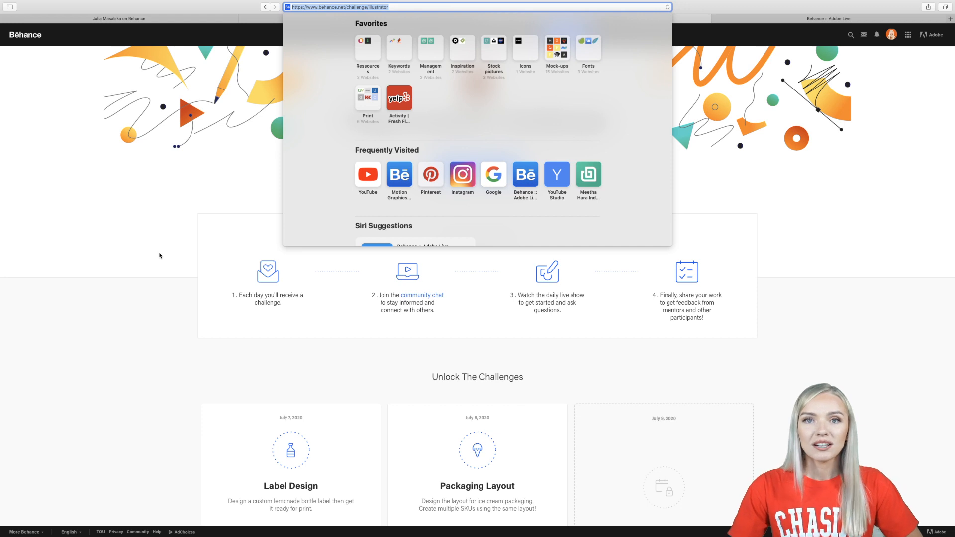
# - Review the Daily Creative Challenge page, including how it works and the list of unlocked and upcoming challenges
pyautogui.click(159, 255)
pyautogui.scroll(-4, 516, 359)
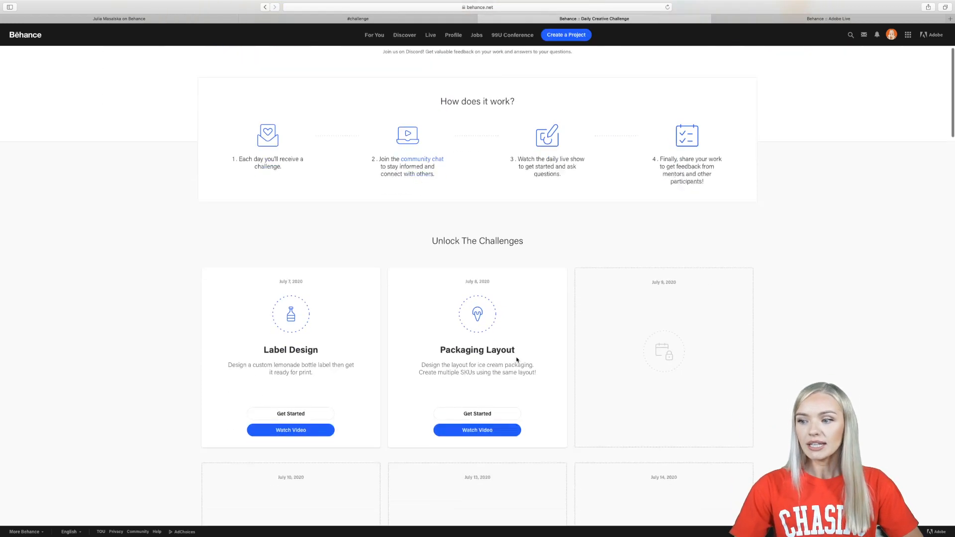
pyautogui.scroll(-2, 517, 360)
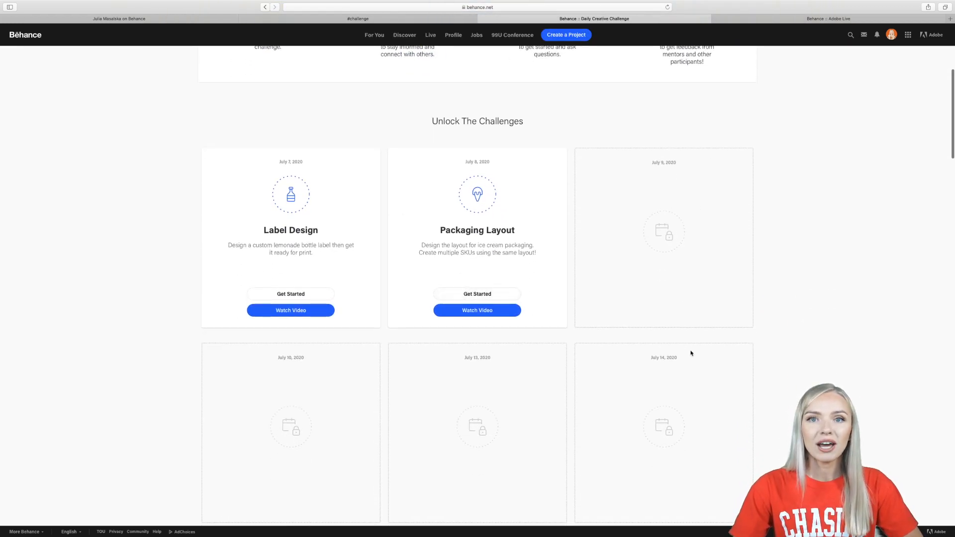
pyautogui.scroll(-1, 691, 353)
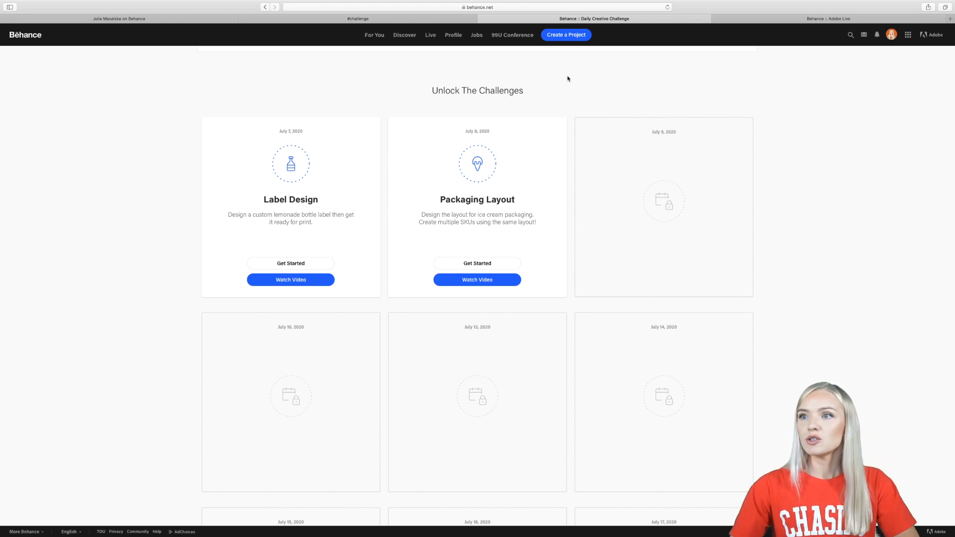
pyautogui.scroll(6, 447, 109)
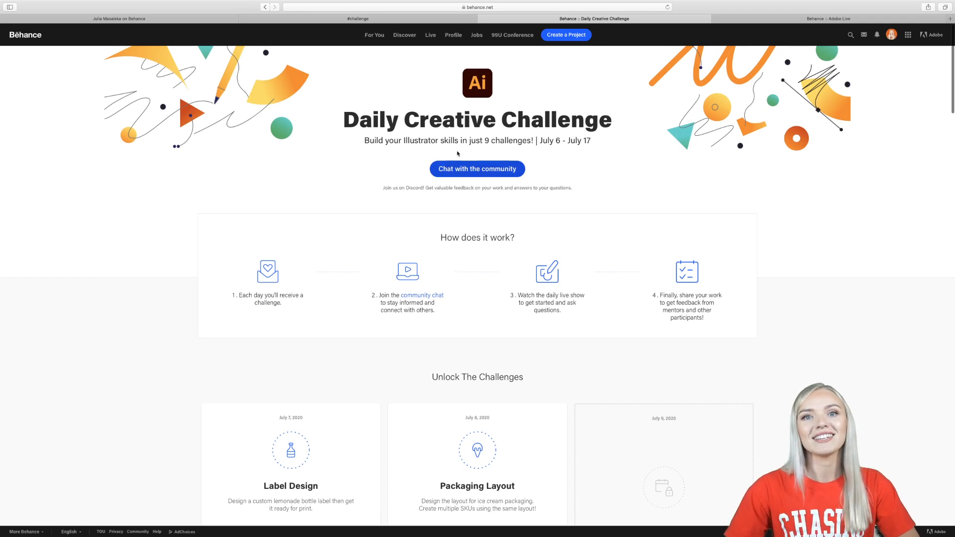
# - Open the challenge community chat on Discord and view the posted Scoop ice cream packaging image enlarged
pyautogui.click(471, 170)
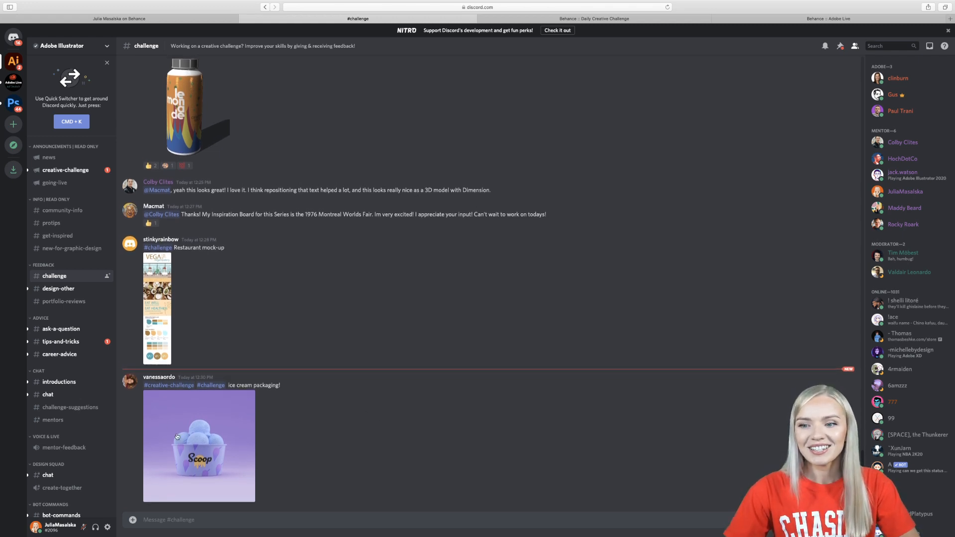
pyautogui.click(202, 436)
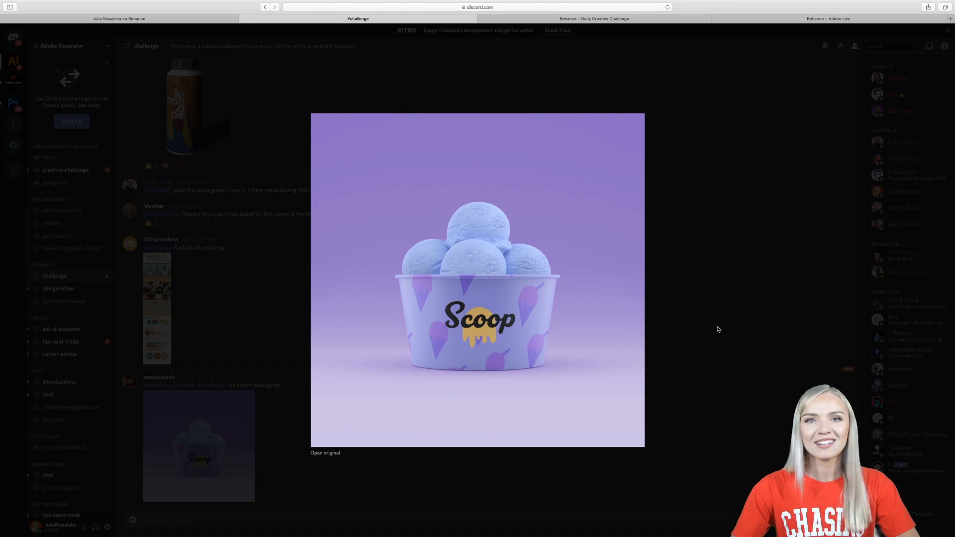
pyautogui.click(719, 329)
# - Browse earlier submissions in the challenge channel and view the Cold Fire energy drink cans image enlarged
pyautogui.scroll(15, 614, 349)
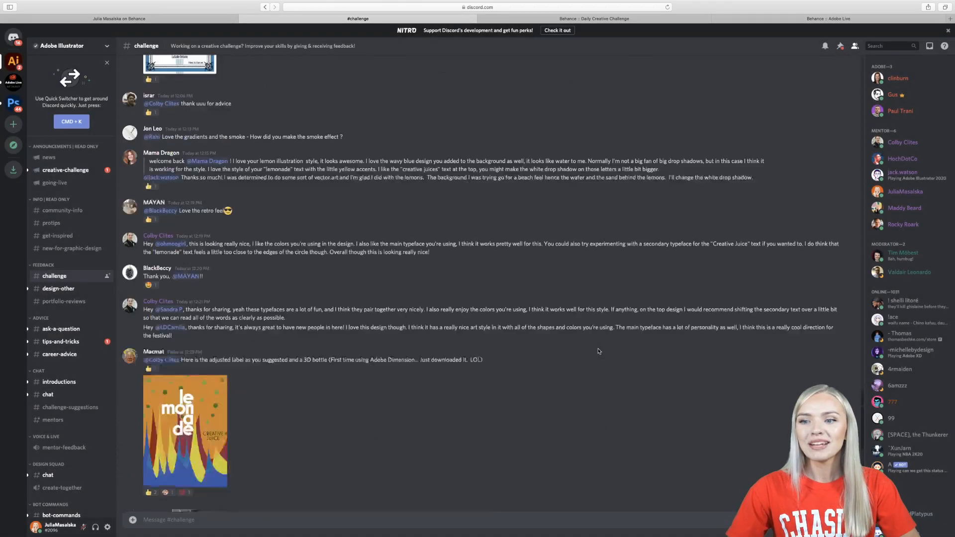
pyautogui.scroll(8, 599, 351)
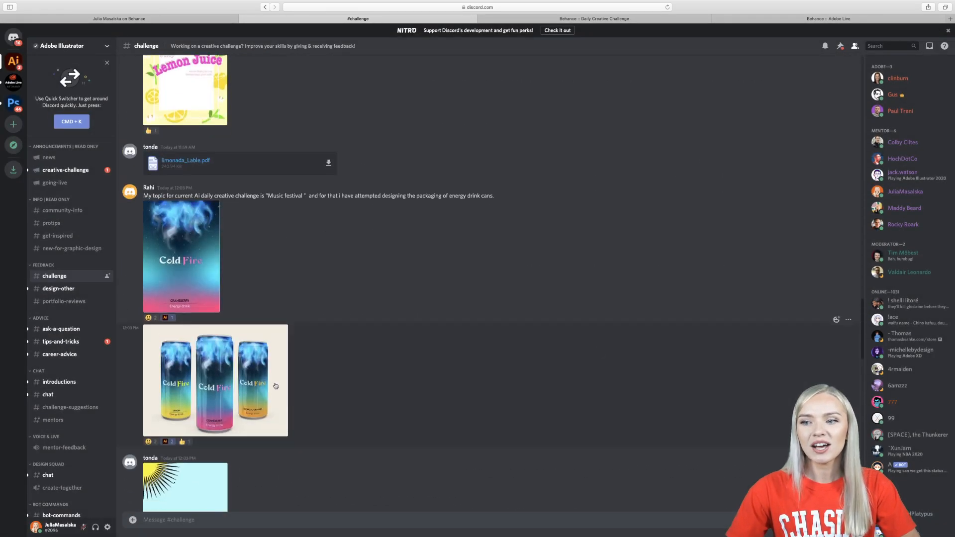
pyautogui.click(276, 390)
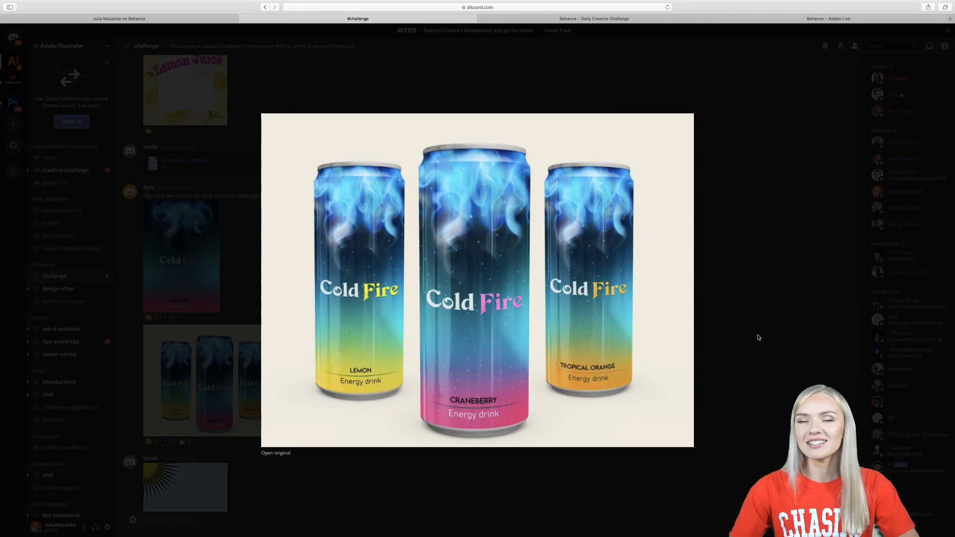
pyautogui.click(756, 336)
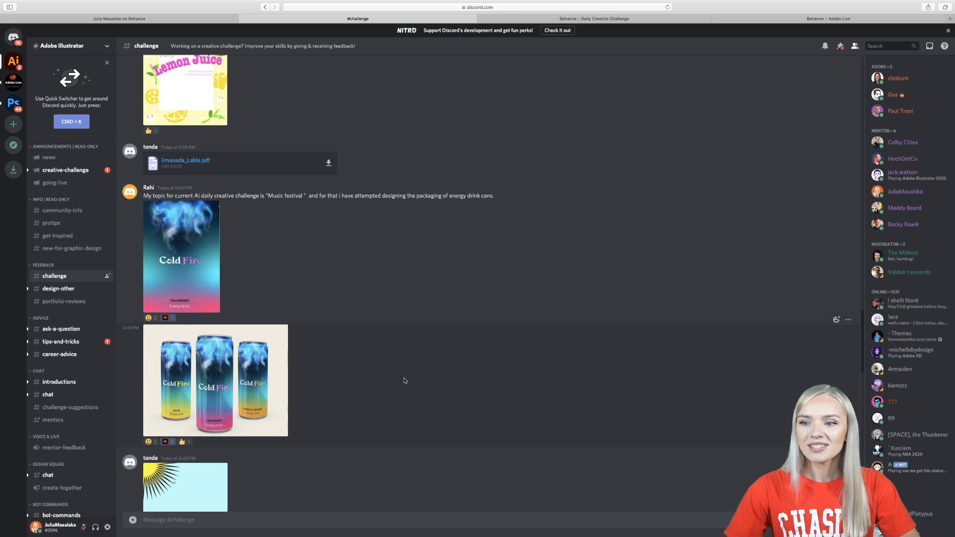
pyautogui.scroll(-10, 405, 382)
pyautogui.scroll(-8, 405, 381)
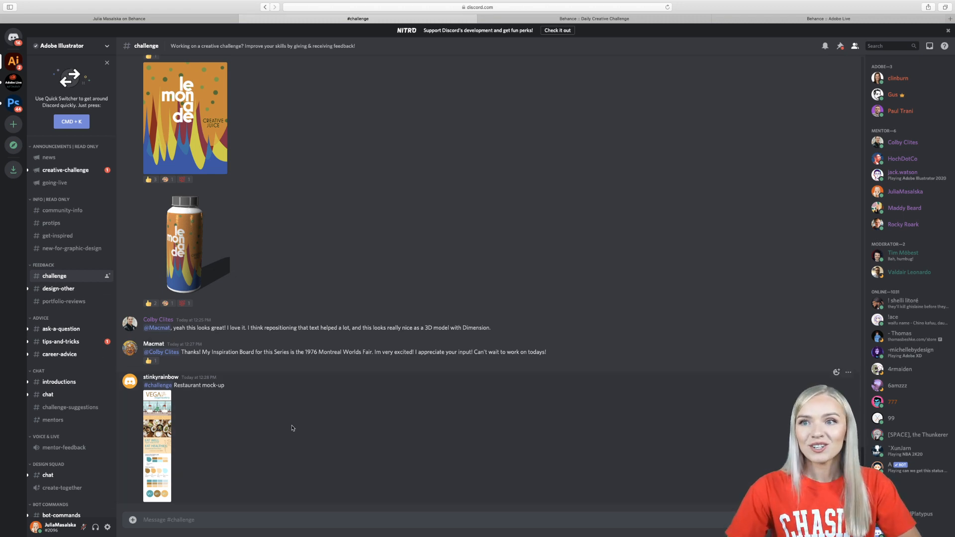
# - View the designer's Behance portfolio profile and return to the Daily Creative Challenge page in a windowed browser
pyautogui.click(187, 20)
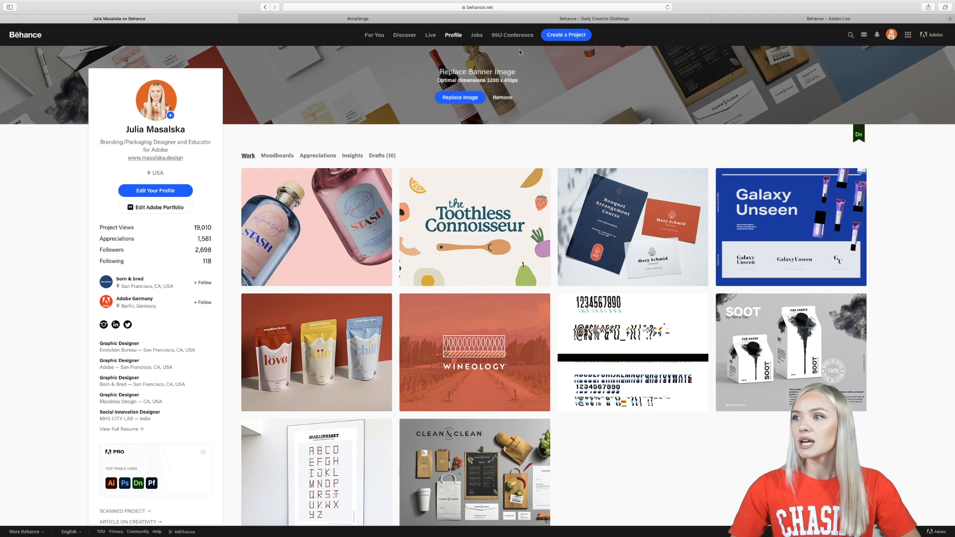
pyautogui.click(564, 19)
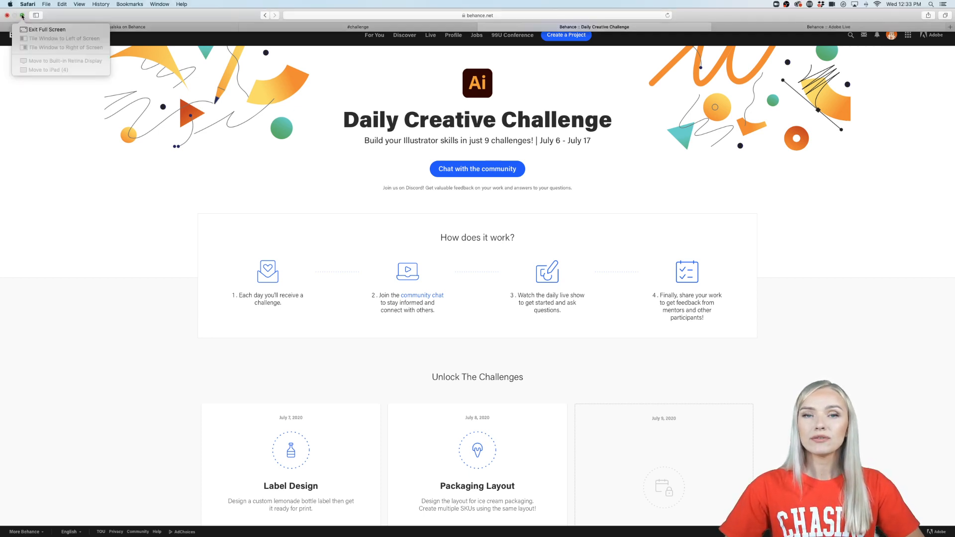
pyautogui.click(22, 16)
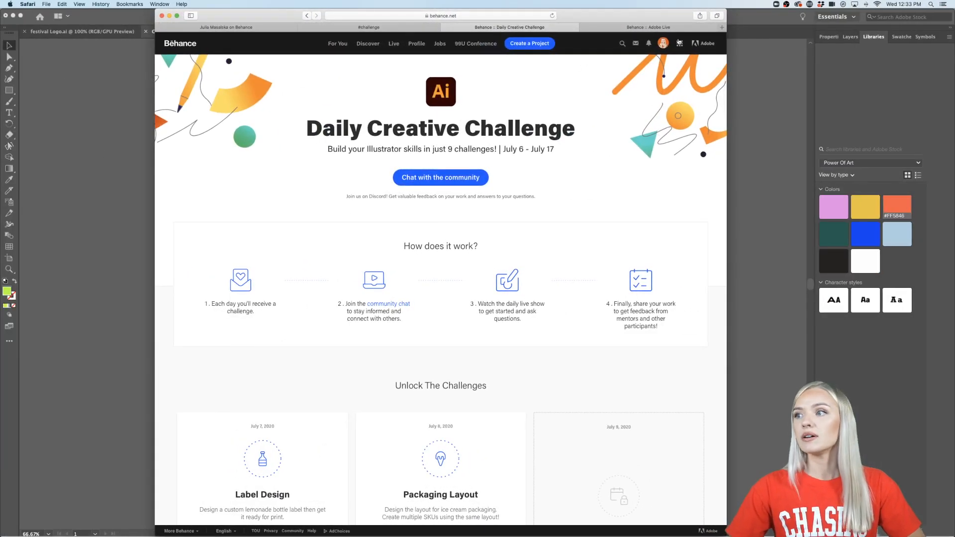
# - Show the Adobe Live stream page in full screen and display its challenge details with the starter file link
pyautogui.click(670, 29)
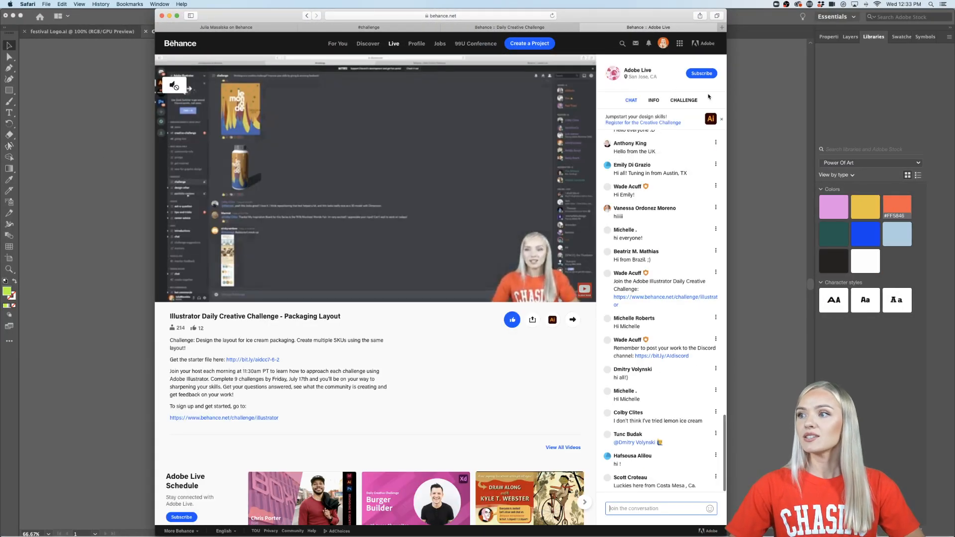
pyautogui.click(176, 16)
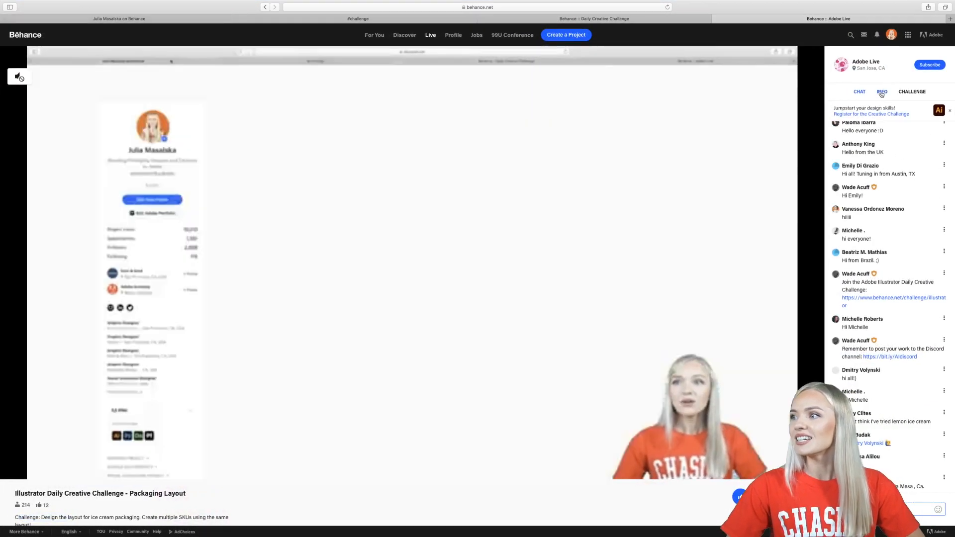
pyautogui.click(881, 92)
pyautogui.click(912, 92)
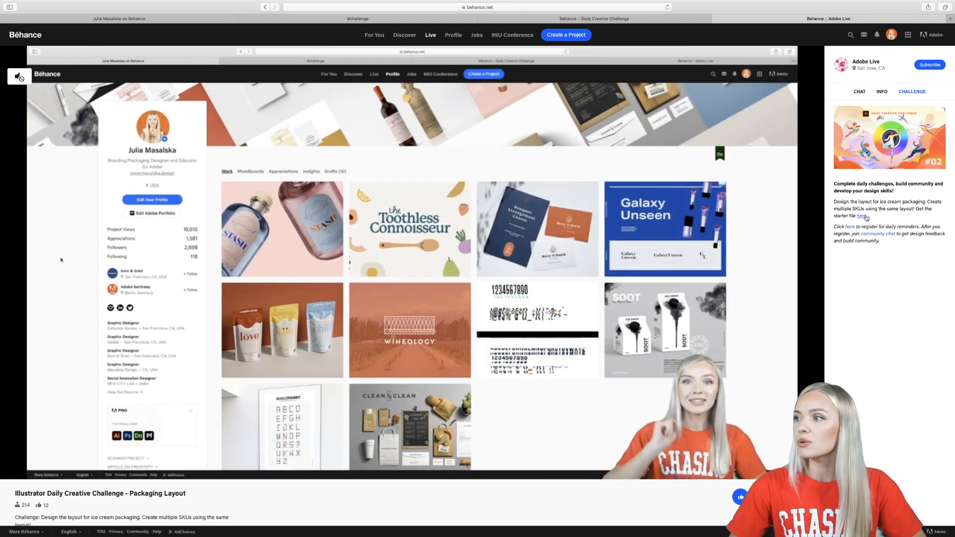
# - Switch to Illustrator and examine the mockup download link and the three ice cream cups in Challenge 2.ai
pyautogui.moveTo(450, 122)
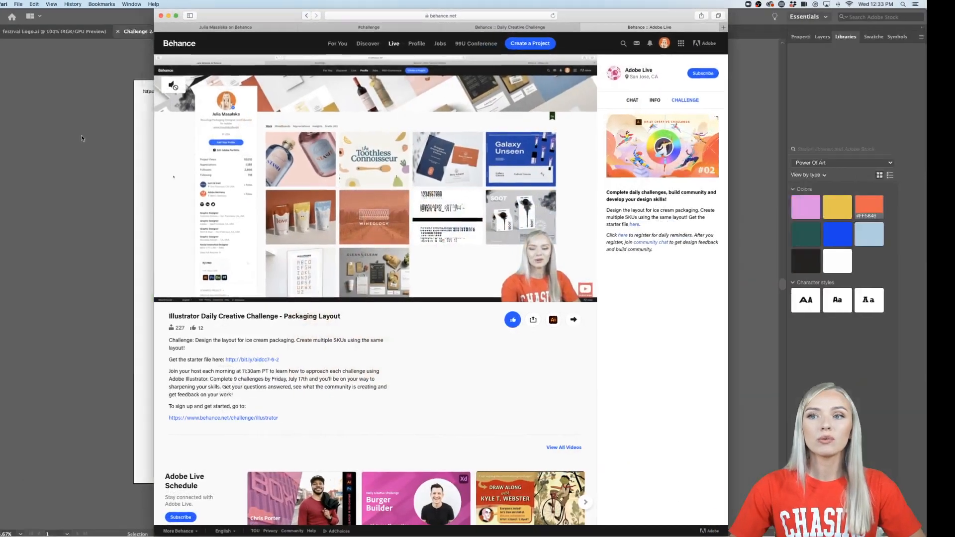
pyautogui.click(57, 211)
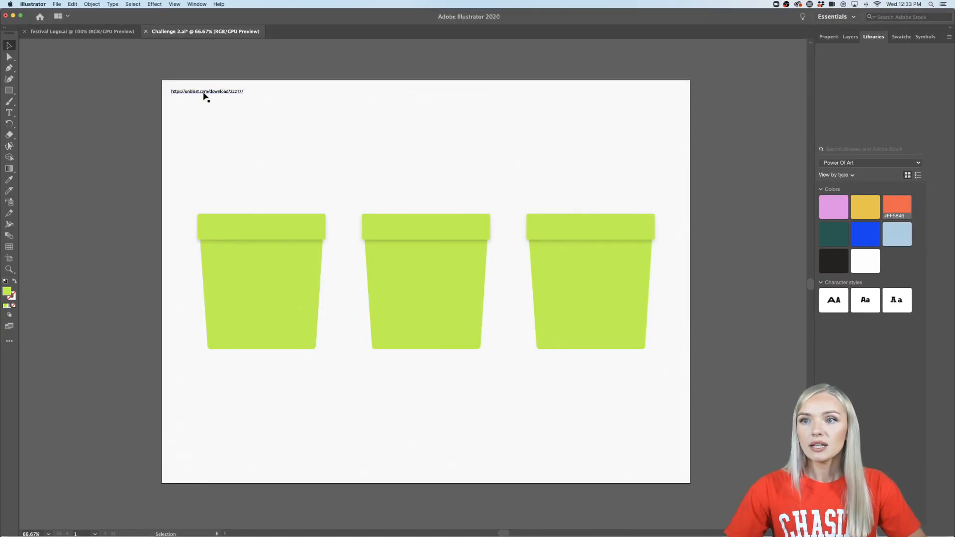
pyautogui.scroll(6, 204, 93)
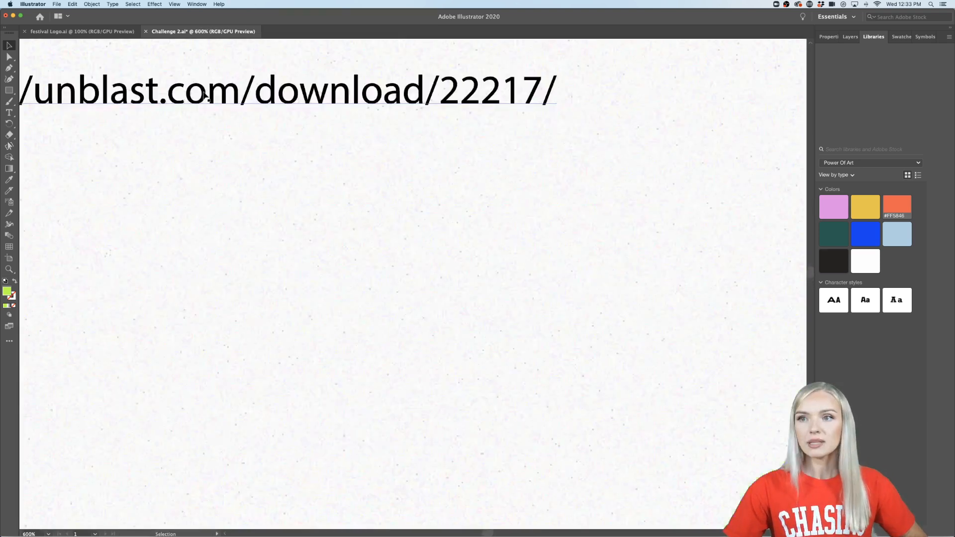
pyautogui.scroll(1, 203, 93)
pyautogui.hscroll(-1, 204, 93)
pyautogui.scroll(-3, 204, 93)
pyautogui.hscroll(-1, 203, 93)
pyautogui.scroll(1, 204, 93)
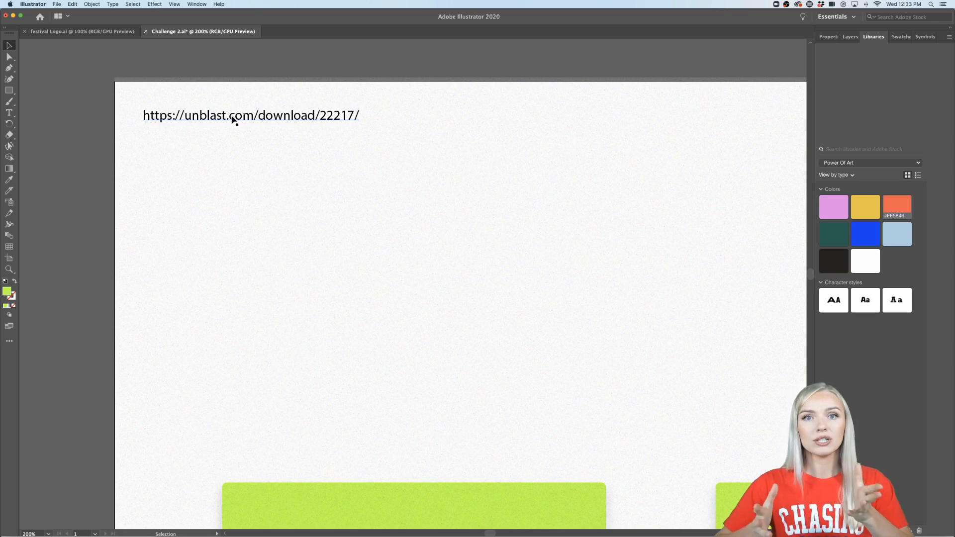
pyautogui.scroll(-3, 232, 119)
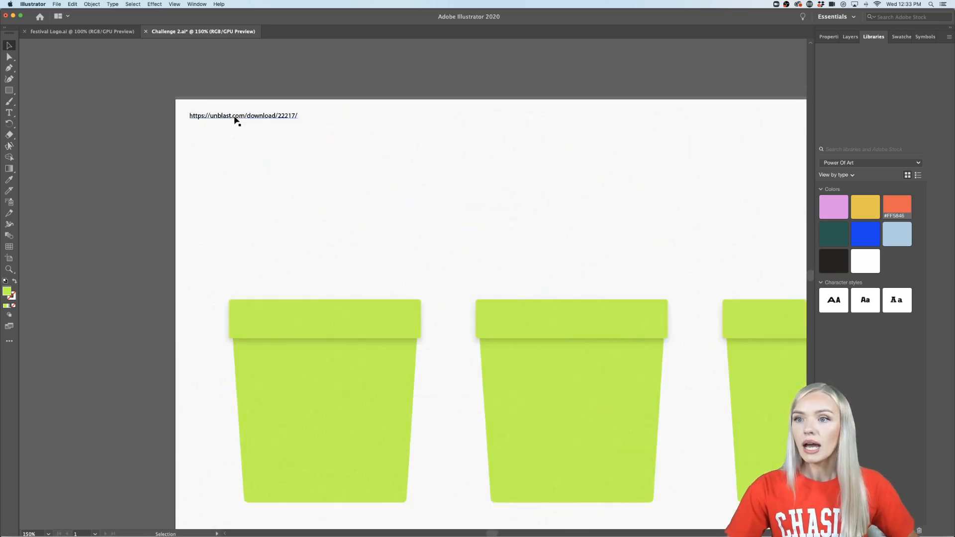
pyautogui.scroll(-2, 234, 120)
pyautogui.hscroll(3, 233, 120)
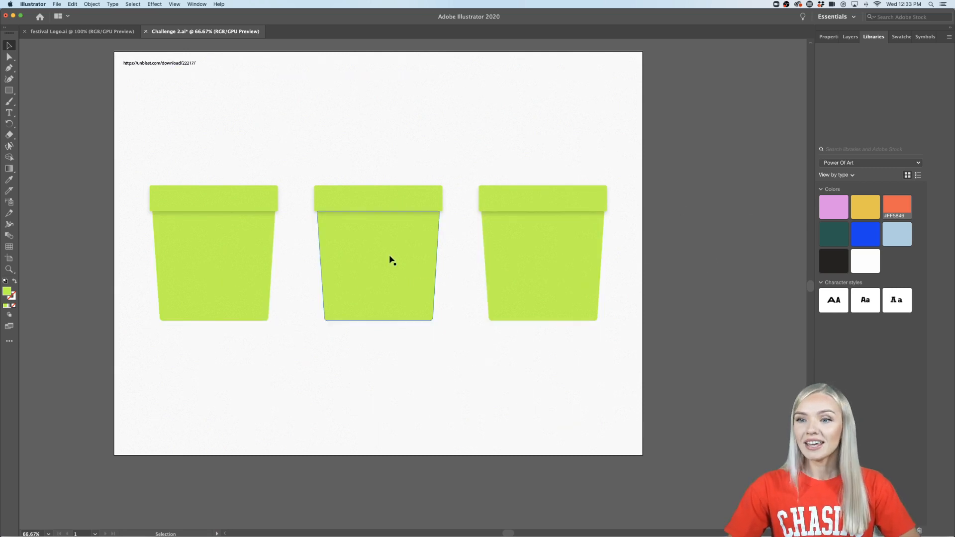
# - Examine the festival moodboard images and color palette in the festival Logo.ai document
pyautogui.click(93, 33)
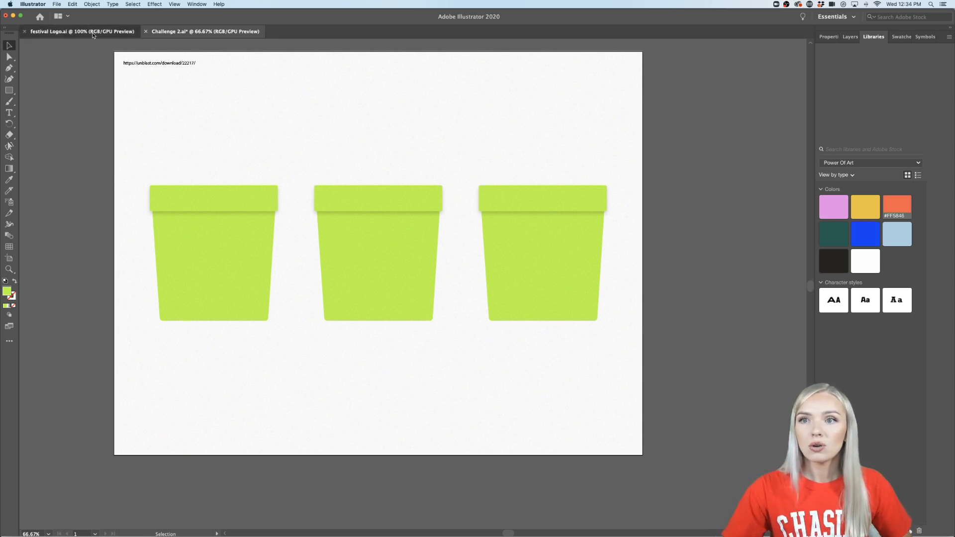
pyautogui.scroll(-1, 176, 207)
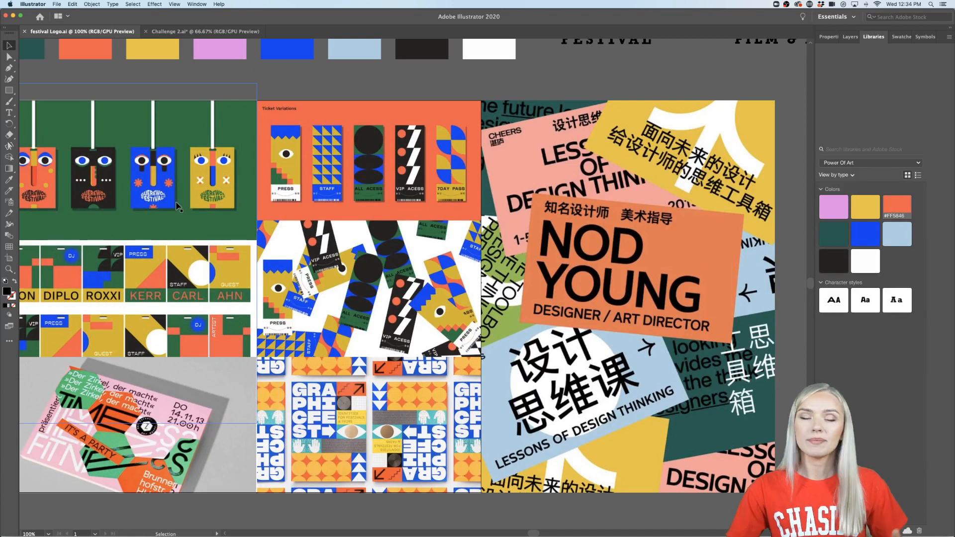
pyautogui.scroll(-2, 209, 217)
pyautogui.hscroll(-2, 209, 218)
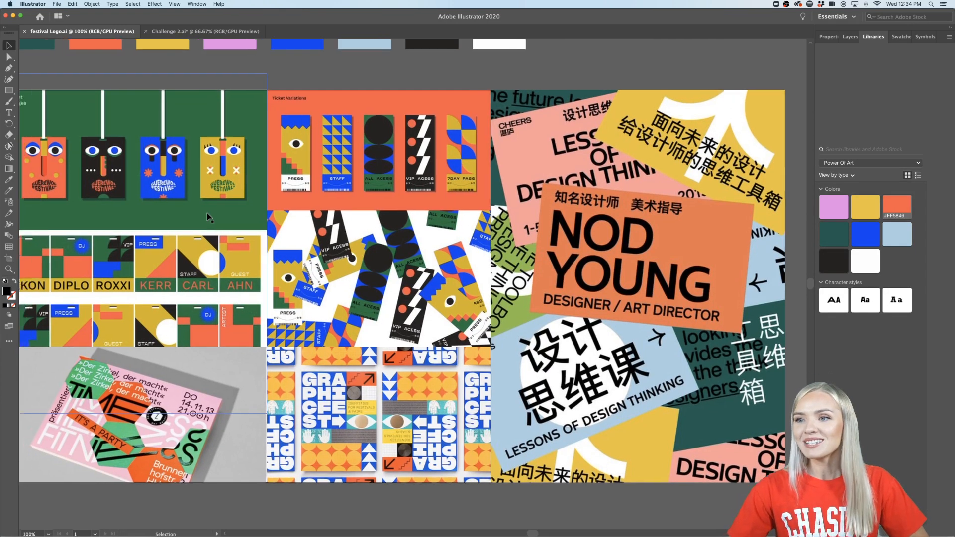
pyautogui.scroll(1, 209, 217)
pyautogui.hscroll(-3, 209, 217)
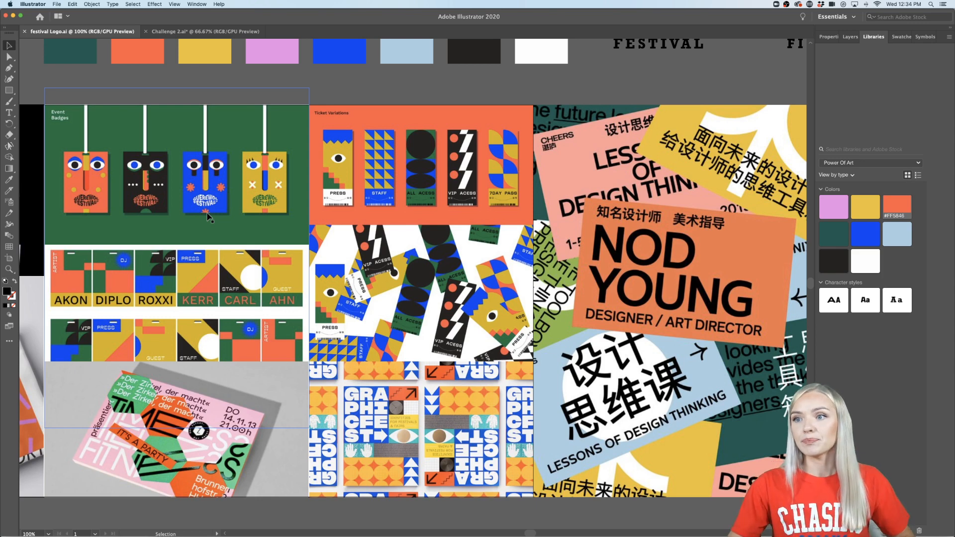
pyautogui.scroll(2, 208, 217)
pyautogui.hscroll(-2, 208, 217)
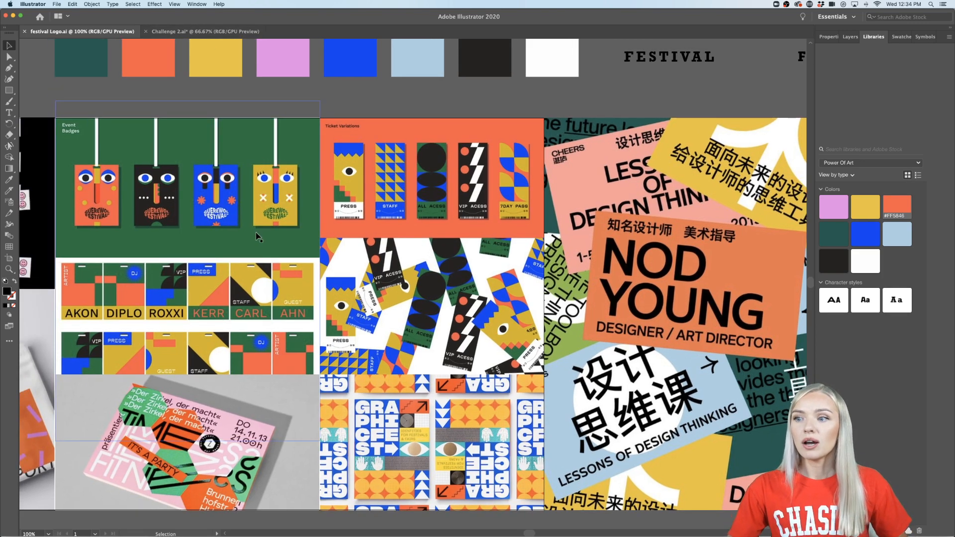
pyautogui.scroll(-2, 257, 236)
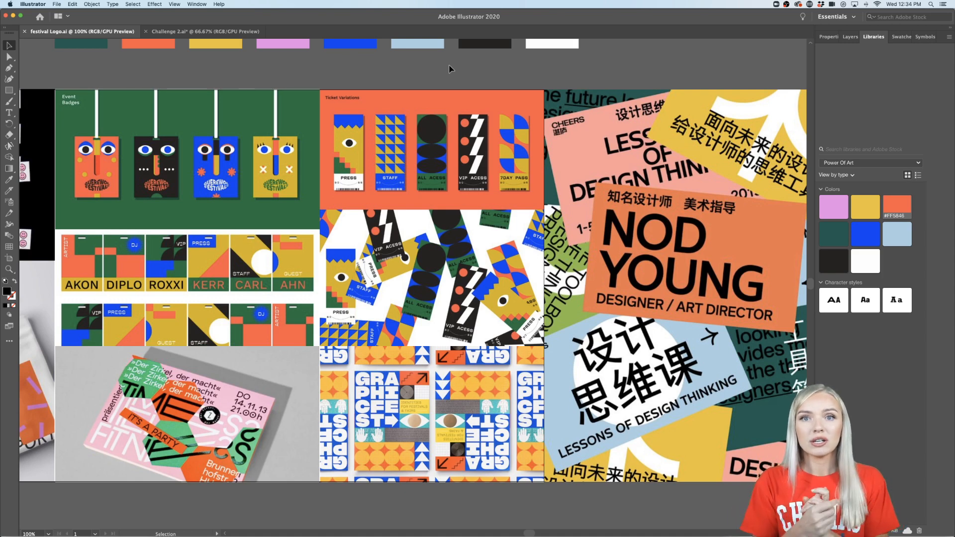
# - Return to Challenge 2.ai and delete the grainy texture overlay covering the whole artboard
pyautogui.click(209, 32)
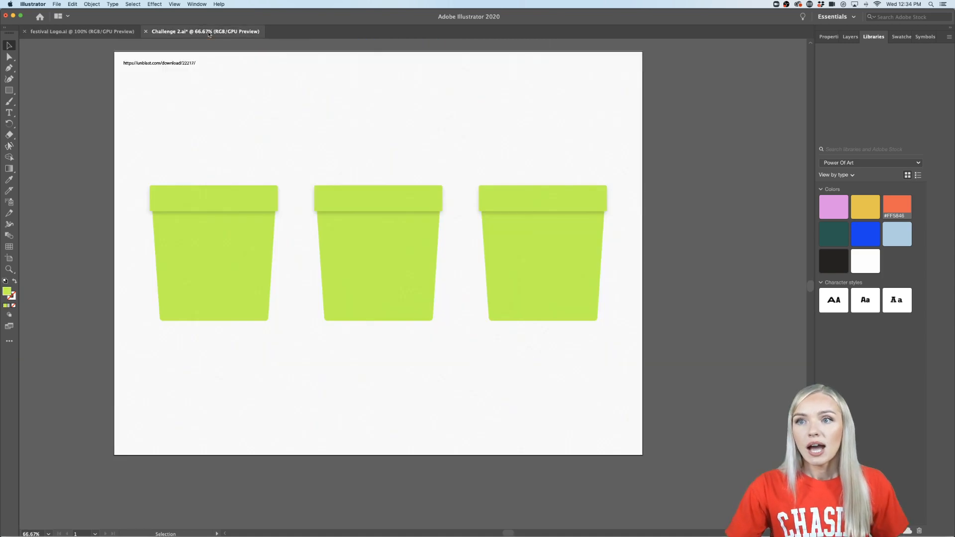
pyautogui.scroll(1, 452, 194)
pyautogui.hscroll(-1, 452, 194)
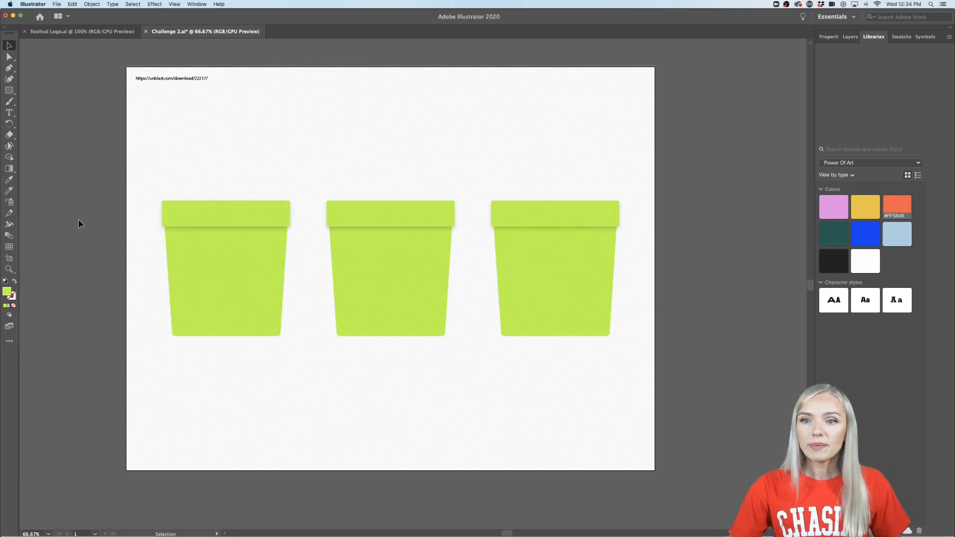
pyautogui.scroll(1, 78, 224)
pyautogui.hscroll(-1, 78, 224)
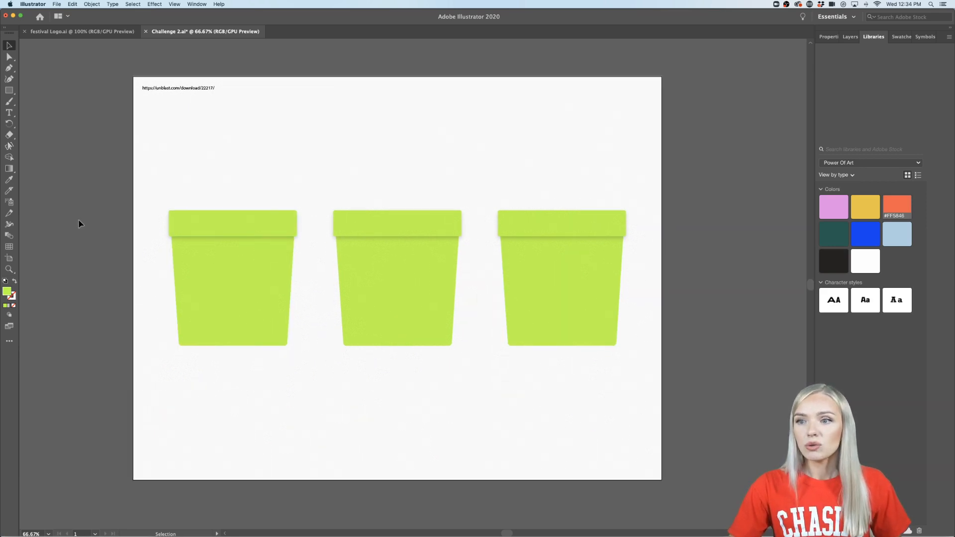
pyautogui.click(319, 145)
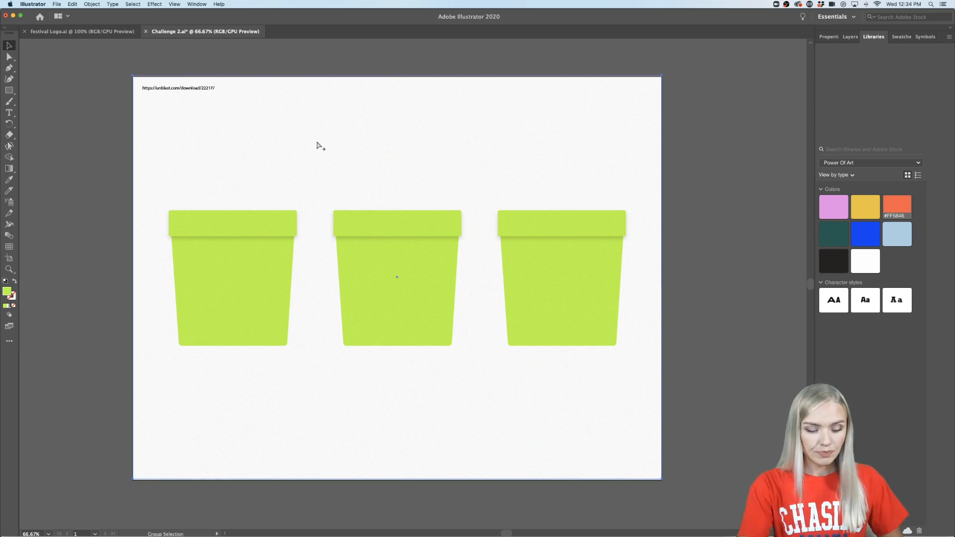
pyautogui.click(598, 144)
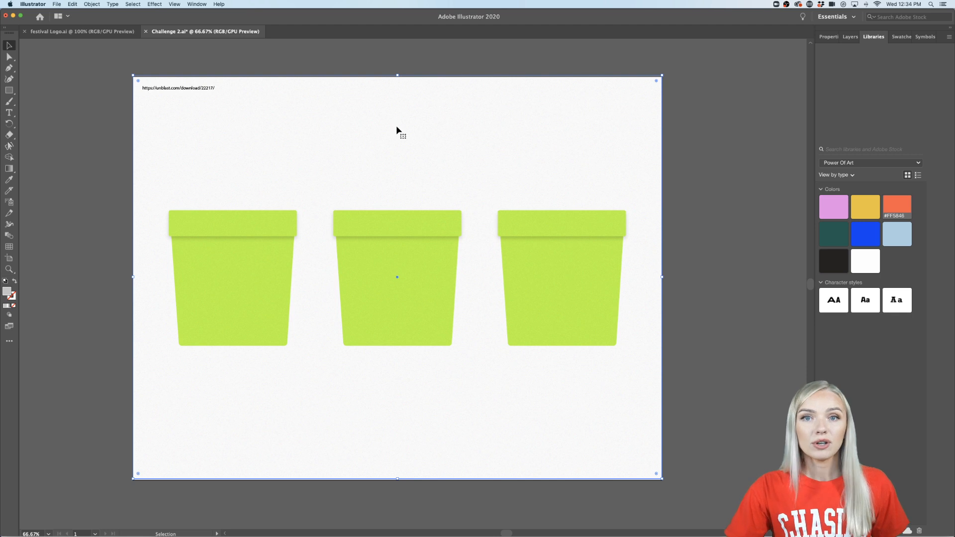
pyautogui.press('Delete')
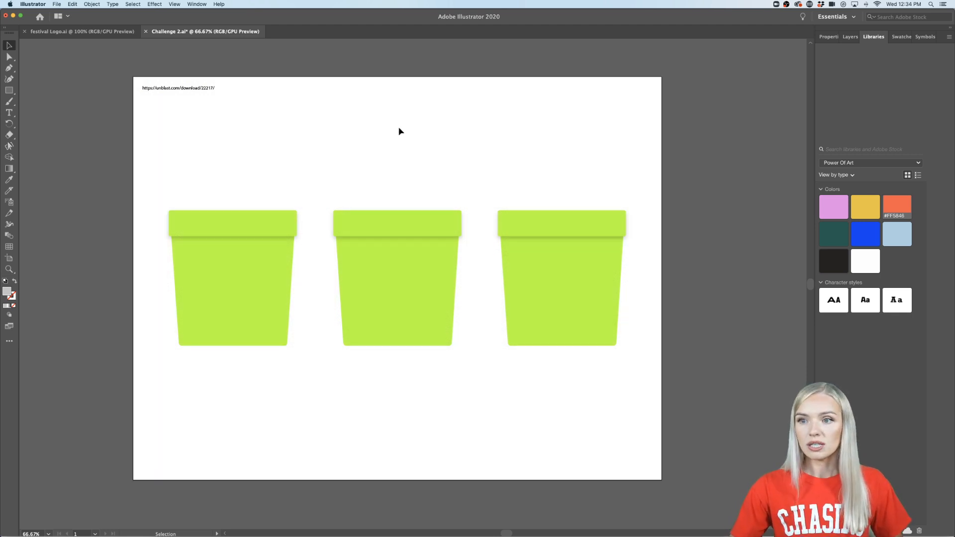
# - Restore the deleted grainy texture overlay, check its grain up close, and lock it in place over the artboard
pyautogui.press('a')
pyautogui.press('super+z')
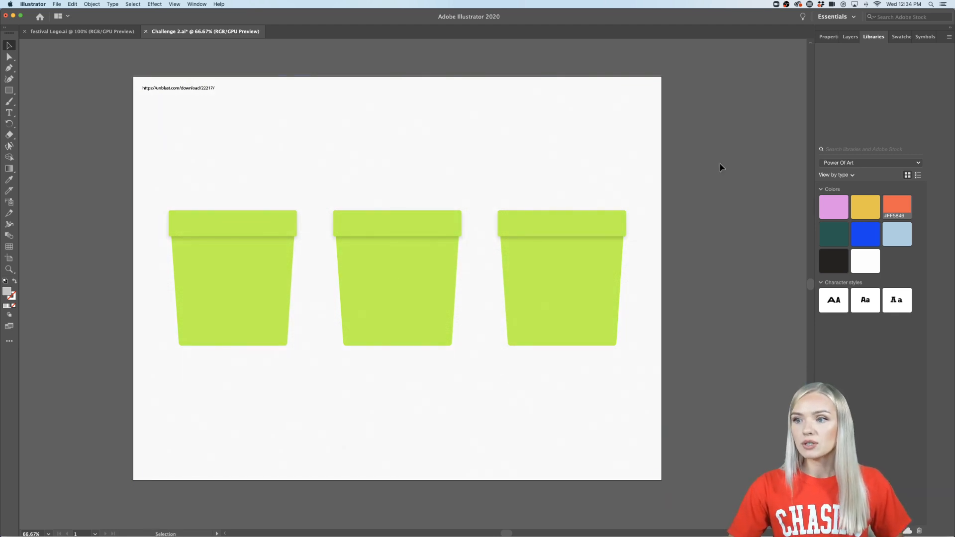
pyautogui.scroll(6, 375, 221)
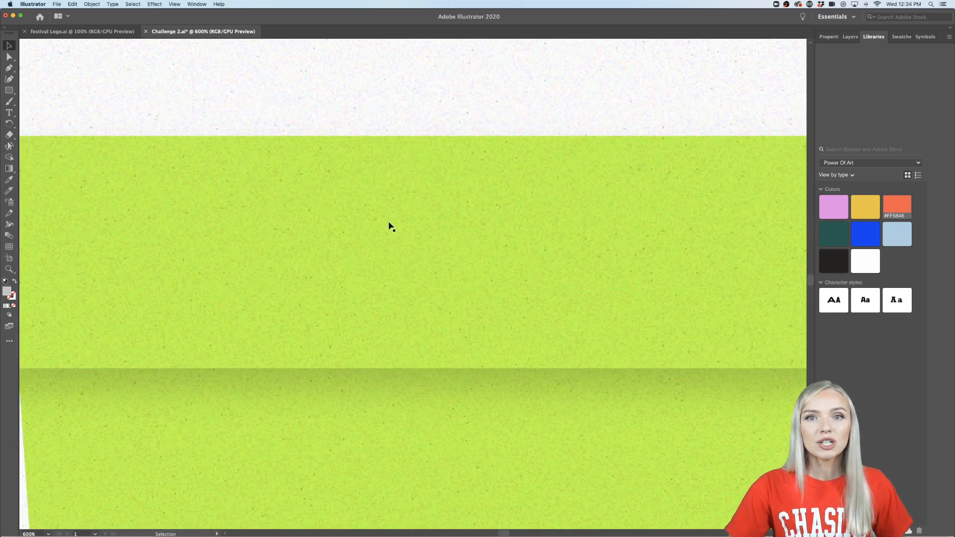
pyautogui.scroll(-6, 389, 225)
pyautogui.hscroll(2, 390, 225)
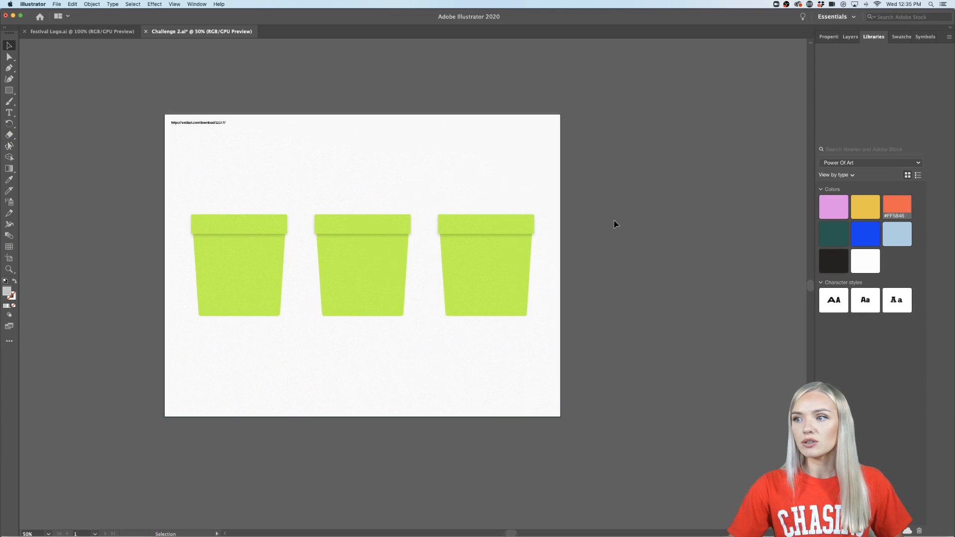
pyautogui.click(476, 162)
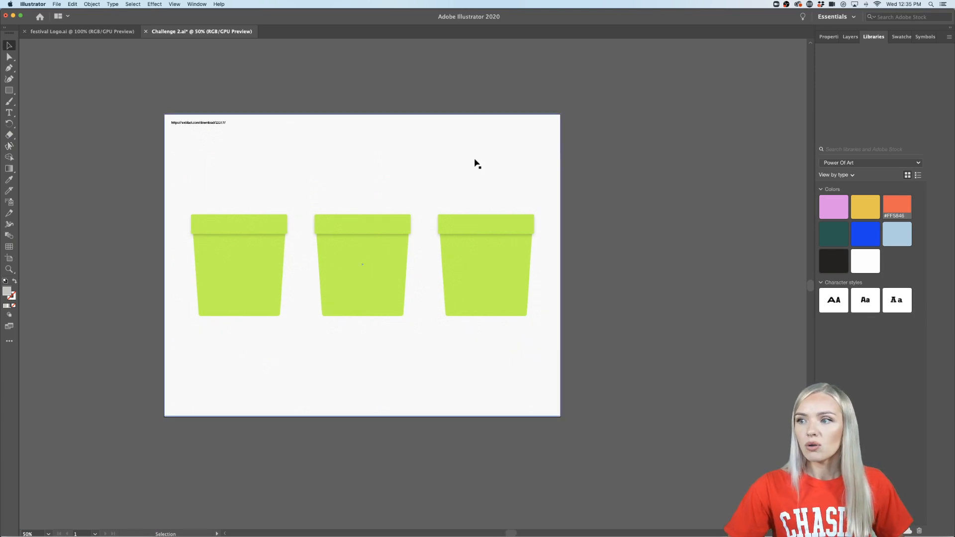
pyautogui.click(614, 159)
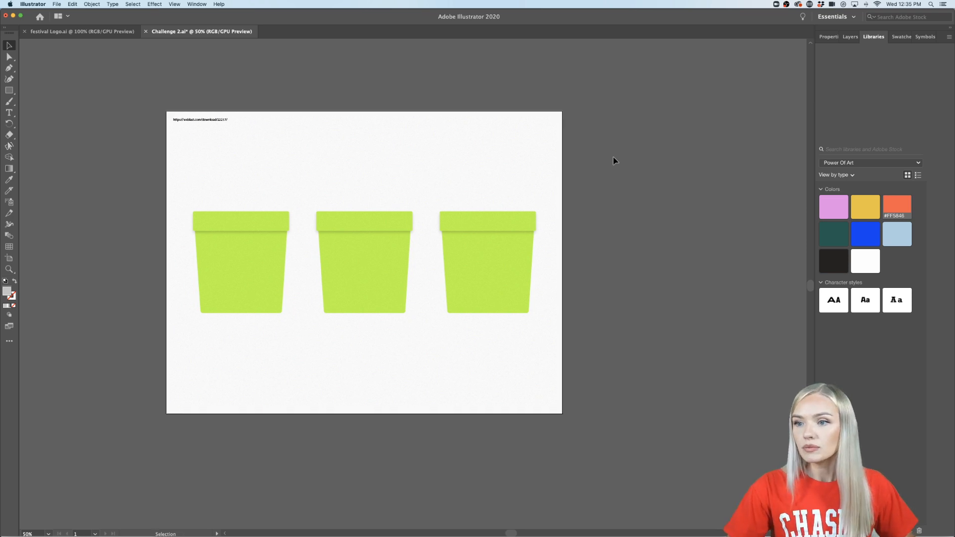
# - Fill the first cup's lid and body with the pink-purple color from the Power Of Art library
pyautogui.scroll(-1, 312, 233)
pyautogui.hscroll(-1, 312, 233)
pyautogui.click(263, 235)
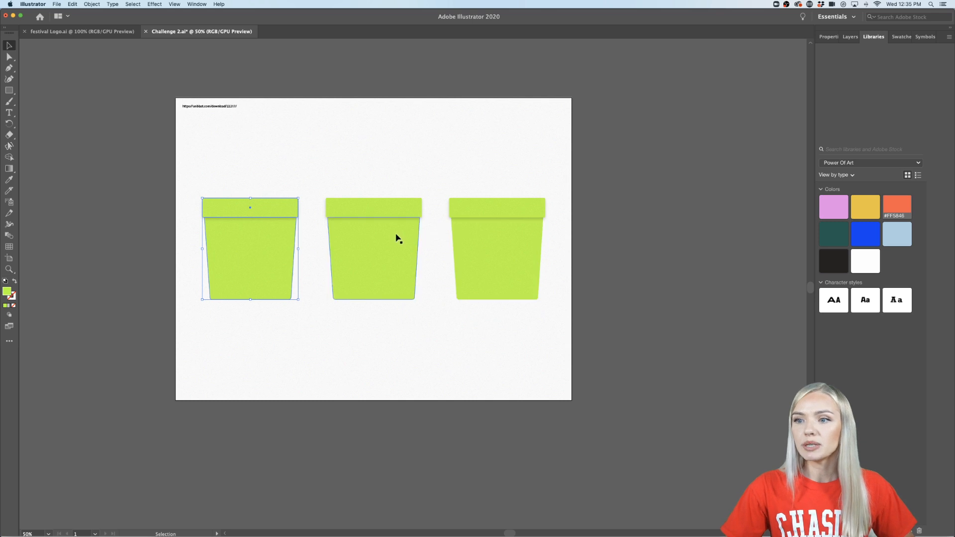
pyautogui.press('super+1')
pyautogui.press('super+minus')
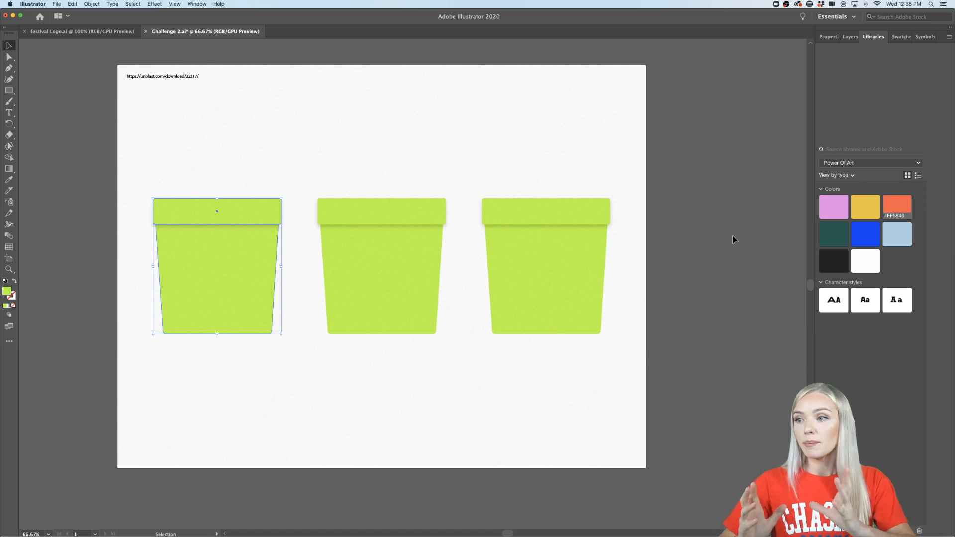
pyautogui.click(833, 209)
pyautogui.click(739, 277)
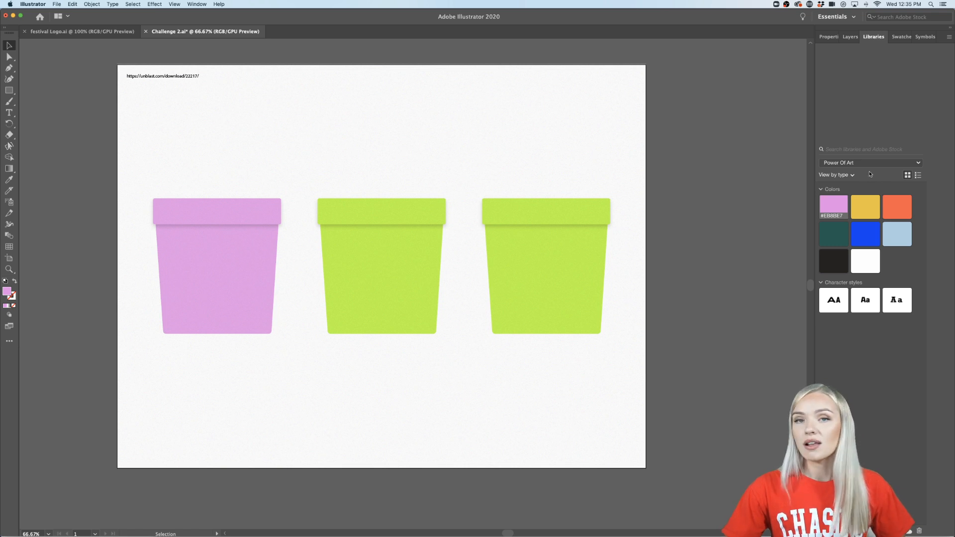
pyautogui.click(197, 4)
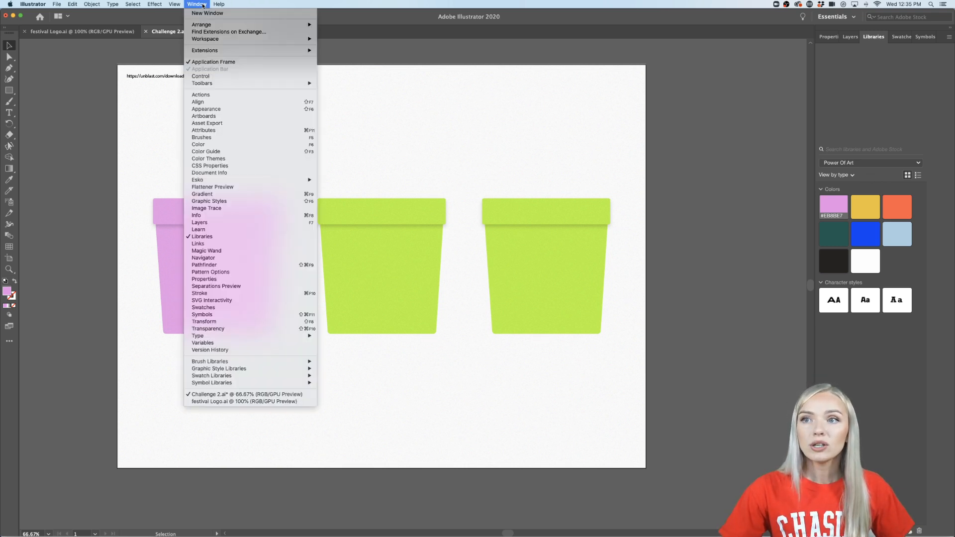
pyautogui.click(206, 237)
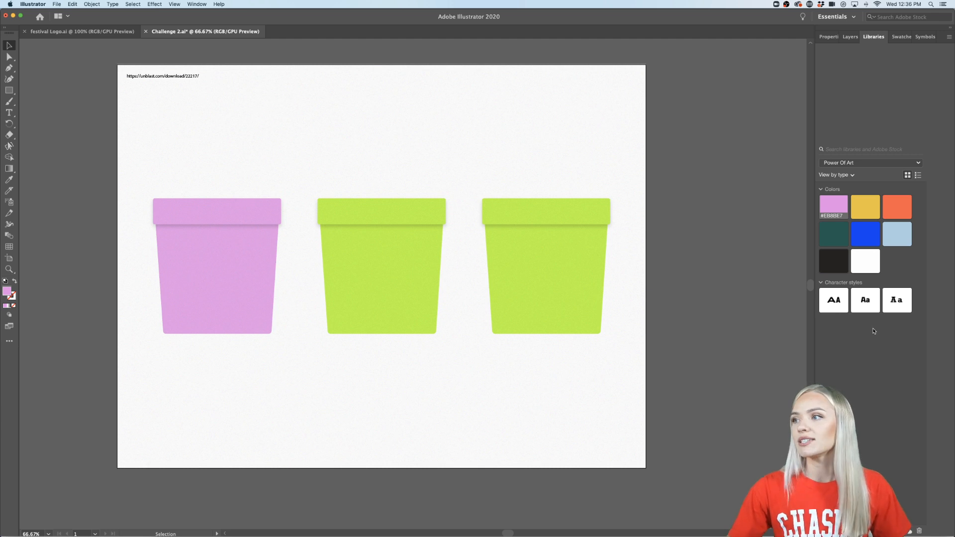
# - Fill the middle cup's lid and body with the library's yellow color #ECC42F
pyautogui.click(371, 241)
pyautogui.click(389, 208)
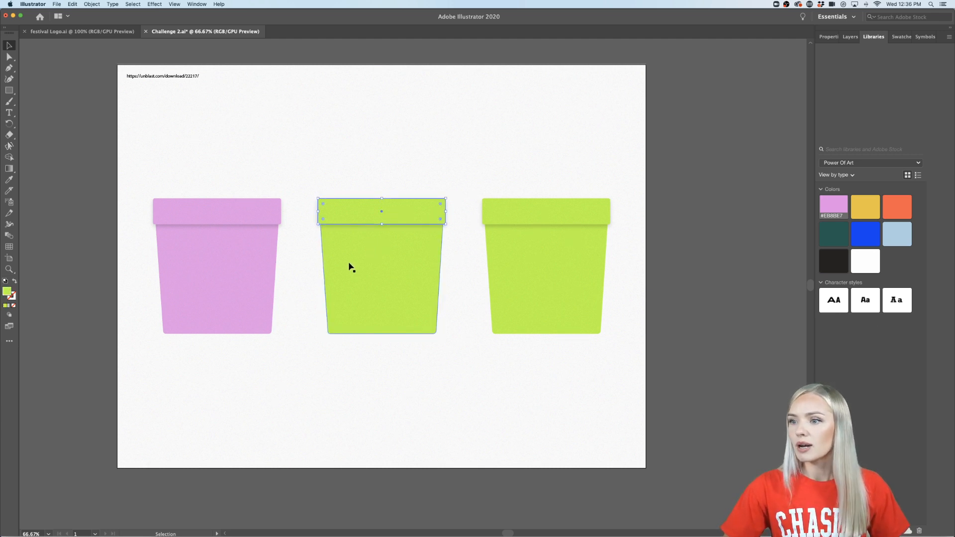
pyautogui.keyDown('shift'); pyautogui.click(360, 269); pyautogui.keyUp('shift')
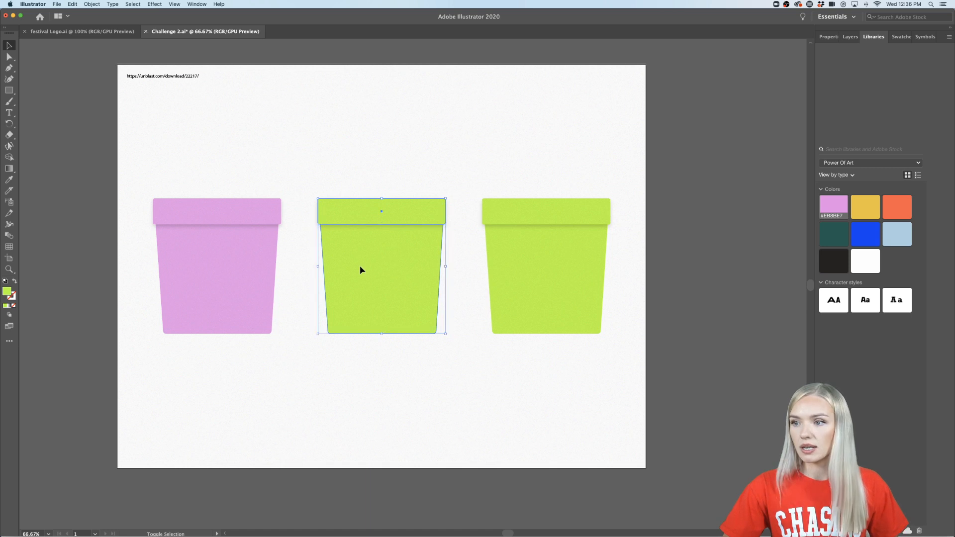
pyautogui.click(865, 200)
# - Fill the third cup's lid and body with the library's orange color
pyautogui.click(558, 273)
pyautogui.keyDown('shift'); pyautogui.click(571, 218); pyautogui.keyUp('shift')
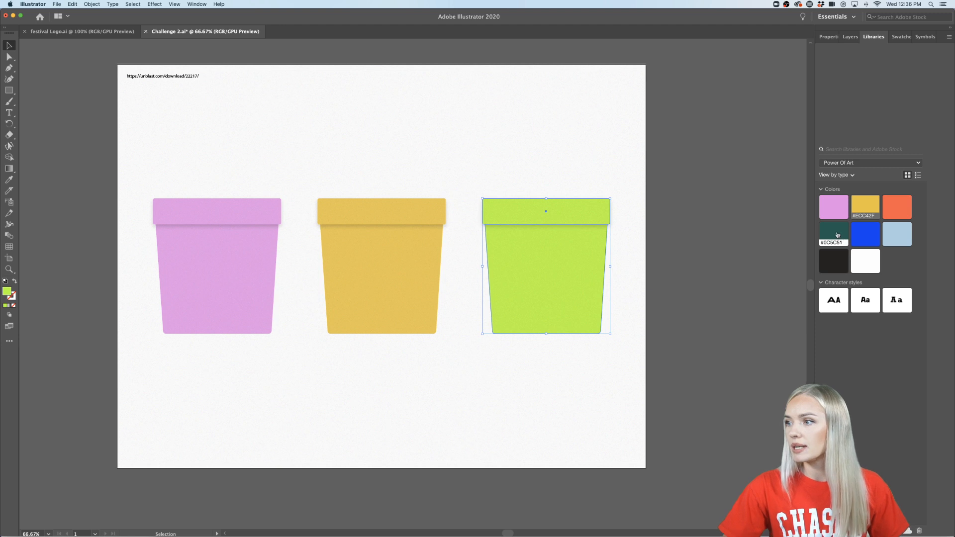
pyautogui.click(899, 204)
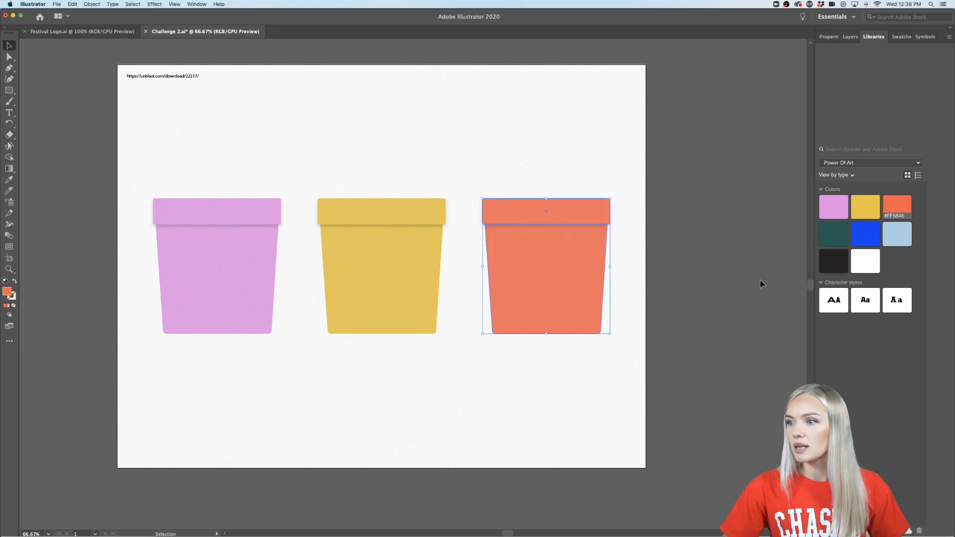
pyautogui.click(731, 294)
pyautogui.hscroll(-2, 716, 295)
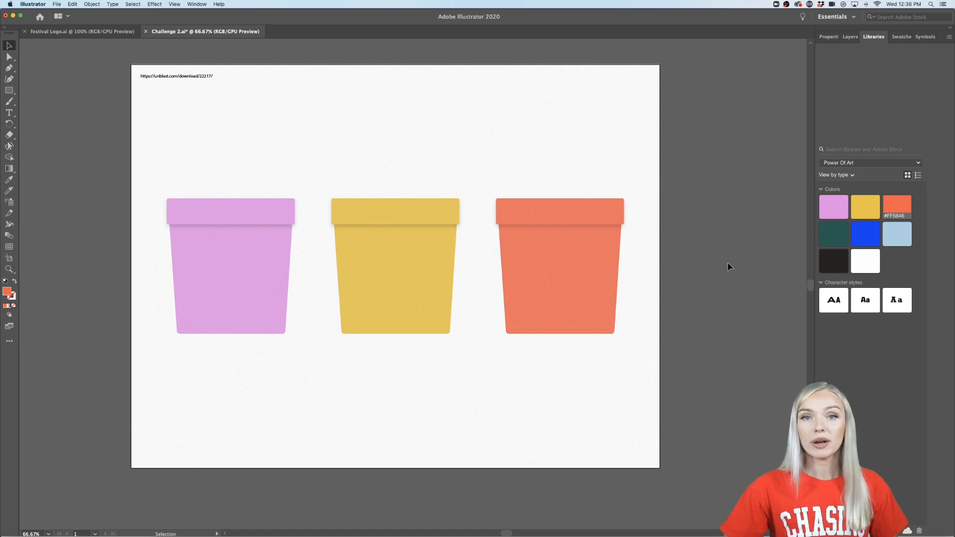
pyautogui.scroll(1, 724, 267)
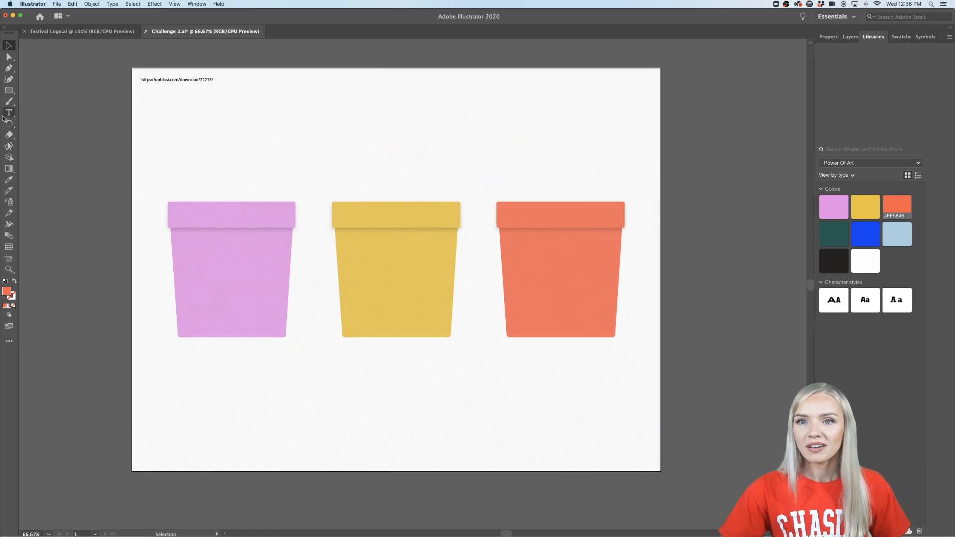
pyautogui.click(8, 113)
pyautogui.press('super+1')
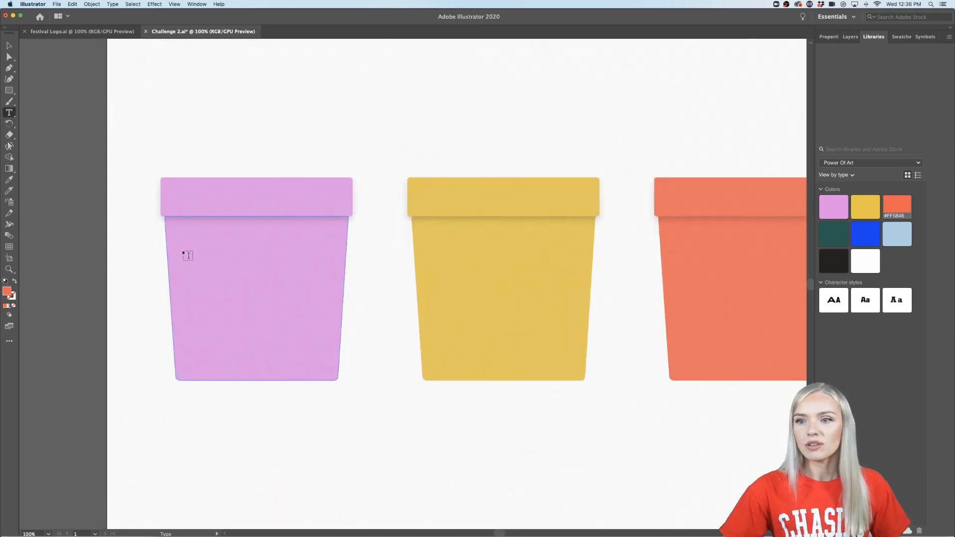
pyautogui.press('v')
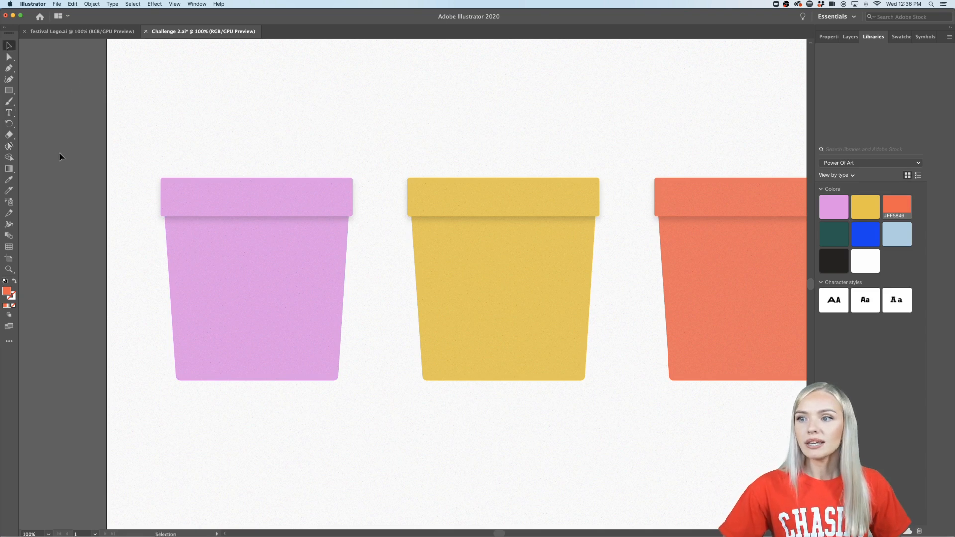
# - Lock all three recolored cups in place and check that they can no longer be selected
pyautogui.press('super+minus')
pyautogui.click(194, 199)
pyautogui.keyDown('shift'); pyautogui.click(342, 203); pyautogui.keyUp('shift')
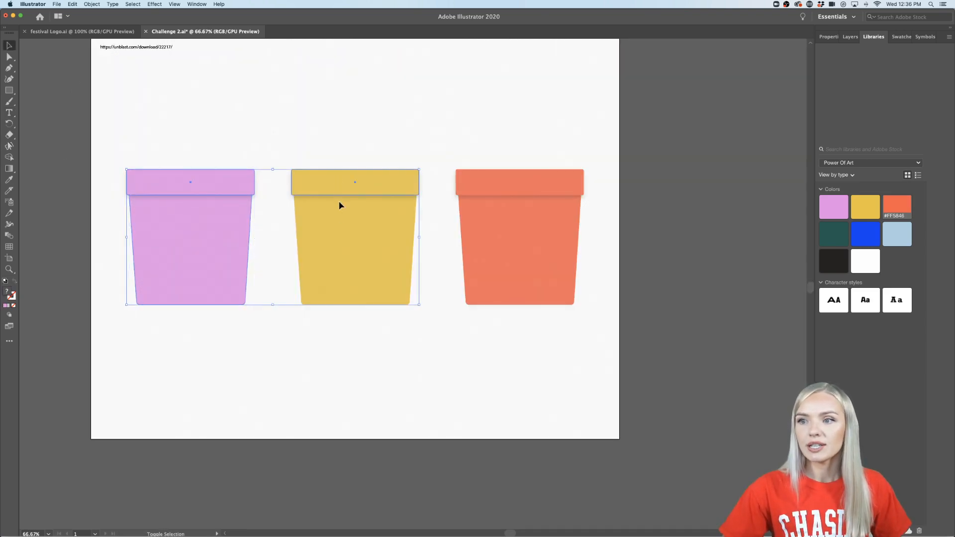
pyautogui.keyDown('shift'); pyautogui.click(510, 204); pyautogui.keyUp('shift')
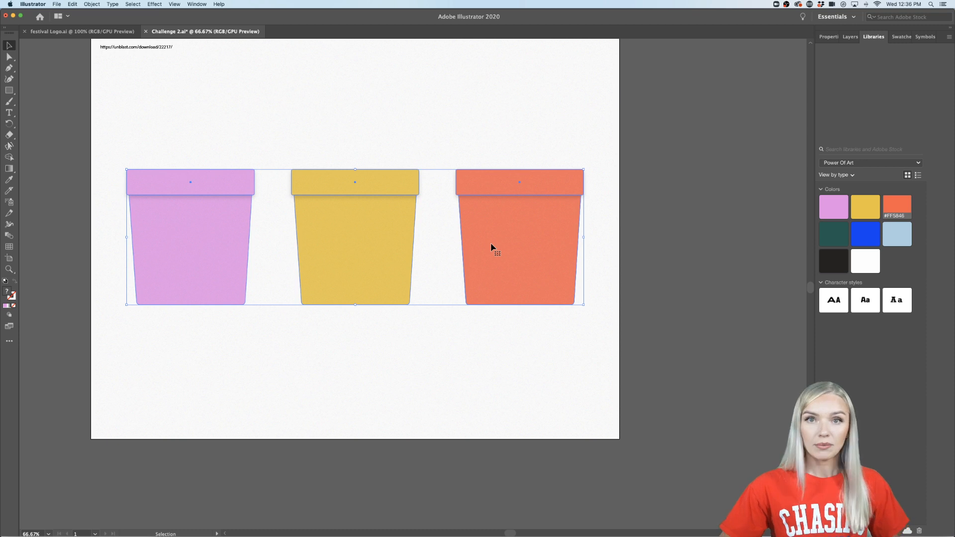
pyautogui.press('super+shift+a')
pyautogui.moveTo(481, 102); pyautogui.dragTo(342, 293)
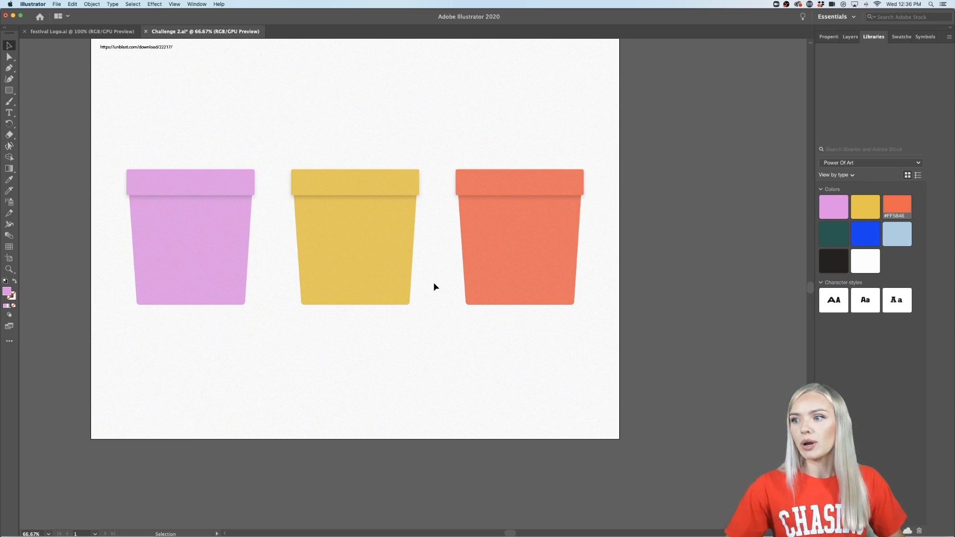
# - Draw an area text box about 232 by 94 units on the upper body of the pink cup
pyautogui.hscroll(-3, 434, 286)
pyautogui.scroll(2, 238, 252)
pyautogui.scroll(3, 238, 252)
pyautogui.hscroll(-3, 238, 251)
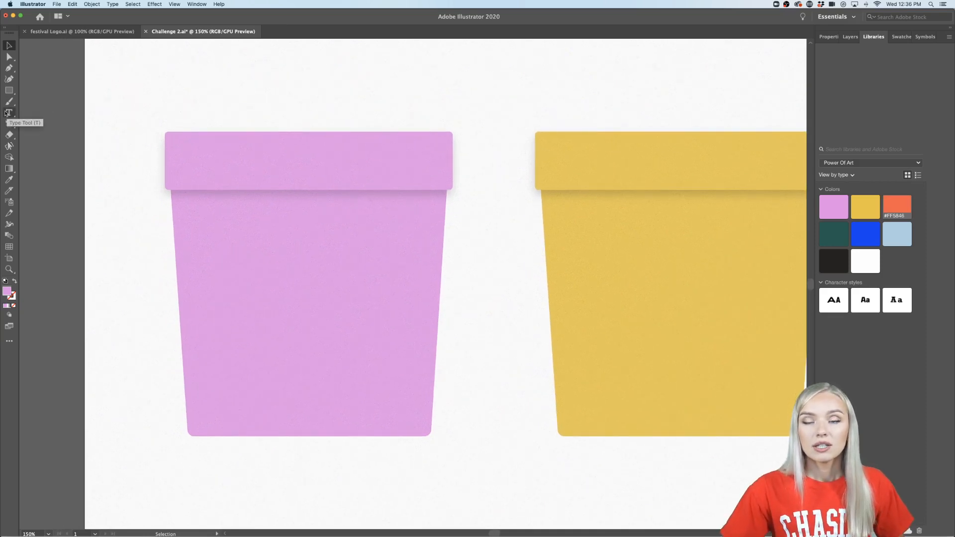
pyautogui.click(7, 113)
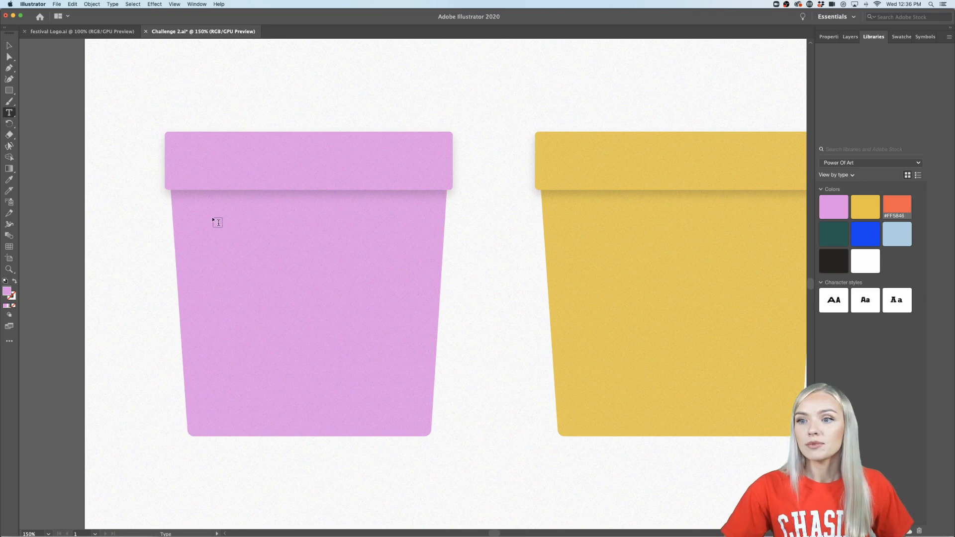
pyautogui.moveTo(211, 216); pyautogui.dragTo(407, 294)
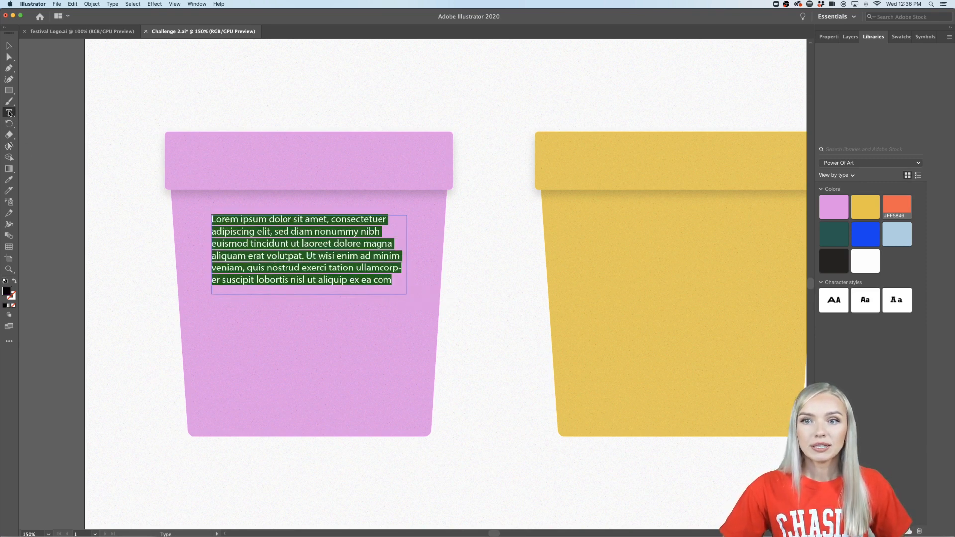
# - Apply the library's Kade Bold character style to the placeholder text and set its font size to 21 pt
pyautogui.click(866, 301)
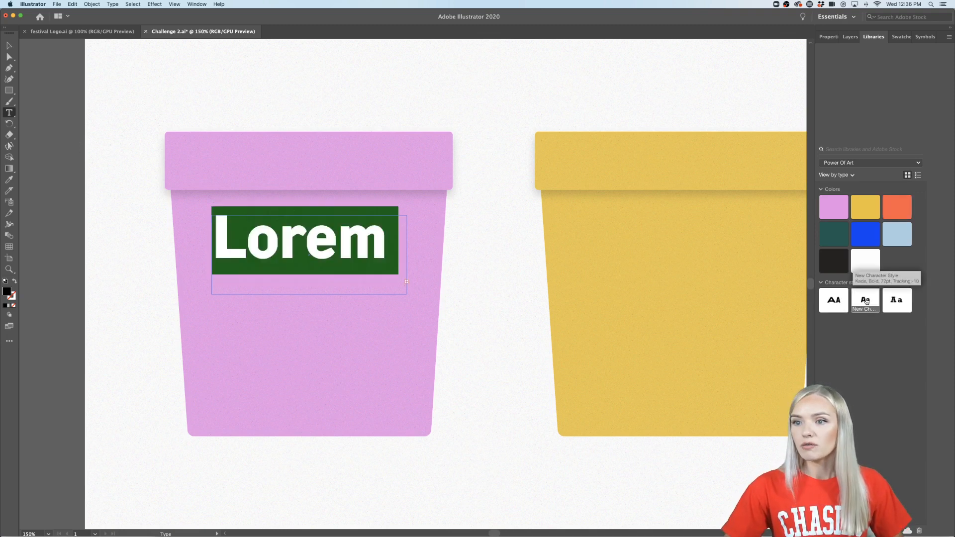
pyautogui.click(829, 37)
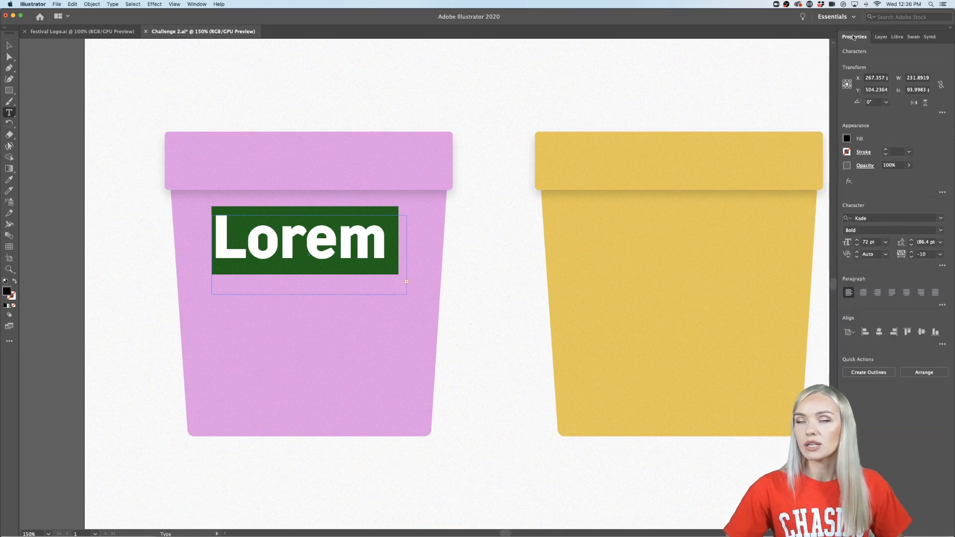
pyautogui.click(197, 4)
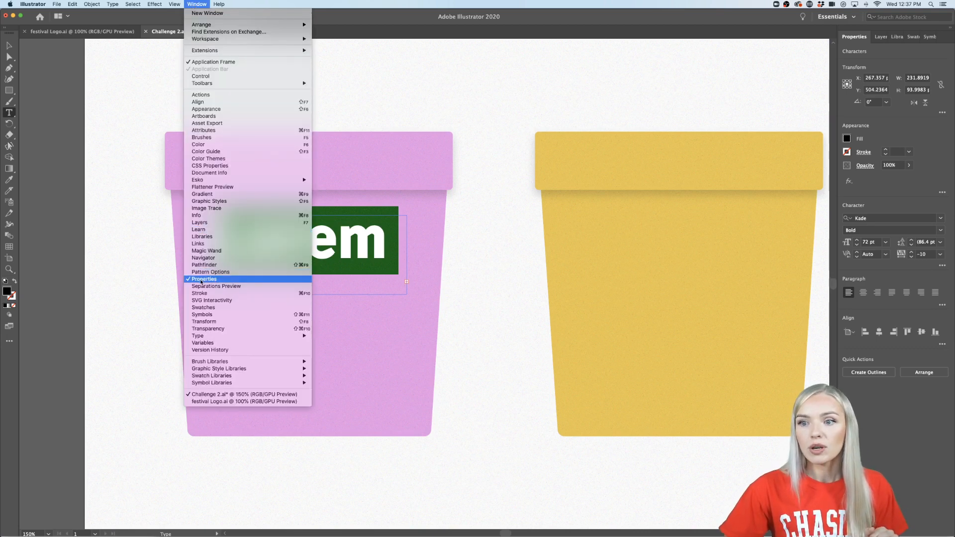
pyautogui.click(408, 182)
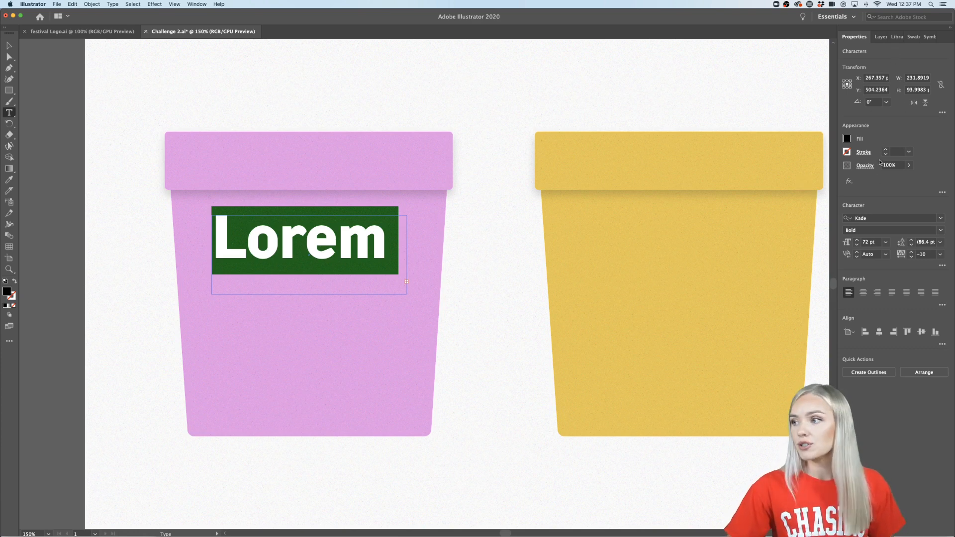
pyautogui.click(886, 243)
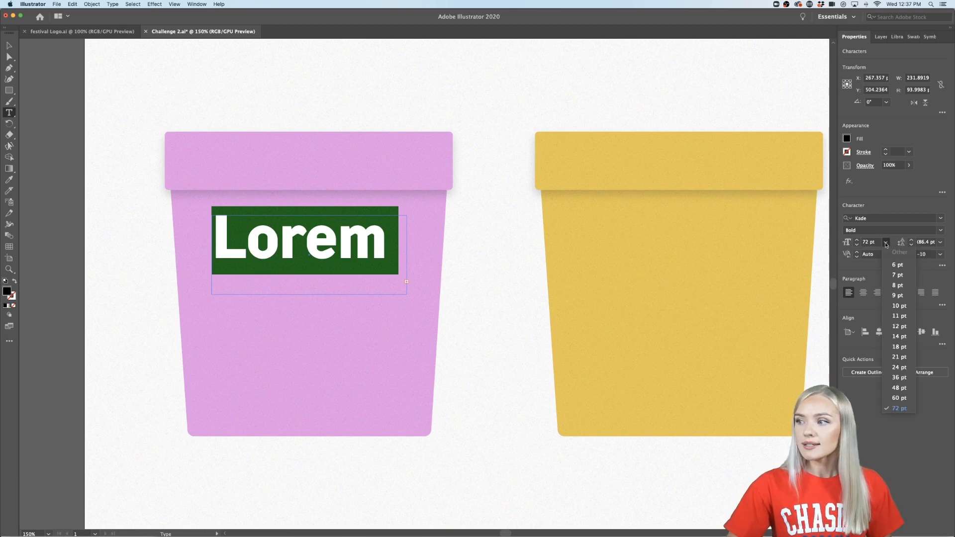
pyautogui.click(898, 357)
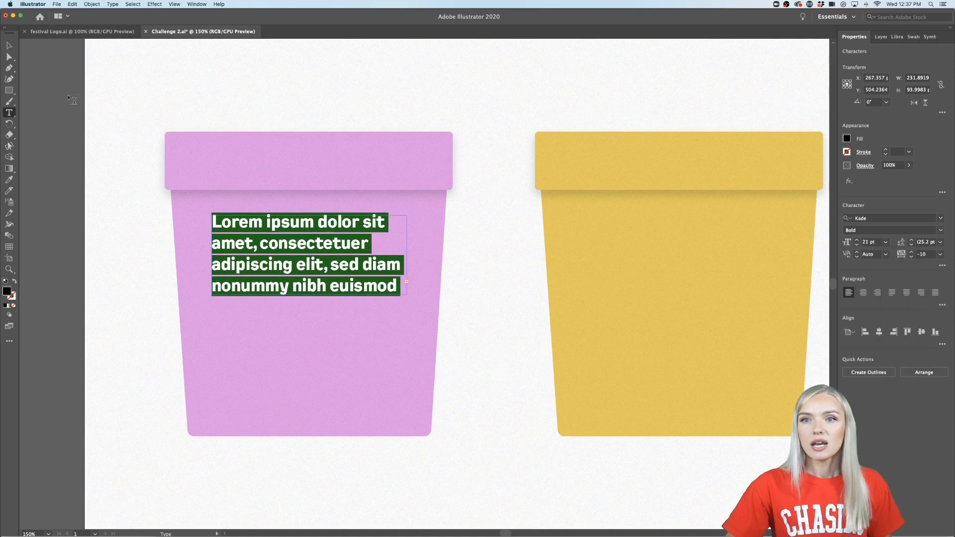
# - Replace the placeholder text on the pink cup with "Raspberry"
pyautogui.click(9, 46)
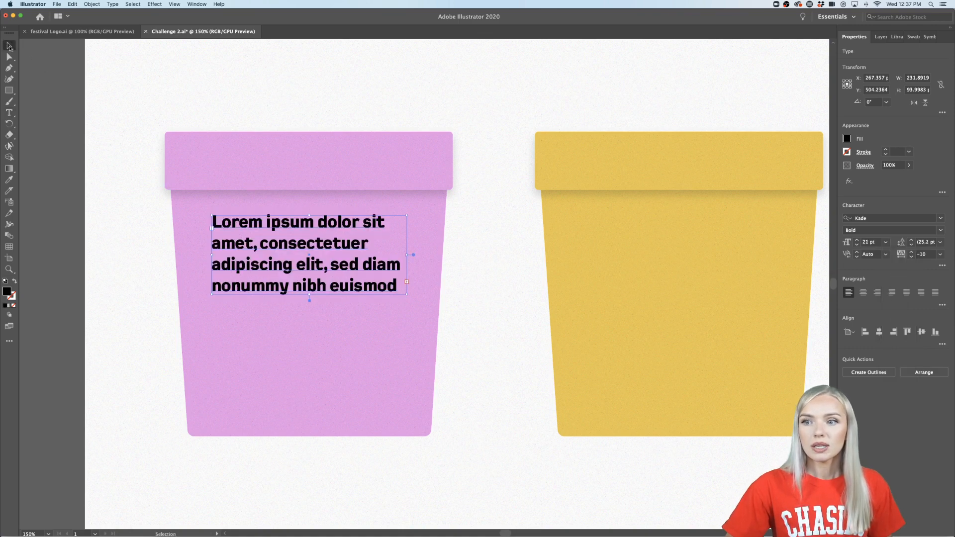
pyautogui.doubleClick(260, 247)
pyautogui.press('super+a')
pyautogui.press('BackSpace')
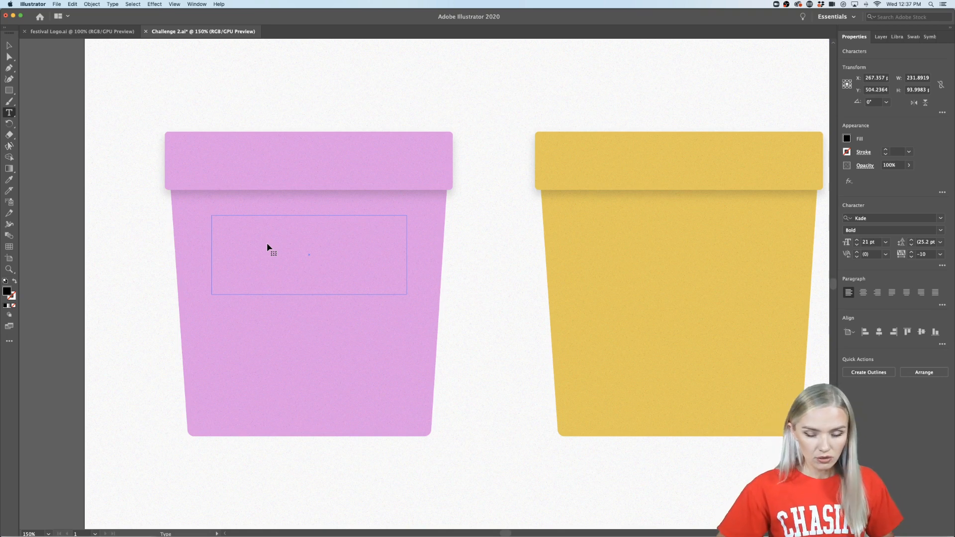
pyautogui.write('Rasp')
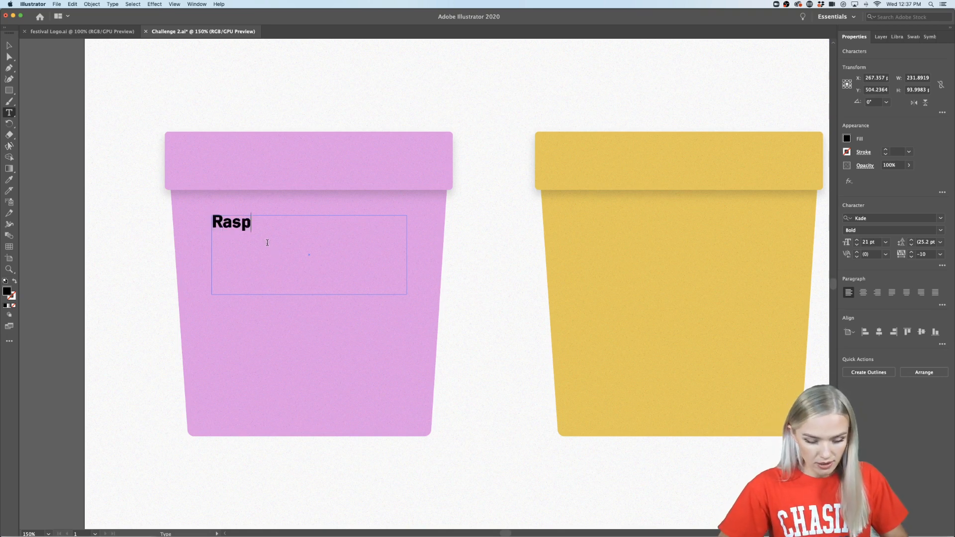
pyautogui.write('berry')
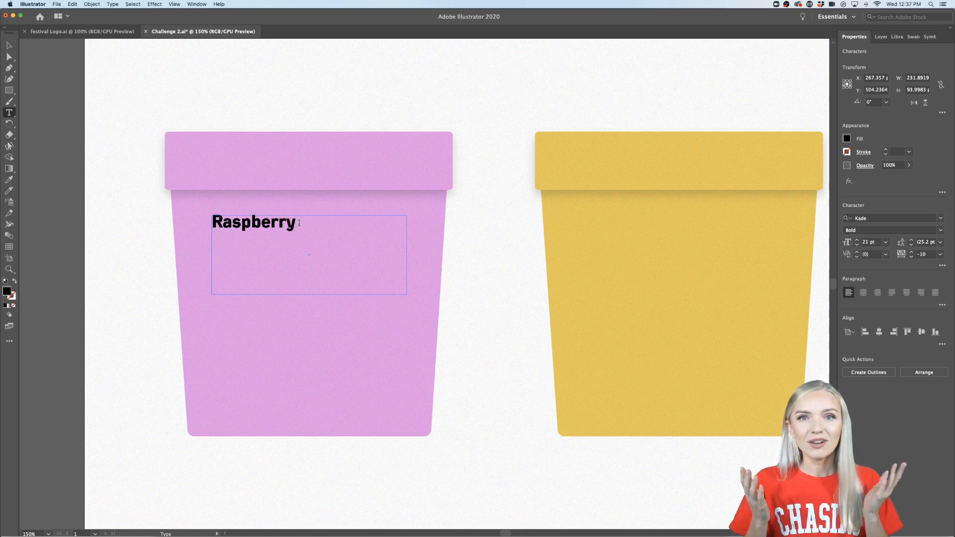
# - Recolor the "Raspberry" text on the pink cup with the library's bright blue
pyautogui.moveTo(299, 222); pyautogui.dragTo(187, 222)
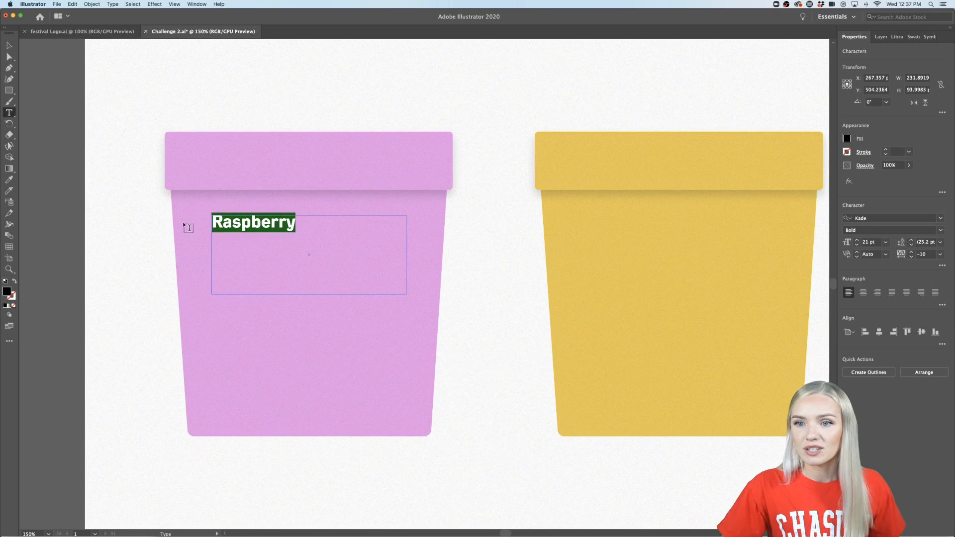
pyautogui.click(8, 181)
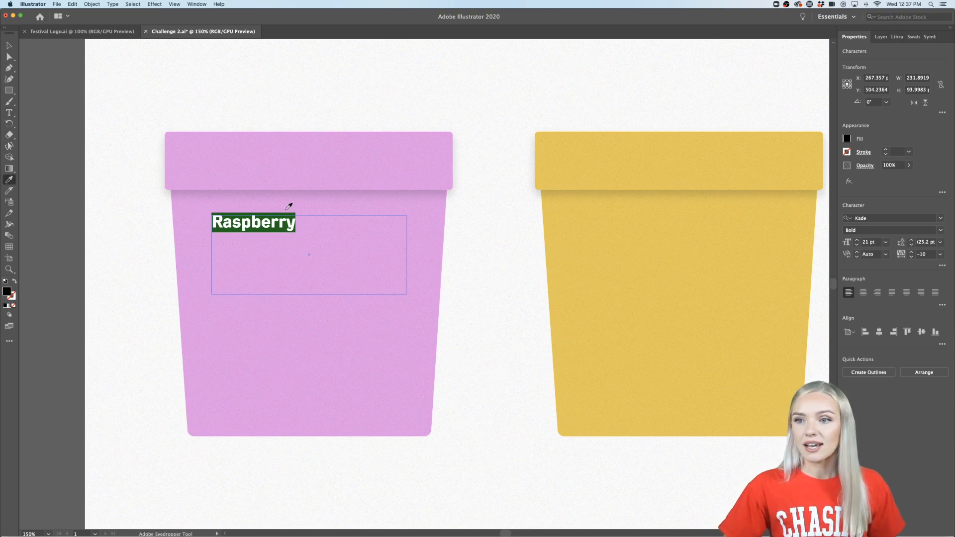
pyautogui.click(897, 37)
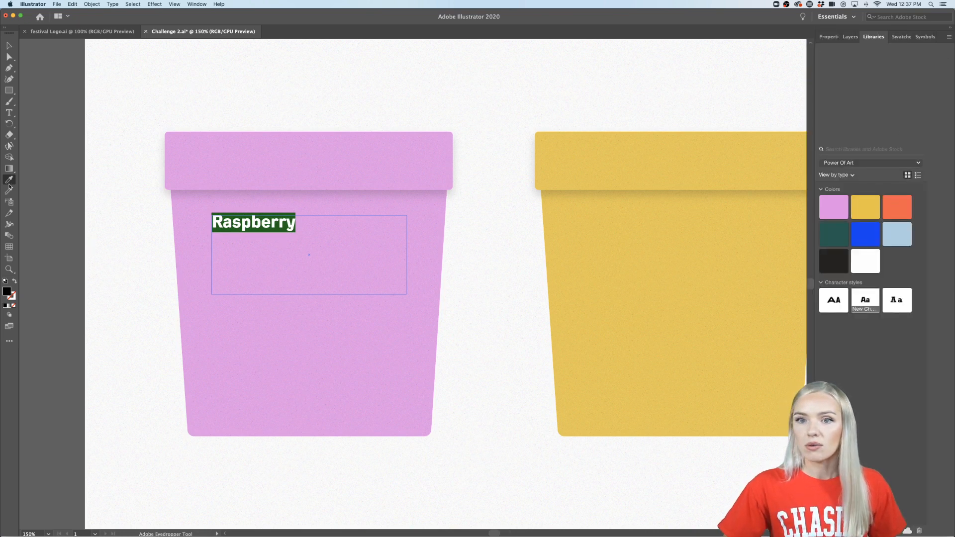
pyautogui.click(866, 232)
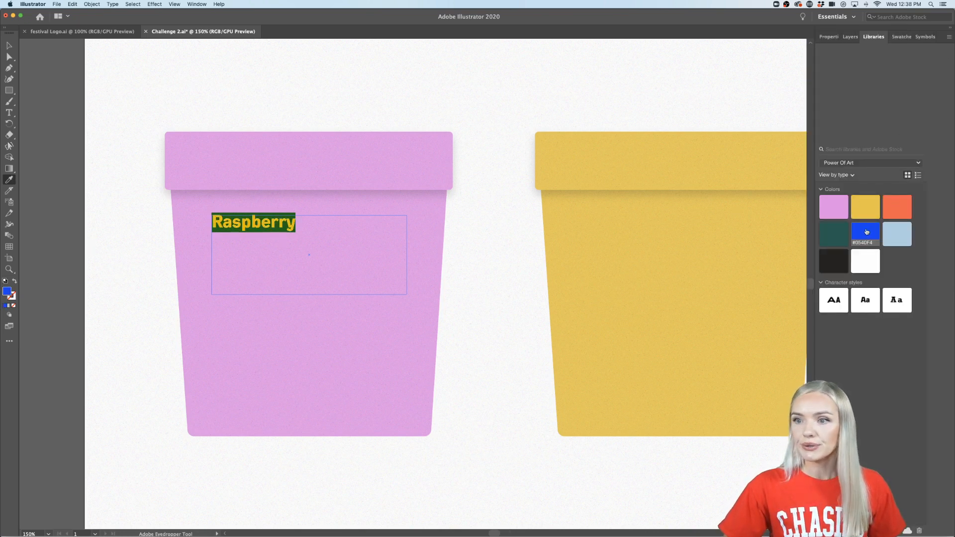
pyautogui.click(8, 46)
pyautogui.click(49, 164)
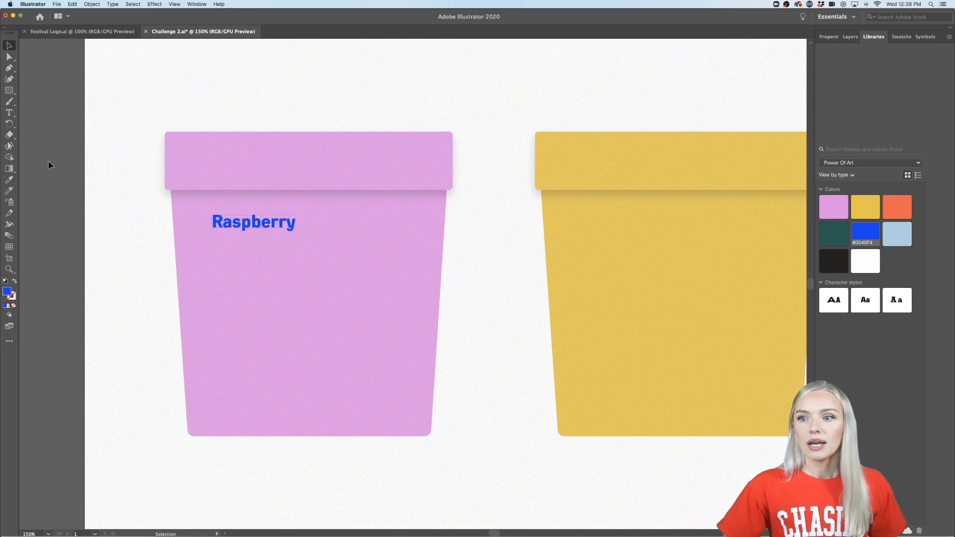
# - Shorten the "Raspberry" text box to about 38 px high and place a duplicate of it directly below
pyautogui.hscroll(-1, 50, 165)
pyautogui.scroll(-1, 51, 165)
pyautogui.hscroll(1, 50, 165)
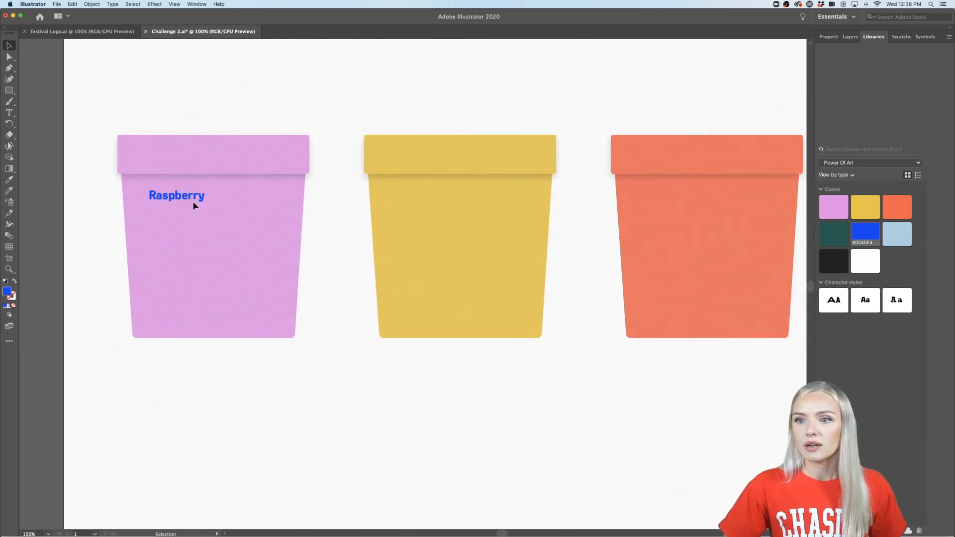
pyautogui.doubleClick(194, 205)
pyautogui.click(6, 46)
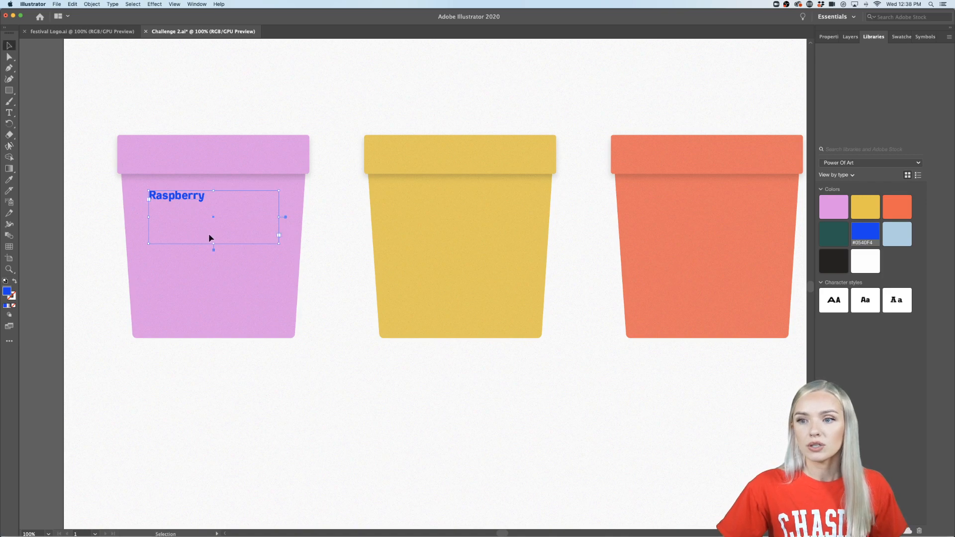
pyautogui.moveTo(214, 243); pyautogui.dragTo(188, 242)
# - Replace the text in the duplicated box with "Ice Cream"
pyautogui.doubleClick(188, 243)
pyautogui.write('I')
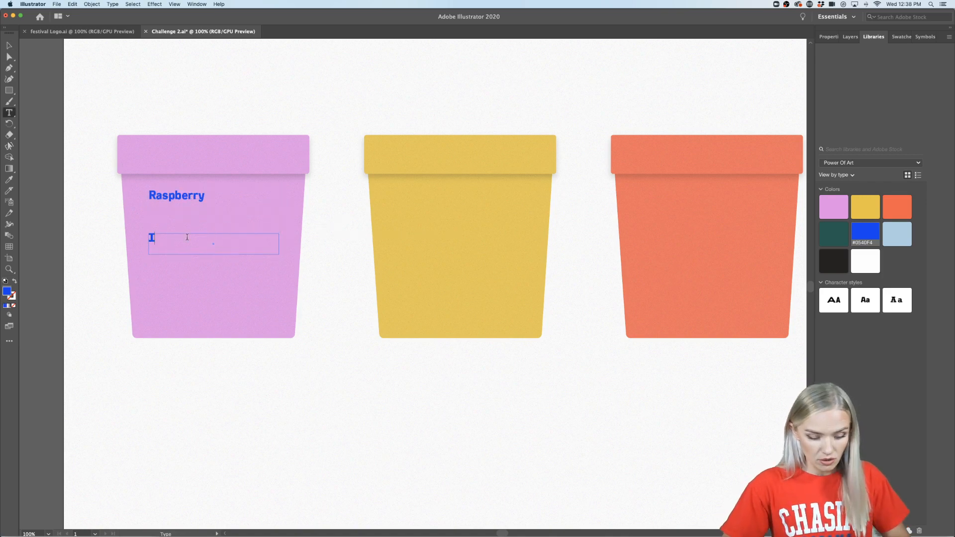
pyautogui.write('ce Cream')
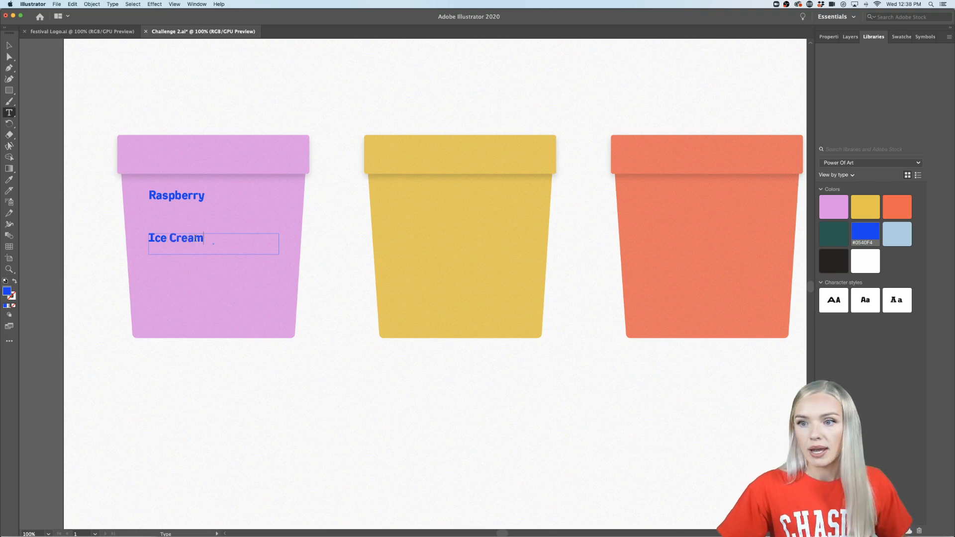
# - Set the "Ice Cream" text's font style to Kade Regular
pyautogui.moveTo(203, 239); pyautogui.dragTo(102, 238)
pyautogui.keyDown('super'); pyautogui.click(160, 242); pyautogui.keyUp('super')
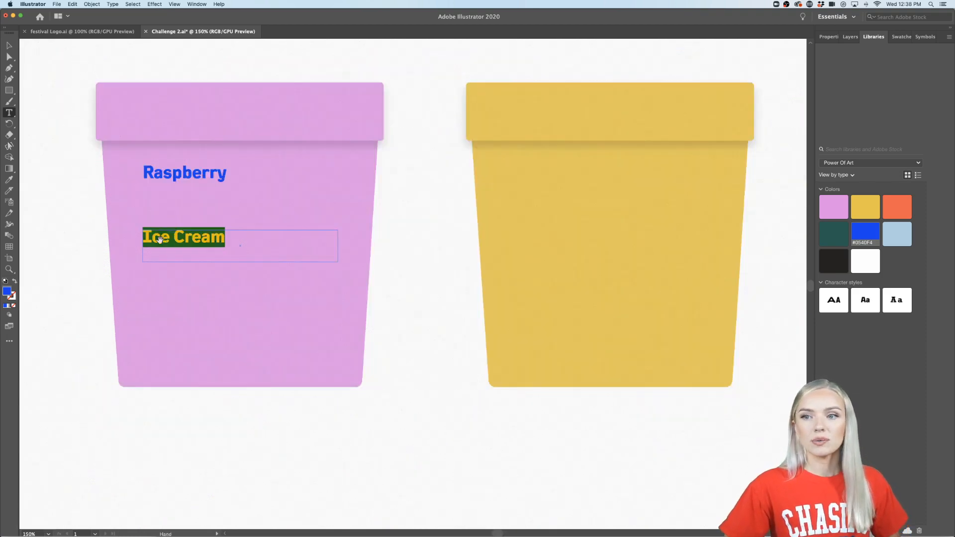
pyautogui.scroll(1, 161, 243)
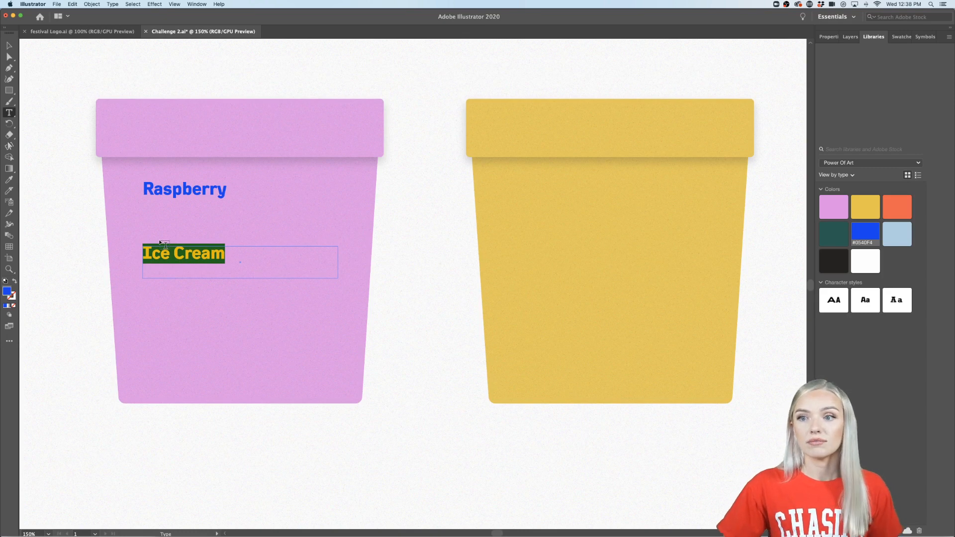
pyautogui.click(829, 37)
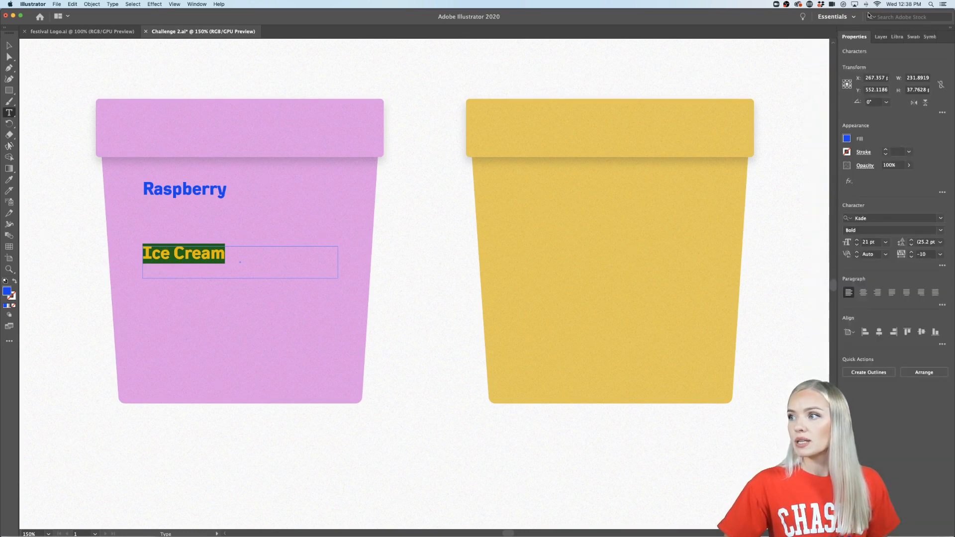
pyautogui.click(940, 230)
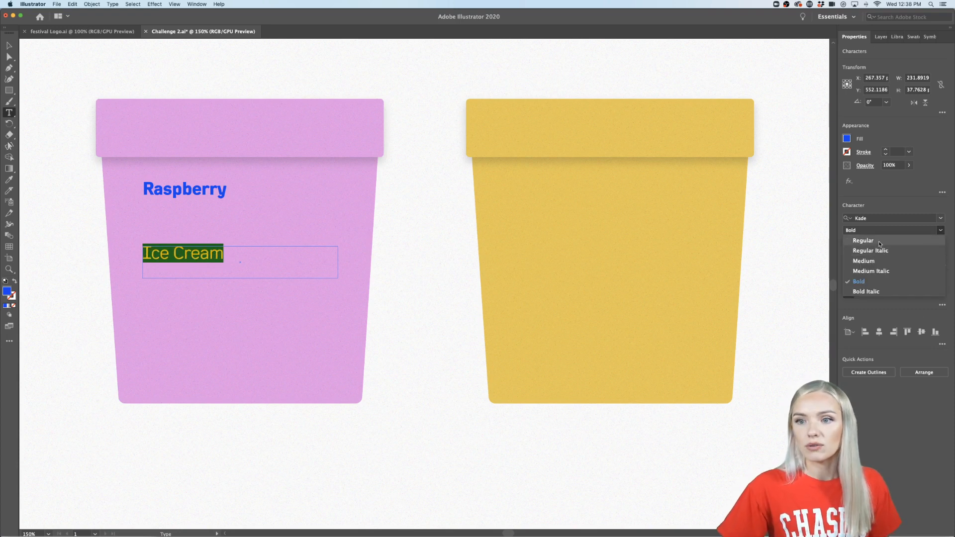
pyautogui.click(880, 244)
pyautogui.click(9, 45)
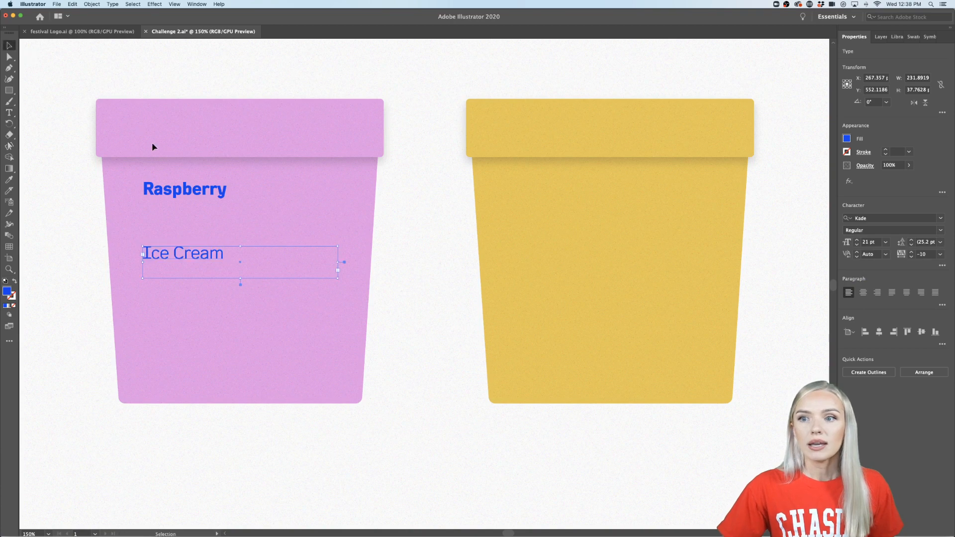
# - Set the "Raspberry" text's font size to 36 pt and move it about 22 px down toward "Ice Cream"
pyautogui.doubleClick(189, 195)
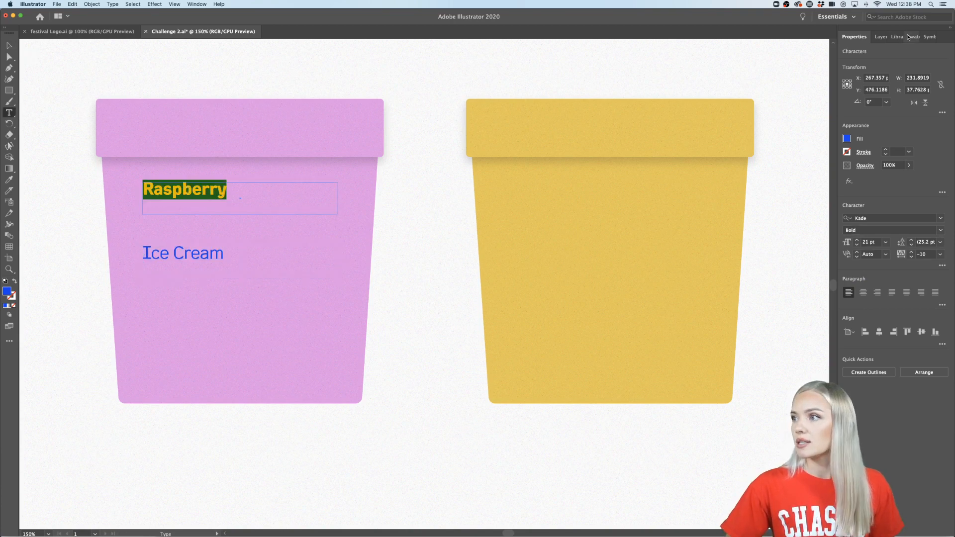
pyautogui.click(879, 244)
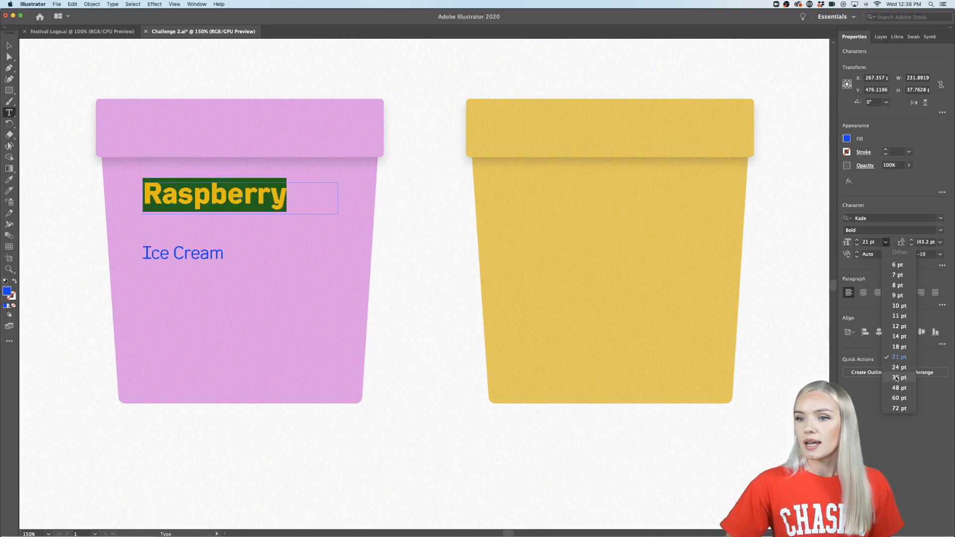
pyautogui.click(898, 378)
pyautogui.click(9, 46)
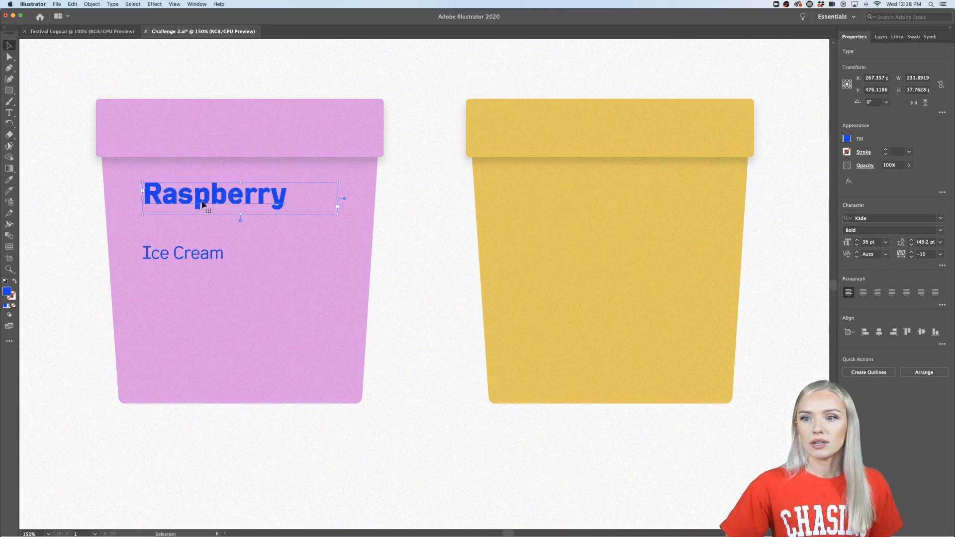
pyautogui.moveTo(203, 204); pyautogui.dragTo(200, 223)
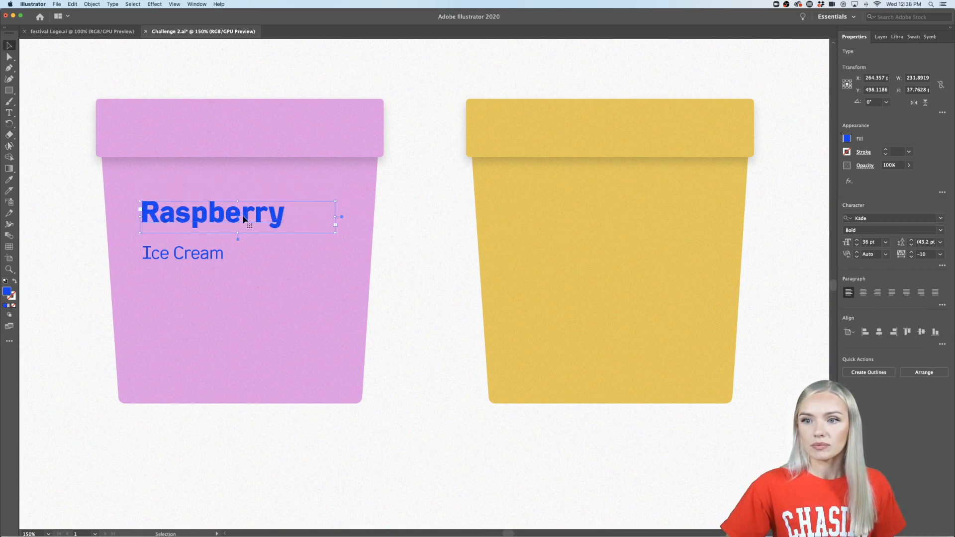
# - Duplicate the "Ice Cream" text near the base of the pink cup and change the copy to "5 OZ"
pyautogui.click(218, 258)
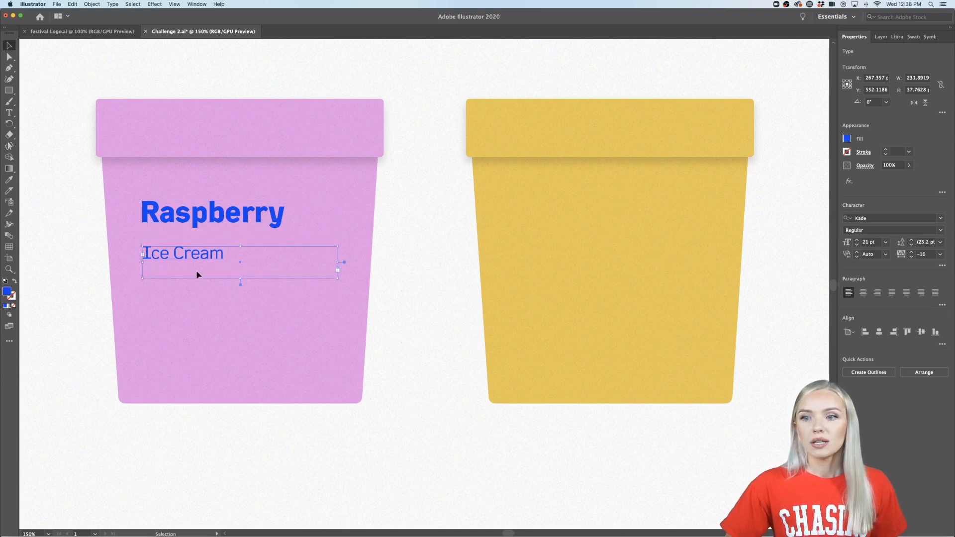
pyautogui.moveTo(209, 258); pyautogui.dragTo(208, 365)
pyautogui.tripleClick(208, 366)
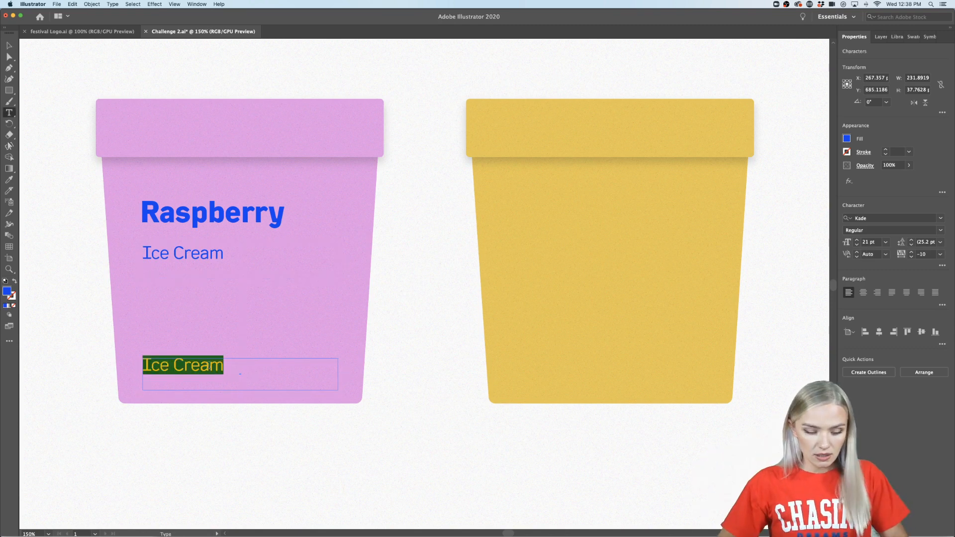
pyautogui.write('5 OZ')
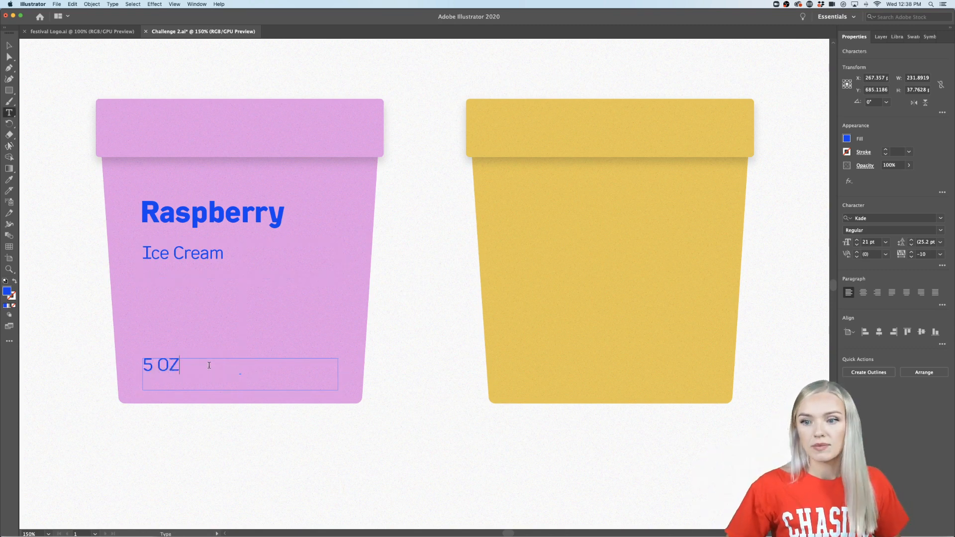
pyautogui.click(8, 45)
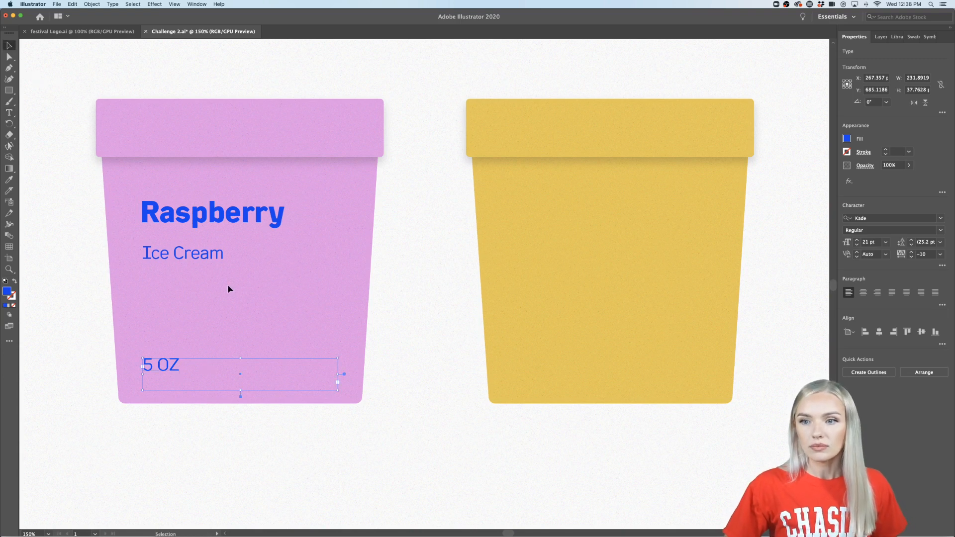
# - Set the "5 OZ" text's font size to 12 pt
pyautogui.doubleClick(162, 367)
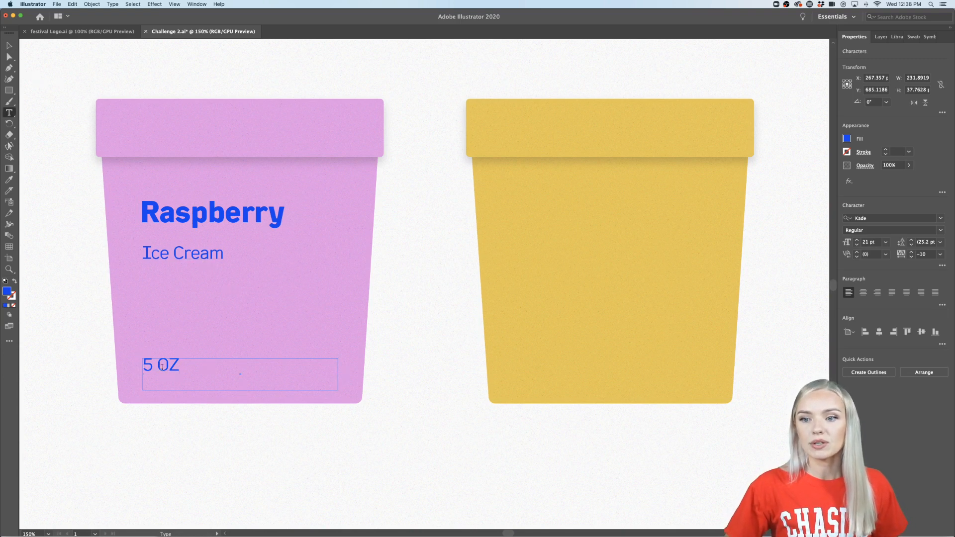
pyautogui.doubleClick(162, 367)
pyautogui.tripleClick(162, 367)
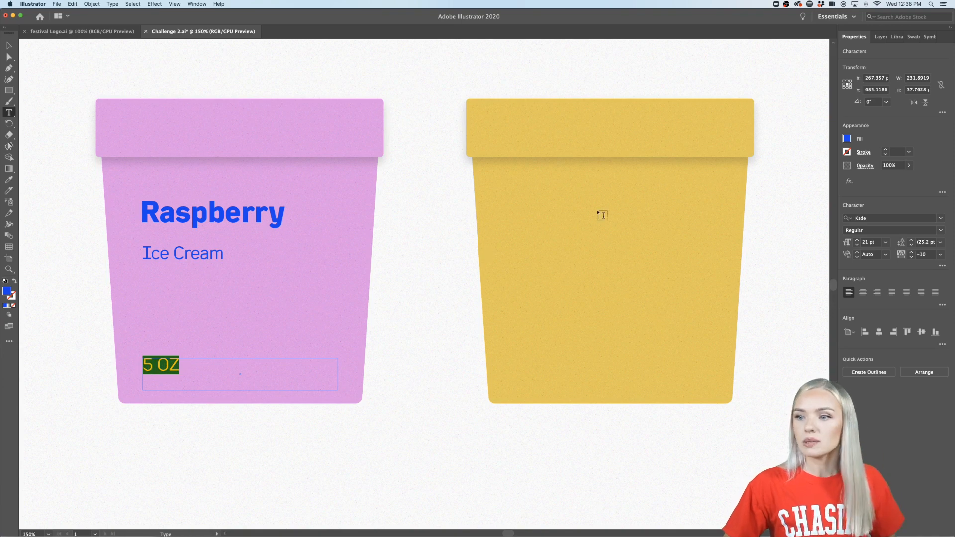
pyautogui.click(886, 243)
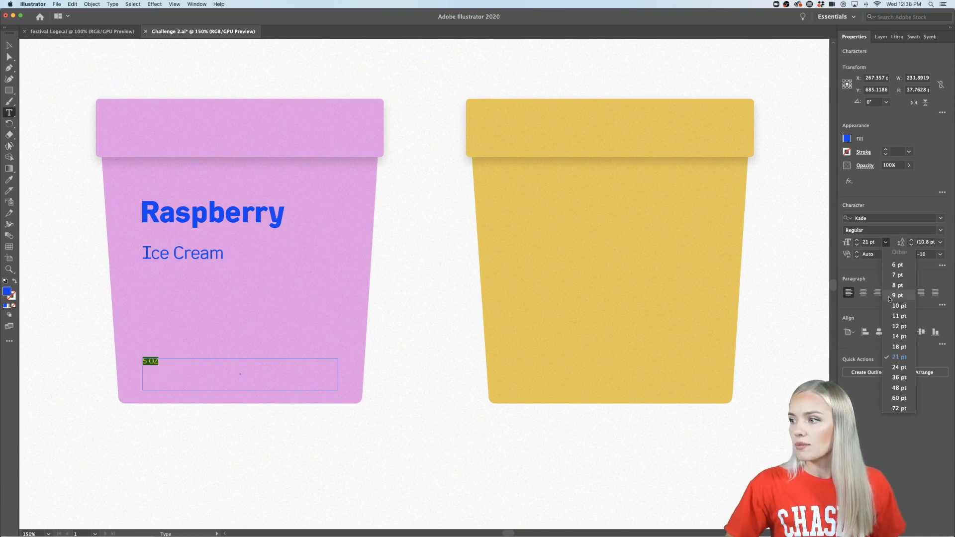
pyautogui.click(895, 327)
pyautogui.click(9, 46)
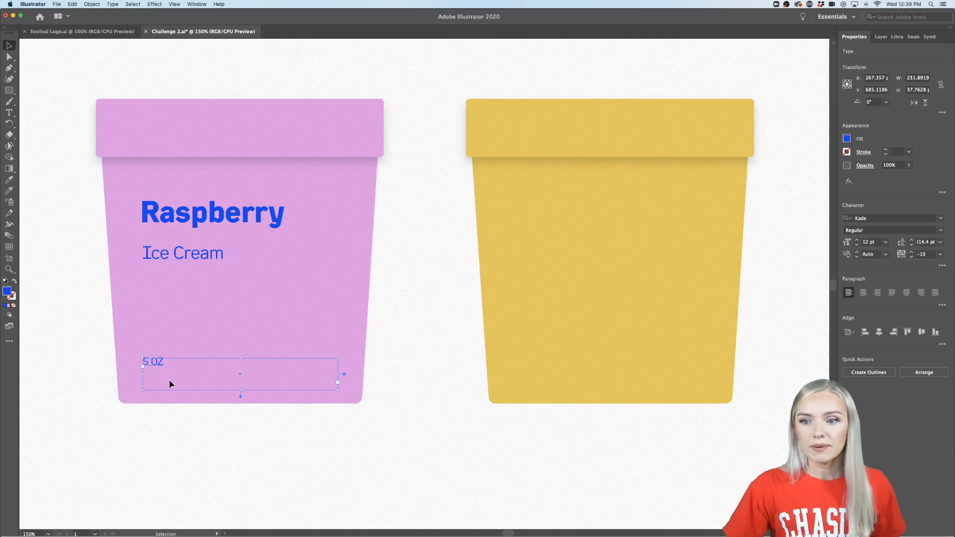
# - Move "5 OZ" and "Ice Cream" slightly lower on the pink cup and left-align both with "Raspberry"
pyautogui.moveTo(159, 366); pyautogui.dragTo(163, 378)
pyautogui.moveTo(187, 259); pyautogui.dragTo(189, 271)
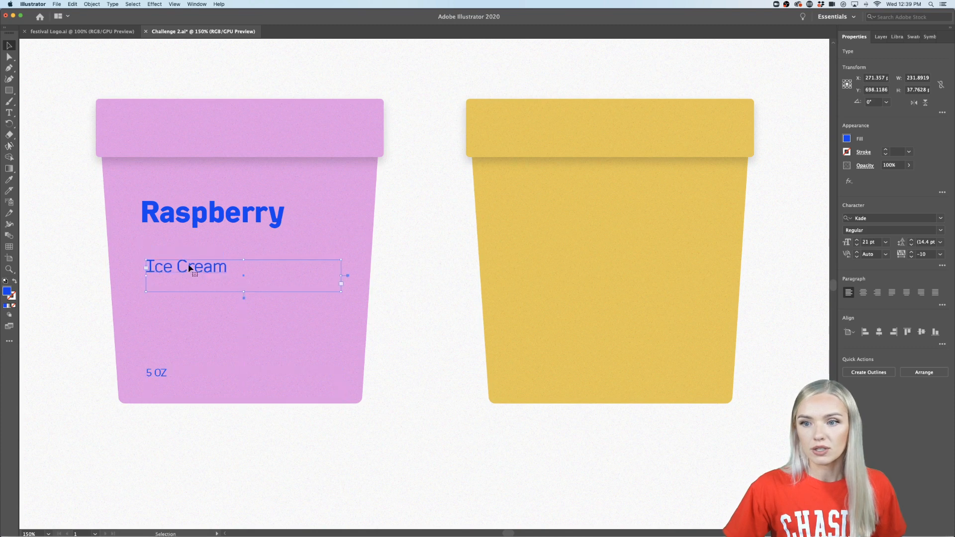
pyautogui.keyDown('shift'); pyautogui.click(294, 225); pyautogui.keyUp('shift')
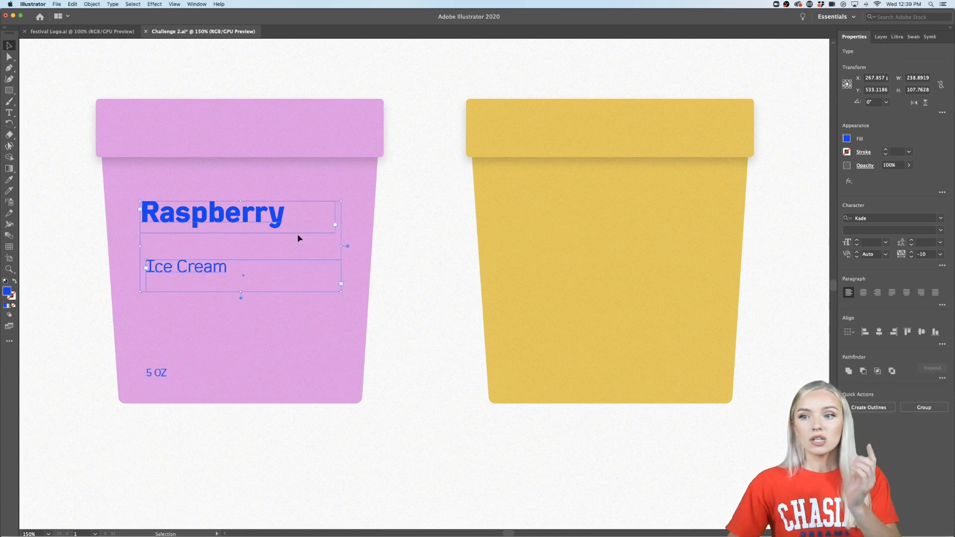
pyautogui.keyDown('shift'); pyautogui.click(158, 376); pyautogui.keyUp('shift')
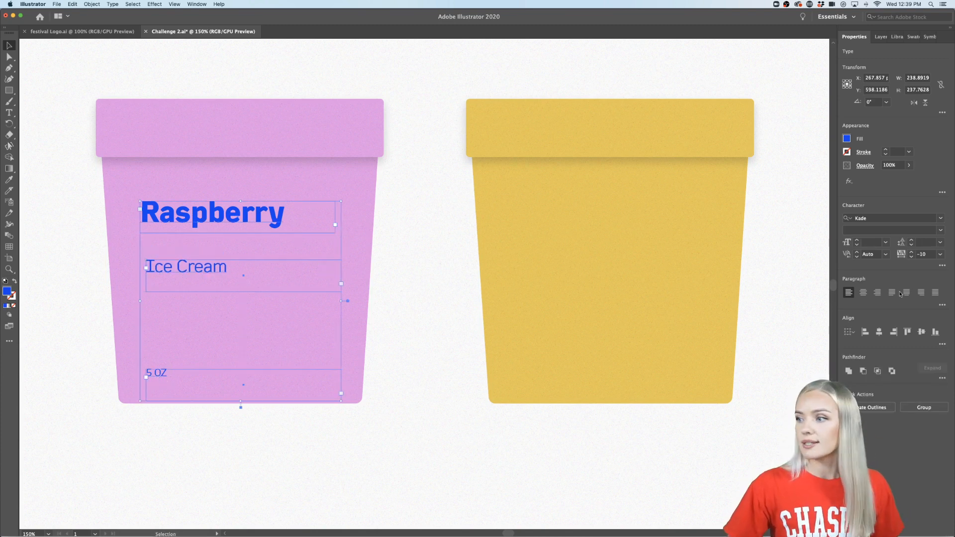
pyautogui.click(866, 332)
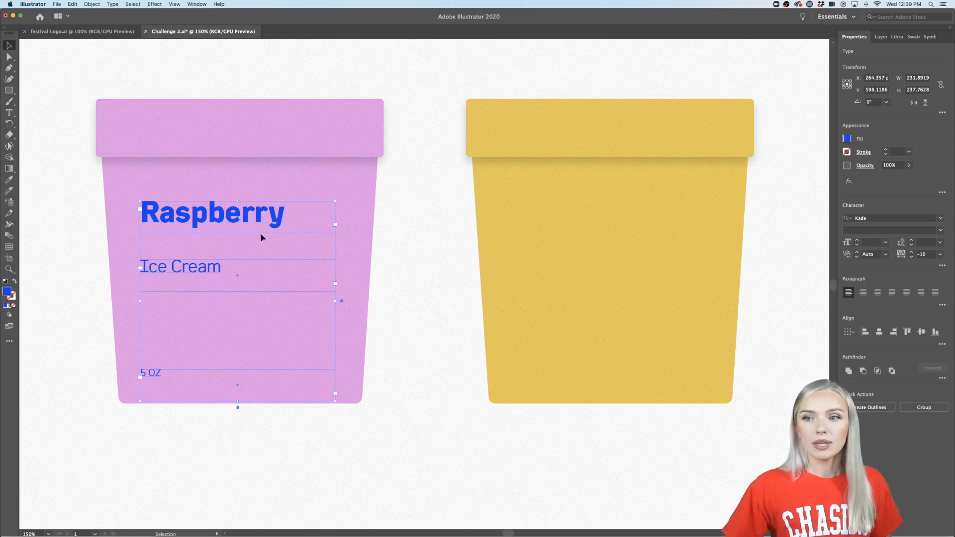
# - Shift the three aligned text boxes about 18 px to the right on the pink cup and deselect them
pyautogui.moveTo(247, 224); pyautogui.dragTo(261, 224)
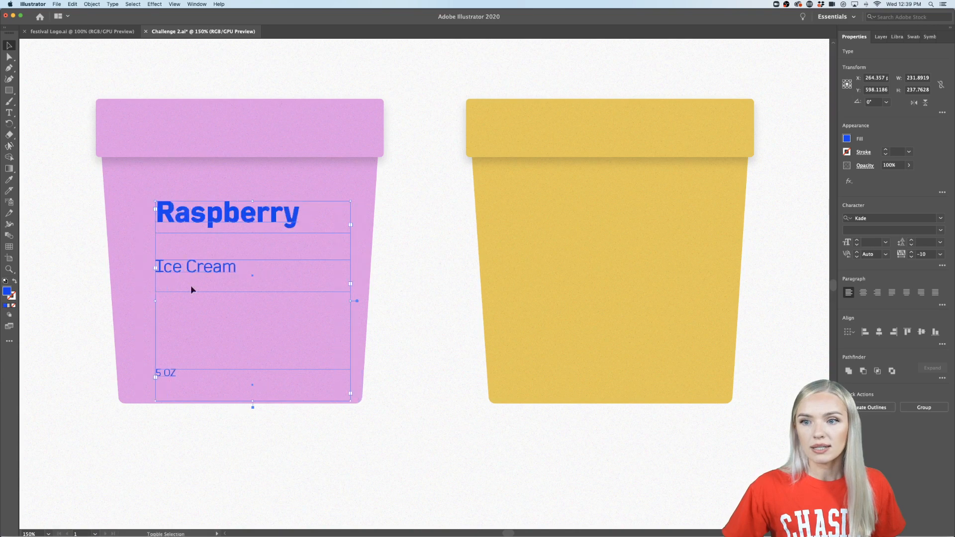
pyautogui.click(53, 375)
pyautogui.scroll(-2, 53, 376)
pyautogui.hscroll(-1, 53, 376)
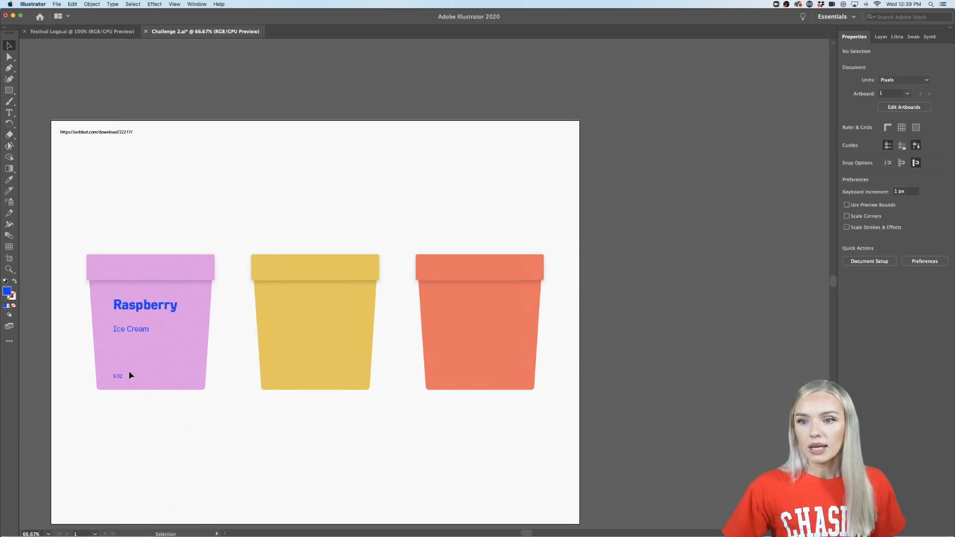
# - Copy the "Raspberry", "Ice Cream" and "5 OZ" text boxes from the pink cup onto the yellow and orange cups
pyautogui.scroll(2, 129, 373)
pyautogui.hscroll(-1, 128, 373)
pyautogui.click(209, 221)
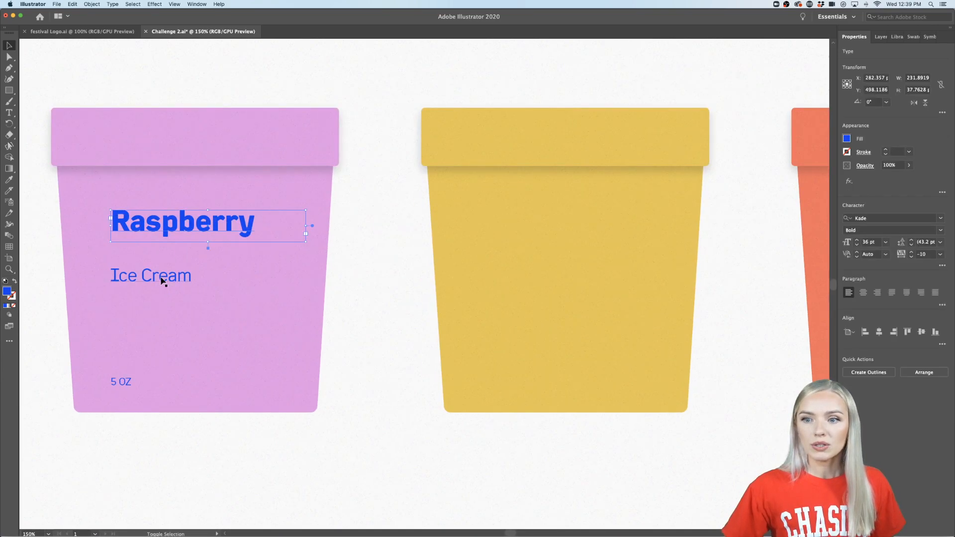
pyautogui.keyDown('shift'); pyautogui.click(161, 276); pyautogui.keyUp('shift')
pyautogui.keyDown('shift'); pyautogui.click(116, 381); pyautogui.keyUp('shift')
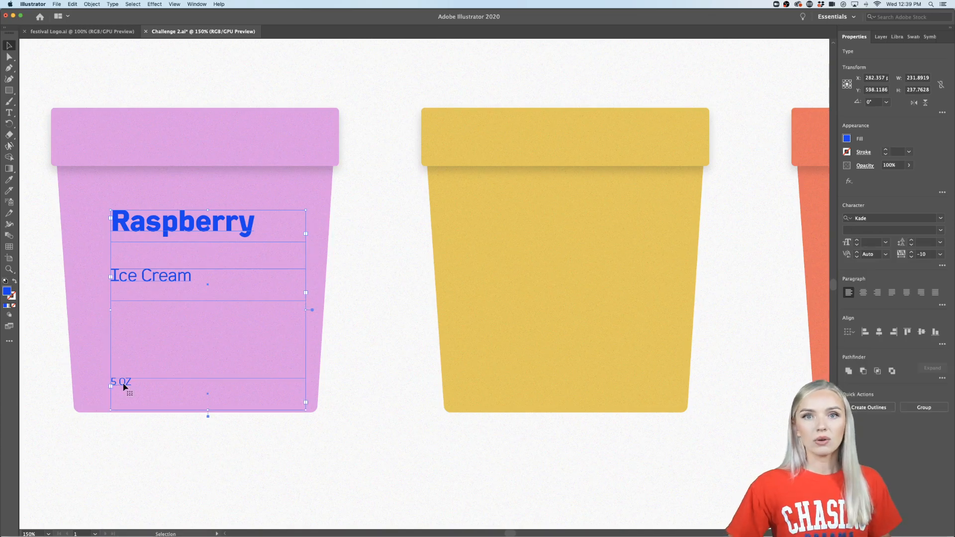
pyautogui.scroll(-2, 124, 387)
pyautogui.scroll(-1, 124, 387)
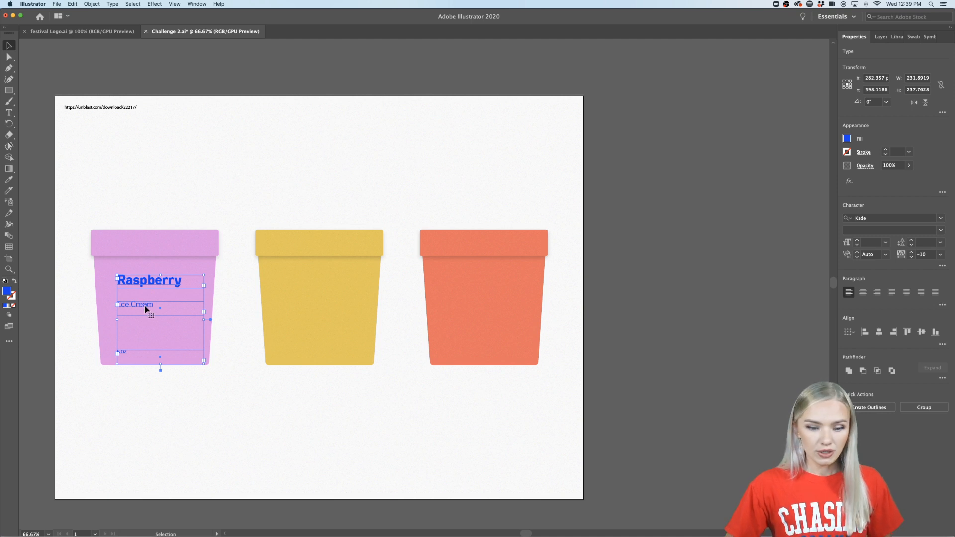
pyautogui.moveTo(146, 309); pyautogui.dragTo(313, 310)
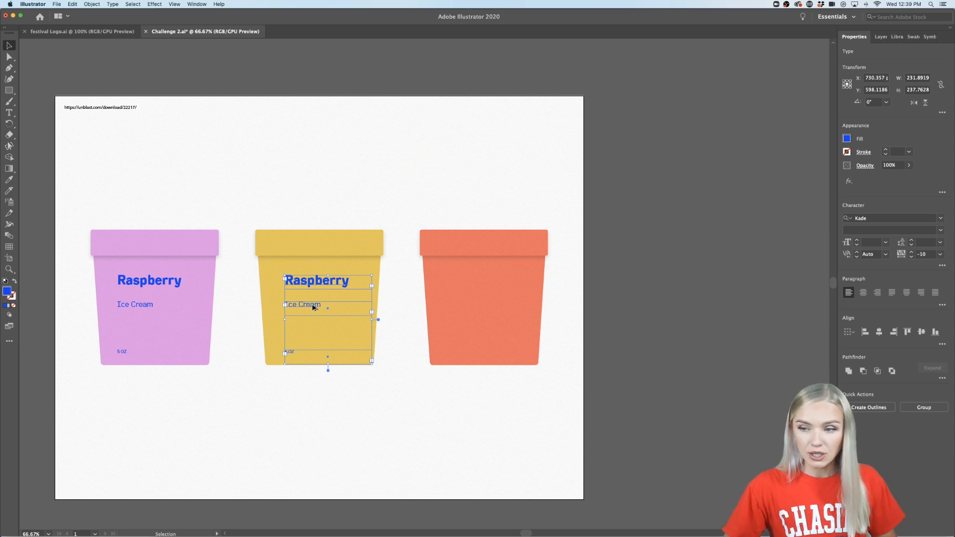
pyautogui.moveTo(313, 308); pyautogui.dragTo(479, 310)
pyautogui.click(639, 393)
pyautogui.hscroll(-1, 294, 407)
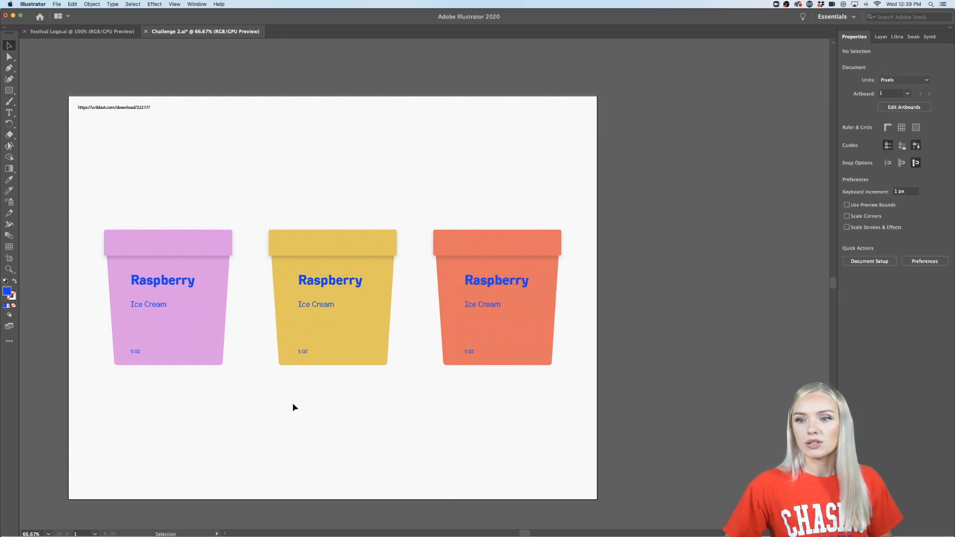
# - Change the flavor text on the yellow cup to "Vanilla"
pyautogui.scroll(2, 329, 288)
pyautogui.scroll(-1, 328, 290)
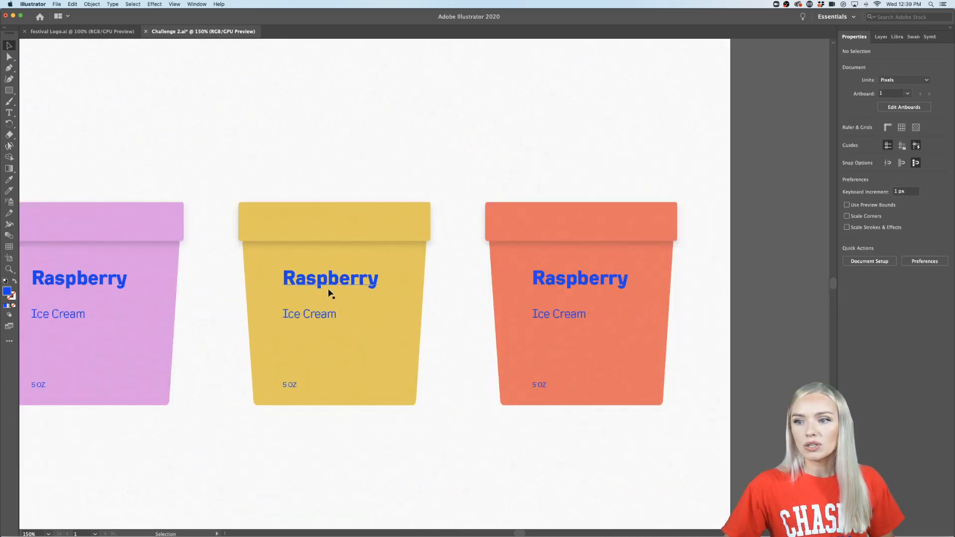
pyautogui.scroll(-2, 330, 293)
pyautogui.doubleClick(329, 283)
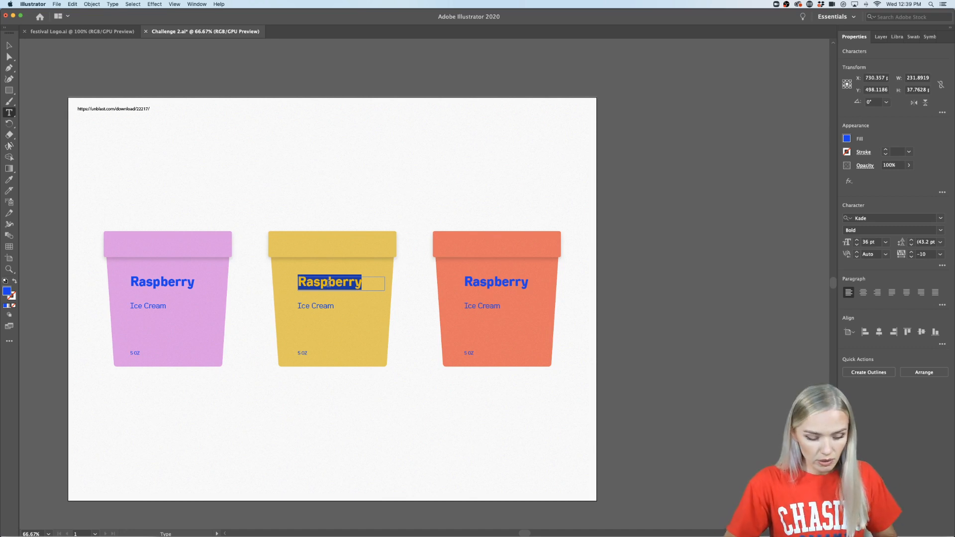
pyautogui.write('vanilla')
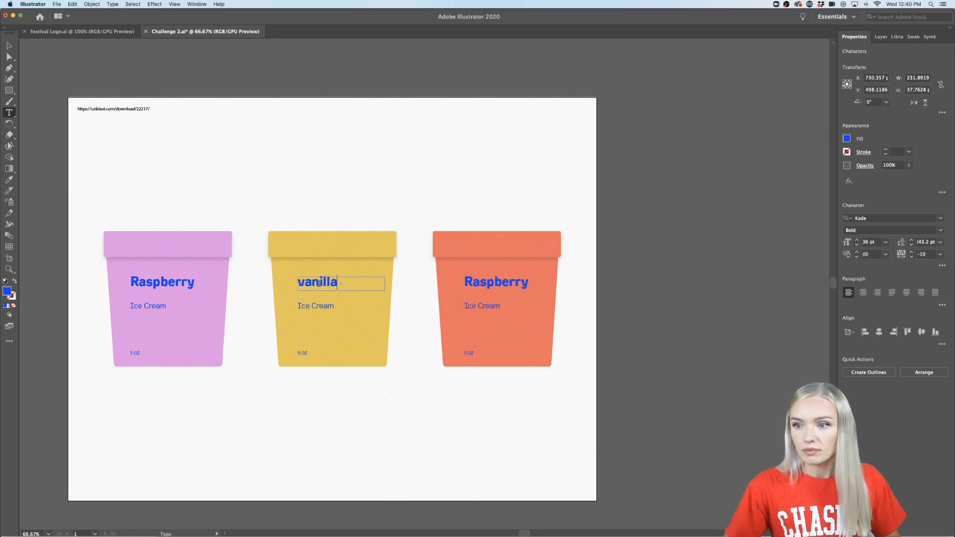
pyautogui.press('BackSpace')
pyautogui.write('V')
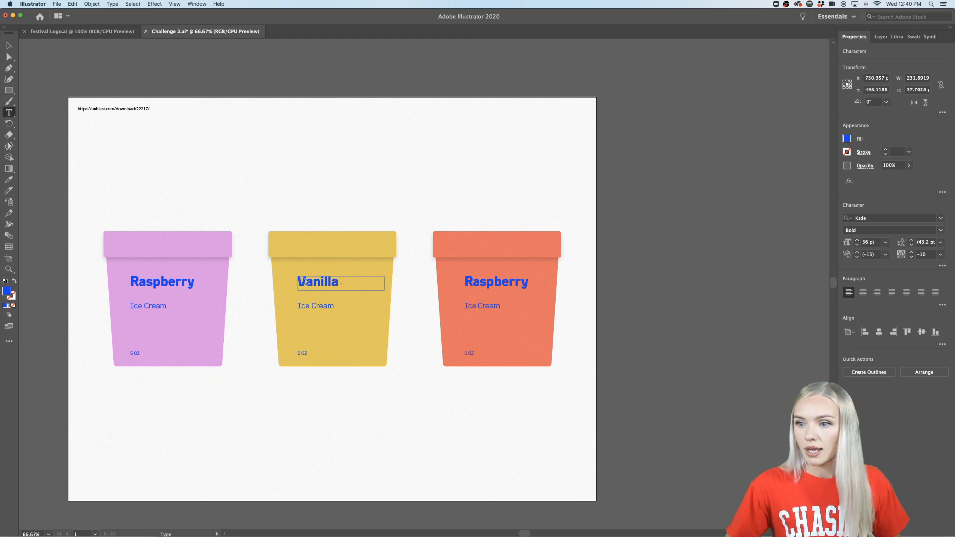
# - Change the flavor text on the orange cup to "Strawberry" and deselect it
pyautogui.doubleClick(489, 279)
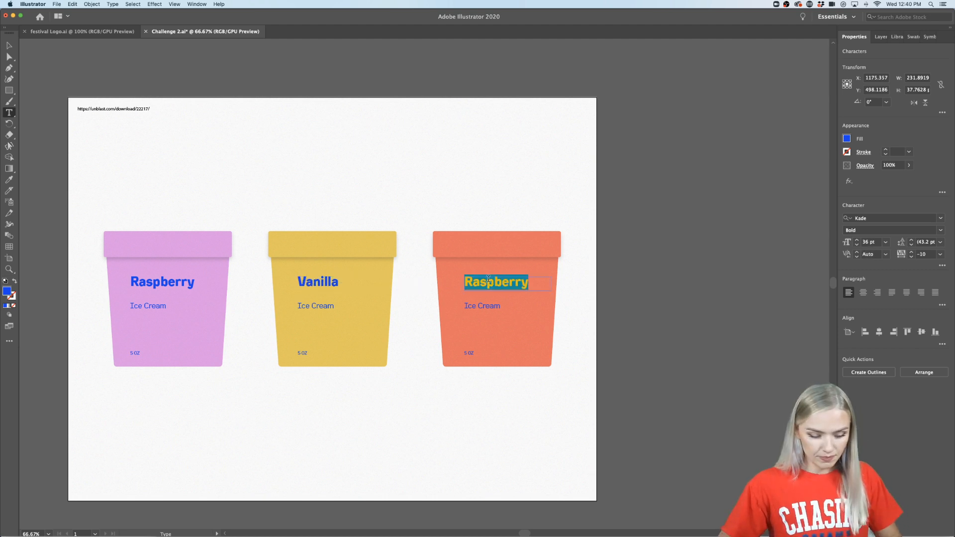
pyautogui.write('Str')
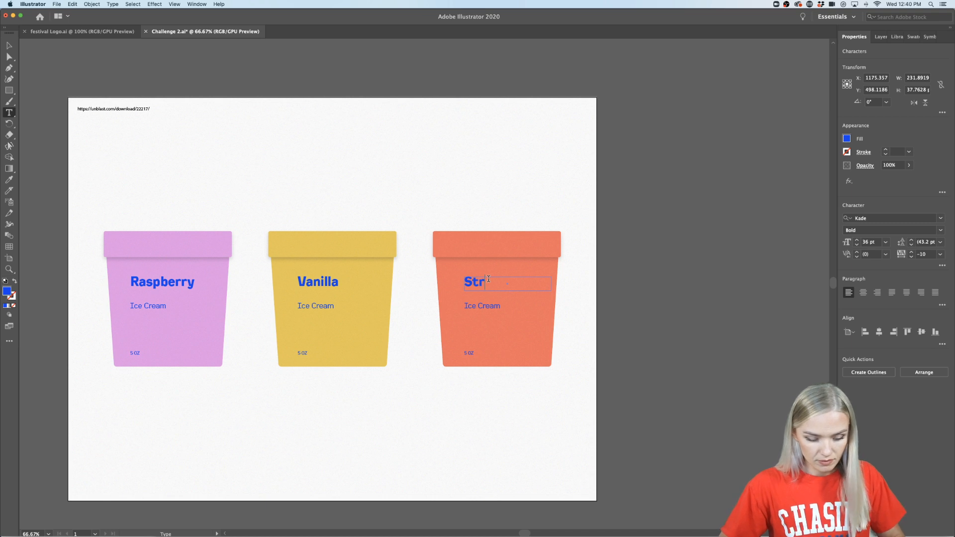
pyautogui.write('awberry')
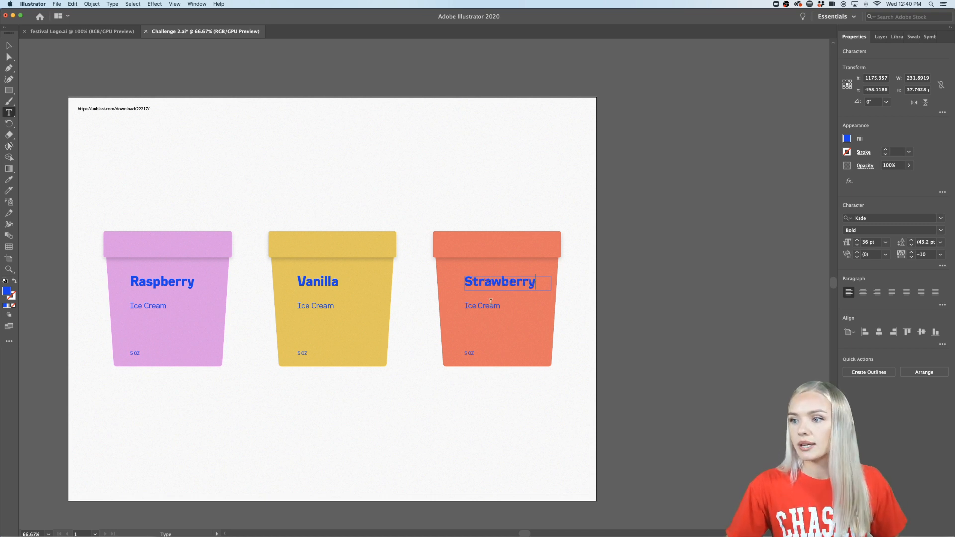
pyautogui.click(9, 46)
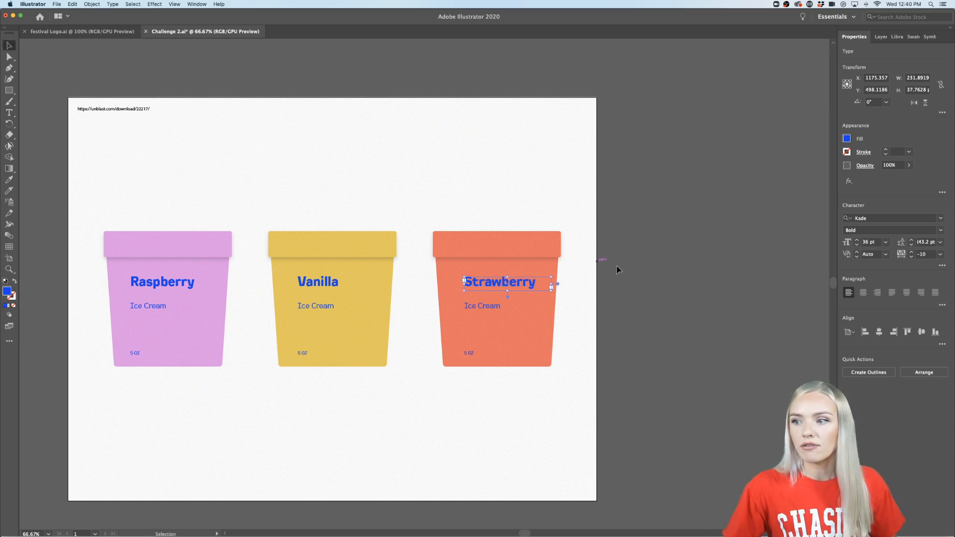
pyautogui.click(695, 360)
# - Select the flavor, "Ice Cream" and "5 OZ" text boxes on all three cups and bring them to the front
pyautogui.hscroll(-1, 367, 372)
pyautogui.scroll(1, 338, 350)
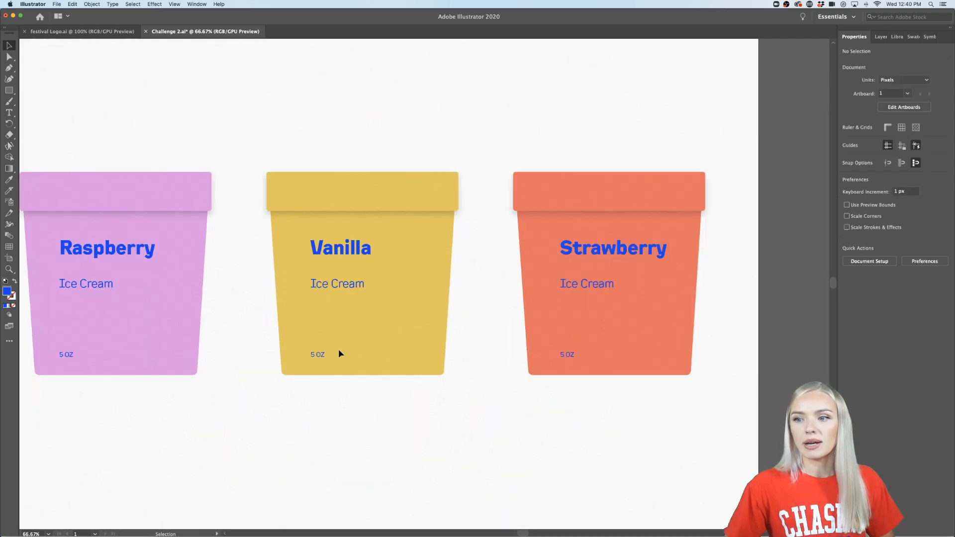
pyautogui.scroll(-1, 338, 348)
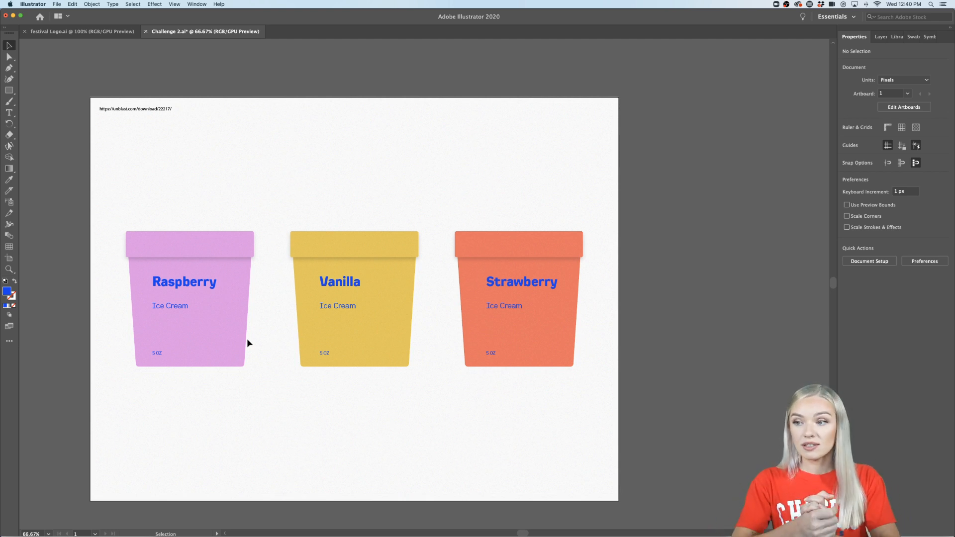
pyautogui.click(189, 284)
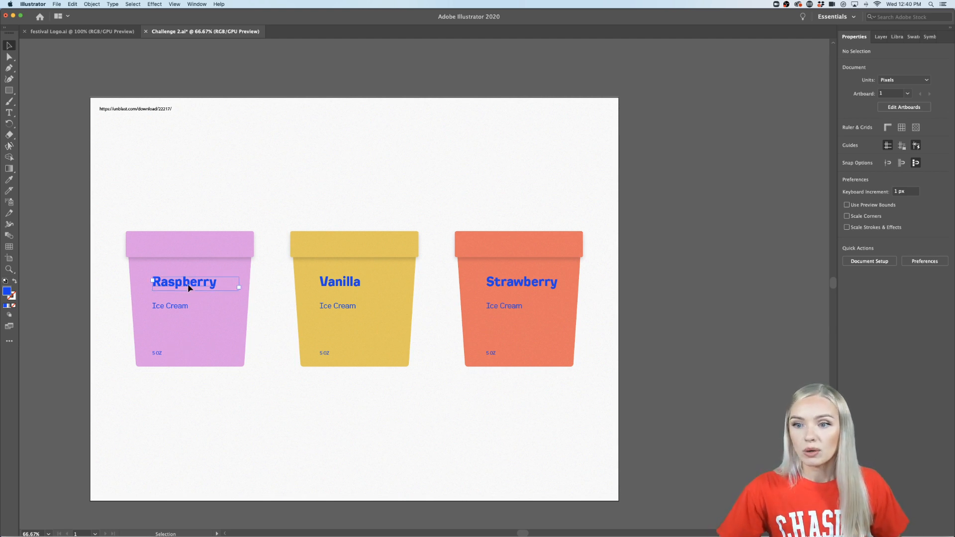
pyautogui.keyDown('shift'); pyautogui.click(181, 306); pyautogui.keyUp('shift')
pyautogui.keyDown('shift'); pyautogui.click(159, 353); pyautogui.keyUp('shift')
pyautogui.keyDown('shift'); pyautogui.click(364, 281); pyautogui.keyUp('shift')
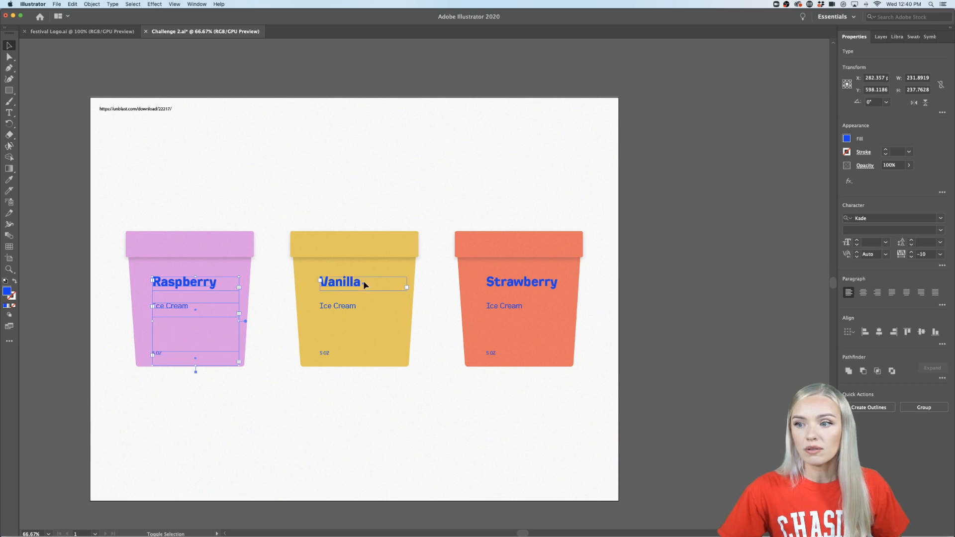
pyautogui.keyDown('shift'); pyautogui.click(344, 307); pyautogui.keyUp('shift')
pyautogui.keyDown('shift'); pyautogui.click(327, 354); pyautogui.keyUp('shift')
pyautogui.keyDown('shift'); pyautogui.click(519, 280); pyautogui.keyUp('shift')
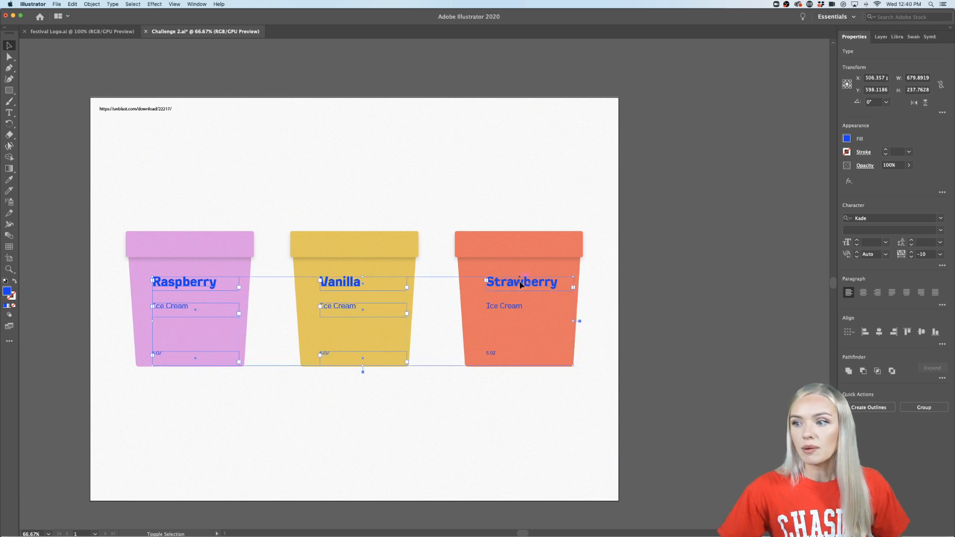
pyautogui.keyDown('shift'); pyautogui.click(510, 308); pyautogui.keyUp('shift')
pyautogui.keyDown('shift'); pyautogui.click(491, 357); pyautogui.keyUp('shift')
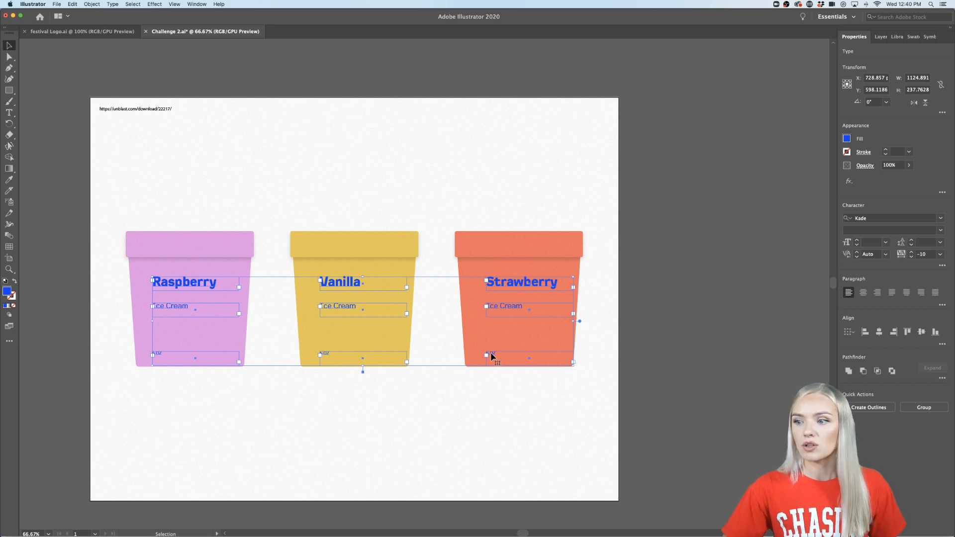
pyautogui.rightClick(492, 355)
pyautogui.moveTo(528, 468)
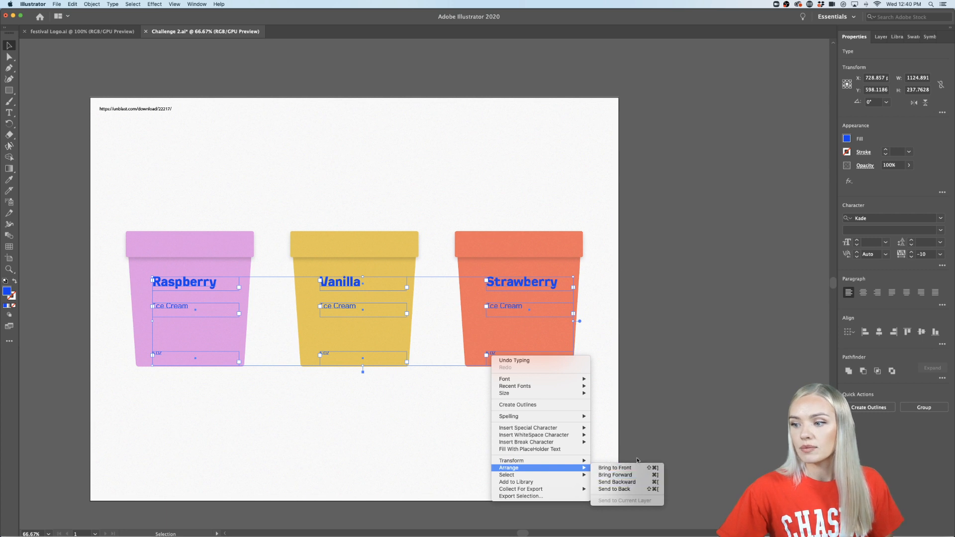
pyautogui.click(626, 468)
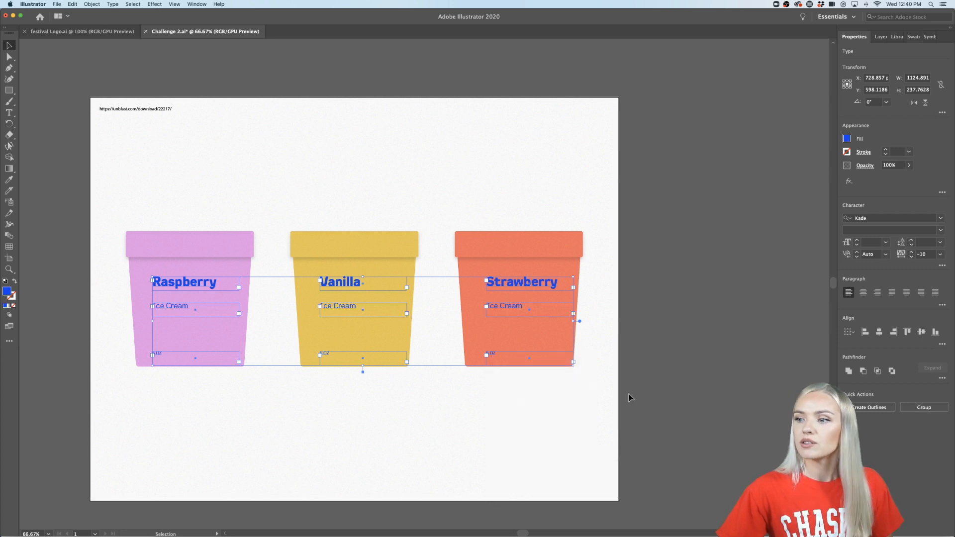
pyautogui.click(665, 352)
# - Examine the geometric ticket patterns among the references in festival Logo.ai, and return to the Challenge 2.ai document
pyautogui.hscroll(-2, 621, 318)
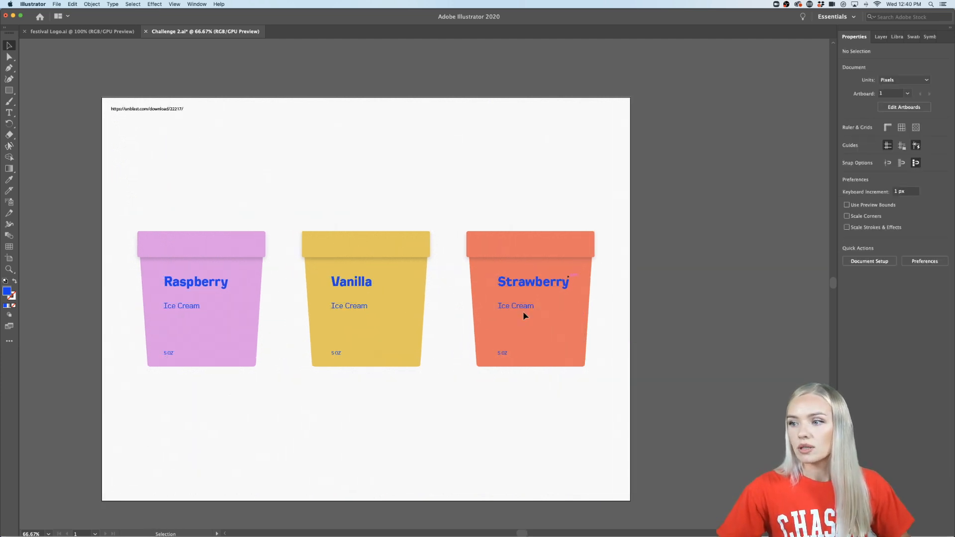
pyautogui.hscroll(-2, 482, 348)
pyautogui.scroll(5, 175, 280)
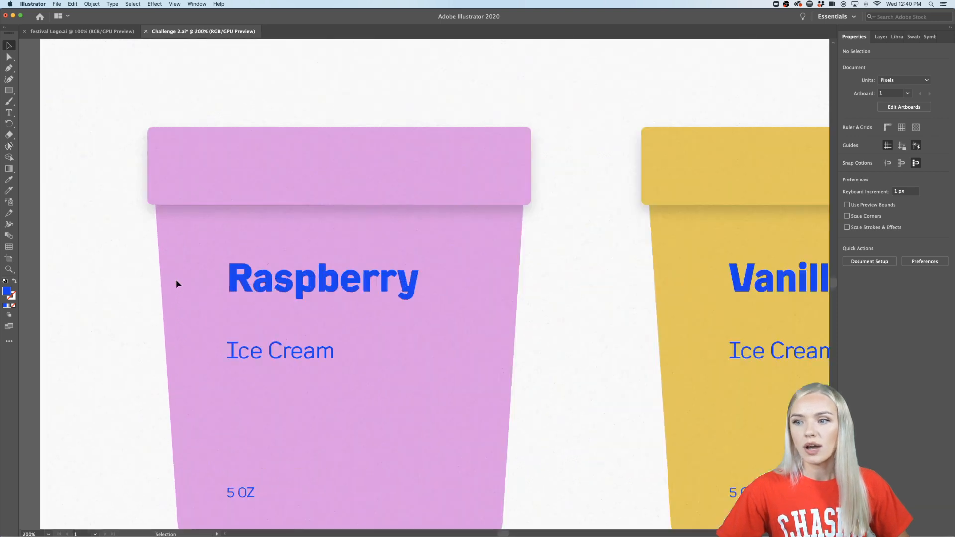
pyautogui.scroll(-1, 175, 279)
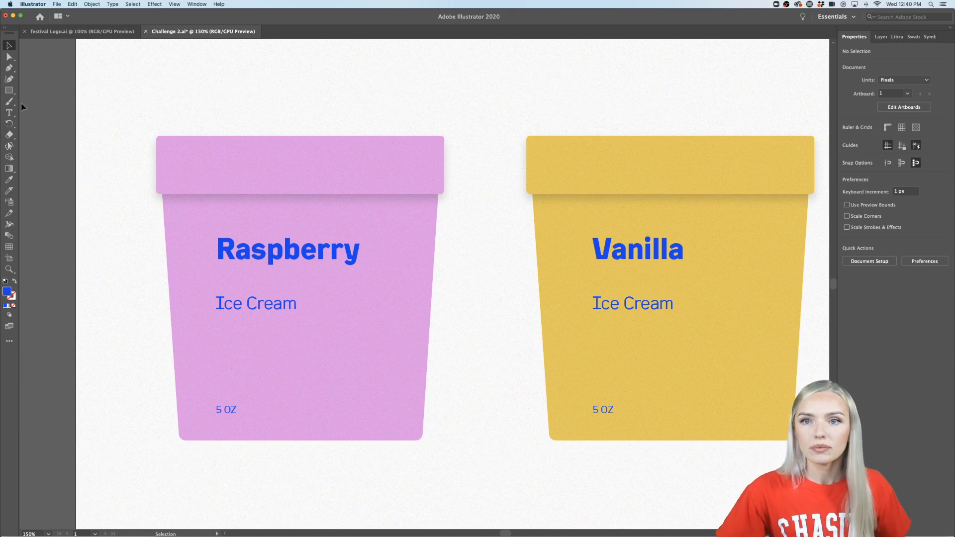
pyautogui.click(80, 32)
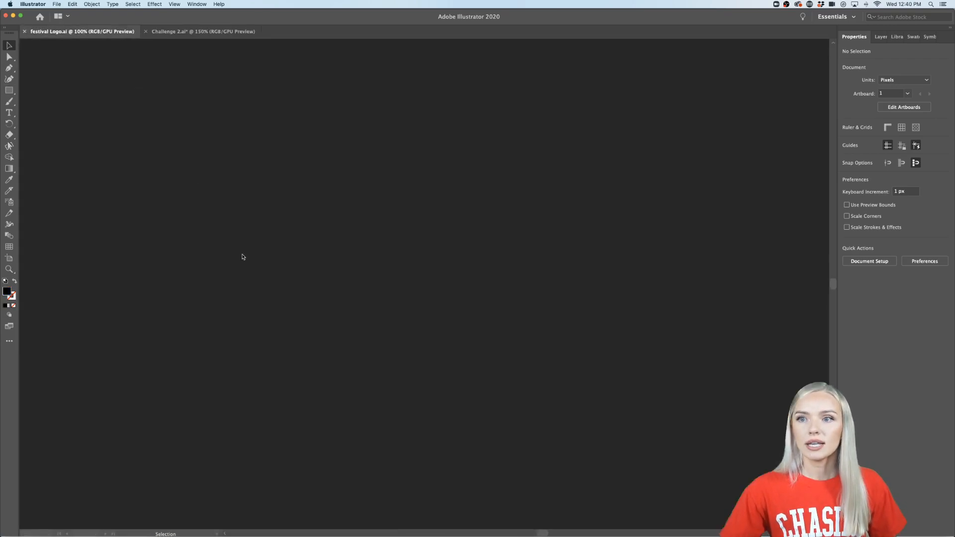
pyautogui.scroll(1, 188, 294)
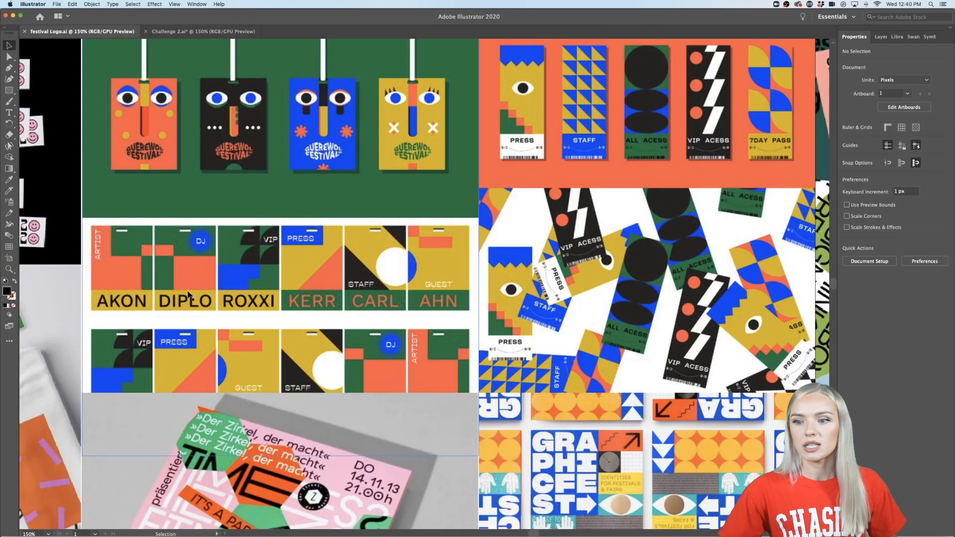
pyautogui.scroll(-2, 188, 294)
pyautogui.hscroll(6, 188, 294)
pyautogui.scroll(3, 188, 293)
pyautogui.hscroll(2, 188, 294)
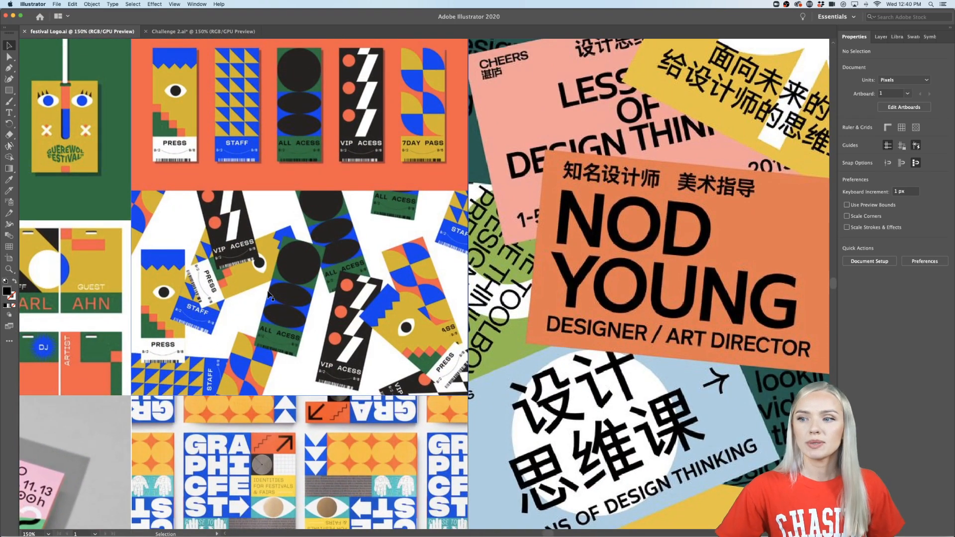
pyautogui.scroll(3, 262, 293)
pyautogui.hscroll(3, 263, 294)
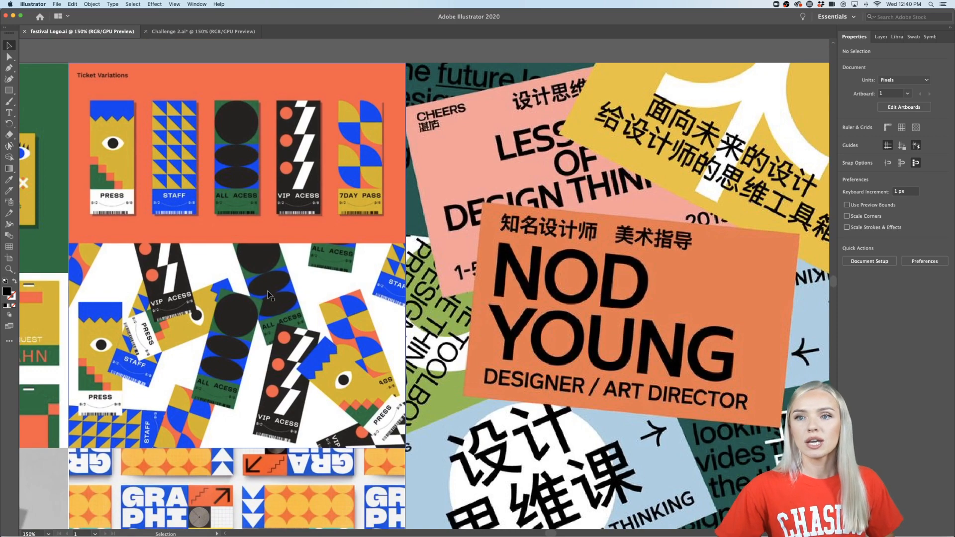
pyautogui.hscroll(-3, 269, 296)
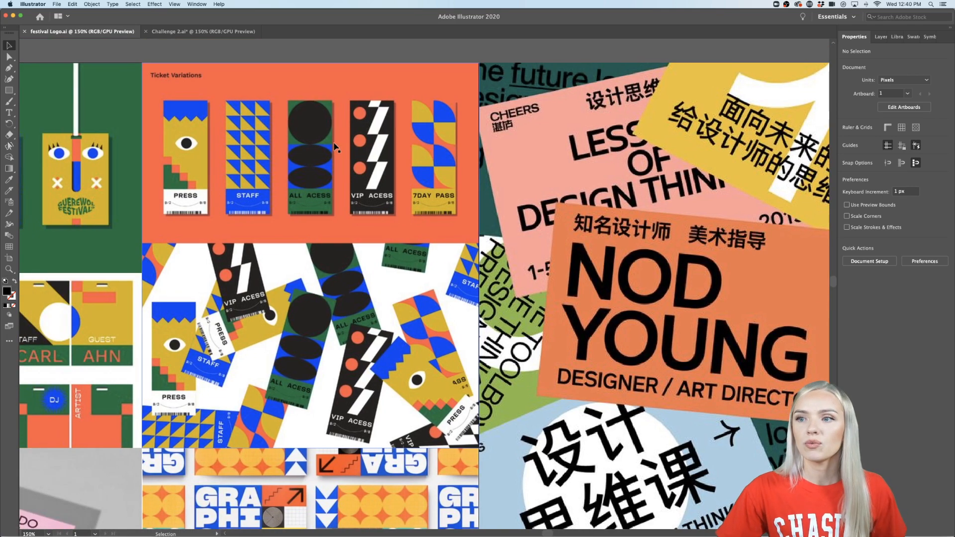
pyautogui.scroll(4, 331, 139)
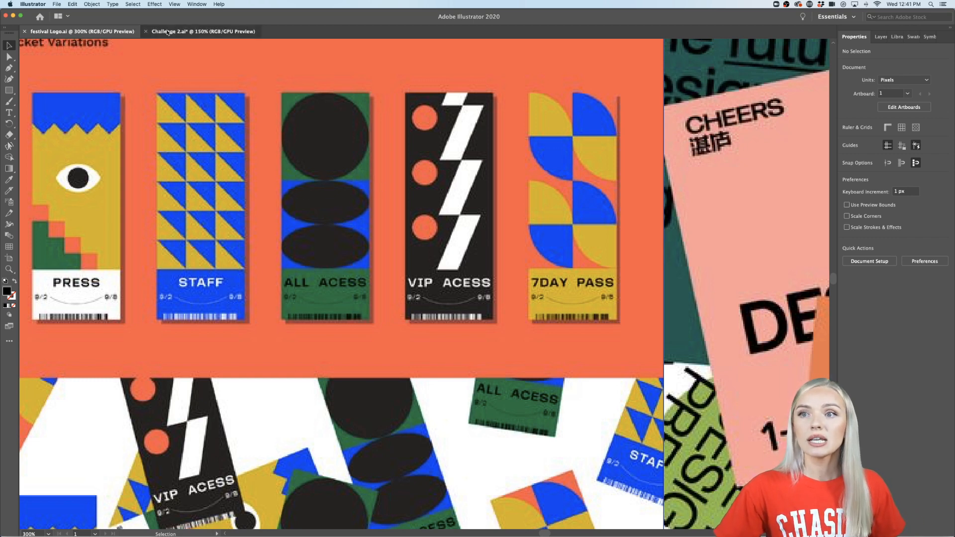
pyautogui.click(199, 31)
pyautogui.click(10, 91)
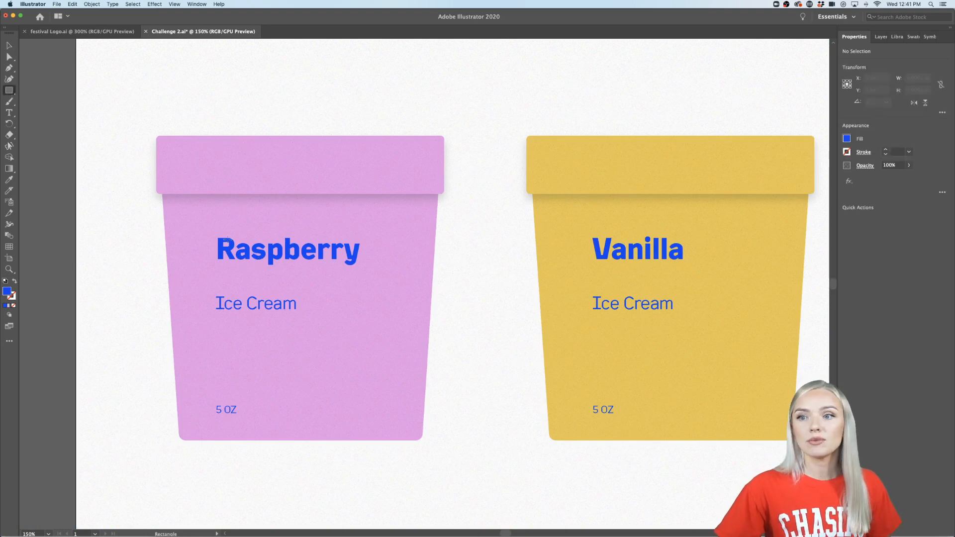
pyautogui.moveTo(155, 178); pyautogui.dragTo(286, 473)
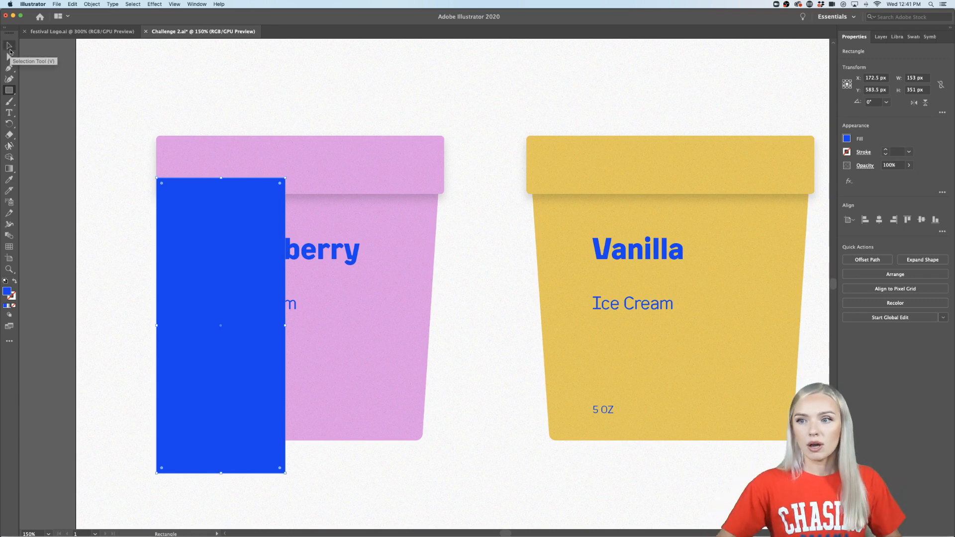
pyautogui.scroll(-3, 246, 234)
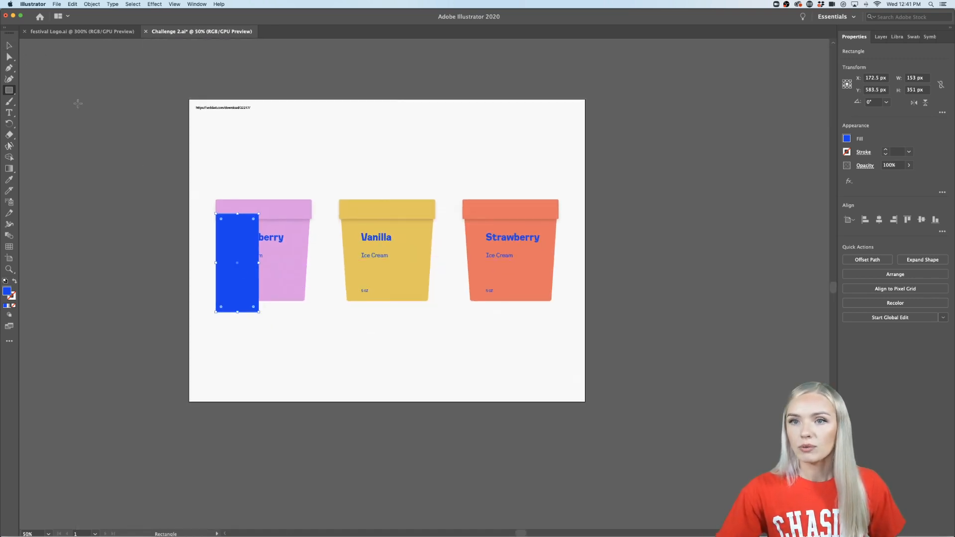
pyautogui.press('v')
pyautogui.press('Delete')
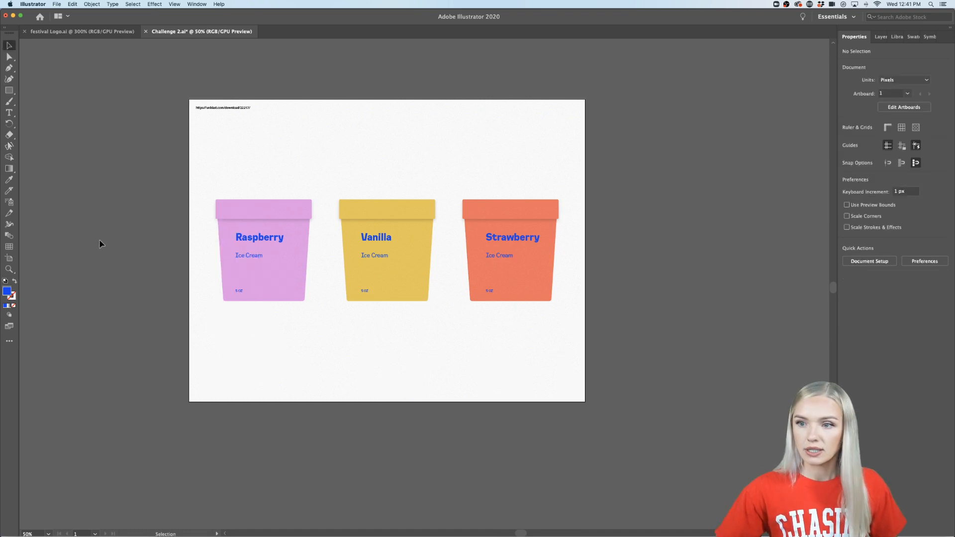
pyautogui.scroll(-2, 298, 368)
pyautogui.hscroll(2, 289, 365)
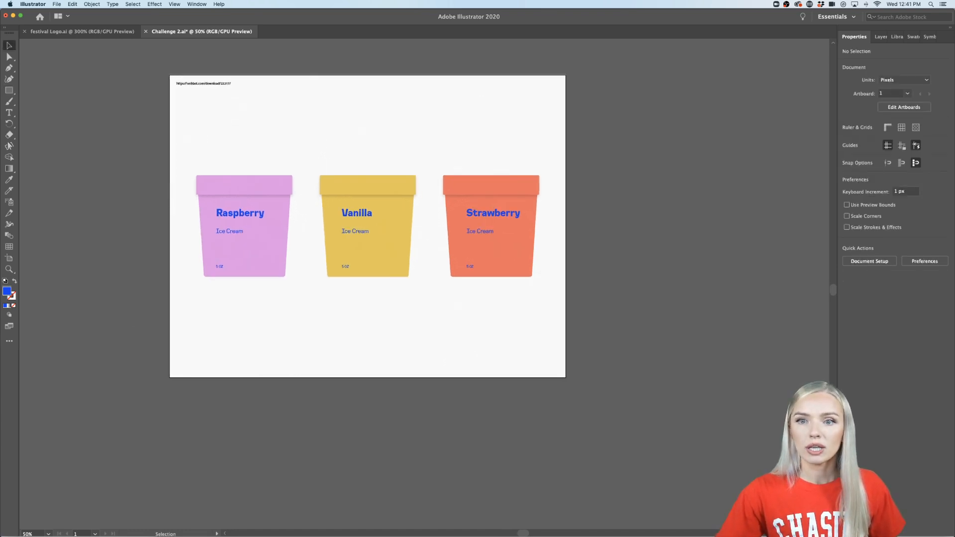
# - Try to duplicate the artboard with its artwork directly below the original, and undo the copy
pyautogui.click(9, 258)
pyautogui.moveTo(215, 115); pyautogui.dragTo(215, 84)
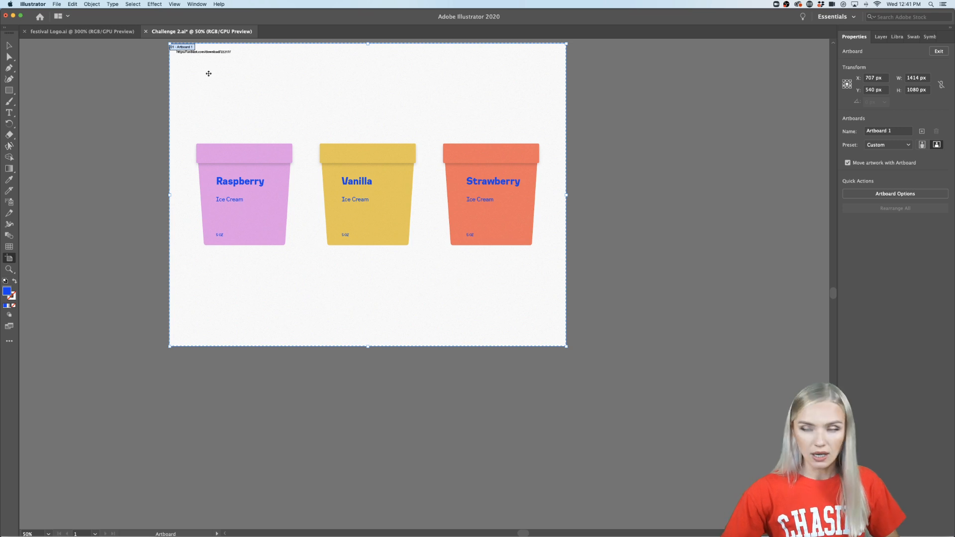
pyautogui.scroll(-1, 209, 72)
pyautogui.scroll(-2, 226, 106)
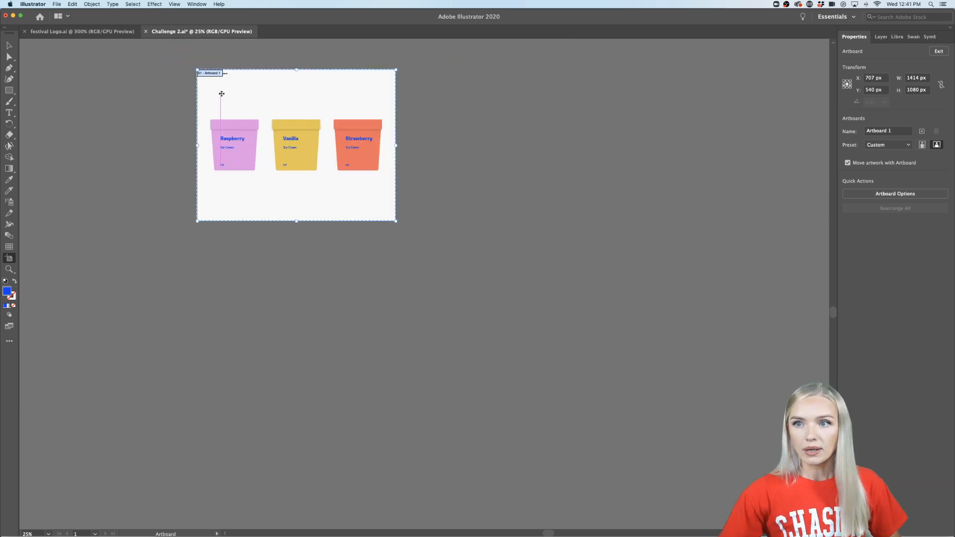
pyautogui.moveTo(220, 91); pyautogui.dragTo(223, 284)
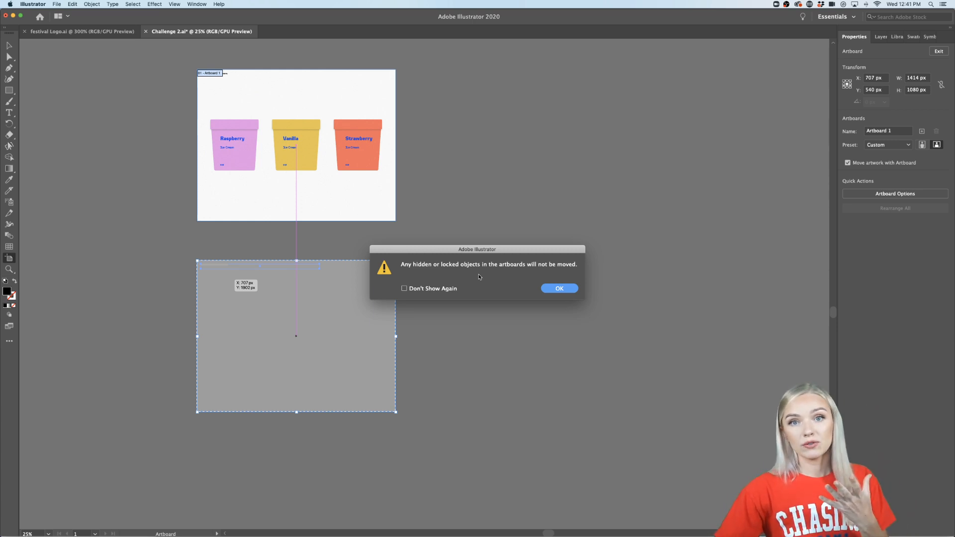
pyautogui.click(558, 292)
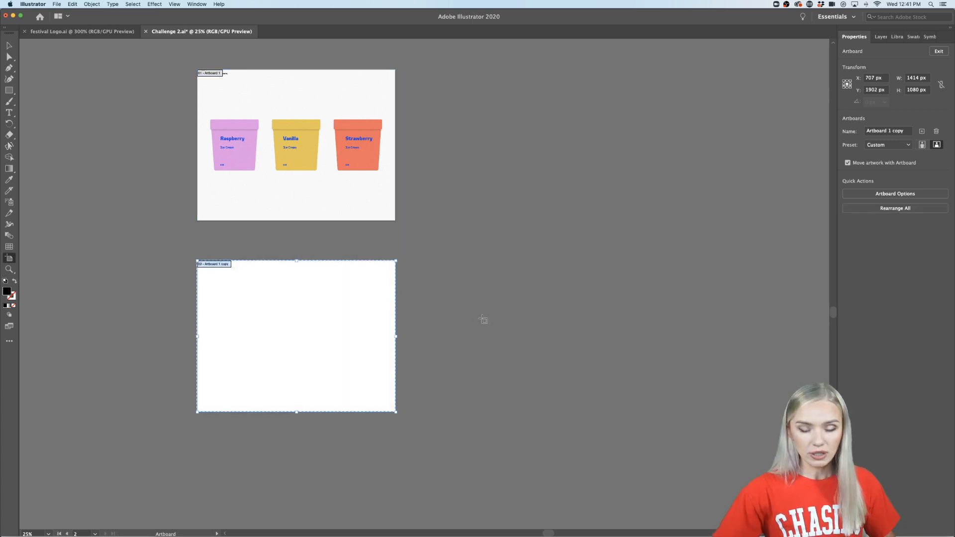
pyautogui.press('super+z')
# - Unlock all artwork and duplicate the artboard with its three cups below the original
pyautogui.scroll(2, 299, 93)
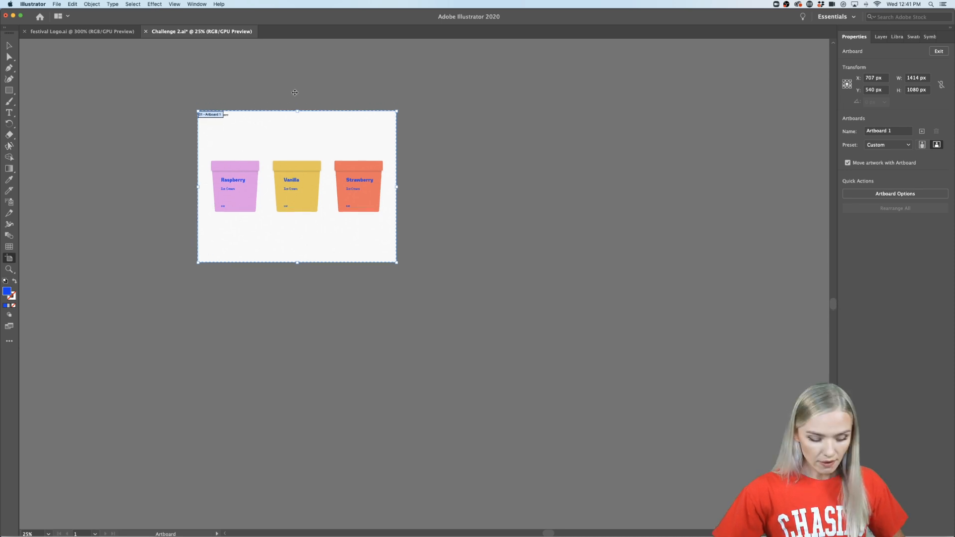
pyautogui.press('super+a')
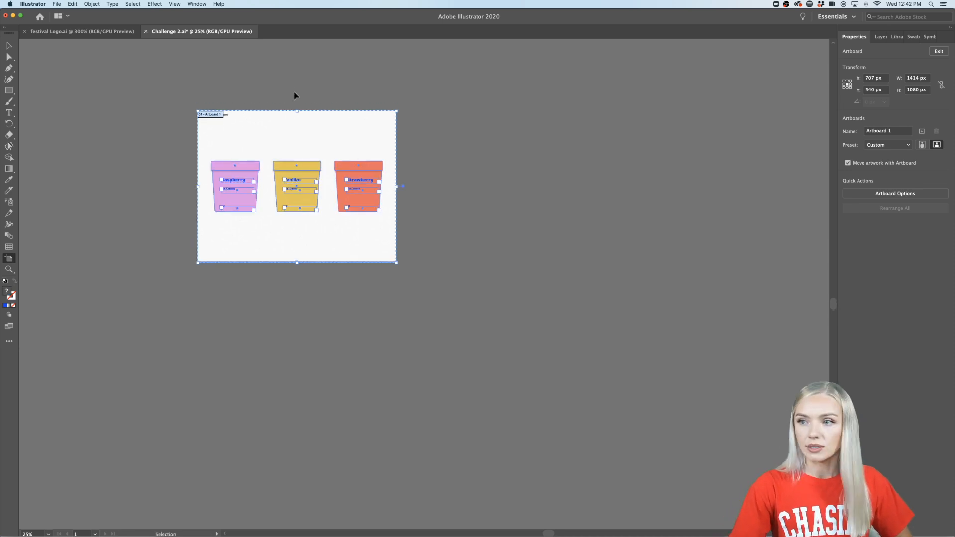
pyautogui.moveTo(241, 123); pyautogui.dragTo(241, 305)
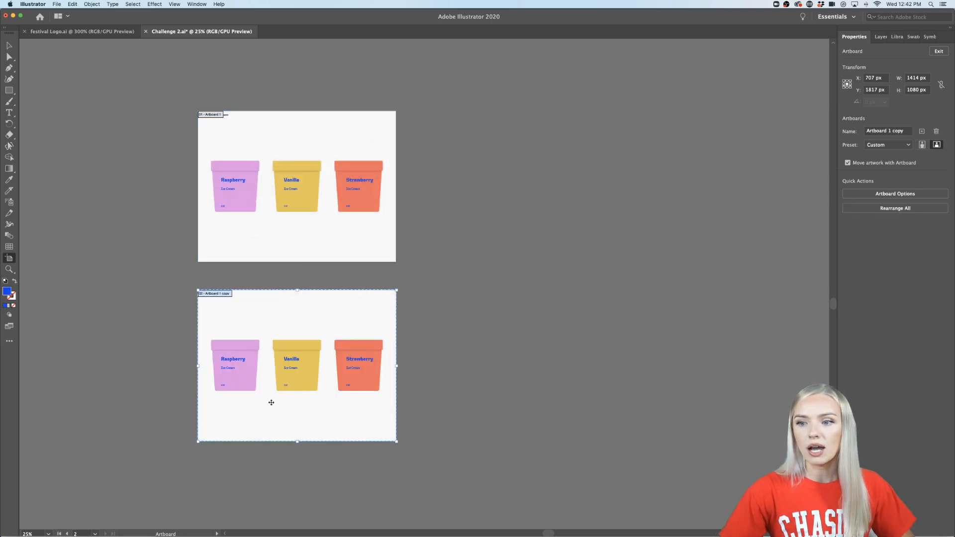
pyautogui.scroll(1, 271, 402)
pyautogui.scroll(-1, 239, 378)
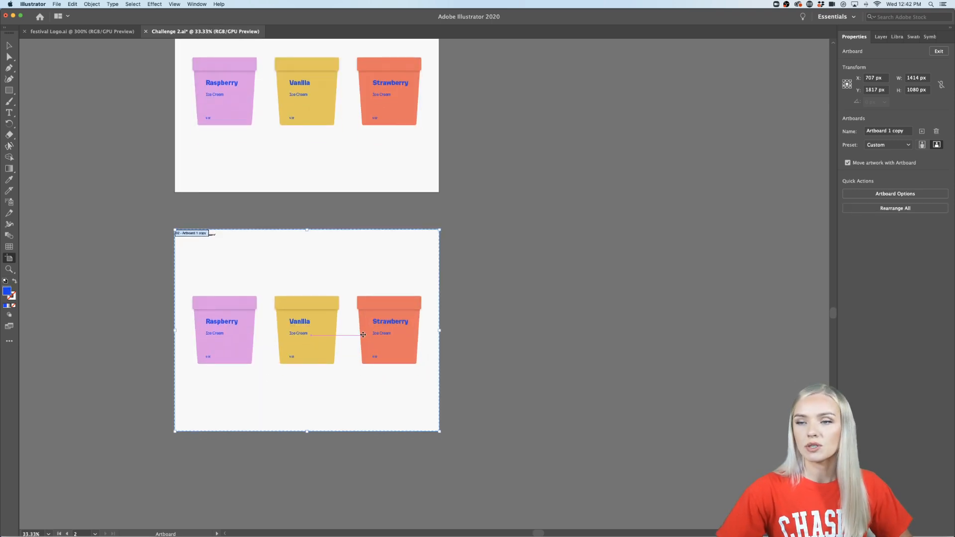
# - Delete the grey overlay and the download link text from the duplicated artboard
pyautogui.click(9, 46)
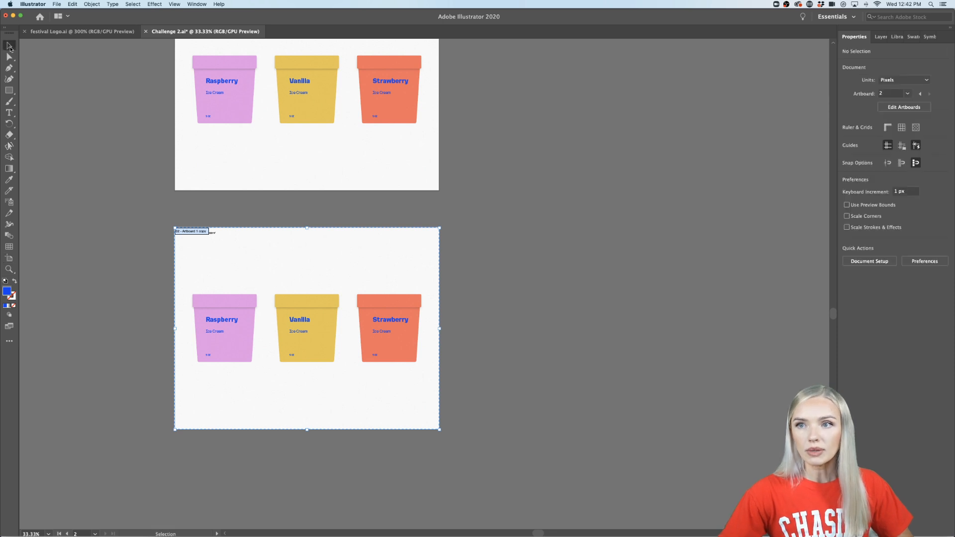
pyautogui.scroll(-1, 89, 170)
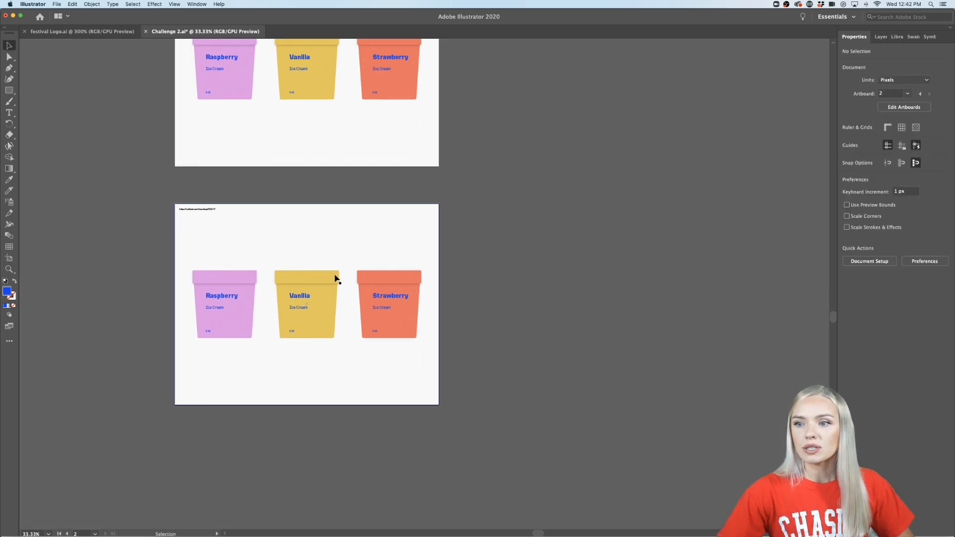
pyautogui.click(328, 277)
pyautogui.press('Delete')
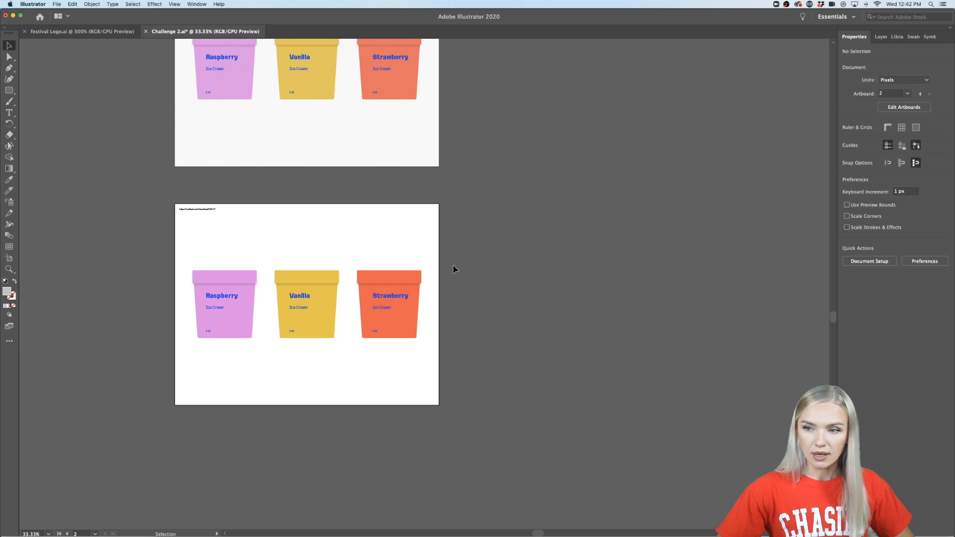
pyautogui.scroll(1, 222, 258)
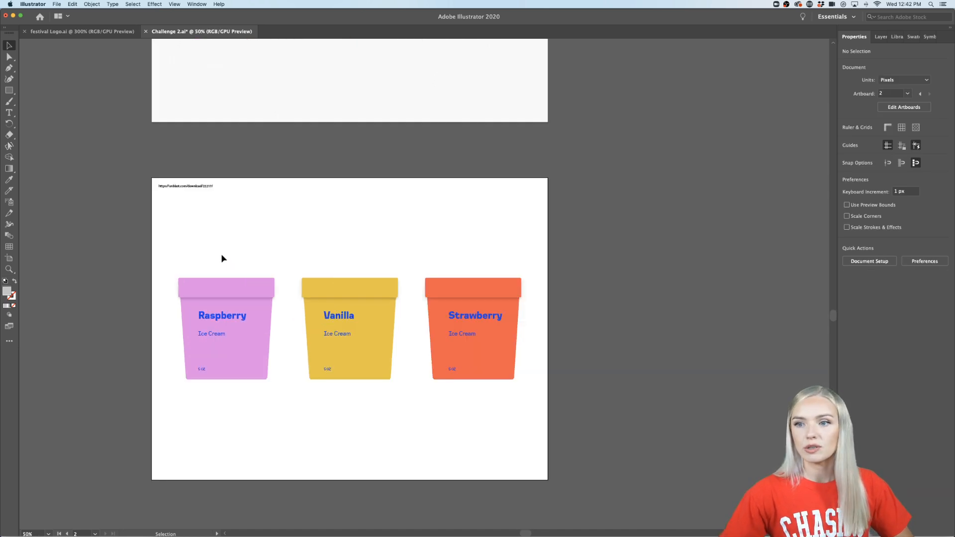
pyautogui.click(209, 182)
pyautogui.press('Delete')
# - Delete the lids of all three cups on the duplicated artboard
pyautogui.scroll(-1, 234, 258)
pyautogui.hscroll(1, 234, 259)
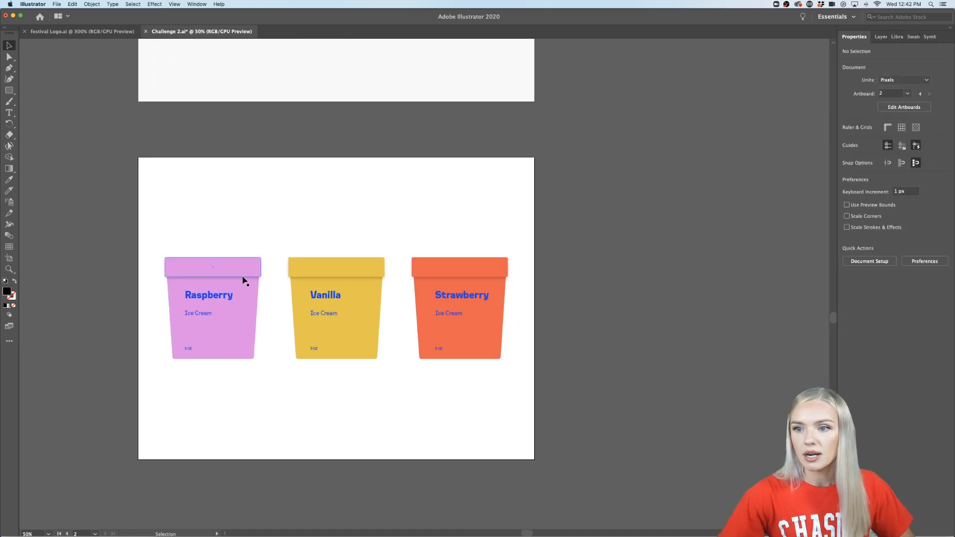
pyautogui.click(243, 277)
pyautogui.keyDown('shift'); pyautogui.click(312, 273); pyautogui.keyUp('shift')
pyautogui.keyDown('shift'); pyautogui.click(458, 271); pyautogui.keyUp('shift')
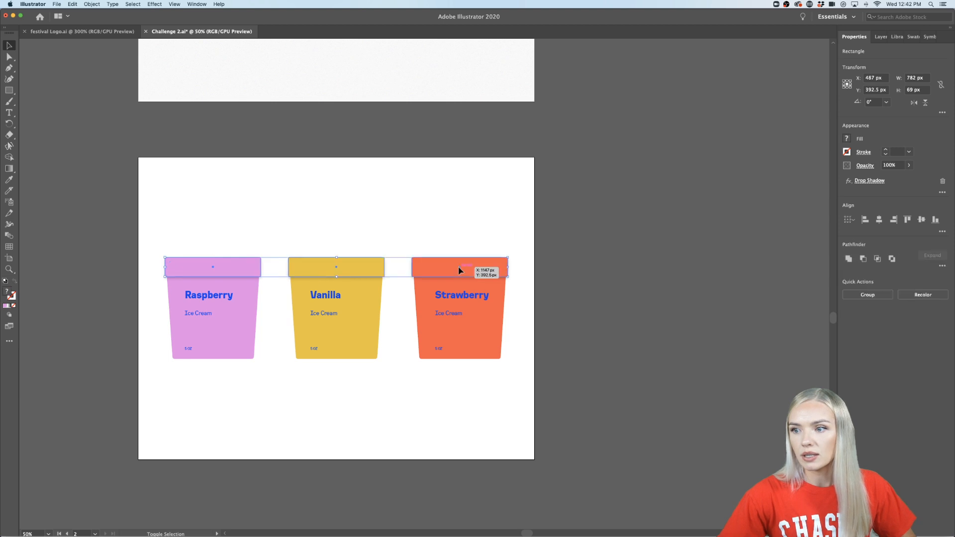
pyautogui.press('Delete')
# - Delete the flavor, "Ice Cream" and "5 OZ" text boxes from all three cups on the duplicated artboard
pyautogui.scroll(1, 331, 365)
pyautogui.hscroll(-1, 330, 365)
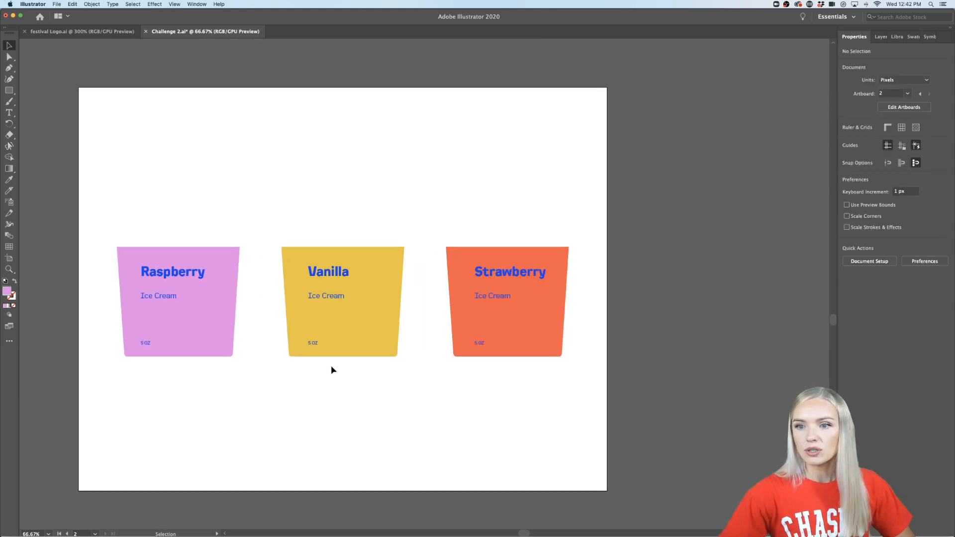
pyautogui.click(171, 273)
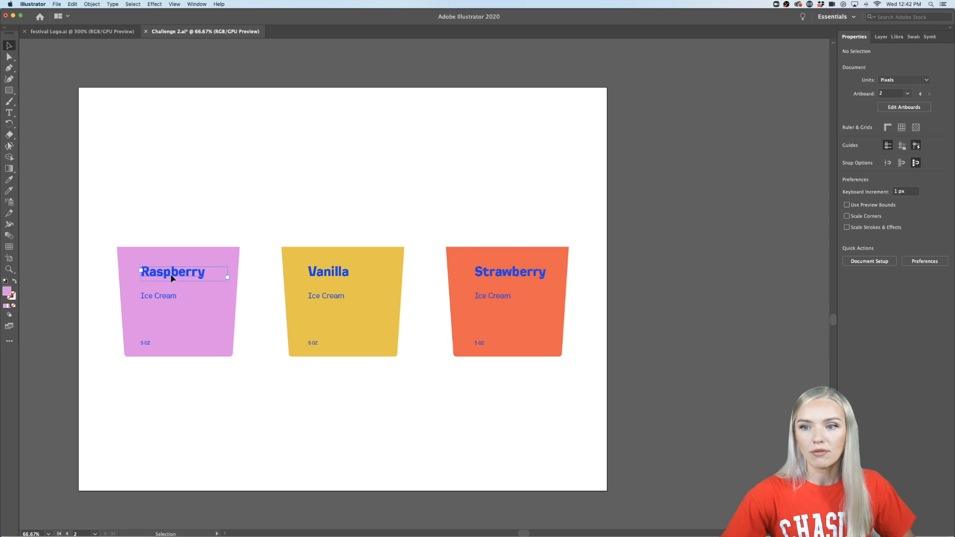
pyautogui.keyDown('shift'); pyautogui.click(168, 298); pyautogui.keyUp('shift')
pyautogui.keyDown('shift'); pyautogui.click(145, 343); pyautogui.keyUp('shift')
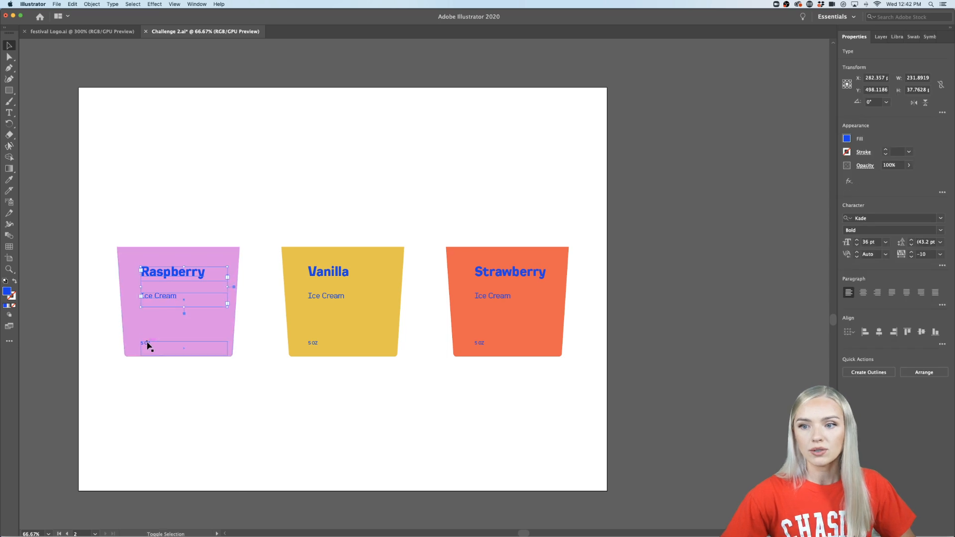
pyautogui.keyDown('shift'); pyautogui.click(341, 273); pyautogui.keyUp('shift')
pyautogui.keyDown('shift'); pyautogui.click(335, 298); pyautogui.keyUp('shift')
pyautogui.keyDown('shift'); pyautogui.click(313, 343); pyautogui.keyUp('shift')
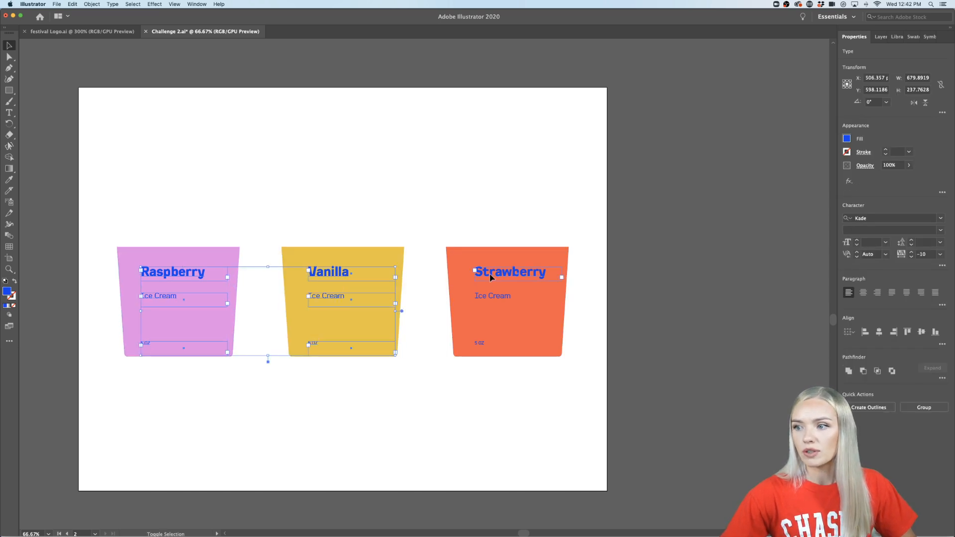
pyautogui.keyDown('shift'); pyautogui.click(478, 272); pyautogui.keyUp('shift')
pyautogui.keyDown('shift'); pyautogui.click(490, 297); pyautogui.keyUp('shift')
pyautogui.keyDown('shift'); pyautogui.click(479, 343); pyautogui.keyUp('shift')
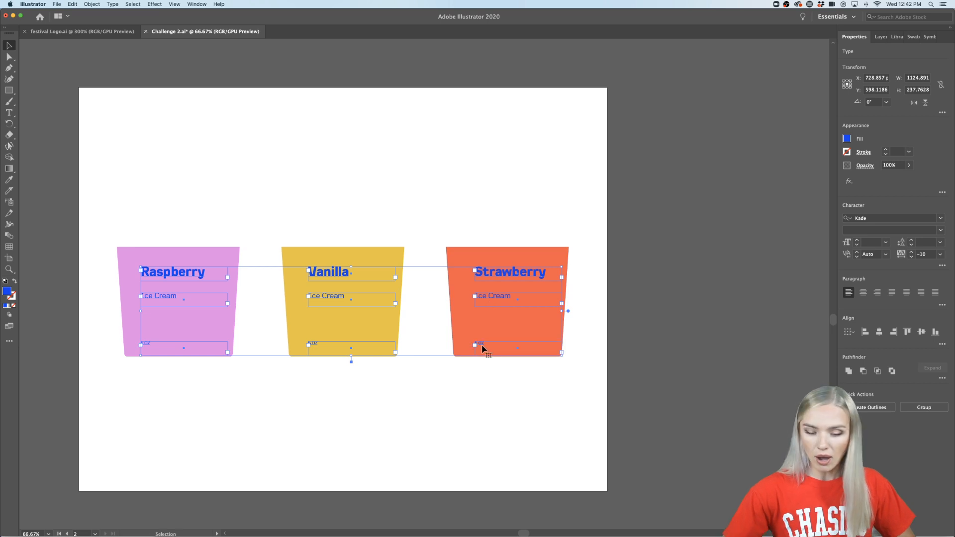
pyautogui.press('Delete')
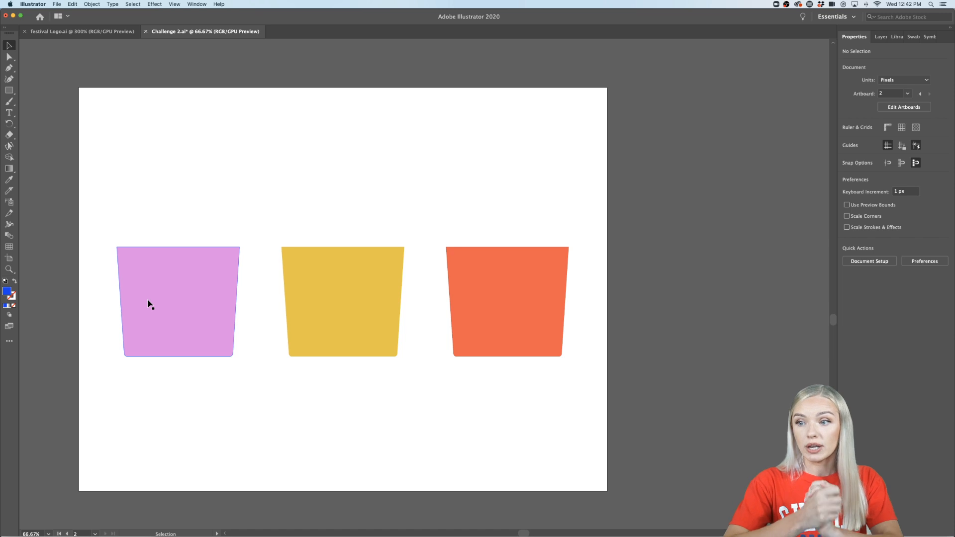
# - Draw a blue rectangle about 166 by 441 px over the pink cup's left half, and duplicate it lower against its right edge
pyautogui.hscroll(-3, 150, 305)
pyautogui.scroll(1, 149, 300)
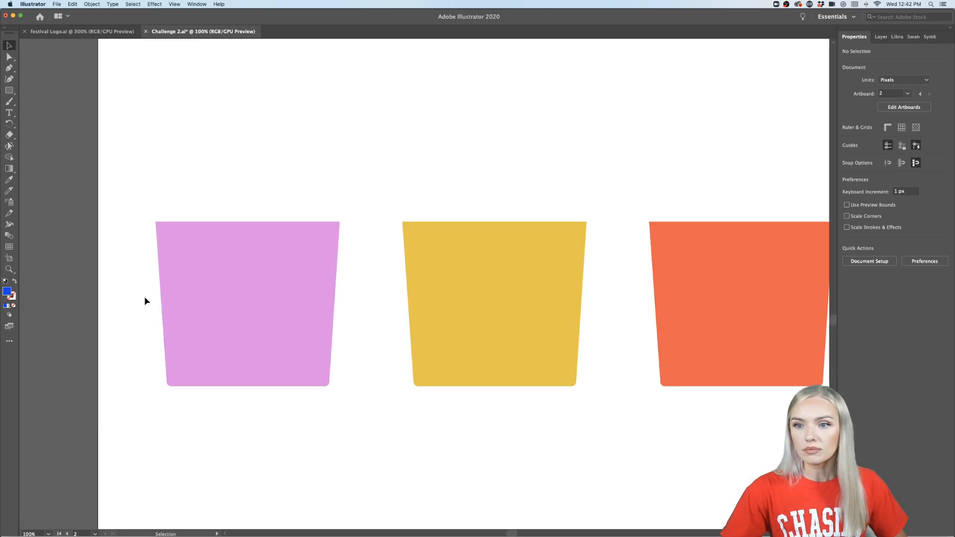
pyautogui.hscroll(1, 149, 300)
pyautogui.hscroll(-4, 148, 300)
pyautogui.click(10, 90)
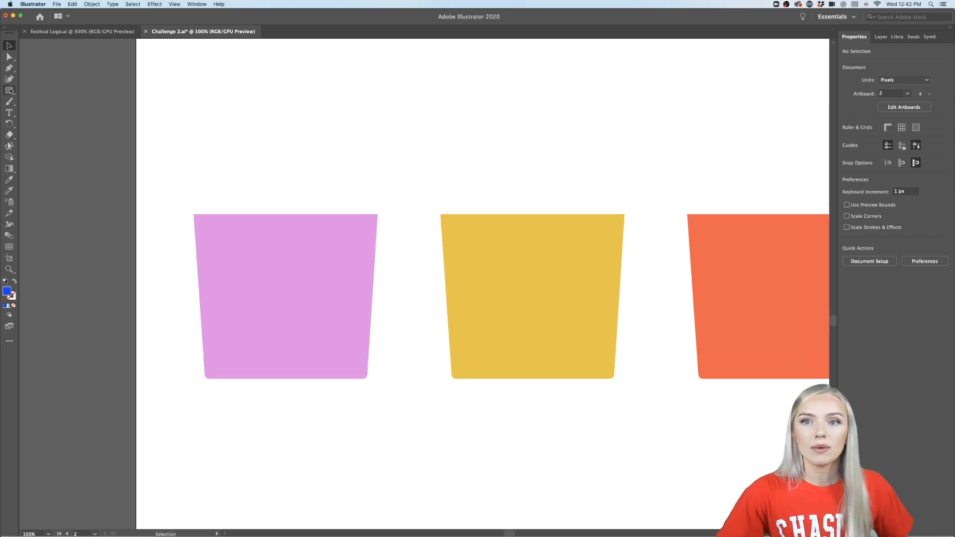
pyautogui.moveTo(174, 177); pyautogui.dragTo(268, 424)
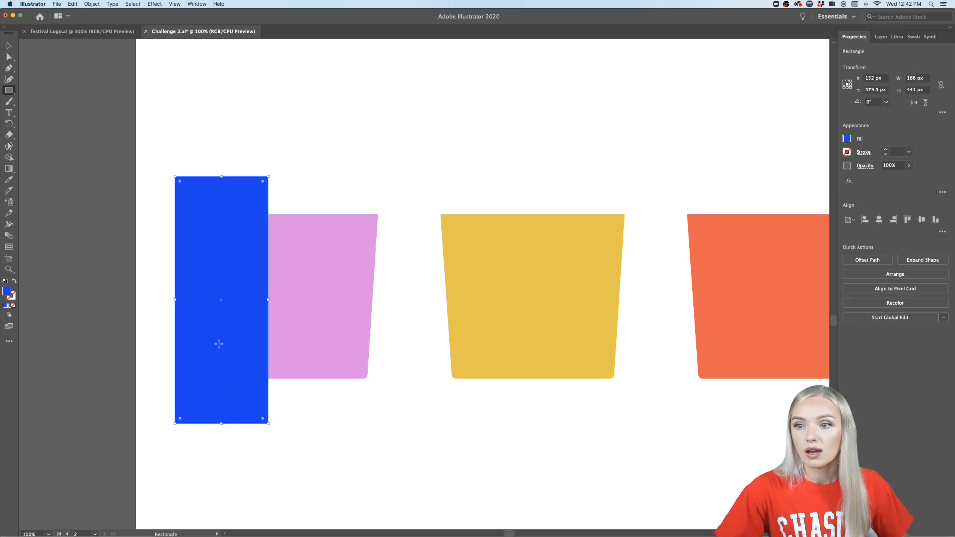
pyautogui.click(8, 45)
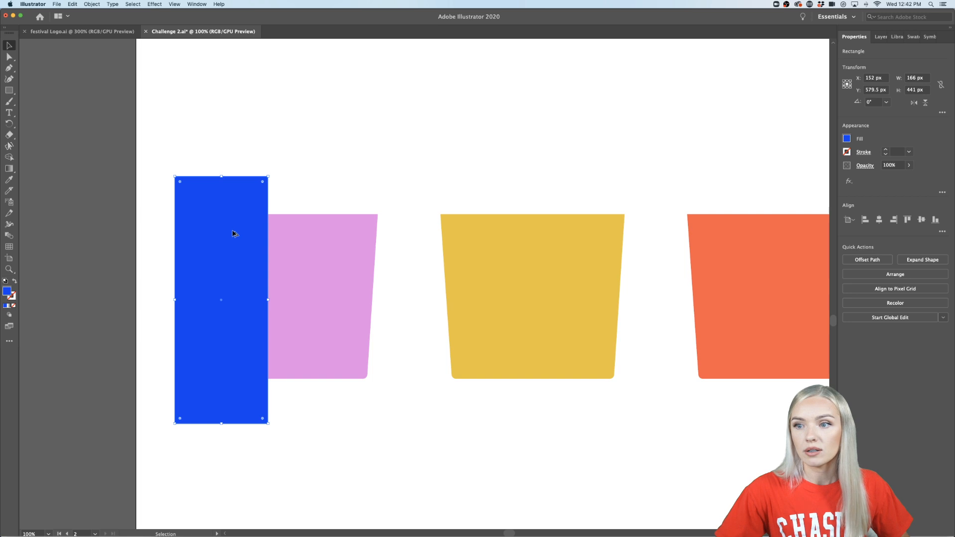
pyautogui.moveTo(244, 238); pyautogui.dragTo(326, 328)
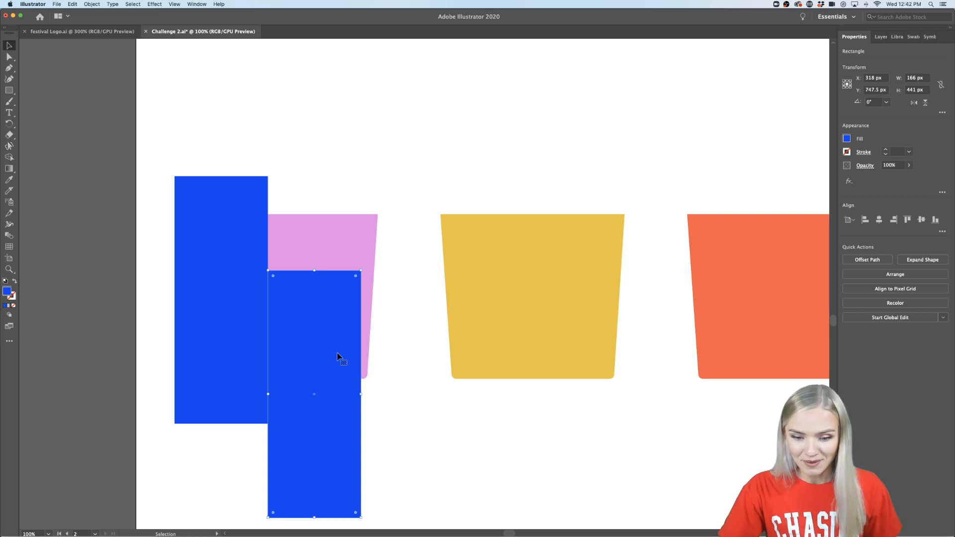
# - Duplicate the lower rectangle directly above itself, and shorten the copy to 168 px high so its top aligns with the first rectangle
pyautogui.hscroll(5, 329, 343)
pyautogui.scroll(-1, 328, 344)
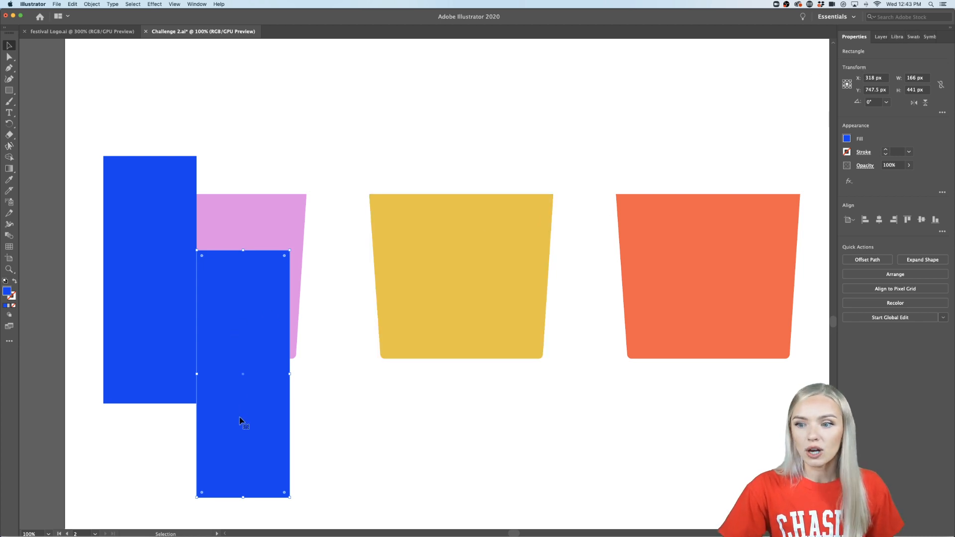
pyautogui.moveTo(248, 434); pyautogui.dragTo(249, 188)
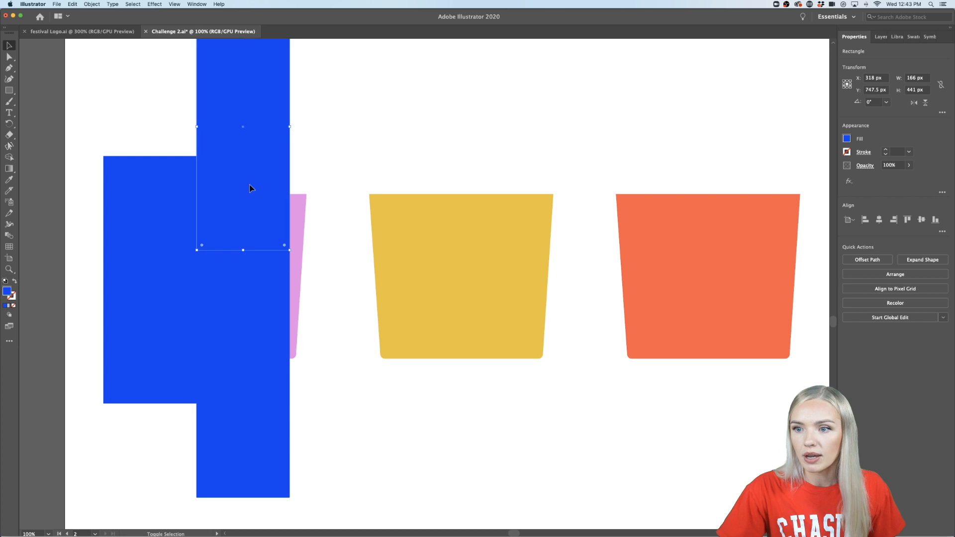
pyautogui.scroll(3, 249, 189)
pyautogui.moveTo(244, 74); pyautogui.dragTo(246, 225)
# - Widen the two stacked rectangles together to 214 px so they cover the rest of the pink cup
pyautogui.scroll(-3, 241, 328)
pyautogui.keyDown('shift'); pyautogui.click(241, 326); pyautogui.keyUp('shift')
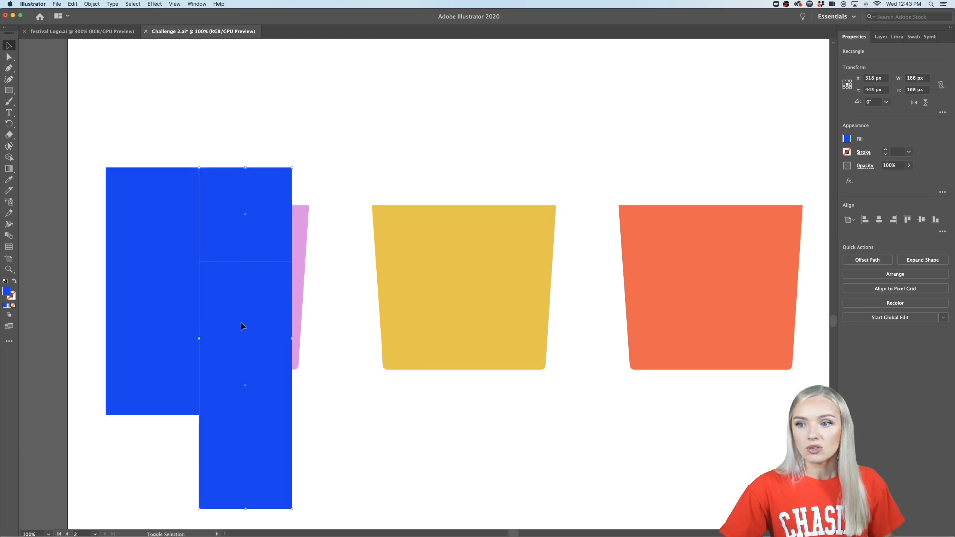
pyautogui.moveTo(292, 339); pyautogui.dragTo(320, 339)
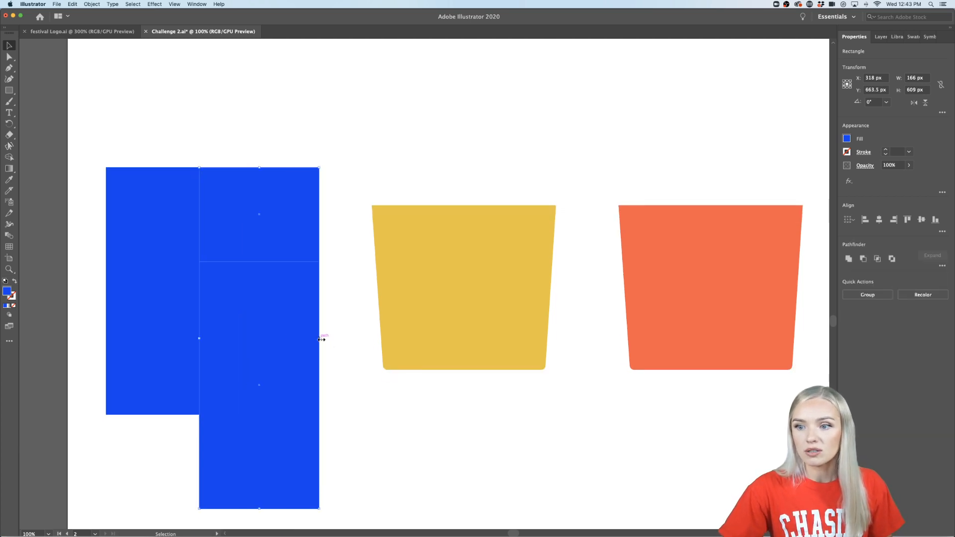
# - Shorten the lower stacked rectangle so its bottom edge aligns with the bottom of the tall rectangle
pyautogui.click(363, 471)
pyautogui.click(279, 488)
pyautogui.moveTo(261, 509); pyautogui.dragTo(264, 415)
pyautogui.click(286, 448)
# - Fill the lower stacked rectangle with light blue #A9CFE2 and the upper one with dark green #0C5C51 from the Power Of Art library
pyautogui.click(276, 232)
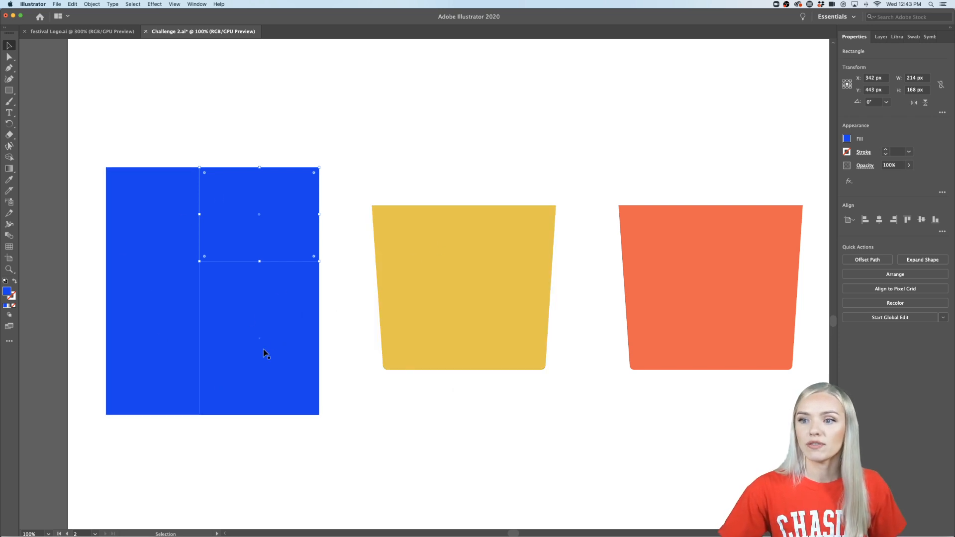
pyautogui.click(247, 346)
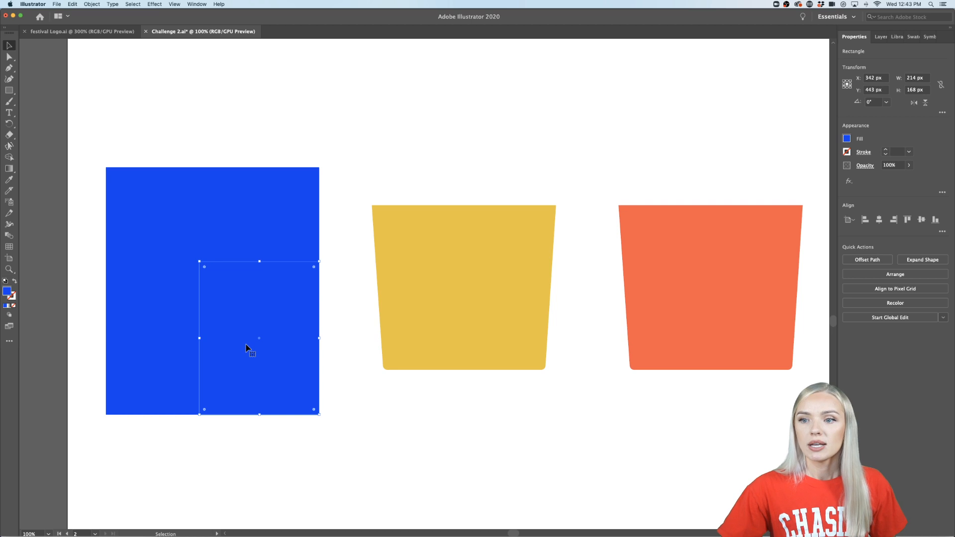
pyautogui.click(897, 37)
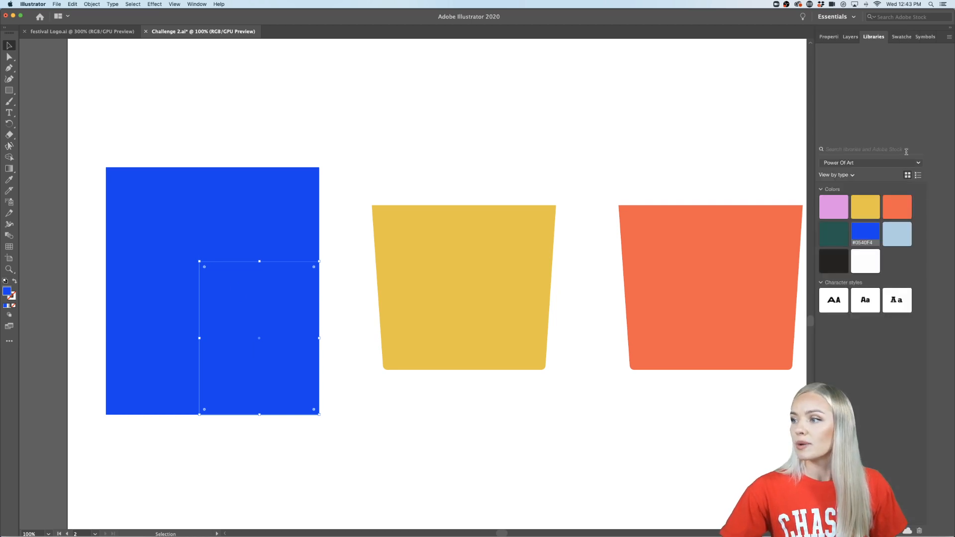
pyautogui.click(897, 206)
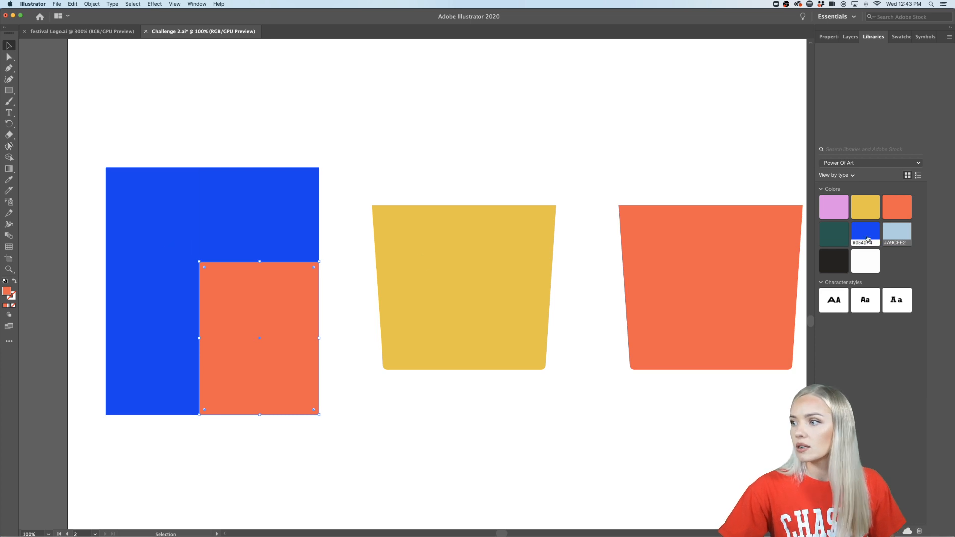
pyautogui.click(897, 232)
pyautogui.click(285, 238)
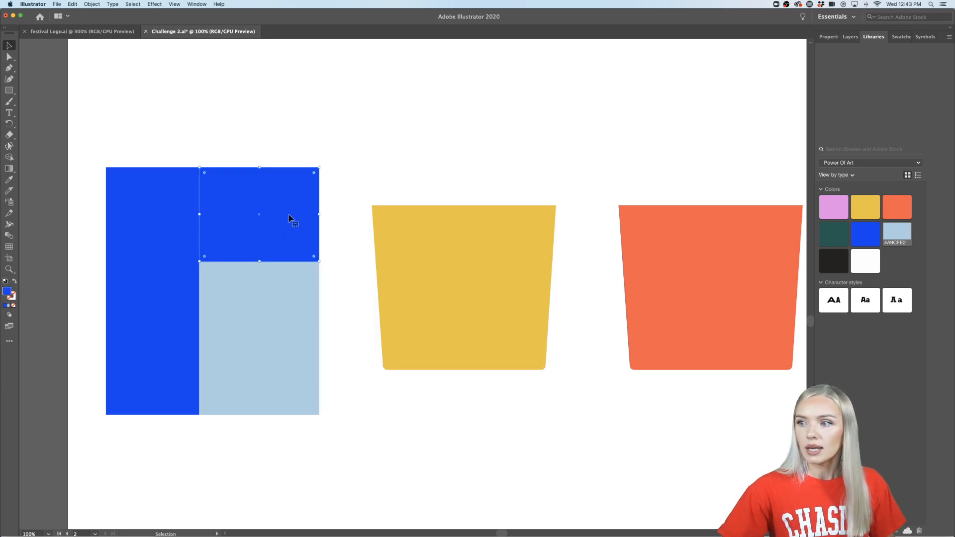
pyautogui.click(833, 233)
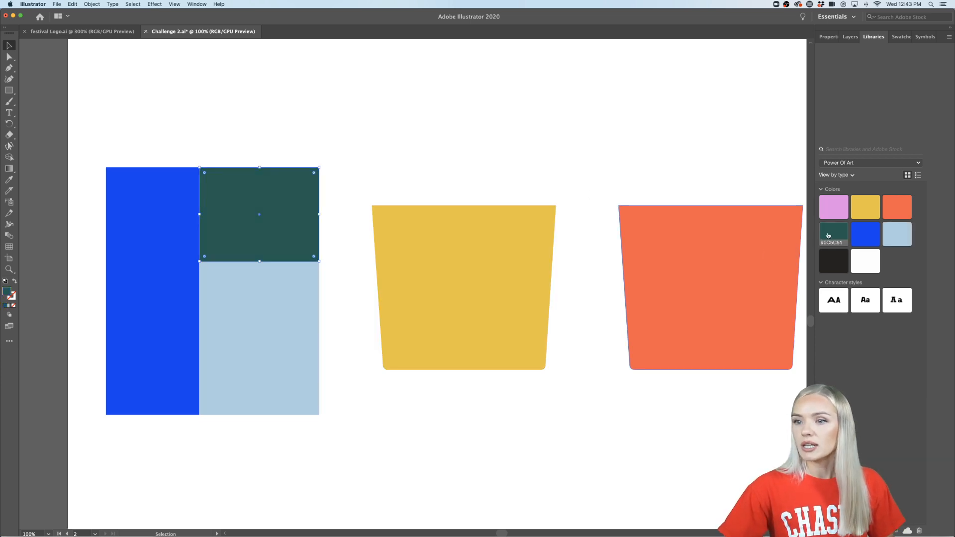
# - Try yellow on the upper stacked rectangle, and fill it with pink from the Power Of Art library
pyautogui.click(868, 214)
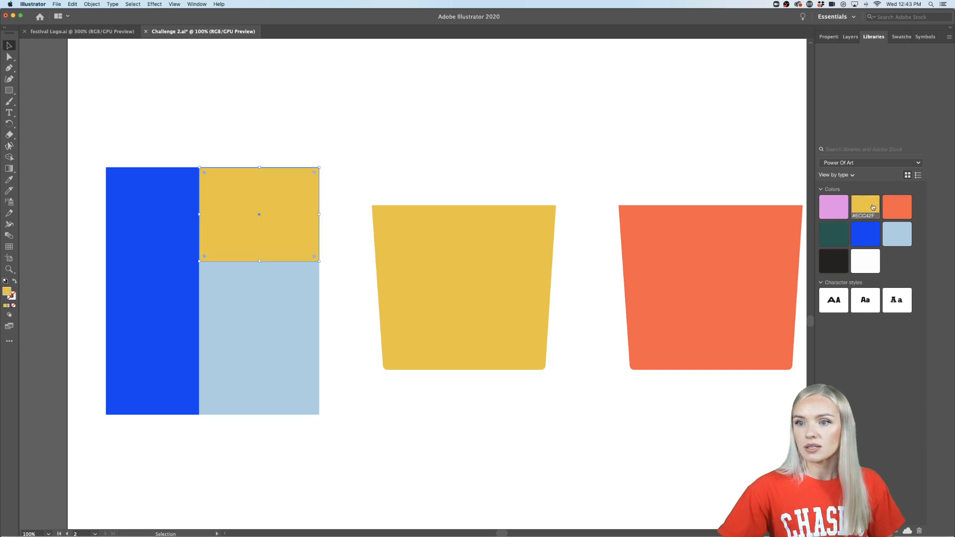
pyautogui.click(838, 211)
pyautogui.click(350, 431)
# - Move the three colored rectangles down to uncover the cup beneath, and undo the move
pyautogui.hscroll(-1, 338, 418)
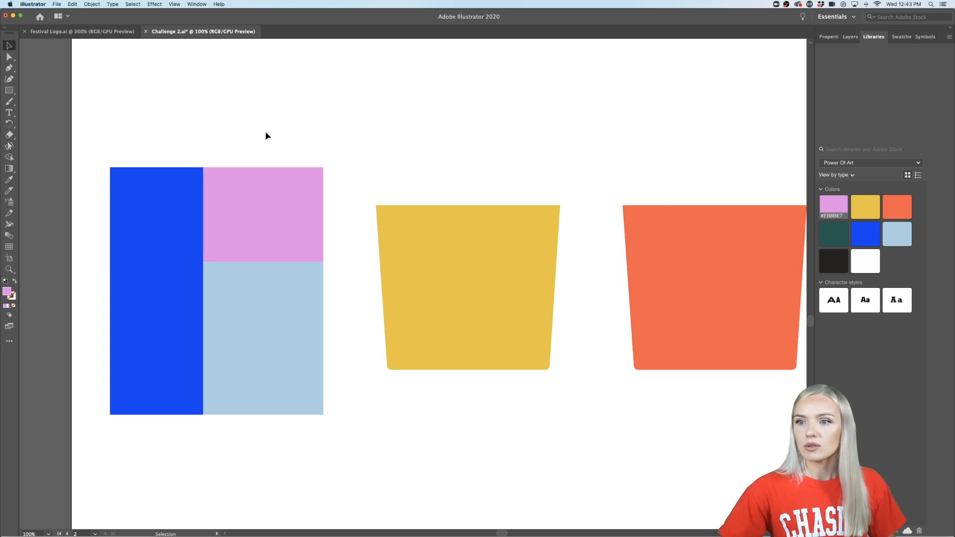
pyautogui.moveTo(265, 131); pyautogui.dragTo(196, 284)
pyautogui.moveTo(237, 204); pyautogui.dragTo(255, 455)
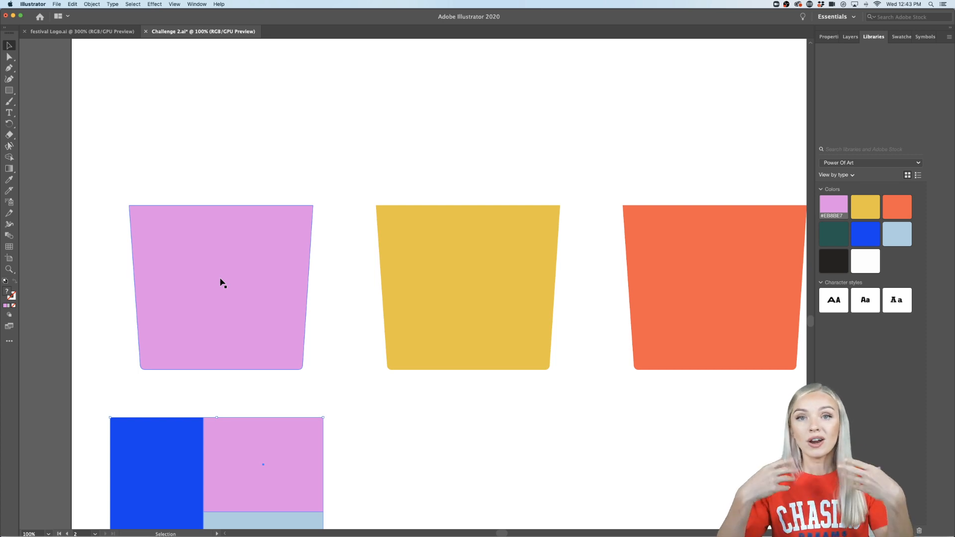
pyautogui.press('super+z')
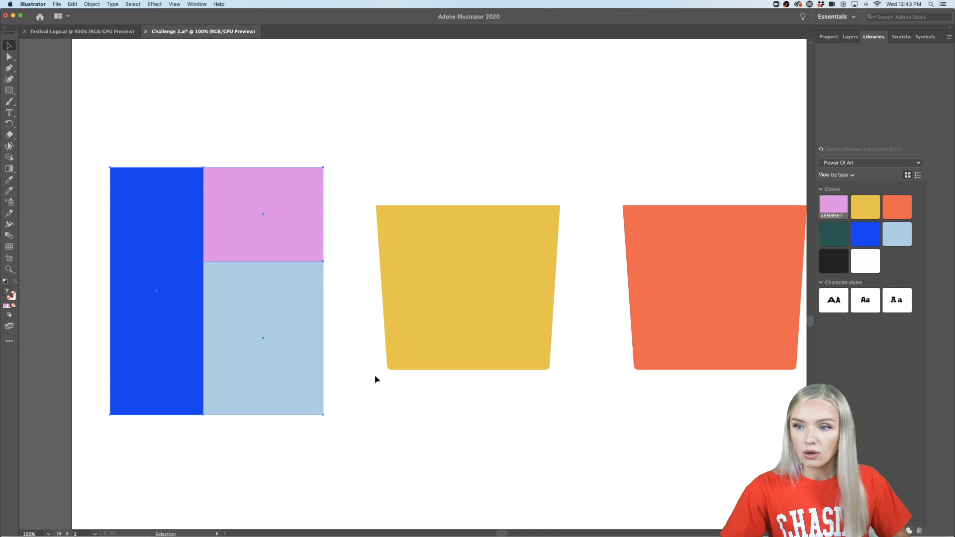
pyautogui.click(365, 401)
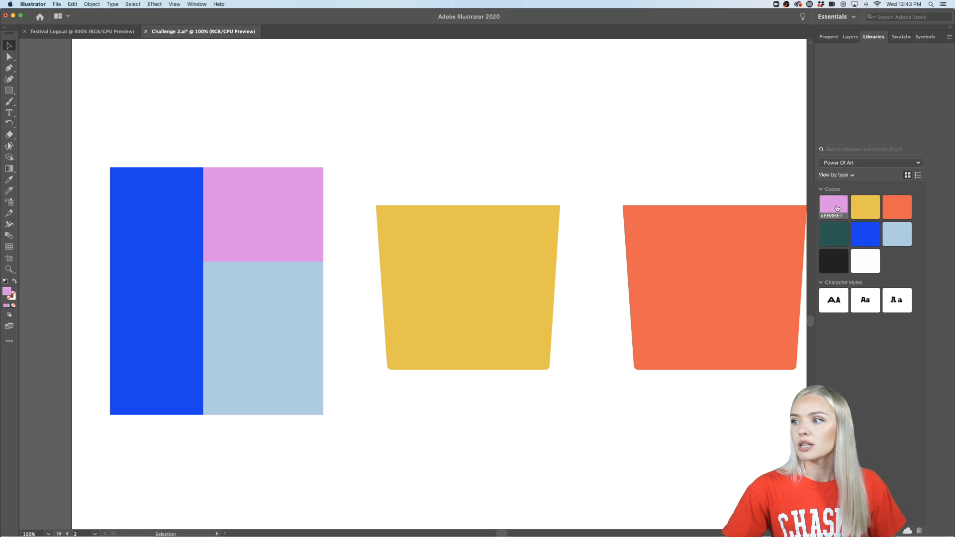
# - Draw a wide pink ellipse overlapping all three rectangles, and nudge it up slightly over their shared corner
pyautogui.hscroll(5, 631, 277)
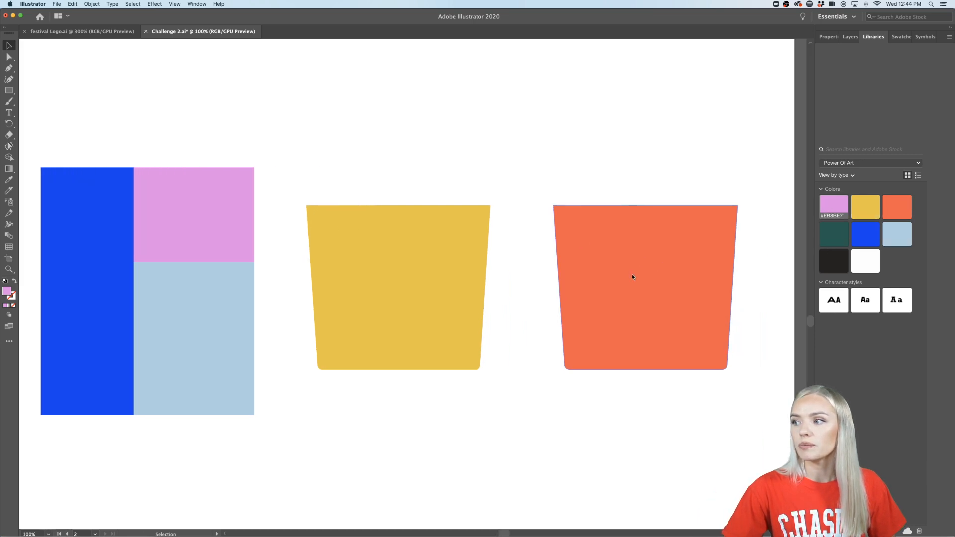
pyautogui.hscroll(-5, 646, 267)
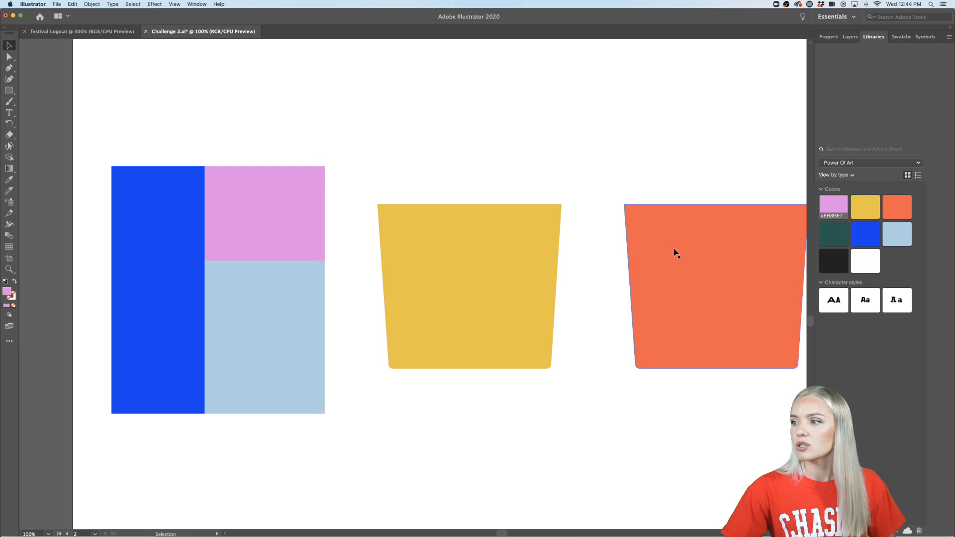
pyautogui.hscroll(-2, 364, 309)
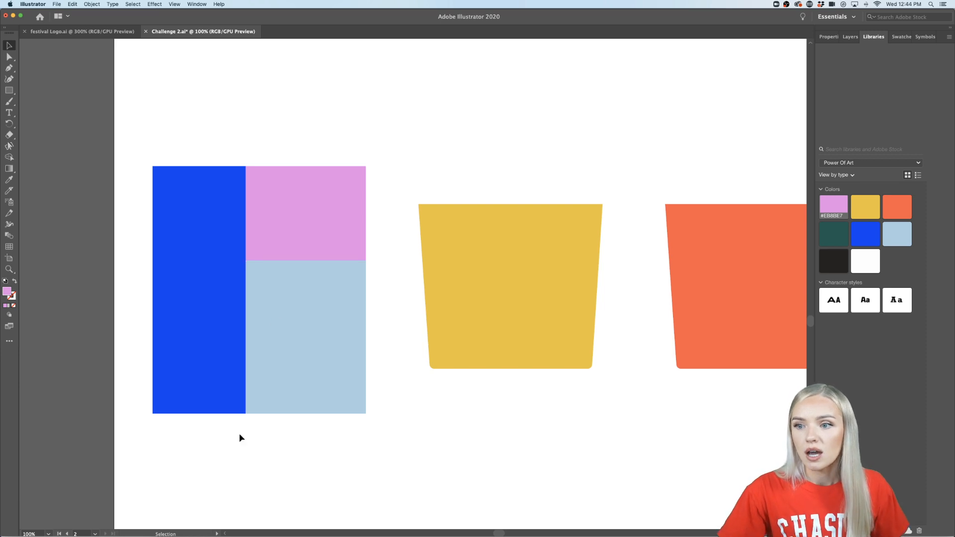
pyautogui.scroll(1, 239, 438)
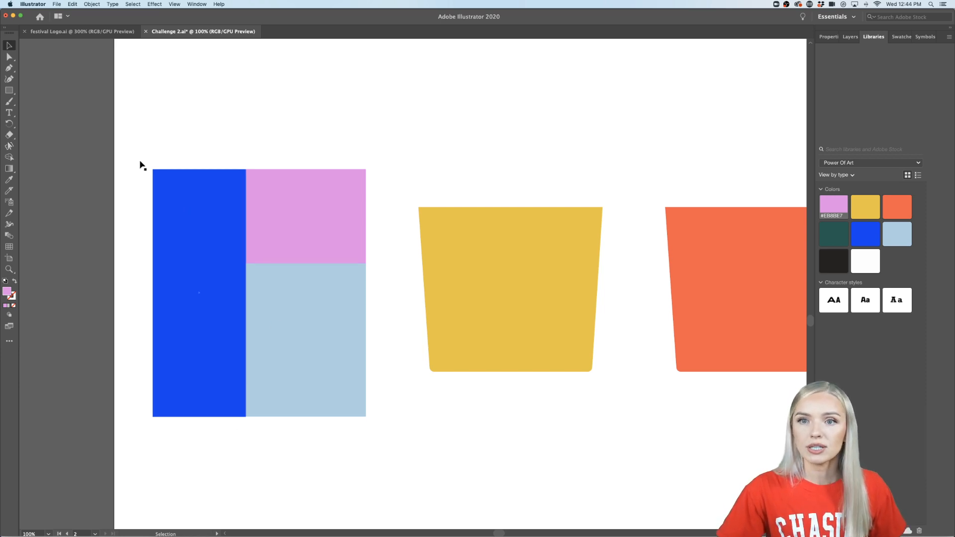
pyautogui.moveTo(9, 90); pyautogui.dragTo(55, 99)
pyautogui.moveTo(377, 251); pyautogui.dragTo(199, 334)
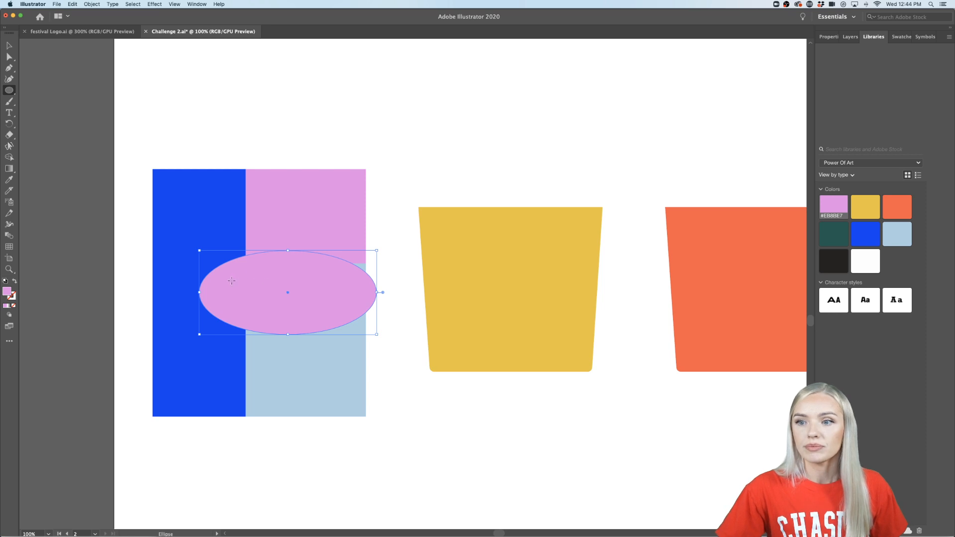
pyautogui.click(8, 46)
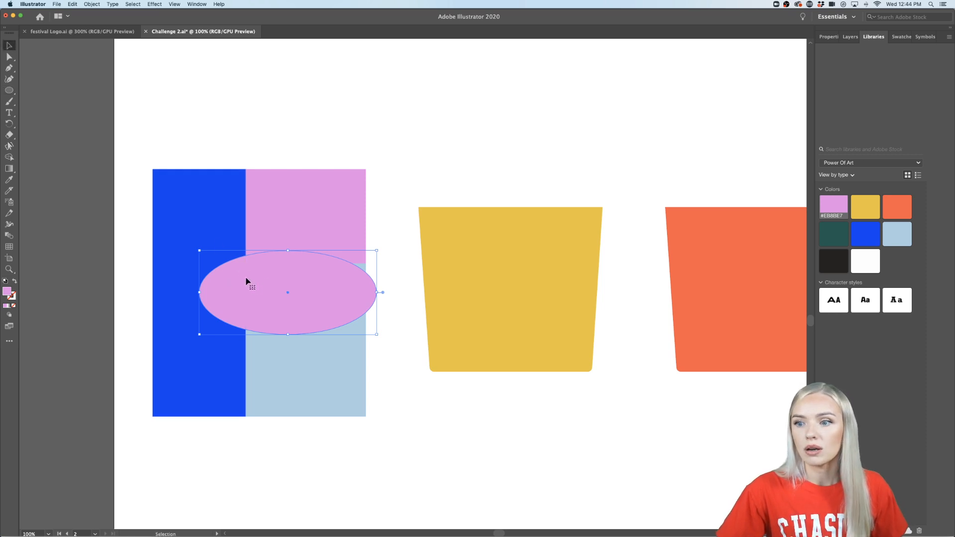
pyautogui.moveTo(247, 283)
pyautogui.mouseDown()
pyautogui.moveTo(248, 302)
pyautogui.moveTo(251, 276)
pyautogui.mouseUp()
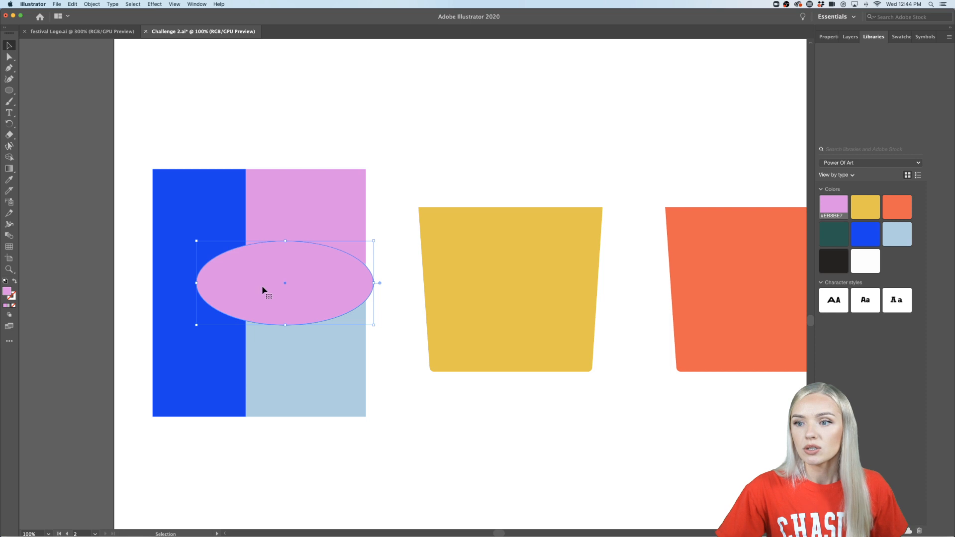
# - Add two smaller copies of the ellipse, one across the rectangles' bottom edge and one across the light blue rectangle's right edge
pyautogui.moveTo(343, 286); pyautogui.dragTo(253, 406)
pyautogui.click(410, 435)
pyautogui.hscroll(-2, 411, 437)
# - Select all rectangles and ellipses and split them at their overlaps with Pathfinder Divide
pyautogui.click(339, 193)
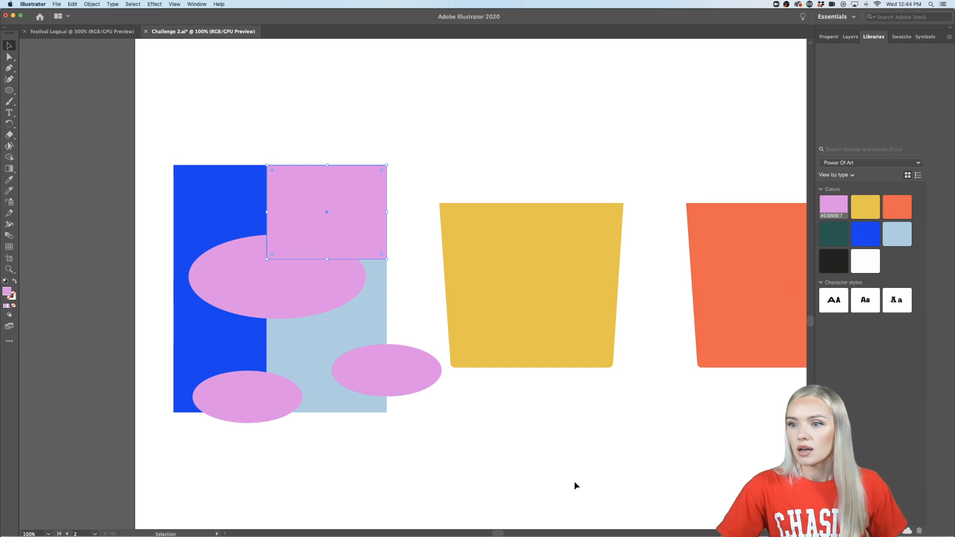
pyautogui.click(409, 189)
pyautogui.moveTo(195, 413); pyautogui.dragTo(196, 413)
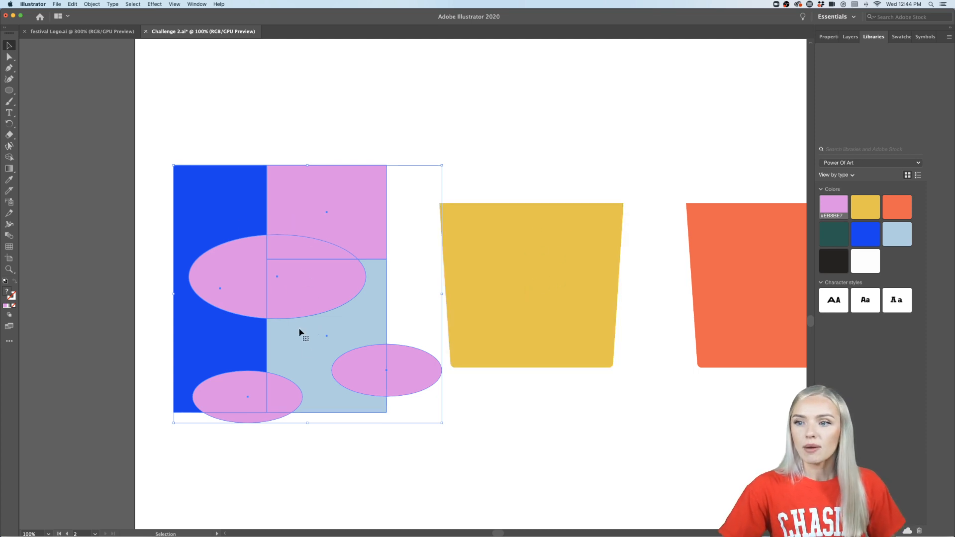
pyautogui.click(829, 38)
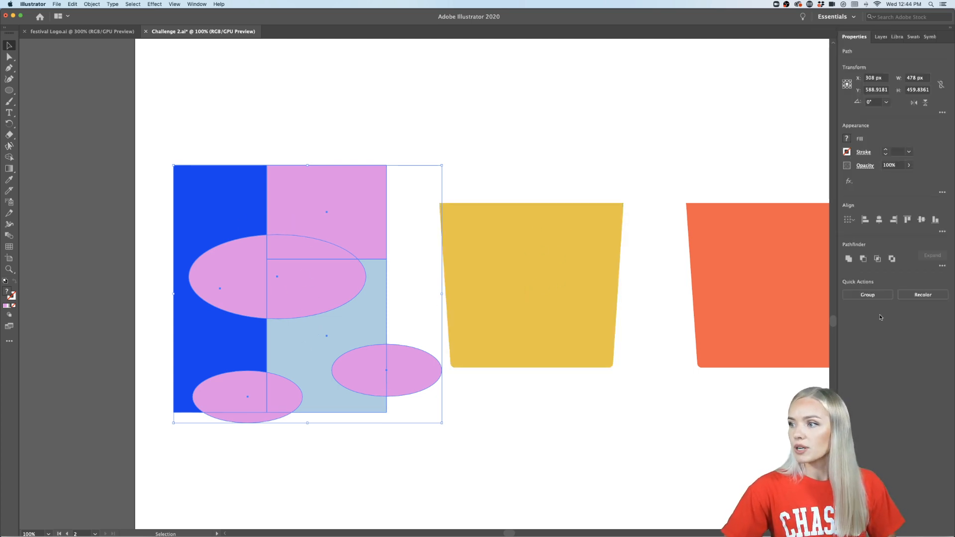
pyautogui.click(943, 267)
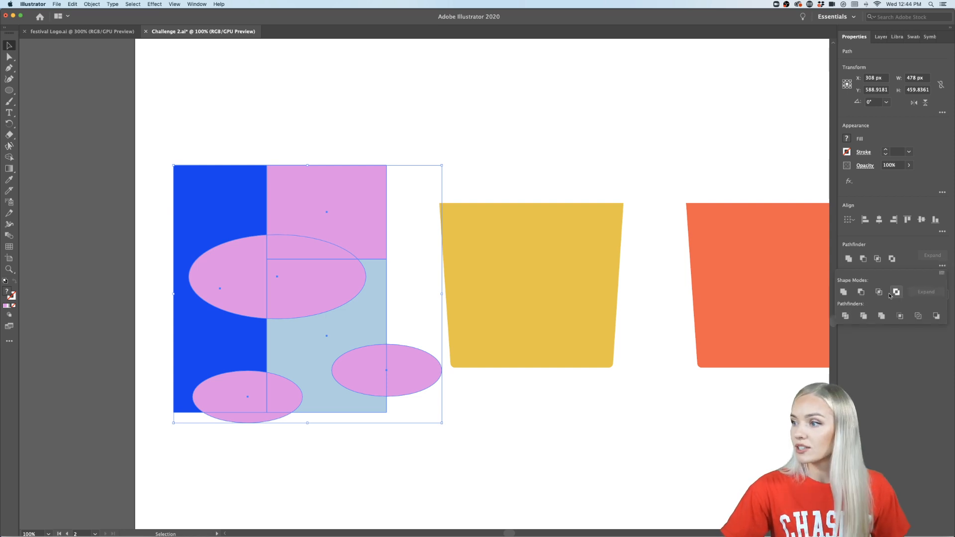
pyautogui.click(845, 317)
pyautogui.click(393, 462)
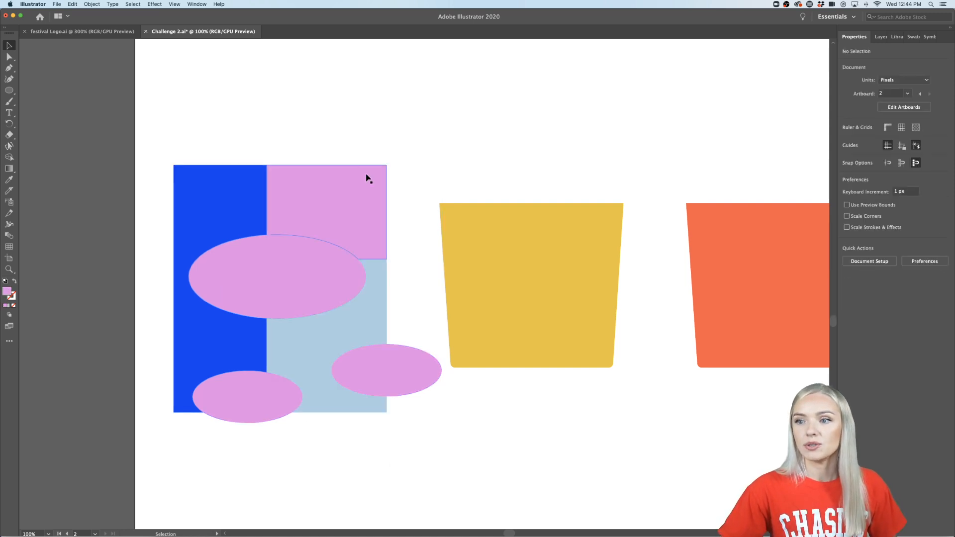
# - Isolate the divided group and fill the large ellipse's piece overlapping the upper pink rectangle with bright blue from the library
pyautogui.click(290, 255)
pyautogui.scroll(6, 290, 256)
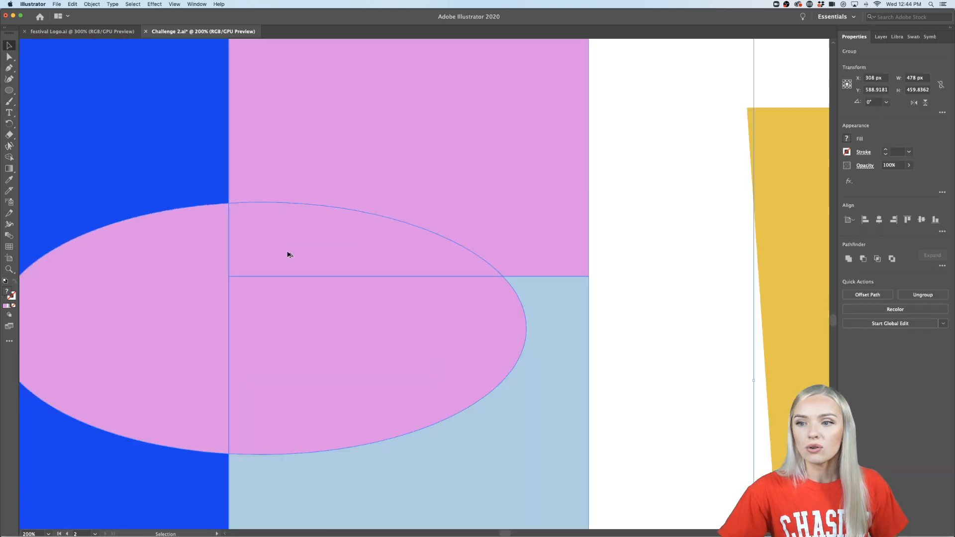
pyautogui.scroll(-6, 524, 313)
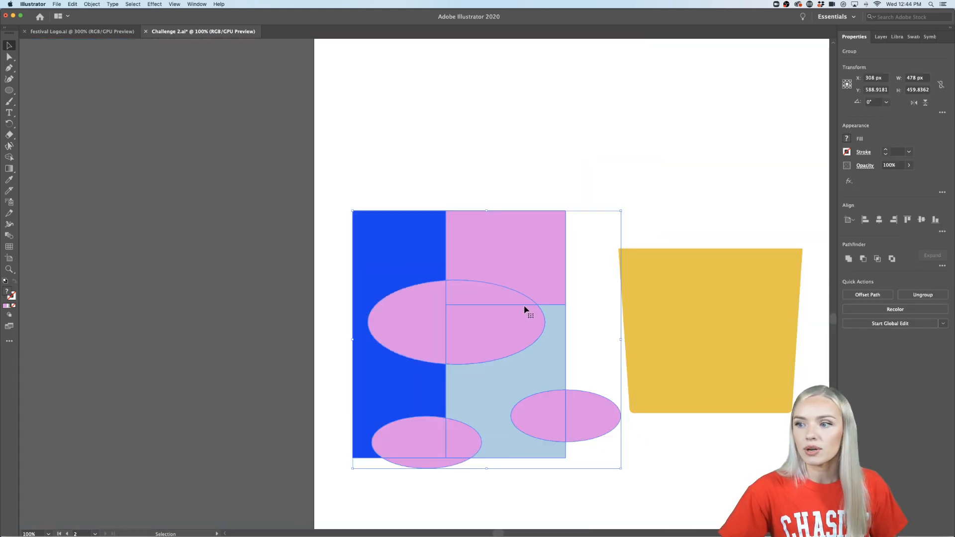
pyautogui.doubleClick(518, 303)
pyautogui.hscroll(3, 517, 303)
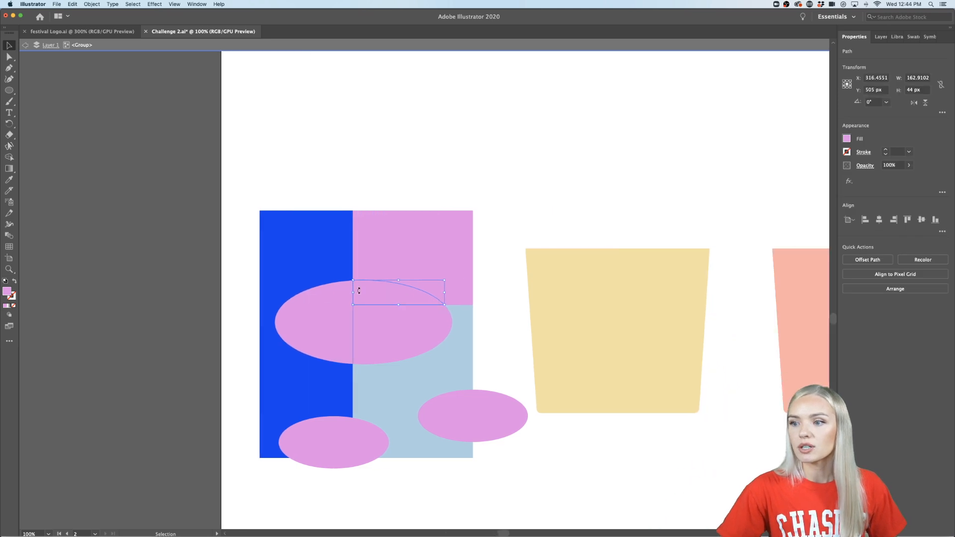
pyautogui.click(897, 37)
pyautogui.click(868, 235)
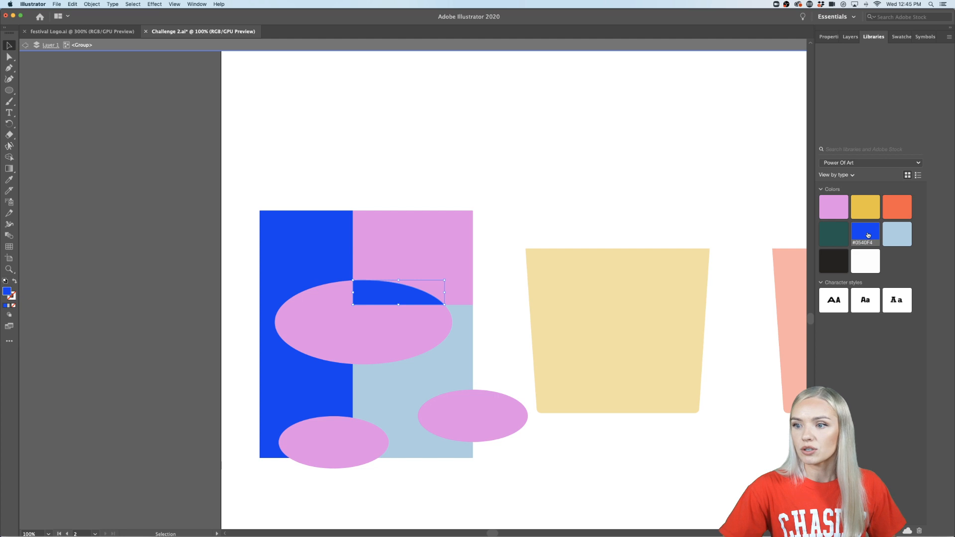
# - Fill the small ellipses' pieces lying over the light blue rectangle with white from the library
pyautogui.click(459, 410)
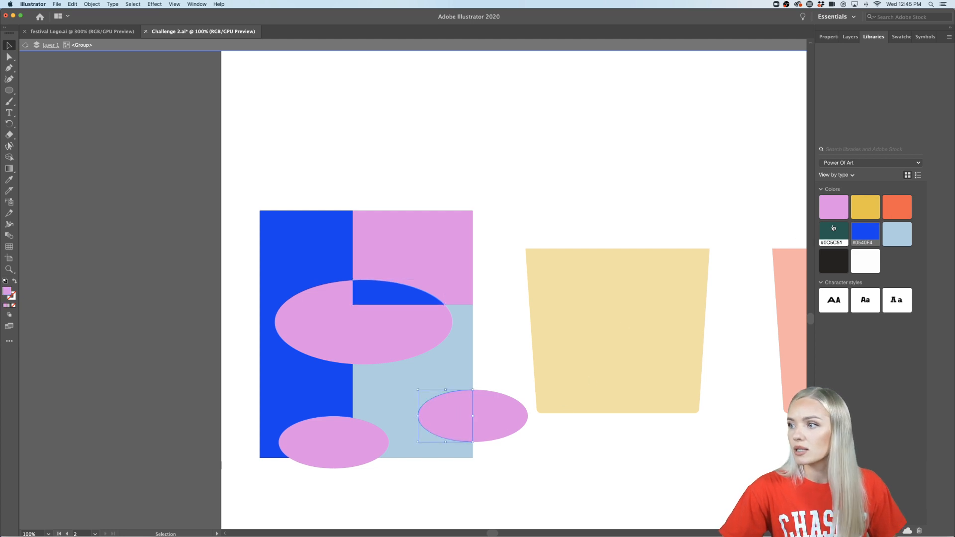
pyautogui.click(866, 261)
pyautogui.click(369, 438)
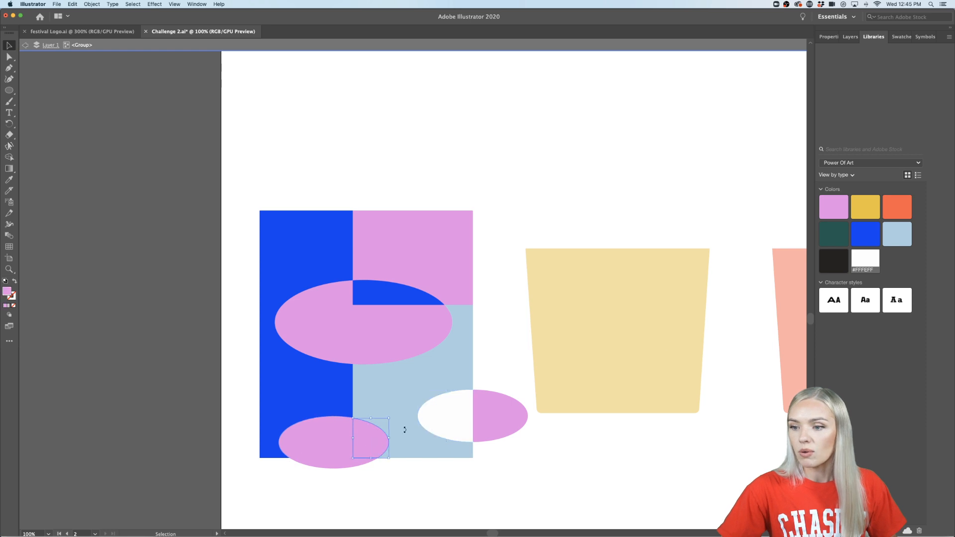
pyautogui.click(864, 260)
# - Delete the pieces of the two small ellipses that extend beyond the rectangles' bottom and right edges
pyautogui.click(326, 443)
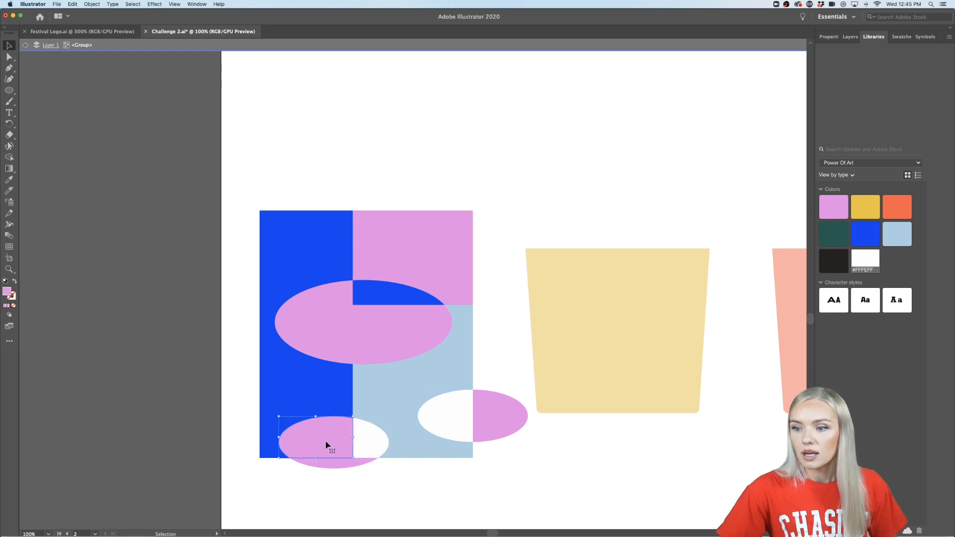
pyautogui.click(337, 467)
pyautogui.press('Delete')
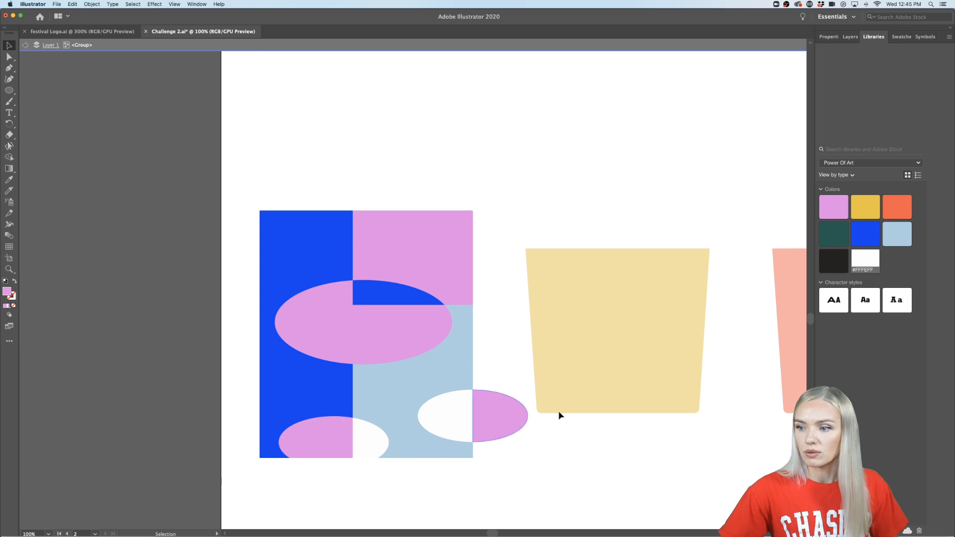
pyautogui.press('Delete')
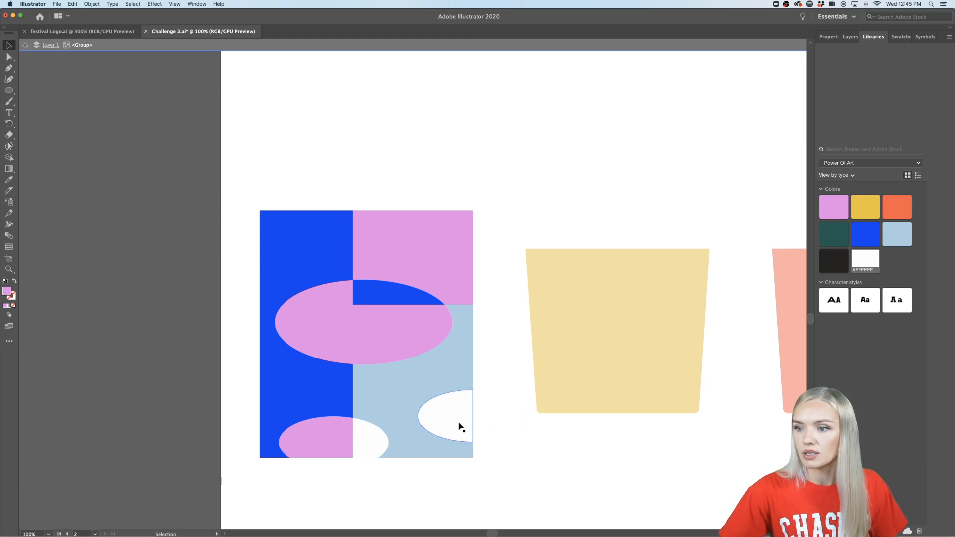
# - Try blue and dark green fills on the upper pink rectangle piece, and restore its pink fill
pyautogui.click(440, 259)
pyautogui.doubleClick(439, 260)
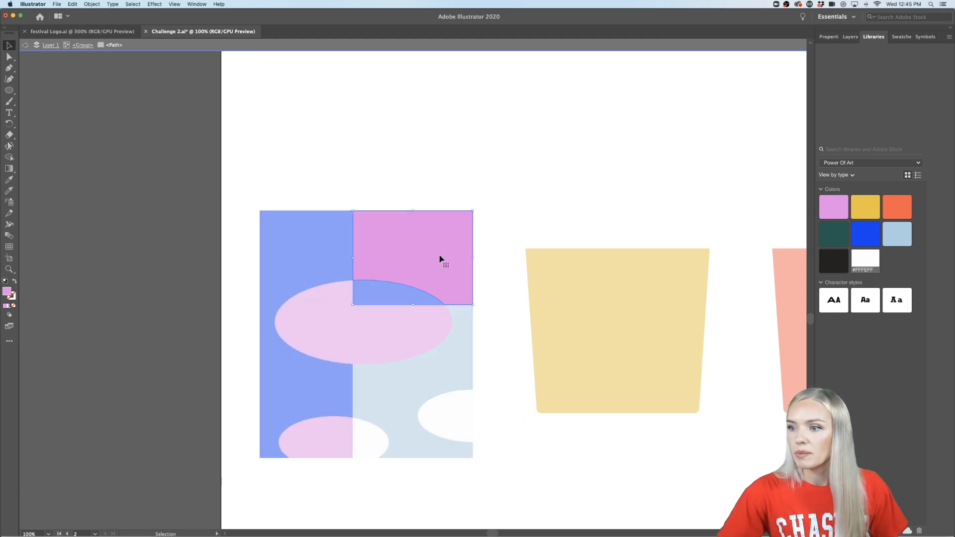
pyautogui.click(863, 229)
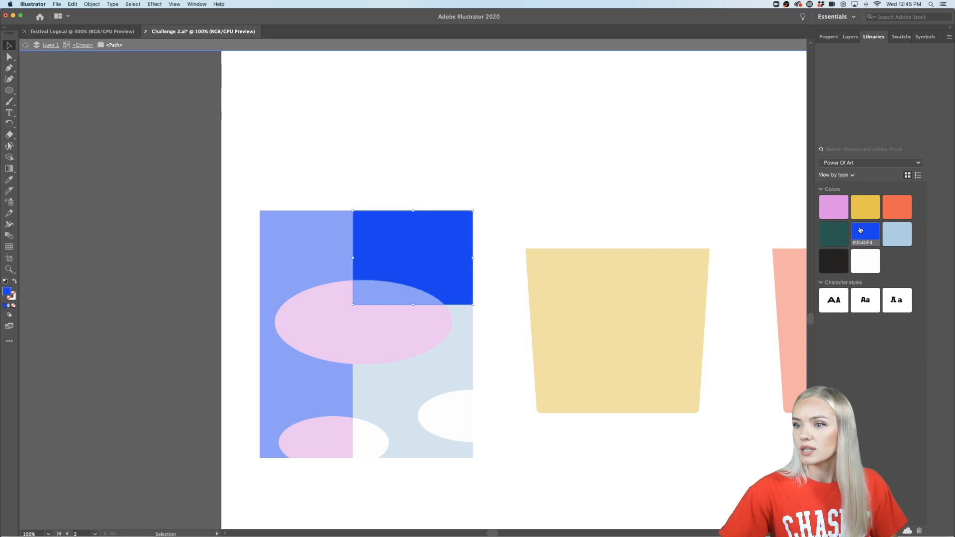
pyautogui.click(833, 232)
pyautogui.click(833, 207)
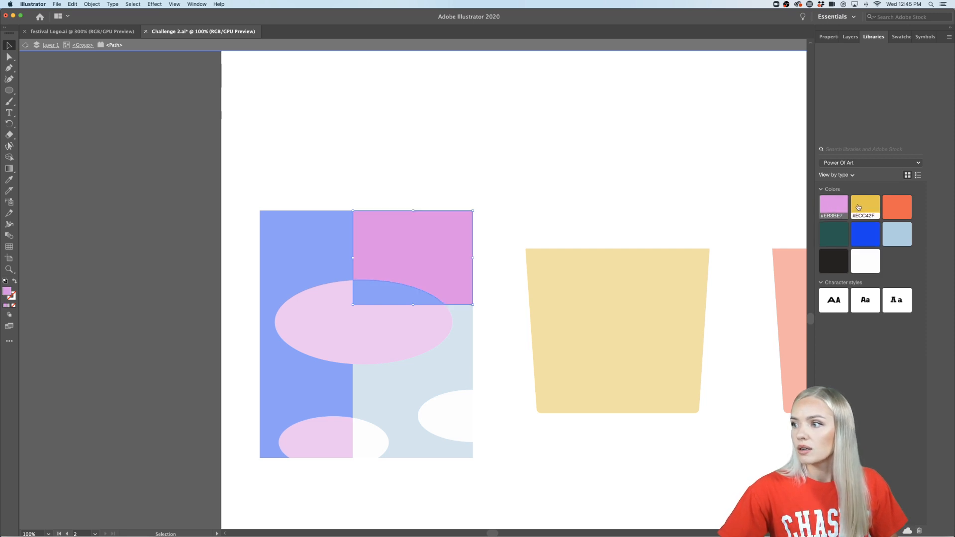
# - Exit the isolated group and shorten the whole pattern, without the cup beneath, raising its bottom edge to just below the cup's base
pyautogui.click(533, 202)
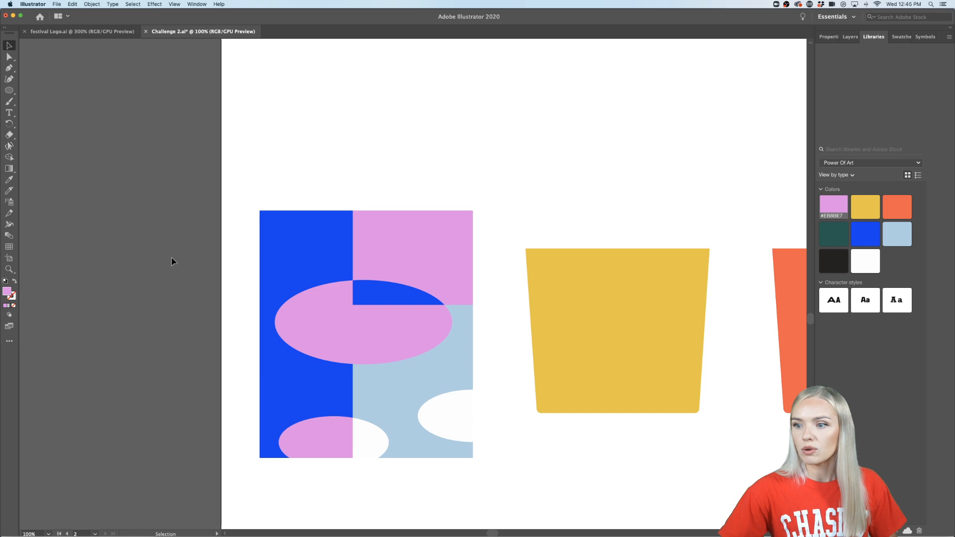
pyautogui.press('super+minus')
pyautogui.press('super+plus')
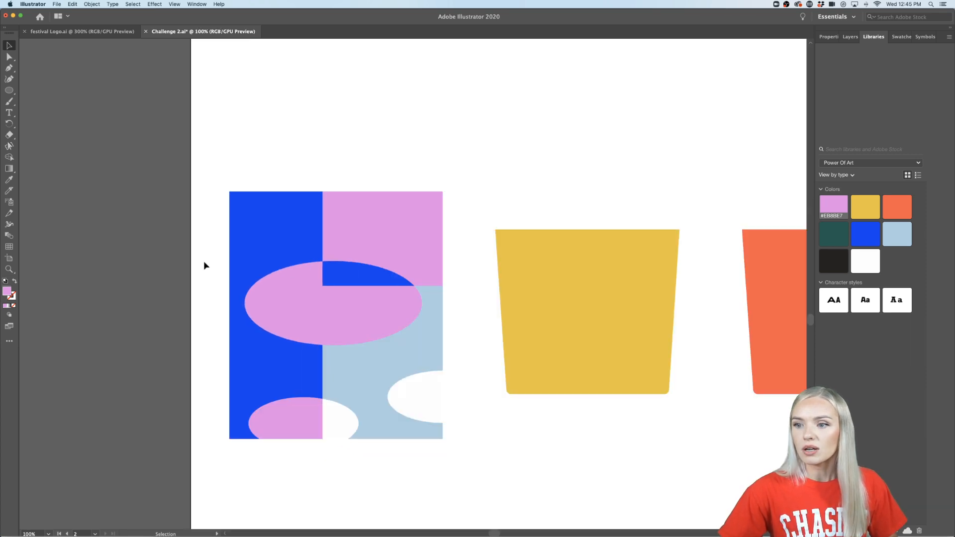
pyautogui.moveTo(465, 197); pyautogui.dragTo(223, 423)
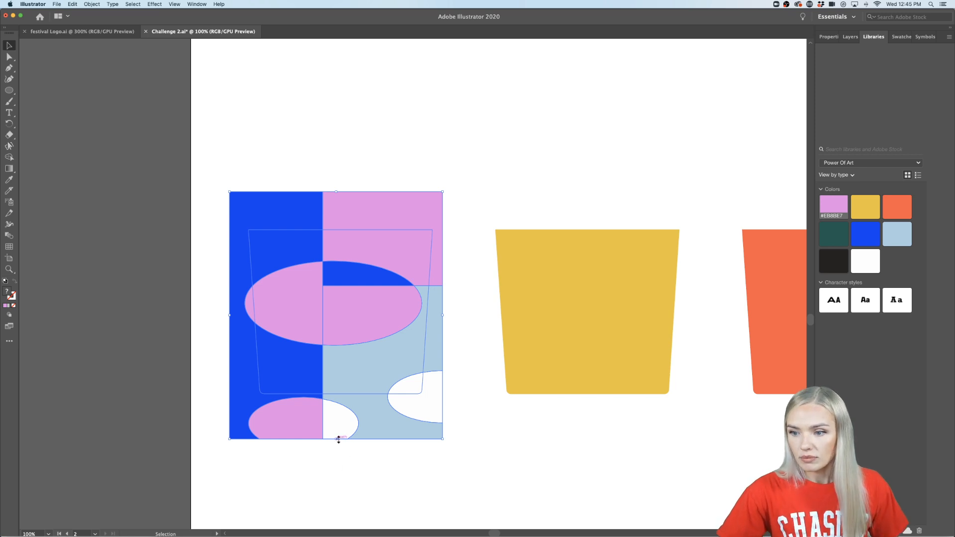
pyautogui.moveTo(335, 440); pyautogui.dragTo(337, 412)
pyautogui.press('super+z')
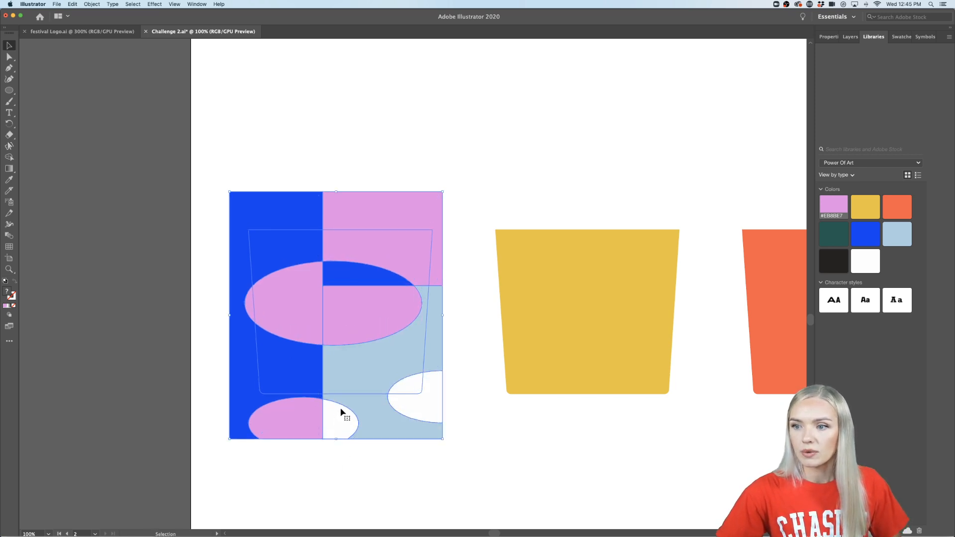
pyautogui.keyDown('shift'); pyautogui.click(344, 395); pyautogui.keyUp('shift')
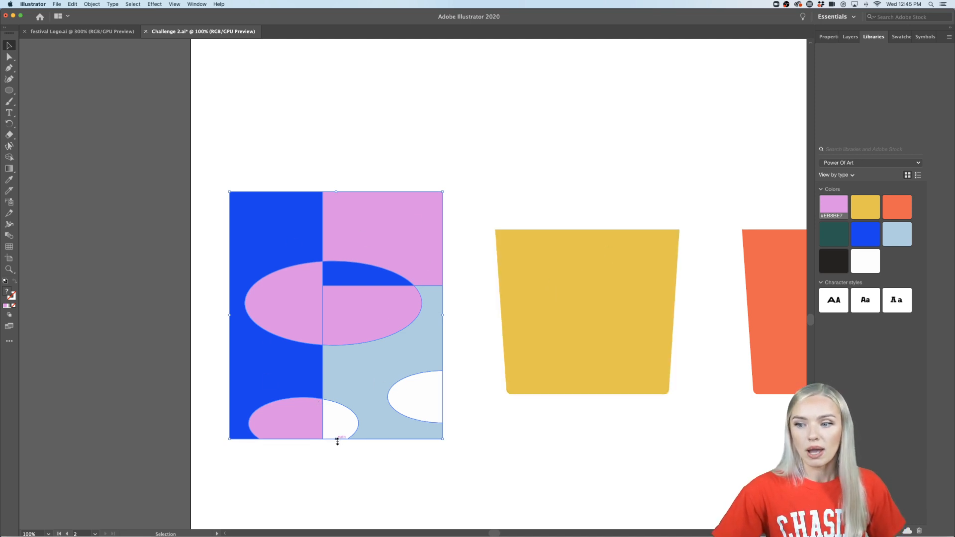
pyautogui.moveTo(337, 440); pyautogui.dragTo(337, 402)
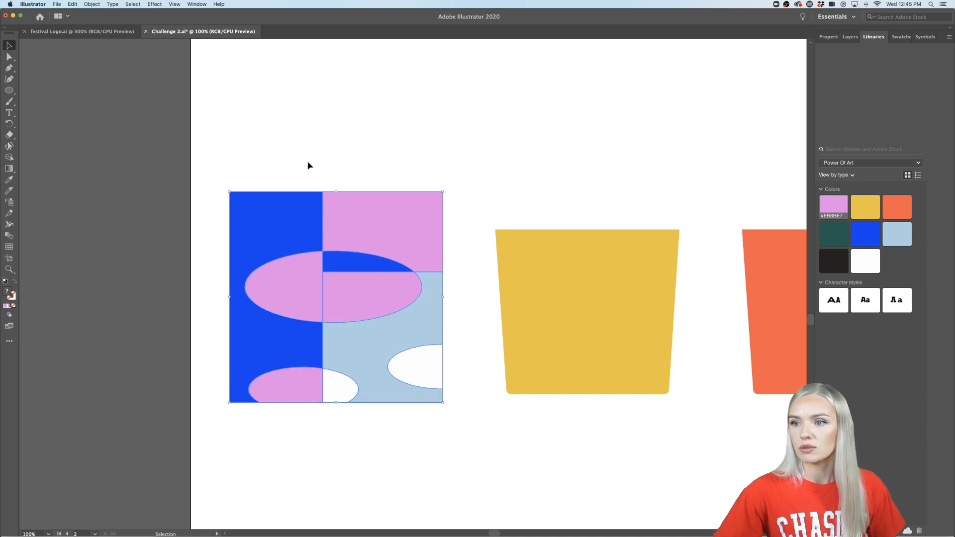
# - Shorten the whole pattern by lowering its top edge to just above the rim of the cup beneath
pyautogui.click(337, 203)
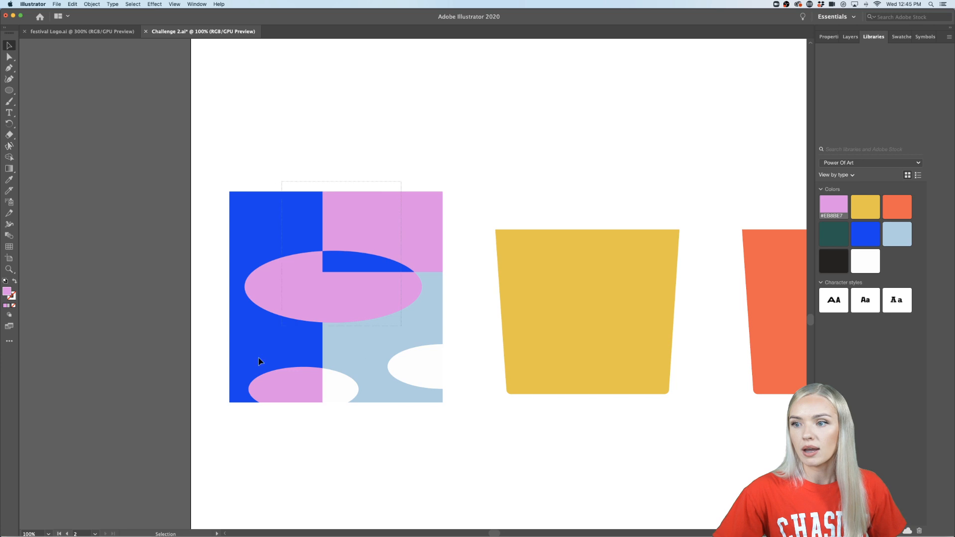
pyautogui.click(282, 376)
pyautogui.keyDown('shift'); pyautogui.click(388, 394); pyautogui.keyUp('shift')
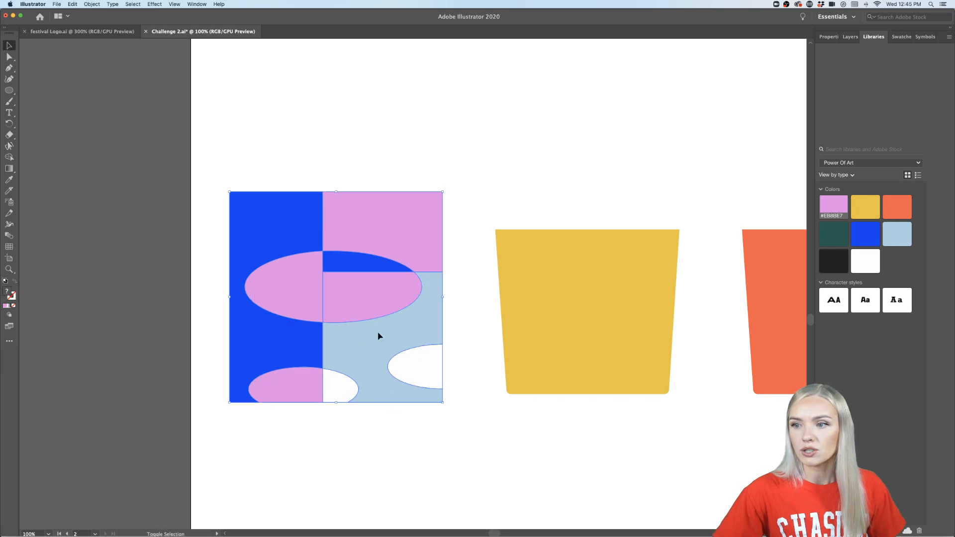
pyautogui.moveTo(338, 192); pyautogui.dragTo(338, 217)
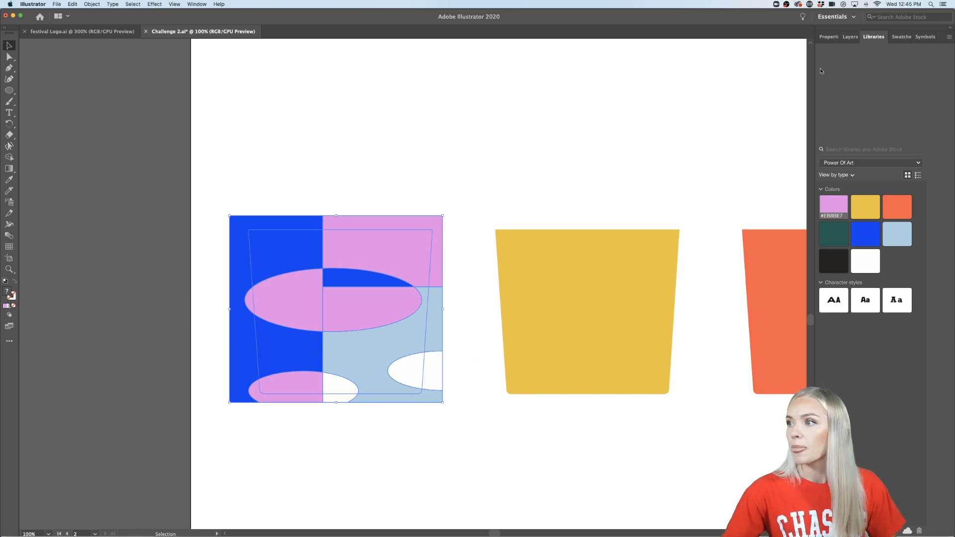
# - Divide the pattern together with the cup beneath it using Pathfinder, and select the resulting group
pyautogui.click(830, 37)
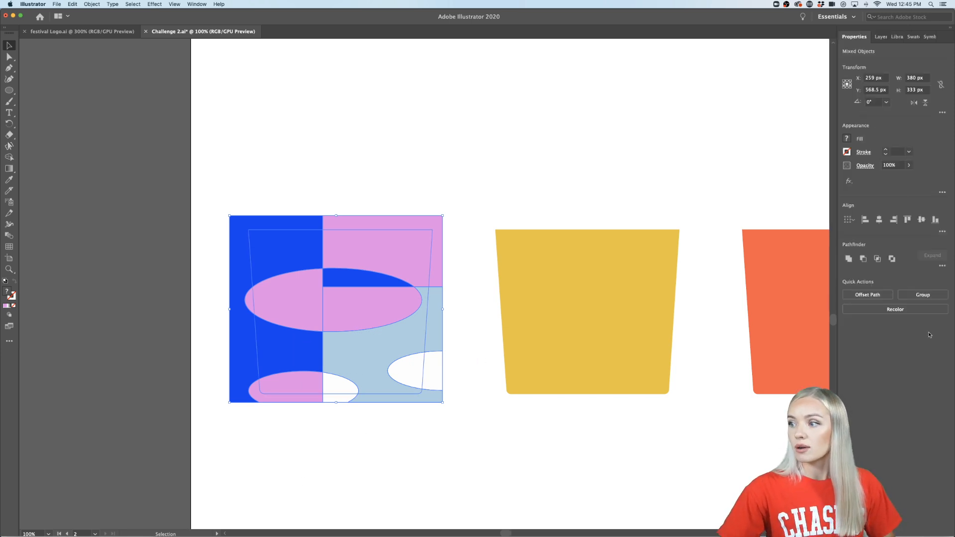
pyautogui.click(944, 267)
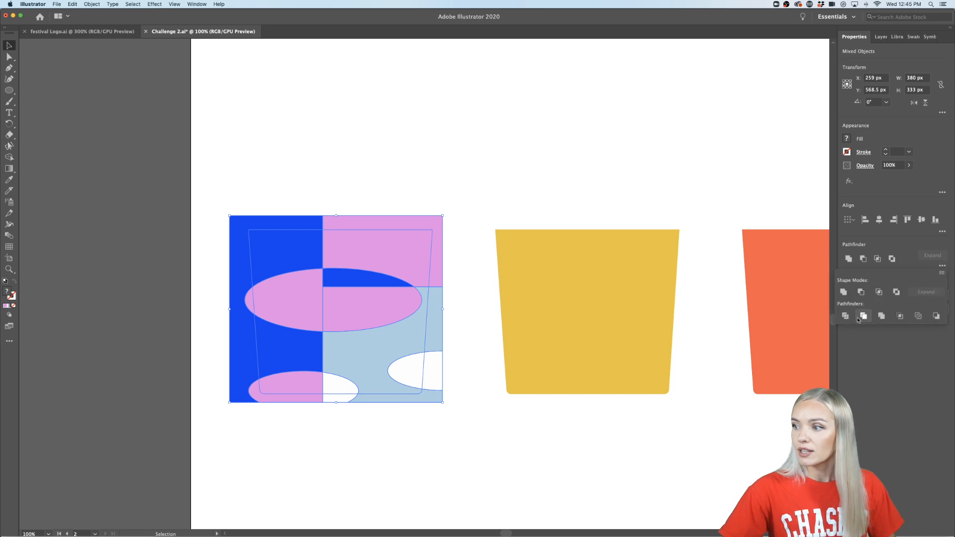
pyautogui.click(492, 435)
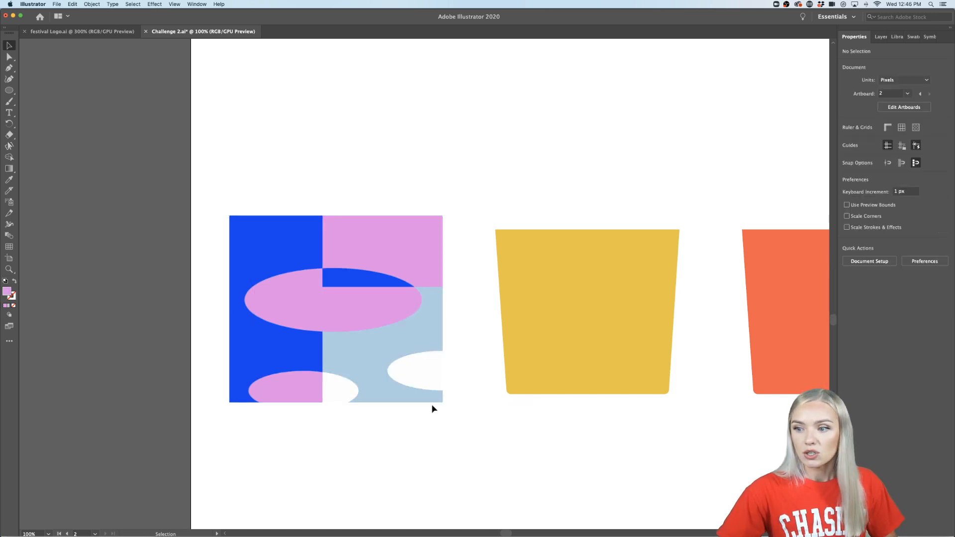
pyautogui.click(431, 402)
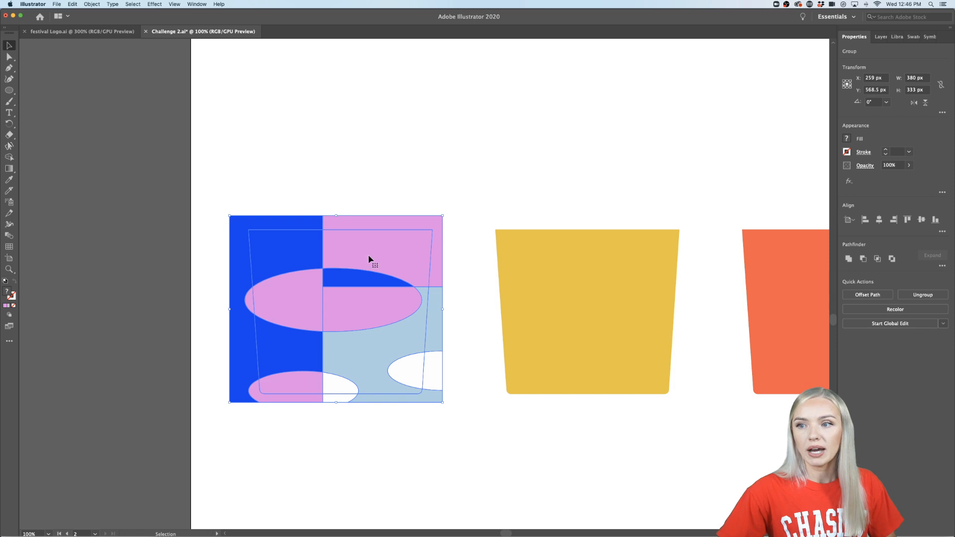
# - Isolate the divided group and delete the pink rectangle piece lying outside the cup's outline
pyautogui.scroll(2, 309, 277)
pyautogui.scroll(-1, 311, 273)
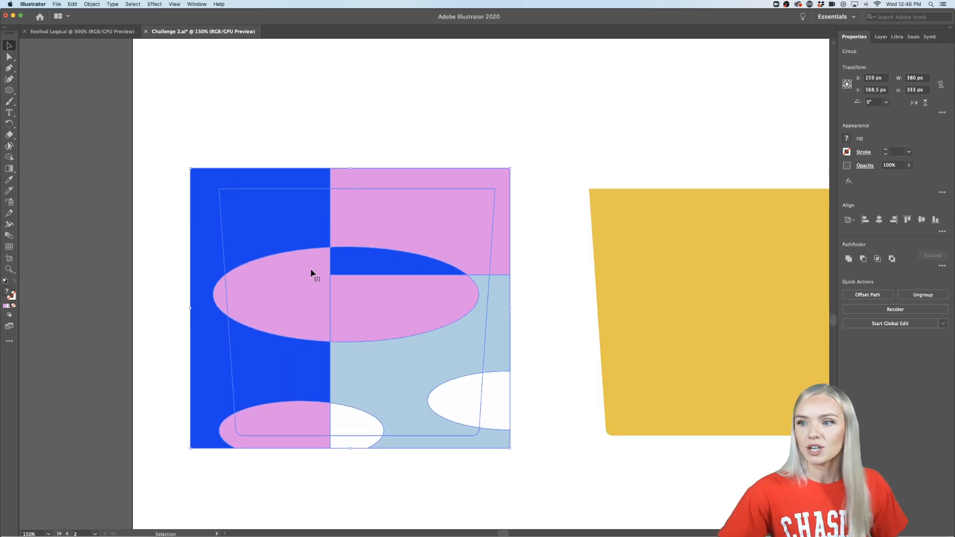
pyautogui.doubleClick(368, 183)
pyautogui.click(368, 183)
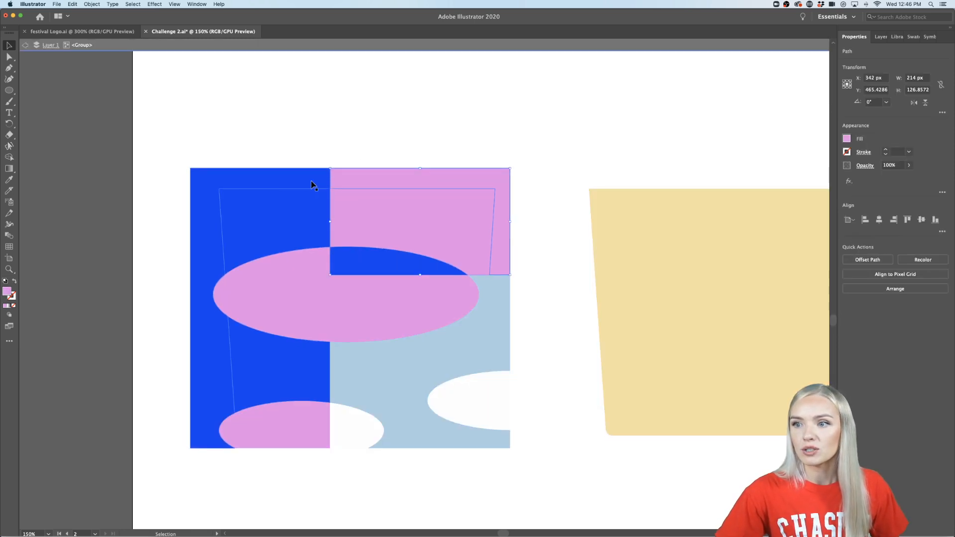
pyautogui.doubleClick(369, 184)
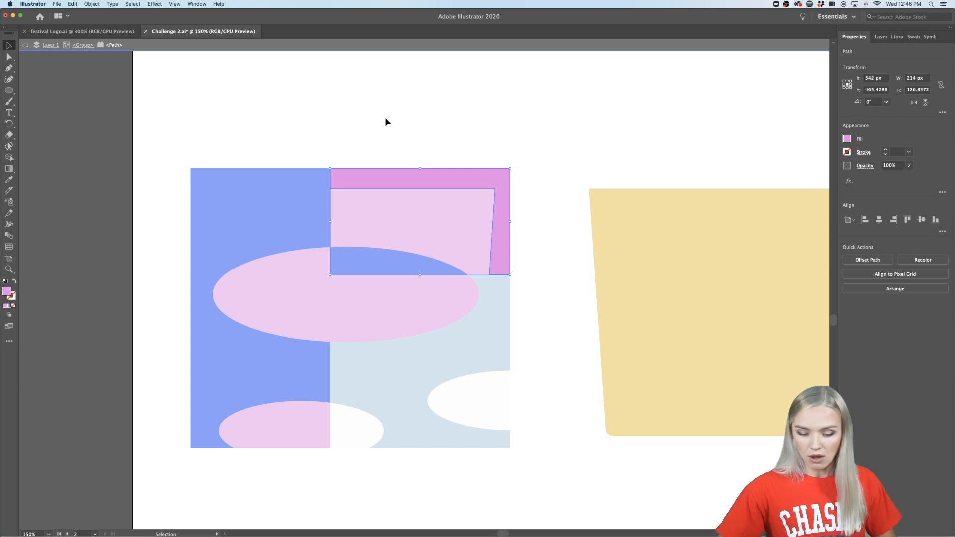
pyautogui.press('Delete')
# - Delete the dark blue piece lying outside the cup's outline
pyautogui.doubleClick(298, 175)
pyautogui.click(297, 178)
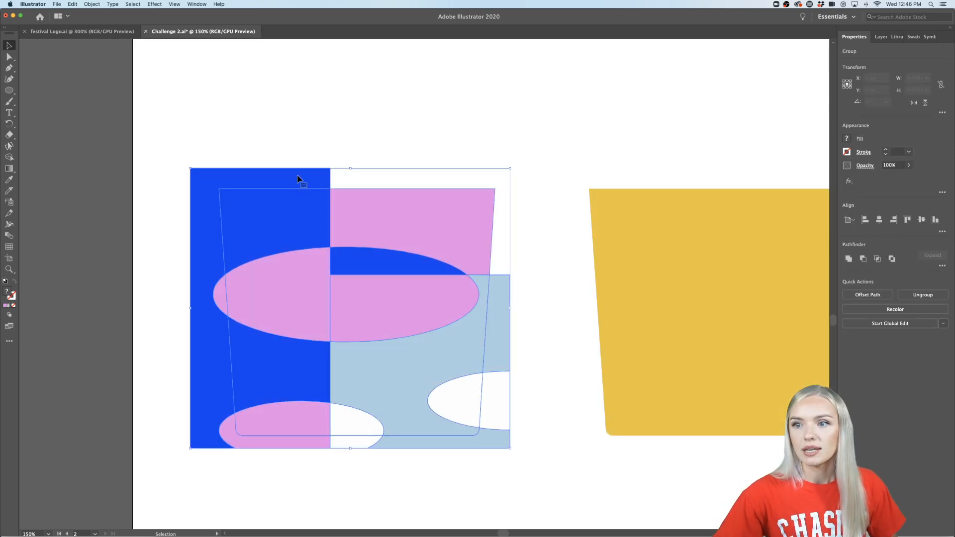
pyautogui.doubleClick(307, 177)
pyautogui.click(307, 177)
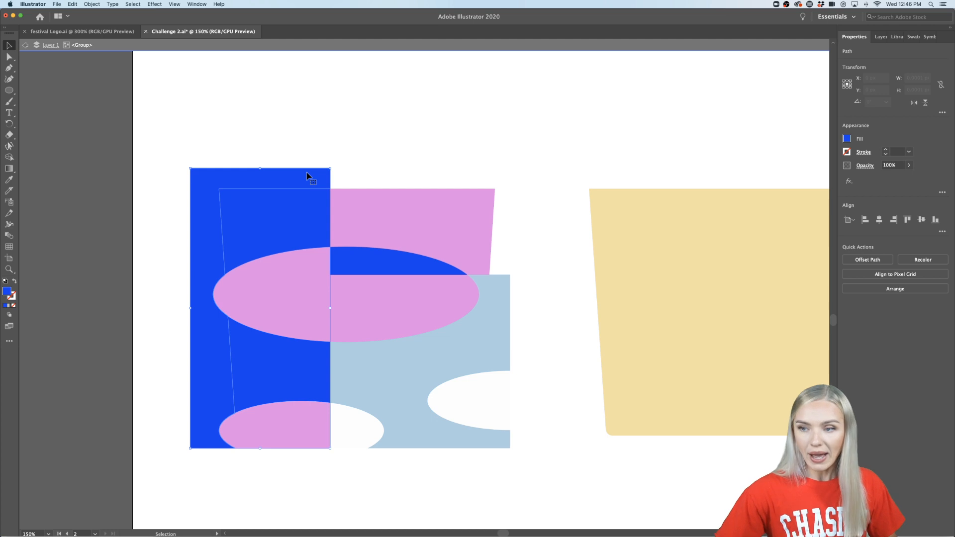
pyautogui.press('Delete')
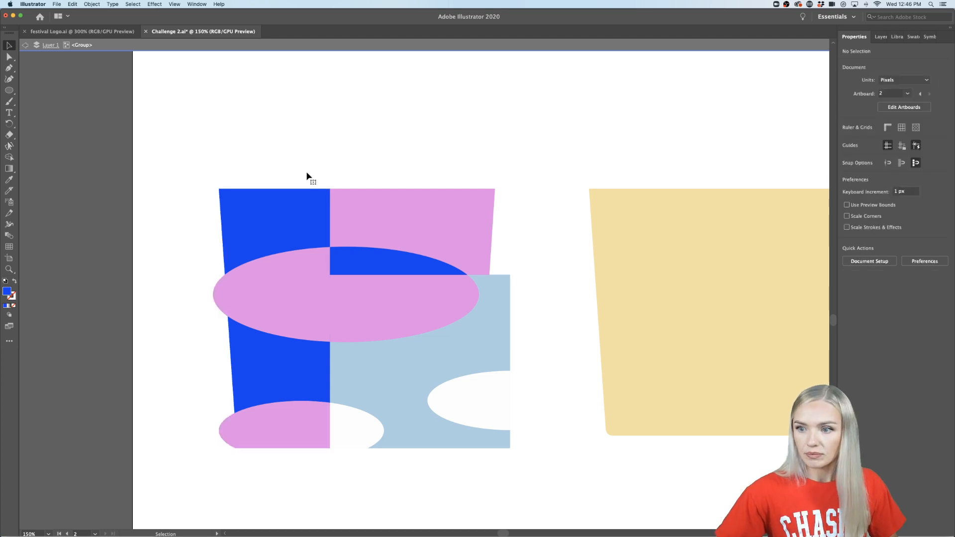
# - Delete the remaining pink, white and light blue pieces that extend beyond the cup's sides and base
pyautogui.click(222, 432)
pyautogui.keyDown('shift'); pyautogui.click(219, 302); pyautogui.keyUp('shift')
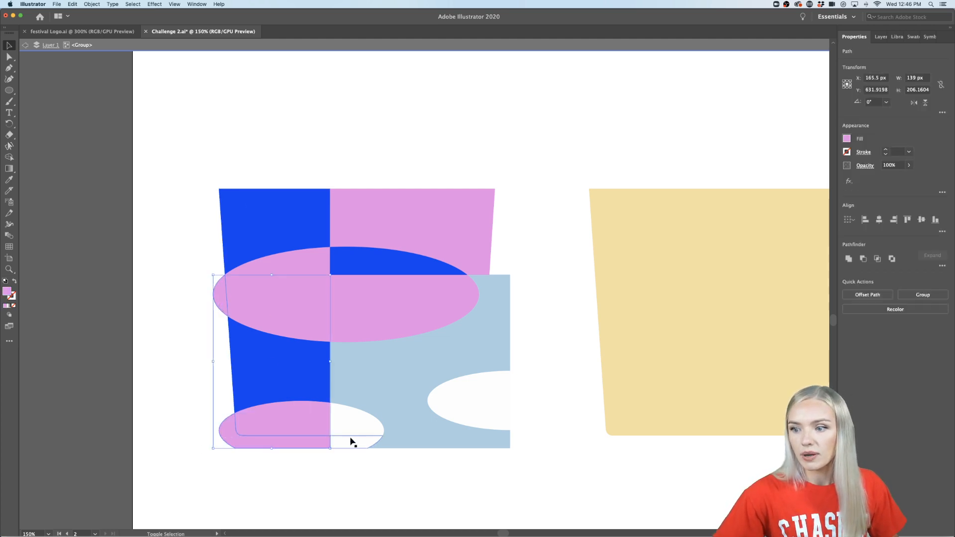
pyautogui.keyDown('shift'); pyautogui.click(367, 444); pyautogui.keyUp('shift')
pyautogui.keyDown('shift'); pyautogui.click(404, 446); pyautogui.keyUp('shift')
pyautogui.keyDown('shift'); pyautogui.click(507, 415); pyautogui.keyUp('shift')
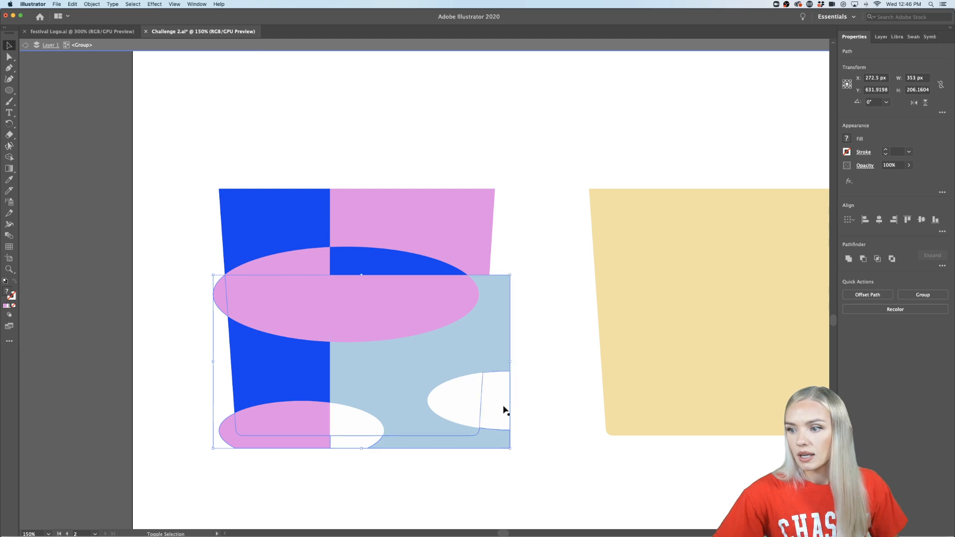
pyautogui.keyDown('shift'); pyautogui.click(494, 331); pyautogui.keyUp('shift')
pyautogui.press('Delete')
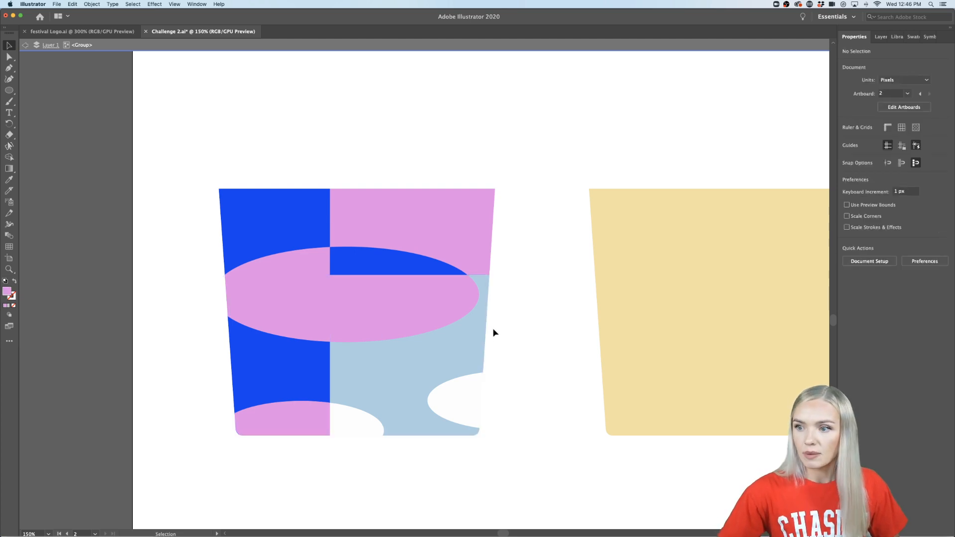
# - Exit the isolated group and move the plain yellow and orange cups up above the row of the patterned cup
pyautogui.scroll(-2, 473, 496)
pyautogui.scroll(-2, 473, 497)
pyautogui.hscroll(4, 473, 497)
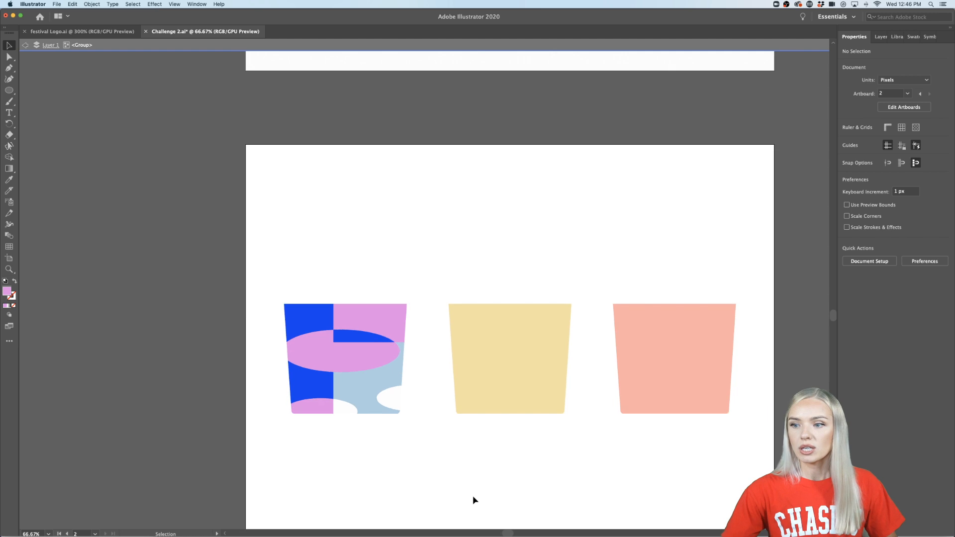
pyautogui.scroll(-2, 268, 455)
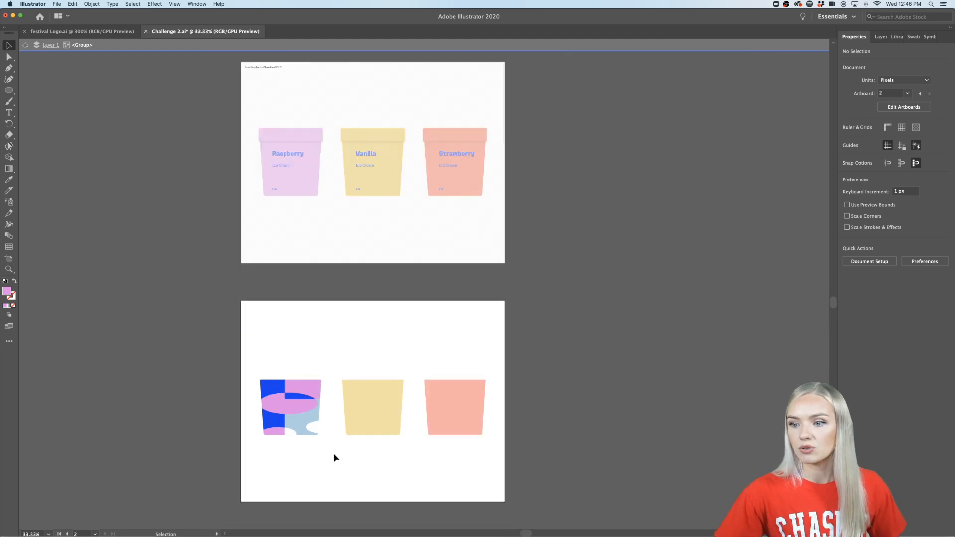
pyautogui.scroll(3, 362, 451)
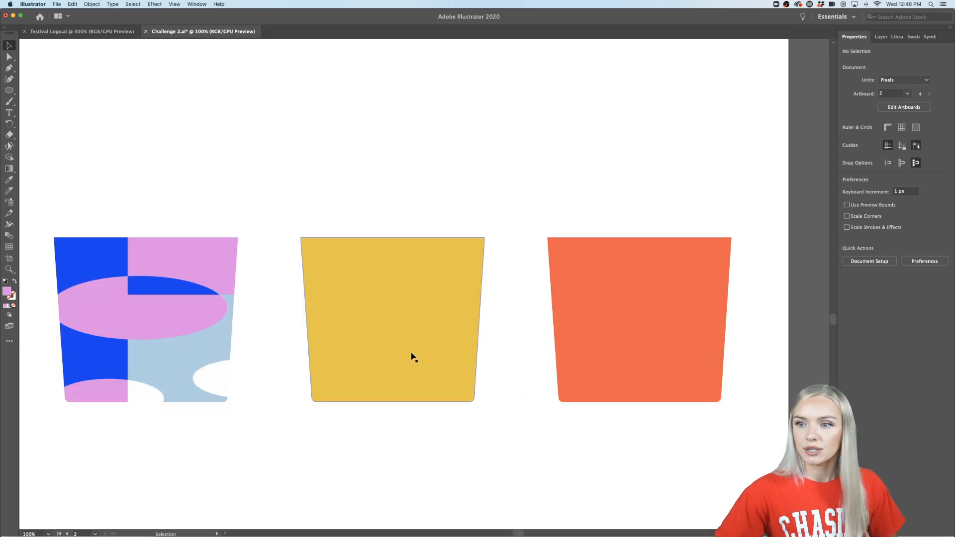
pyautogui.click(446, 343)
pyautogui.keyDown('shift'); pyautogui.click(599, 329); pyautogui.keyUp('shift')
pyautogui.click(496, 476)
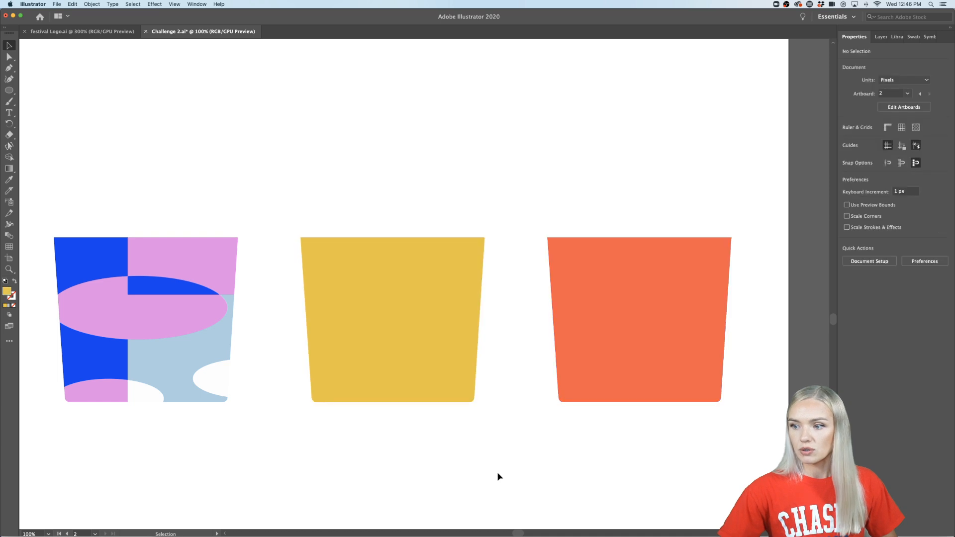
pyautogui.moveTo(405, 383); pyautogui.dragTo(404, 142)
pyautogui.moveTo(617, 353); pyautogui.dragTo(596, 124)
pyautogui.click(563, 298)
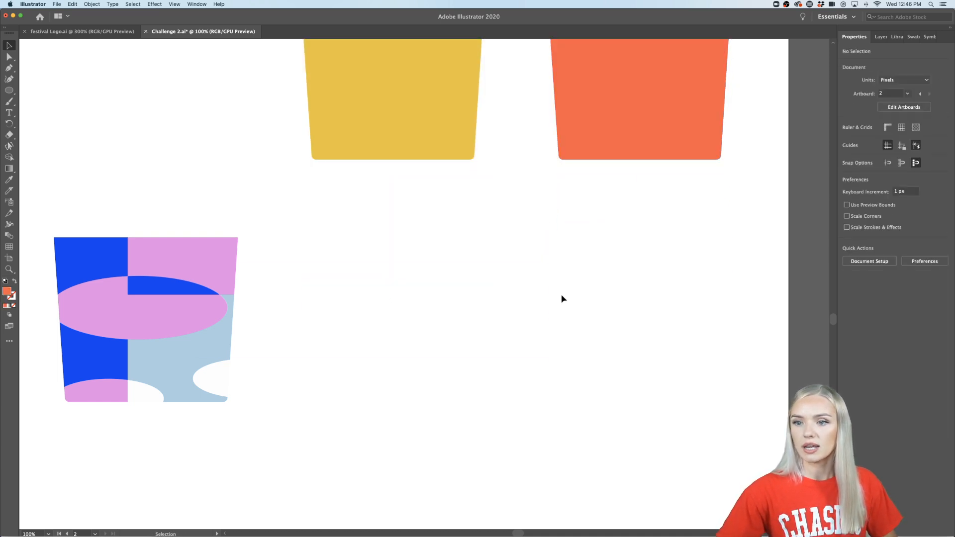
# - Duplicate the patterned cup twice in the same row, placing the copies below the plain yellow and orange cups
pyautogui.scroll(-1, 562, 298)
pyautogui.moveTo(380, 250); pyautogui.dragTo(245, 378)
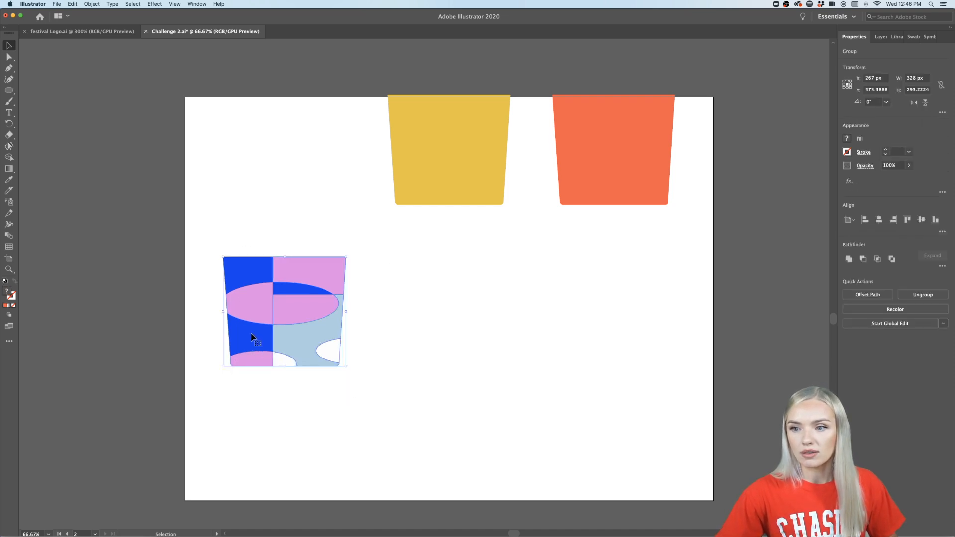
pyautogui.moveTo(253, 334); pyautogui.dragTo(422, 332)
pyautogui.moveTo(421, 333); pyautogui.dragTo(579, 332)
pyautogui.click(576, 432)
pyautogui.hscroll(1, 576, 433)
pyautogui.hscroll(3, 576, 432)
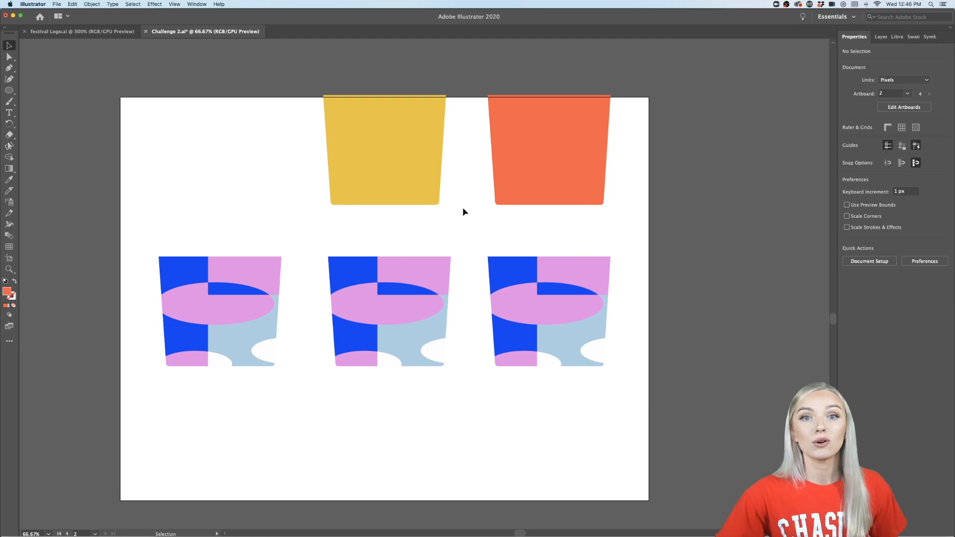
# - Isolate the middle patterned cup and fill its pink rectangle and ellipse pieces with yellow #ECC42F from the library
pyautogui.scroll(2, 389, 296)
pyautogui.scroll(-1, 385, 296)
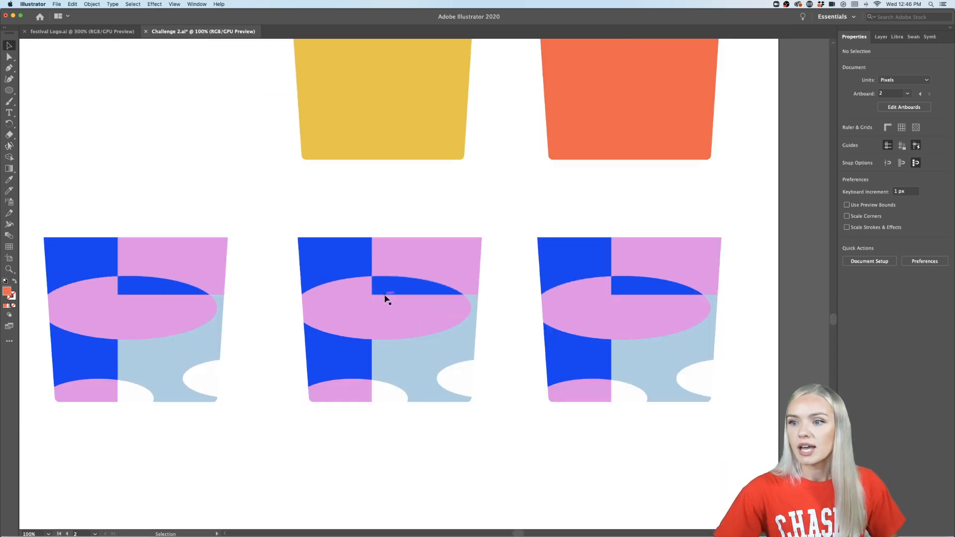
pyautogui.doubleClick(433, 256)
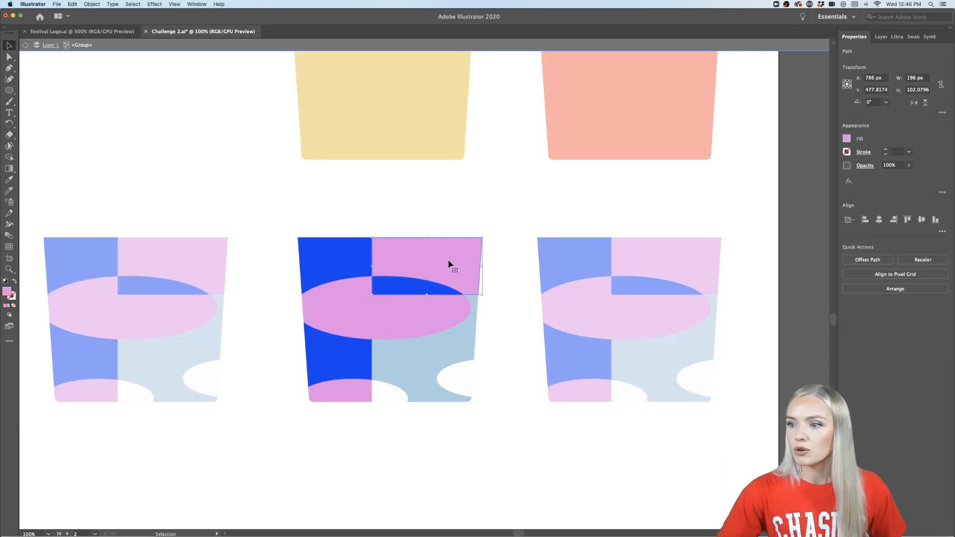
pyautogui.keyDown('shift'); pyautogui.click(399, 313); pyautogui.keyUp('shift')
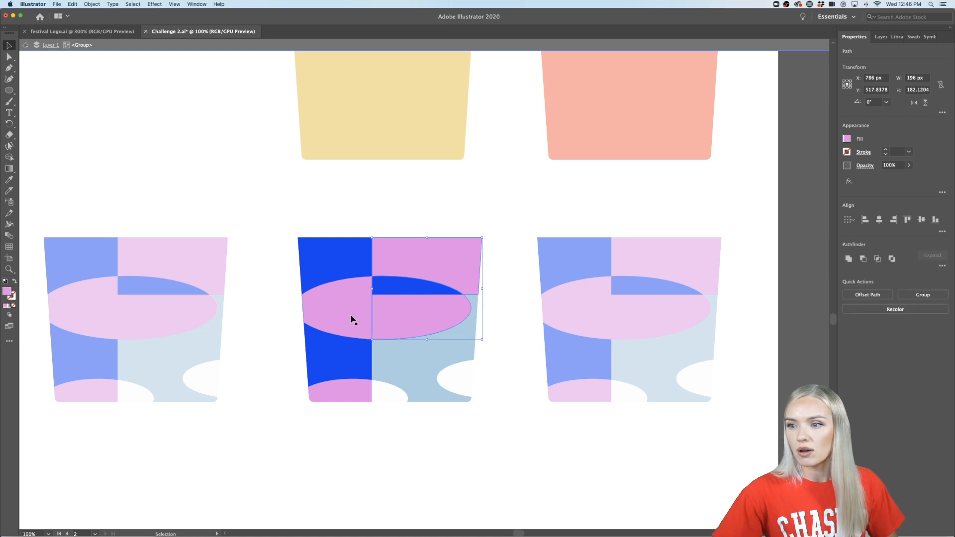
pyautogui.keyDown('shift'); pyautogui.click(317, 305); pyautogui.keyUp('shift')
pyautogui.keyDown('shift'); pyautogui.click(337, 395); pyautogui.keyUp('shift')
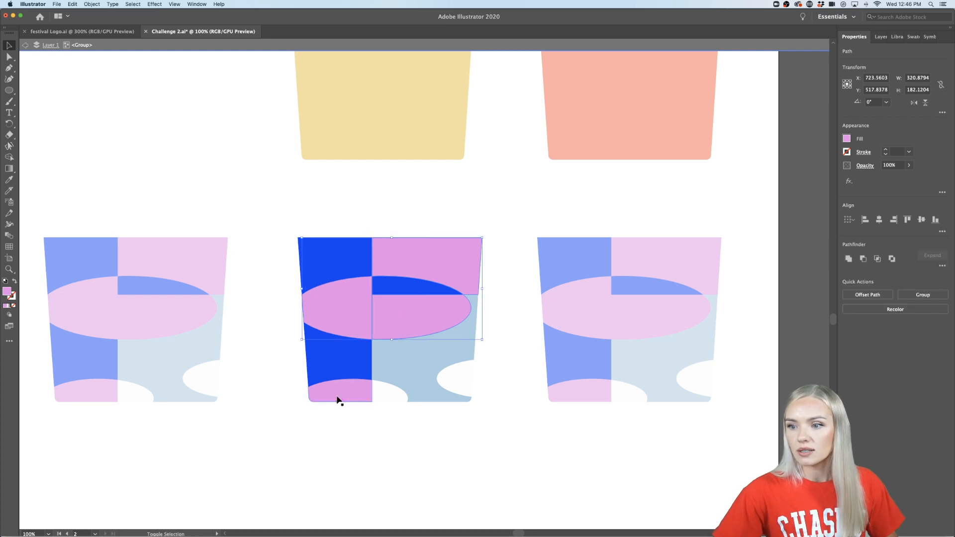
pyautogui.click(899, 38)
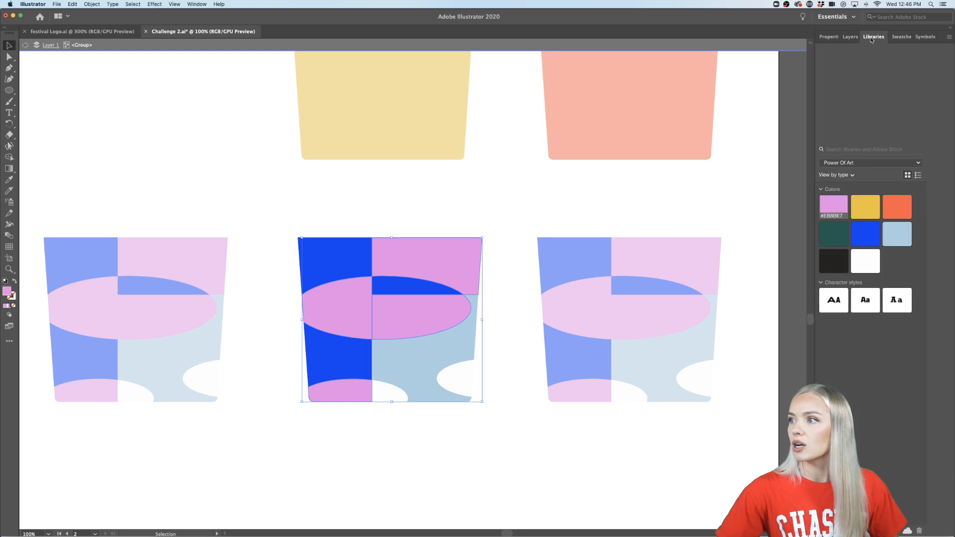
pyautogui.click(865, 213)
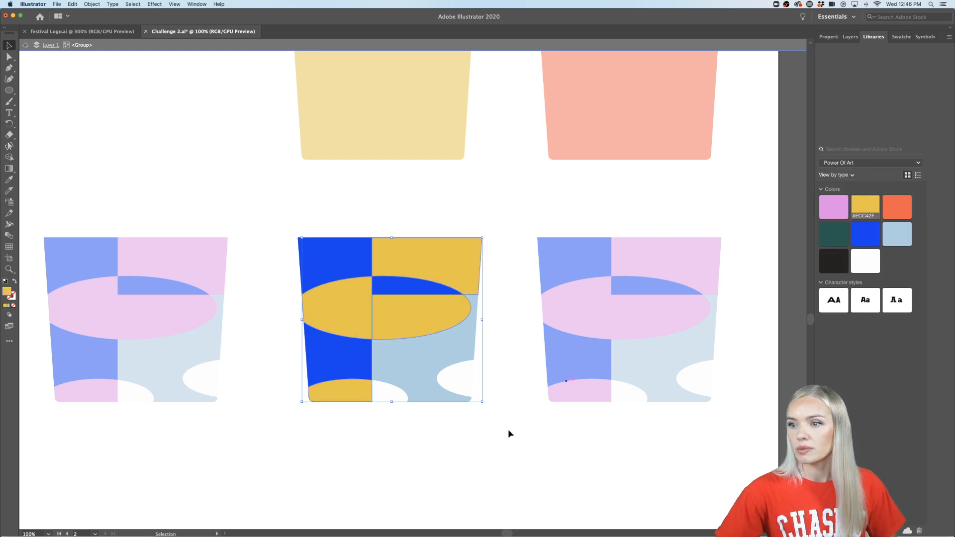
# - Try orange on the middle cup's dark blue pieces, and fill them with light blue from the library
pyautogui.click(422, 485)
pyautogui.click(350, 258)
pyautogui.keyDown('shift'); pyautogui.click(405, 287); pyautogui.keyUp('shift')
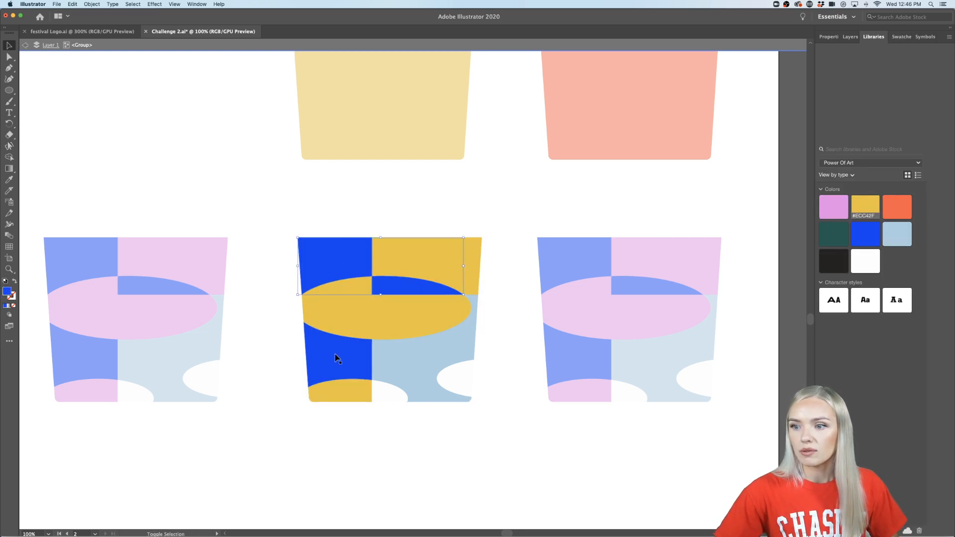
pyautogui.keyDown('shift'); pyautogui.click(336, 359); pyautogui.keyUp('shift')
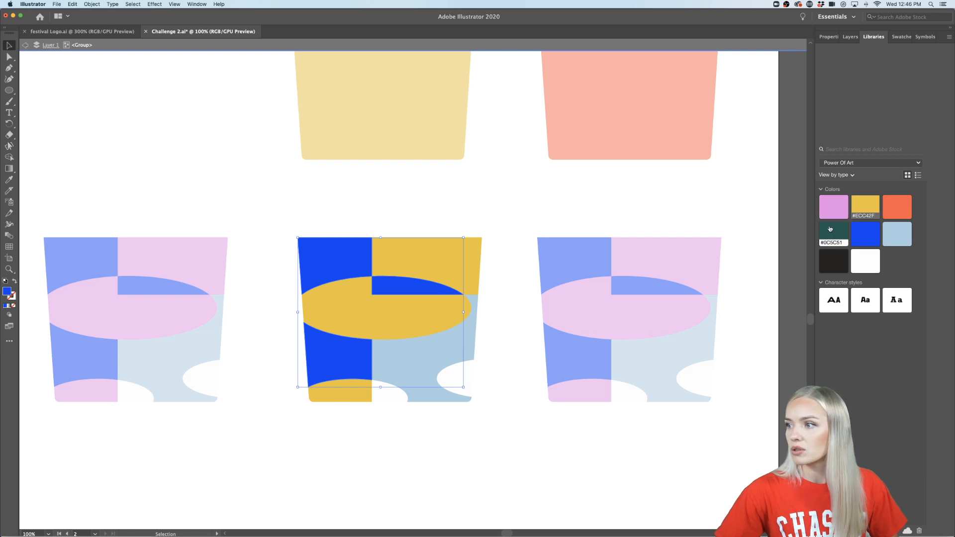
pyautogui.click(895, 206)
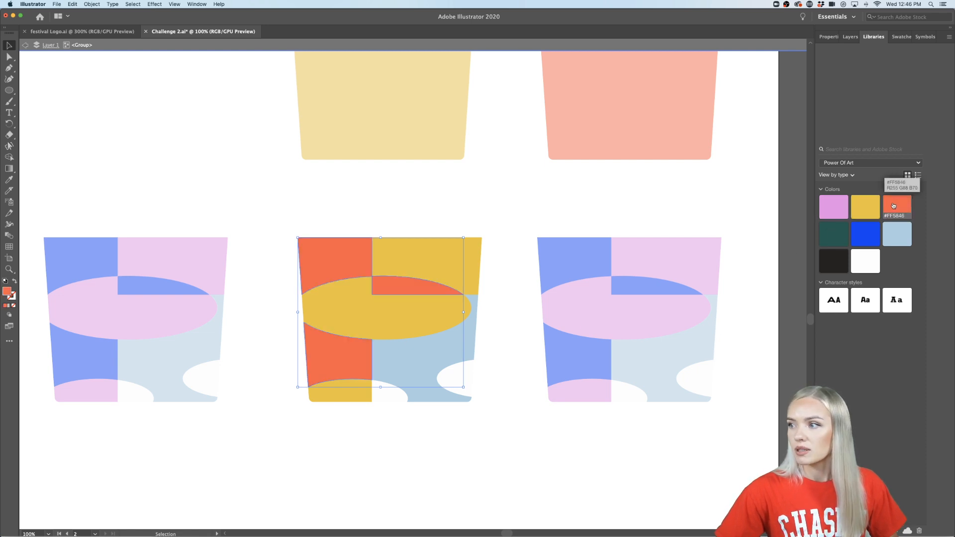
pyautogui.click(894, 234)
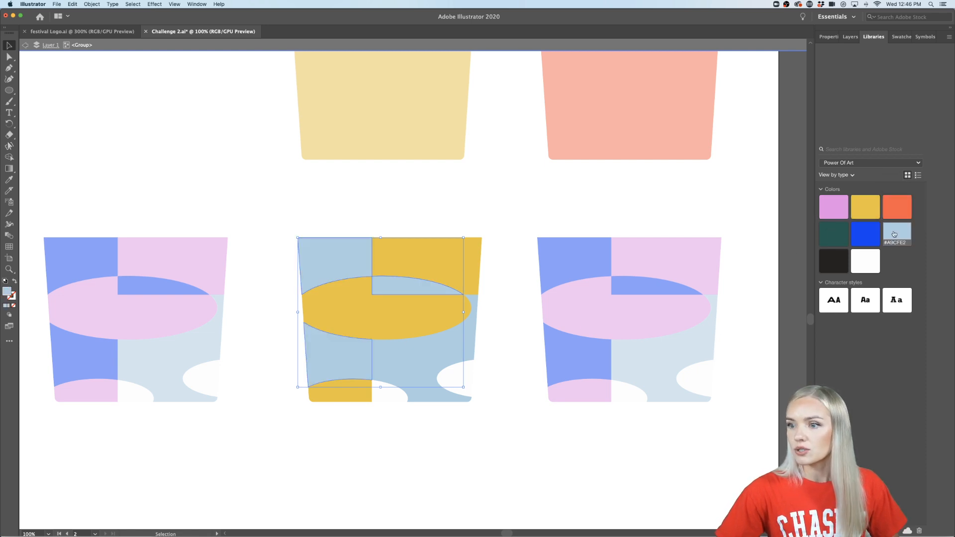
# - Fill the middle cup's lower-right light blue piece with orange from the library and exit the isolated group
pyautogui.click(508, 466)
pyautogui.click(426, 363)
pyautogui.click(895, 208)
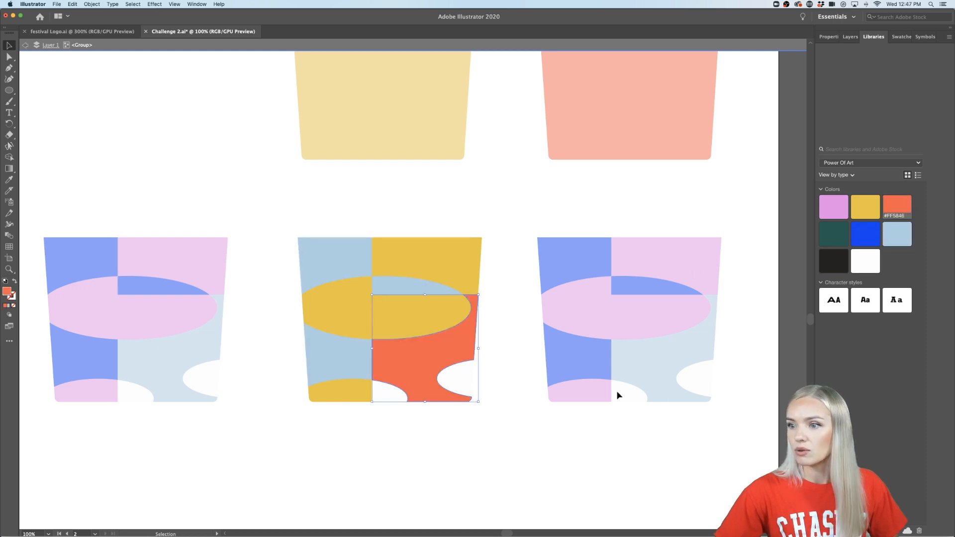
pyautogui.click(419, 504)
pyautogui.doubleClick(418, 503)
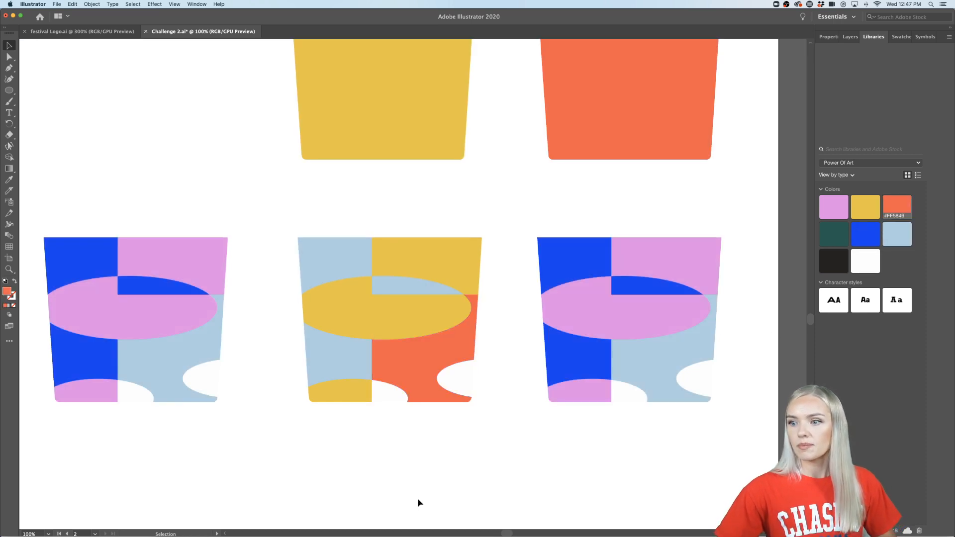
# - Isolate the middle patterned cup, fill its light blue pieces with pink from the library, and exit the group
pyautogui.scroll(-1, 418, 503)
pyautogui.hscroll(2, 419, 503)
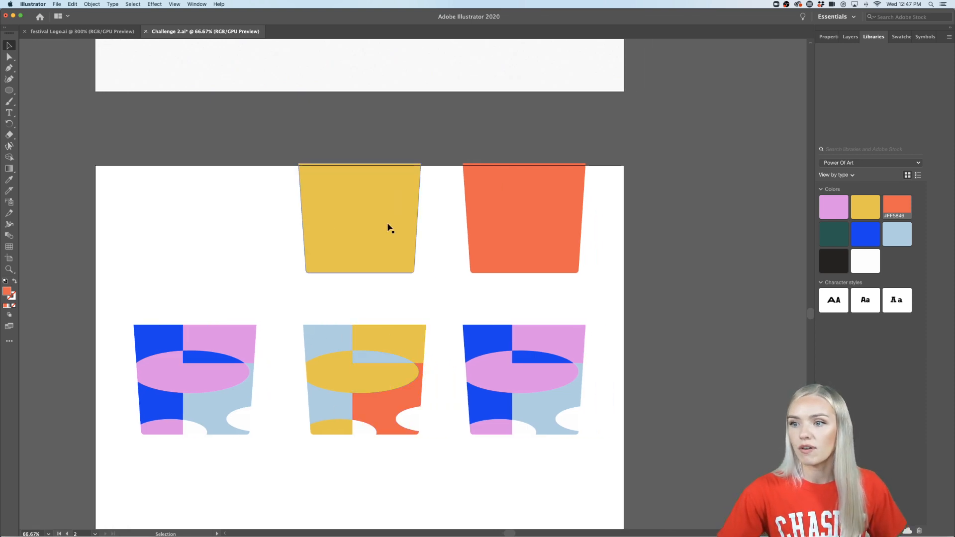
pyautogui.hscroll(1, 366, 485)
pyautogui.scroll(1, 349, 479)
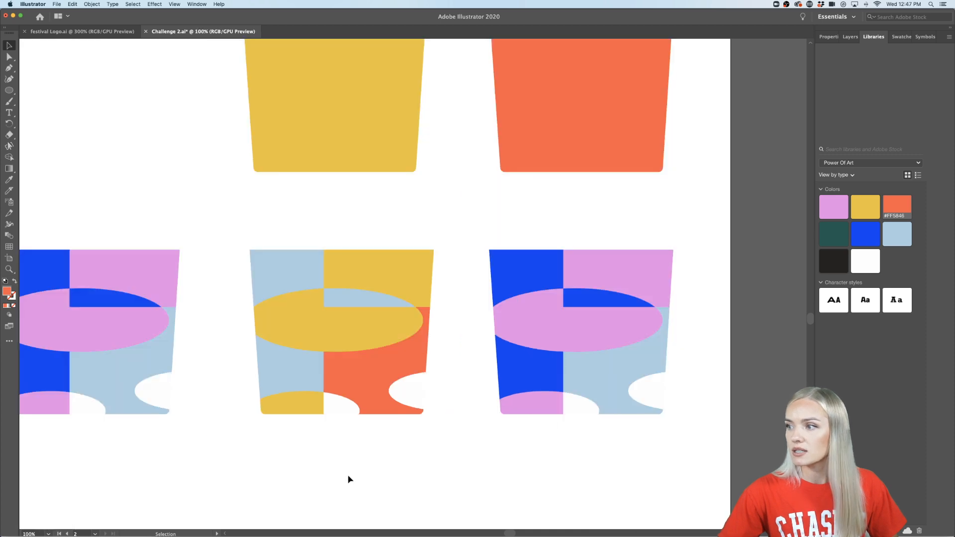
pyautogui.click(295, 371)
pyautogui.doubleClick(294, 368)
pyautogui.keyDown('shift'); pyautogui.click(294, 255); pyautogui.keyUp('shift')
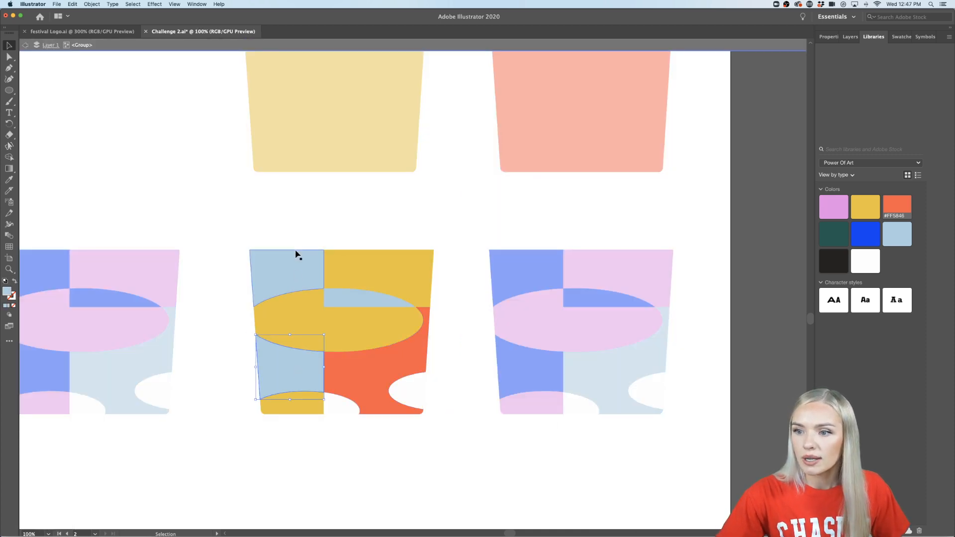
pyautogui.keyDown('shift'); pyautogui.click(349, 297); pyautogui.keyUp('shift')
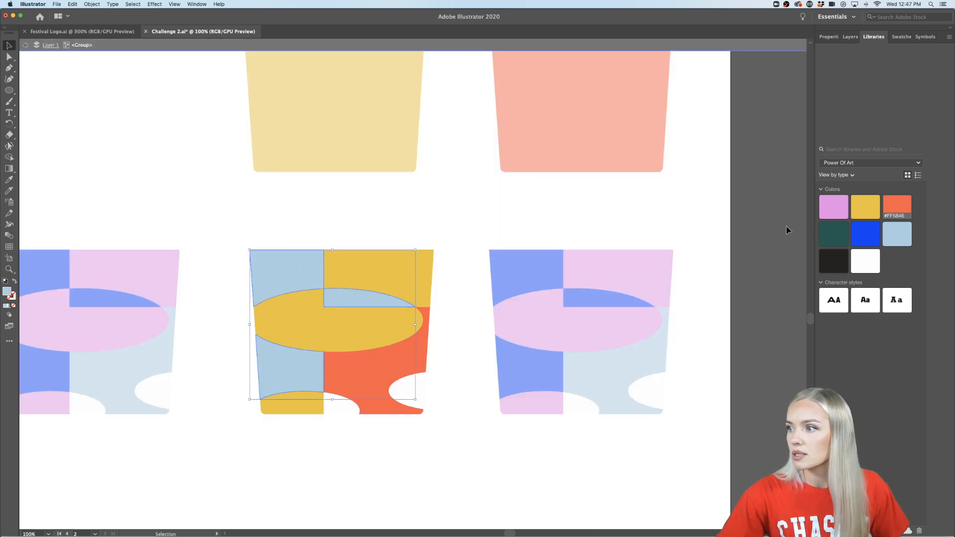
pyautogui.click(834, 206)
pyautogui.doubleClick(431, 493)
pyautogui.scroll(-1, 431, 493)
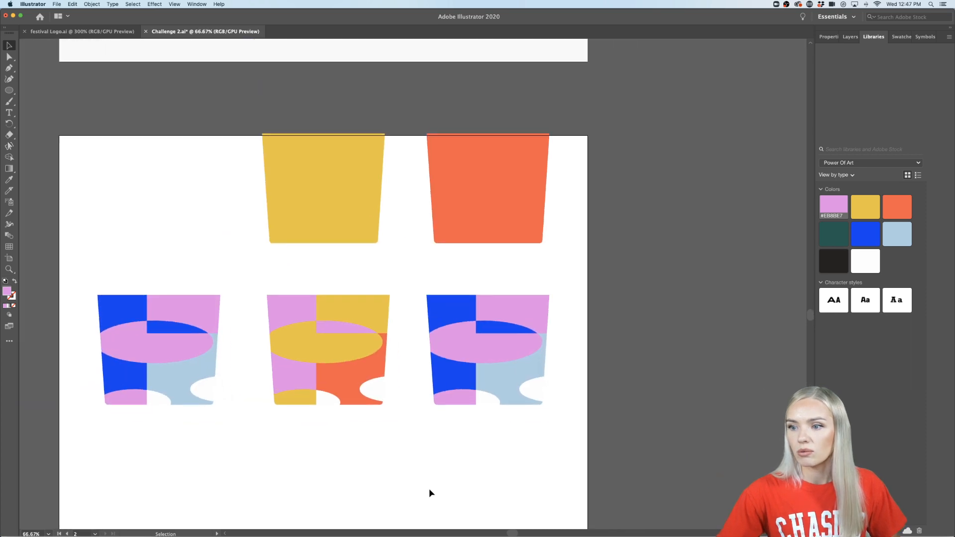
# - Isolate the third patterned cup and fill its pink rectangle and ellipse pieces with orange from the library
pyautogui.scroll(1, 452, 430)
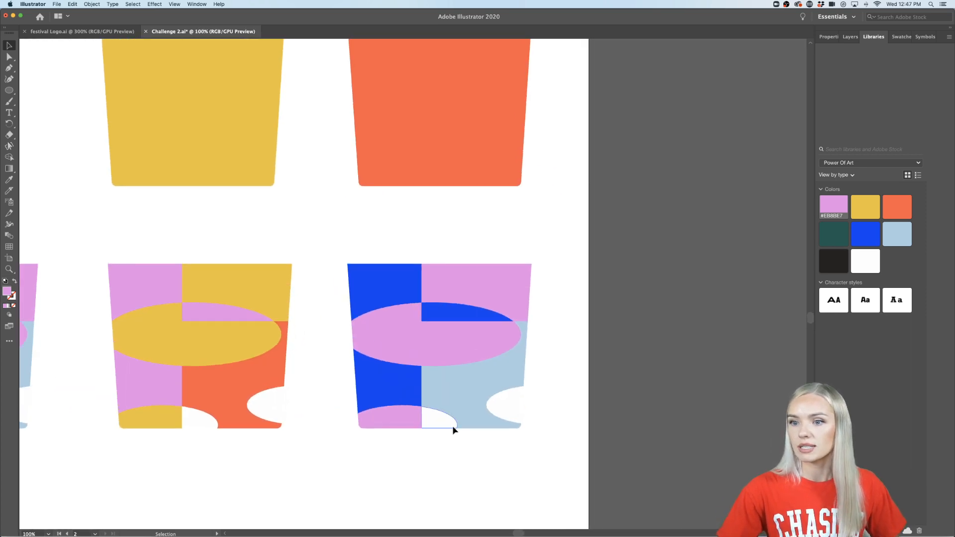
pyautogui.click(396, 393)
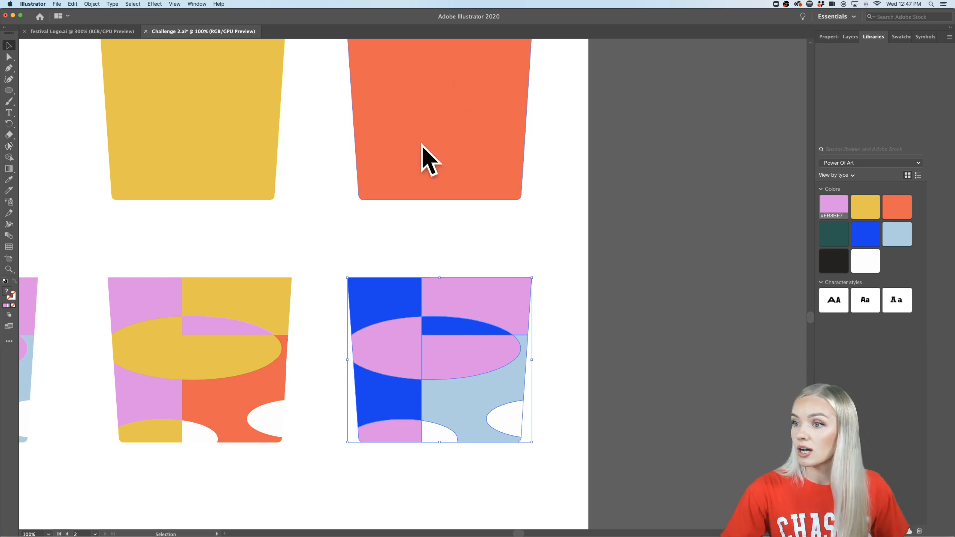
pyautogui.doubleClick(488, 316)
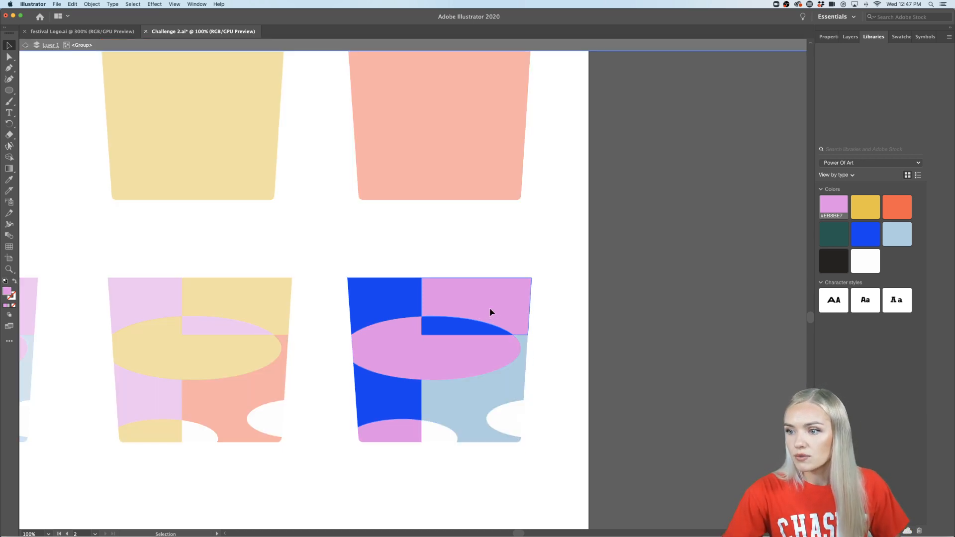
pyautogui.click(490, 312)
pyautogui.keyDown('shift'); pyautogui.click(491, 350); pyautogui.keyUp('shift')
pyautogui.keyDown('shift'); pyautogui.click(395, 351); pyautogui.keyUp('shift')
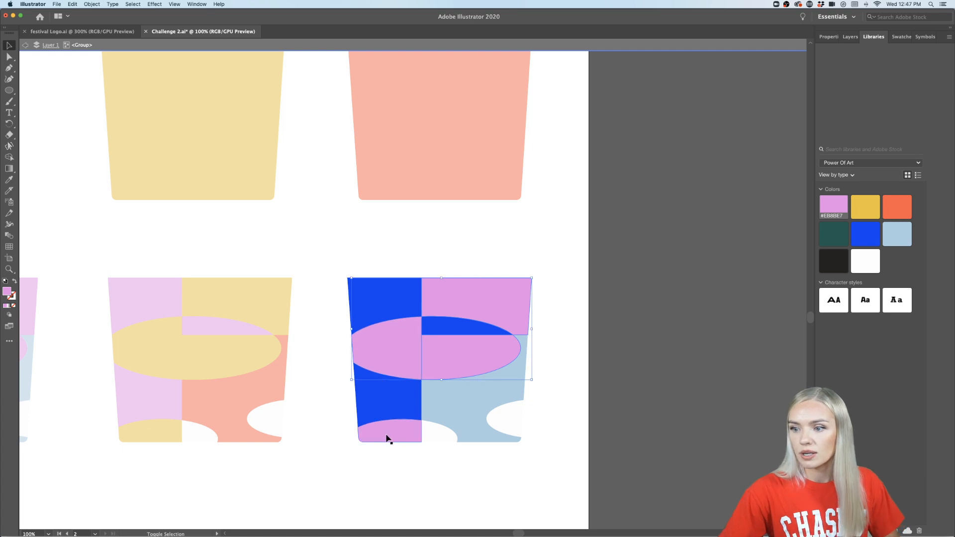
pyautogui.keyDown('shift'); pyautogui.click(388, 438); pyautogui.keyUp('shift')
pyautogui.click(897, 207)
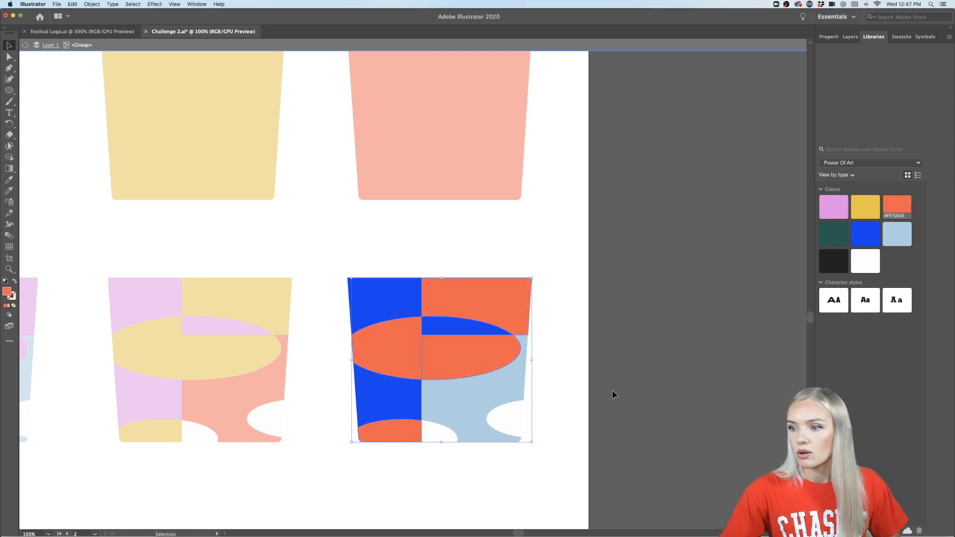
pyautogui.click(613, 391)
# - Fill the third cup's three dark blue pieces with pink from the library
pyautogui.doubleClick(394, 303)
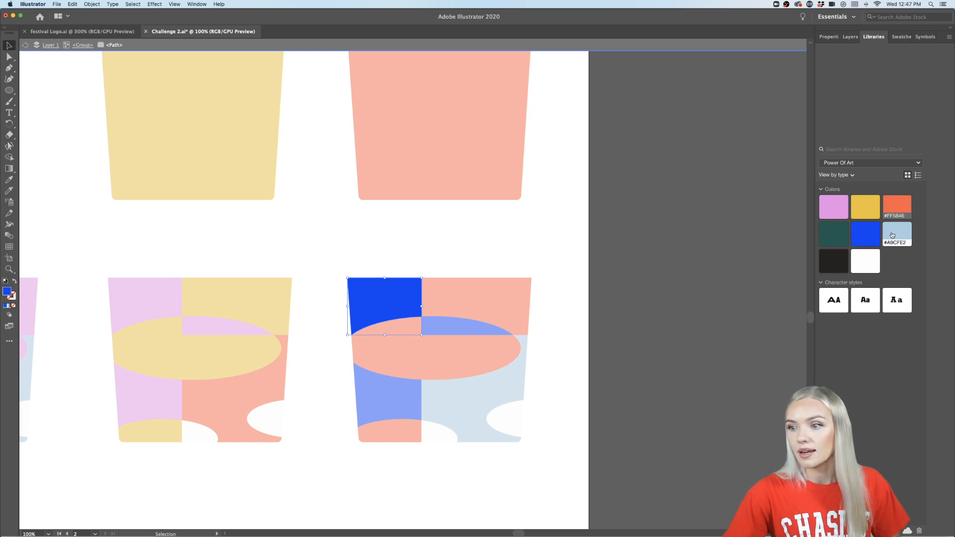
pyautogui.click(838, 209)
pyautogui.doubleClick(620, 386)
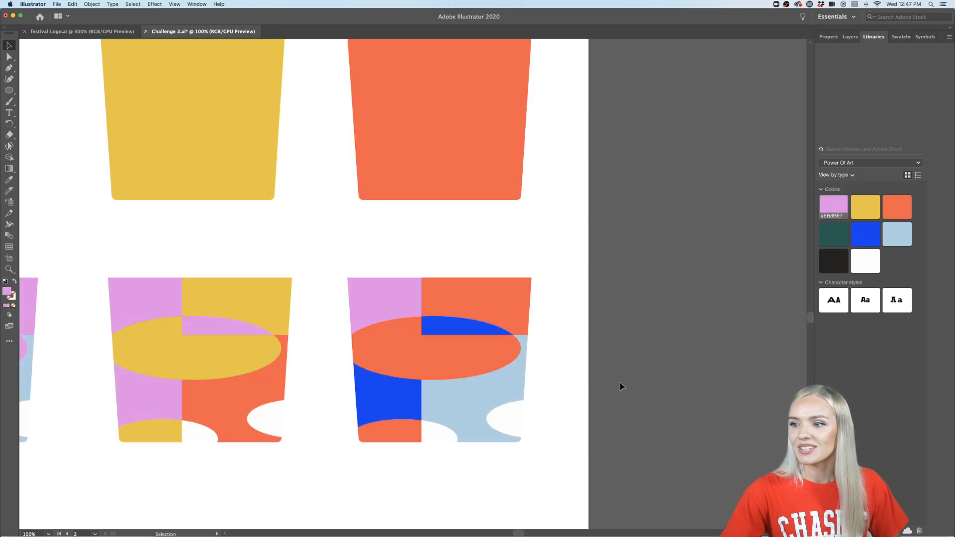
pyautogui.click(471, 329)
pyautogui.doubleClick(470, 329)
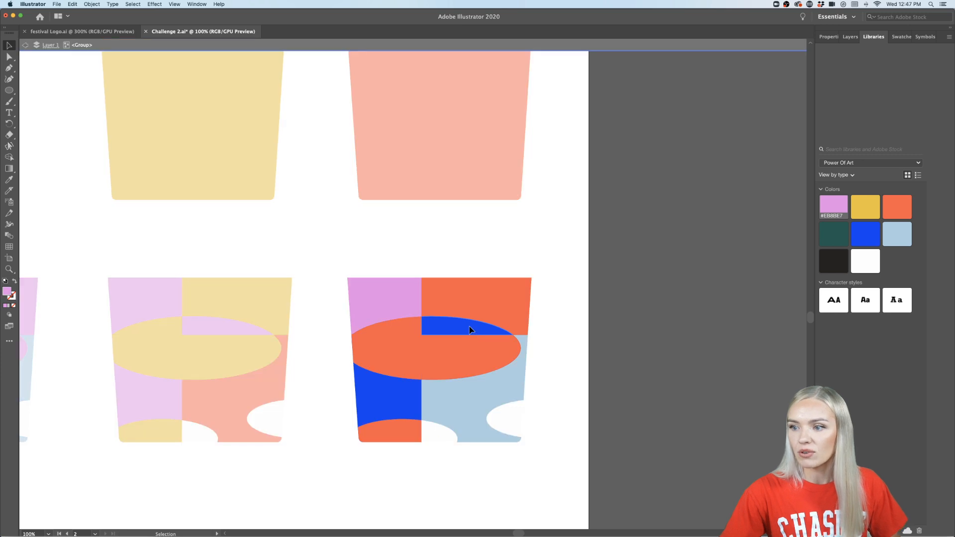
pyautogui.click(470, 329)
pyautogui.keyDown('shift'); pyautogui.click(378, 402); pyautogui.keyUp('shift')
pyautogui.click(834, 206)
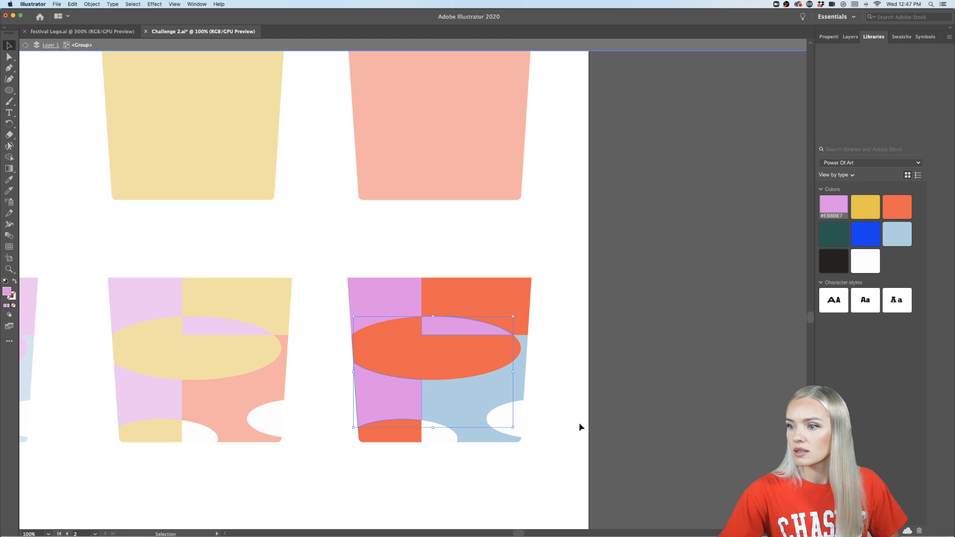
# - Try dark green from the library on the third cup's lower-right light blue piece and exit isolation
pyautogui.click(477, 397)
pyautogui.doubleClick(475, 398)
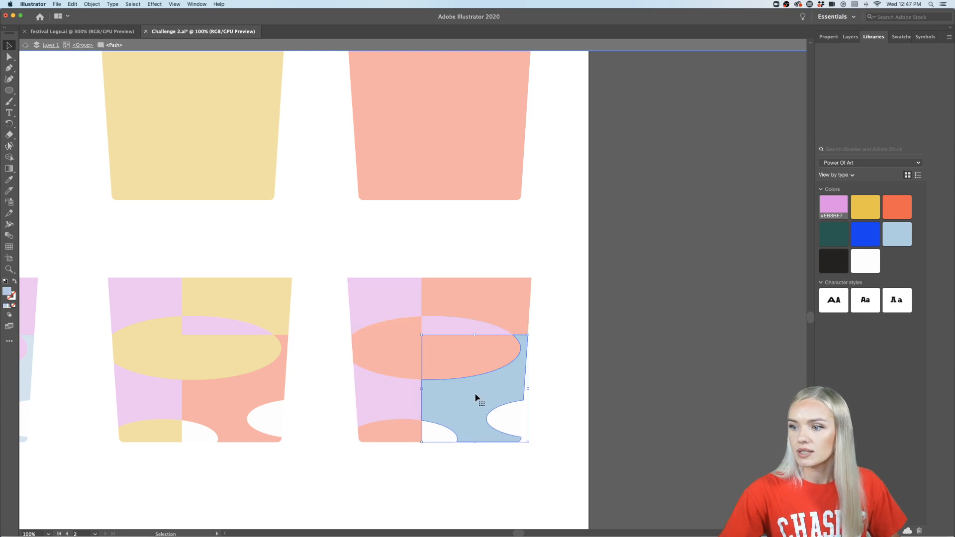
pyautogui.click(833, 234)
pyautogui.doubleClick(652, 413)
pyautogui.scroll(-1, 653, 418)
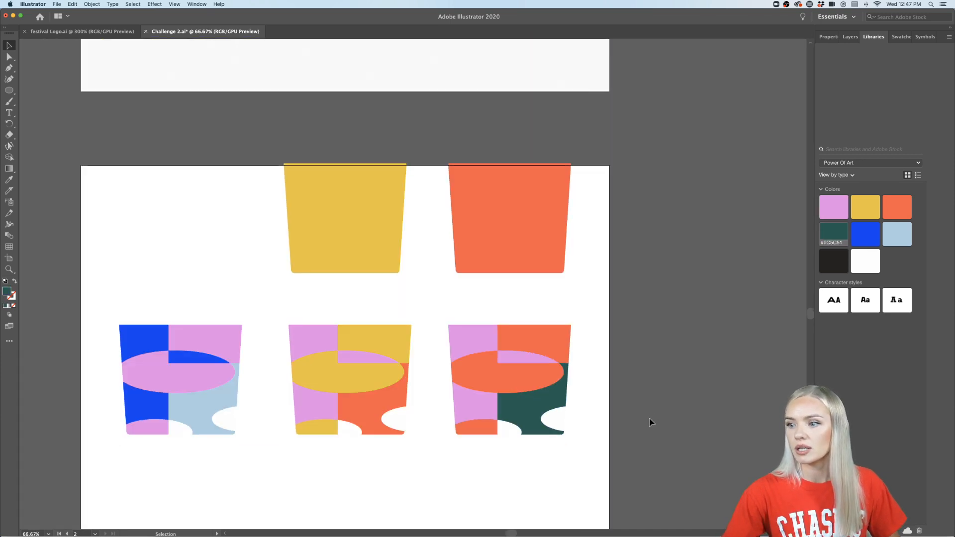
# - Fill the third cup's lower-right dark green piece with yellow #ECC42F from the library and exit the isolated group
pyautogui.scroll(-1, 572, 408)
pyautogui.scroll(-1, 629, 405)
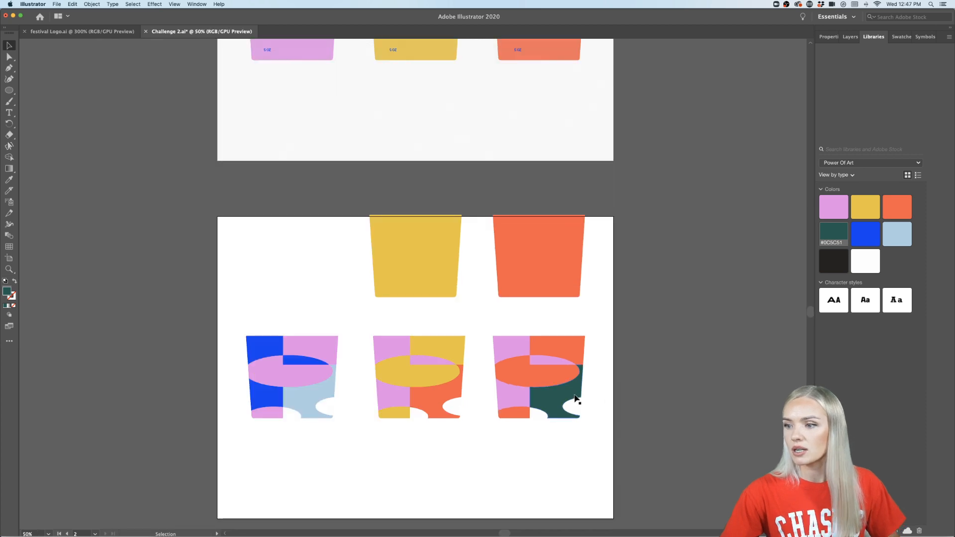
pyautogui.scroll(4, 573, 400)
pyautogui.scroll(-1, 569, 400)
pyautogui.doubleClick(569, 400)
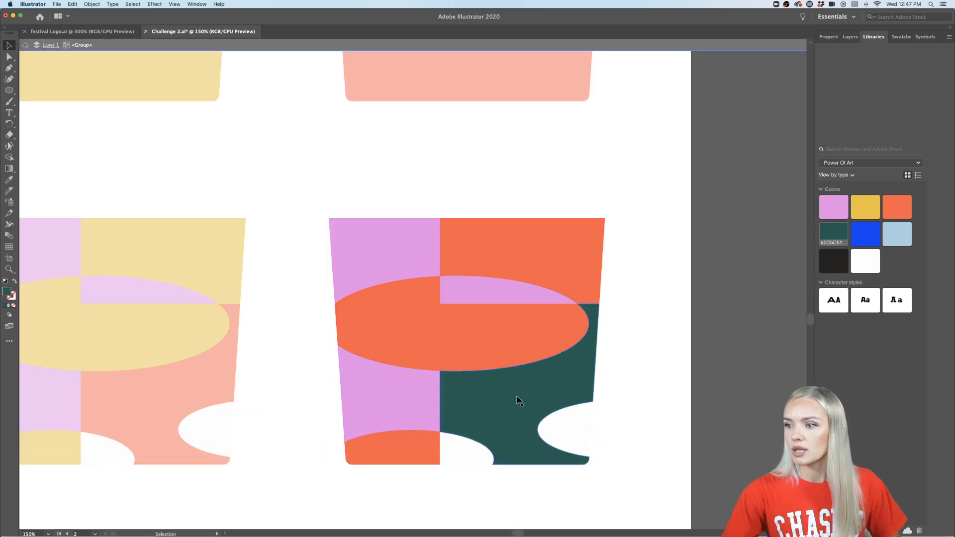
pyautogui.click(875, 208)
pyautogui.scroll(-2, 714, 376)
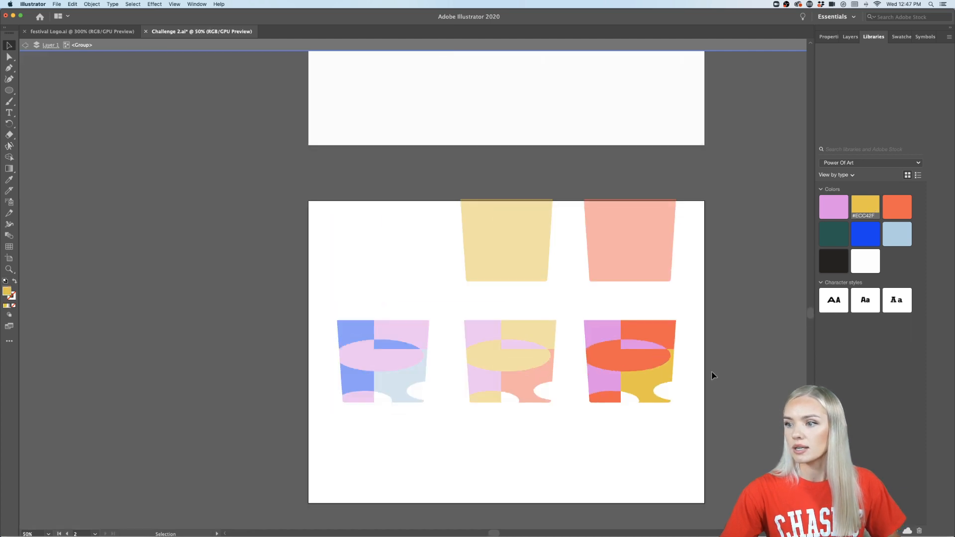
pyautogui.doubleClick(712, 376)
pyautogui.hscroll(4, 711, 377)
pyautogui.scroll(-1, 648, 383)
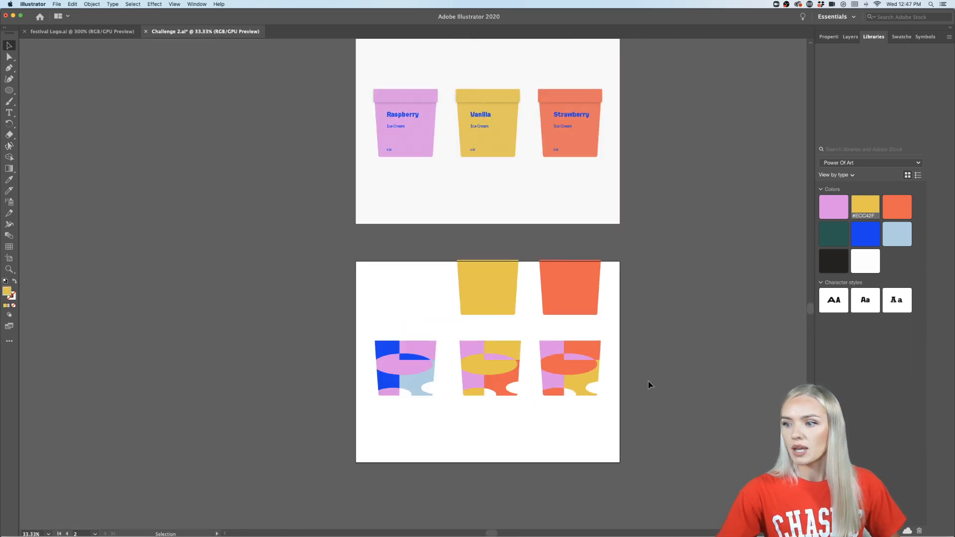
# - Move the blue and pink patterned cup from the lower artboard onto the Raspberry cup, aligned beneath its lid
pyautogui.hscroll(1, 649, 383)
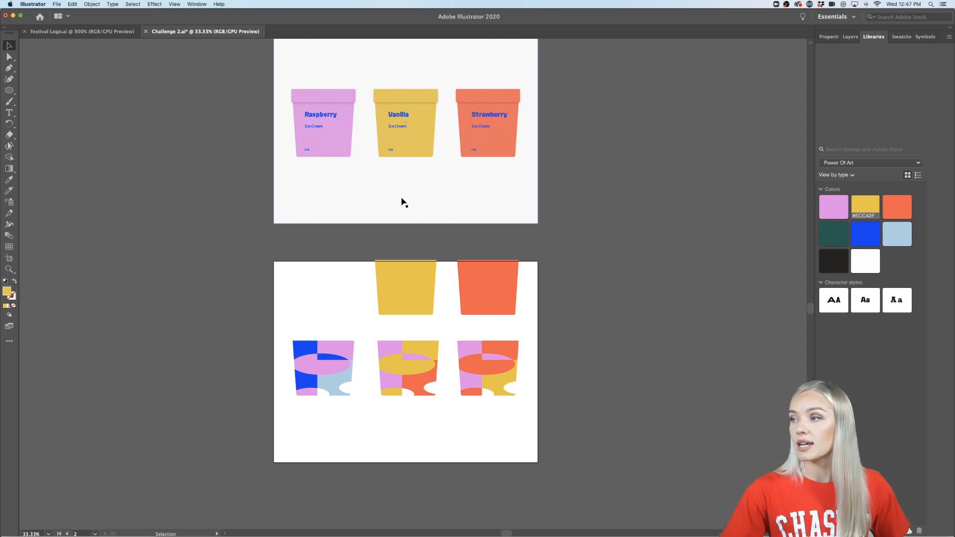
pyautogui.hscroll(1, 403, 201)
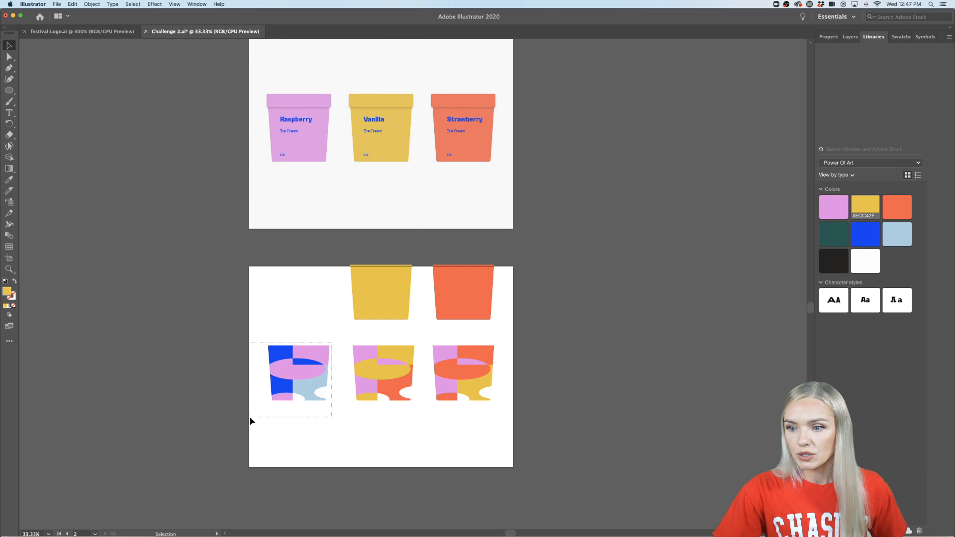
pyautogui.moveTo(250, 417); pyautogui.dragTo(316, 154)
pyautogui.scroll(4, 300, 133)
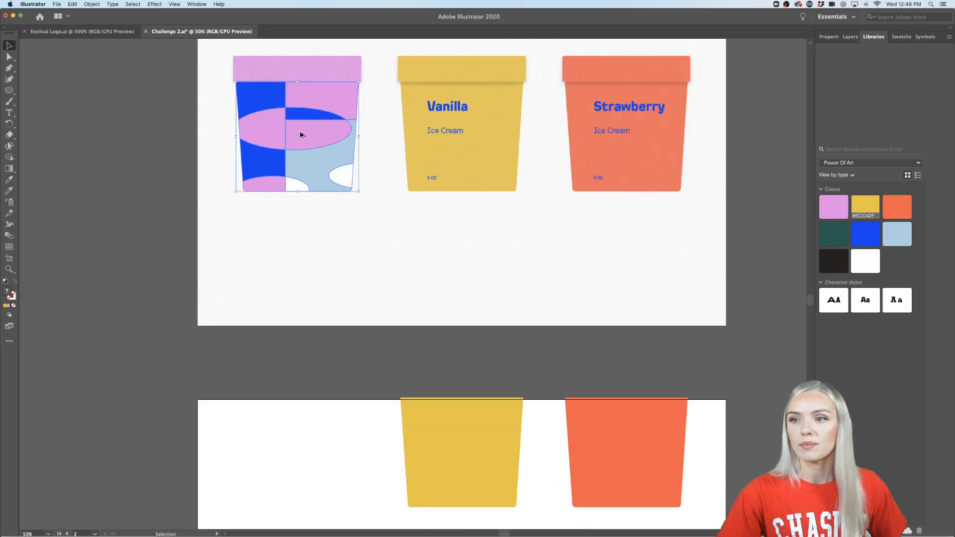
pyautogui.scroll(5, 300, 133)
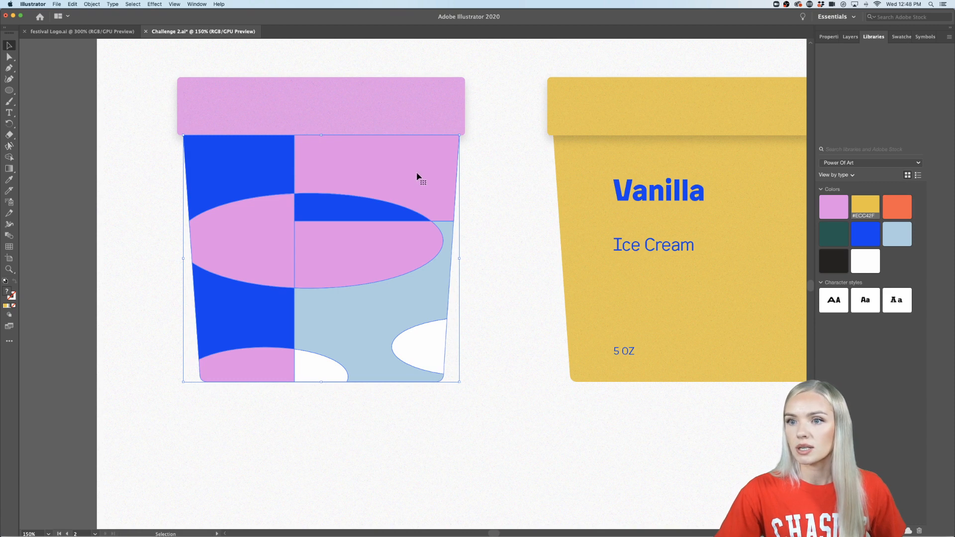
# - Send the pattern on the Raspberry cup backward until it sits behind the label text and the texture overlay
pyautogui.rightClick(417, 176)
pyautogui.moveTo(462, 267)
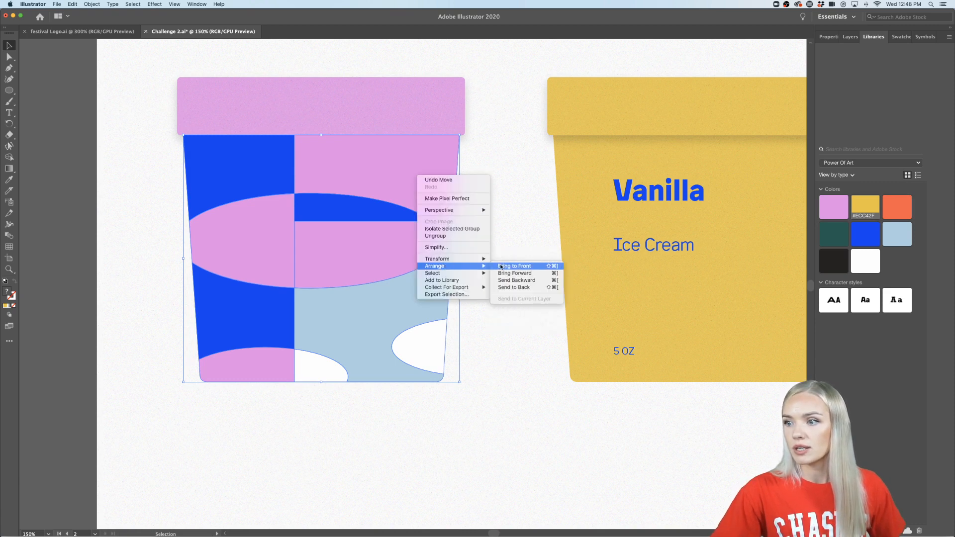
pyautogui.click(511, 282)
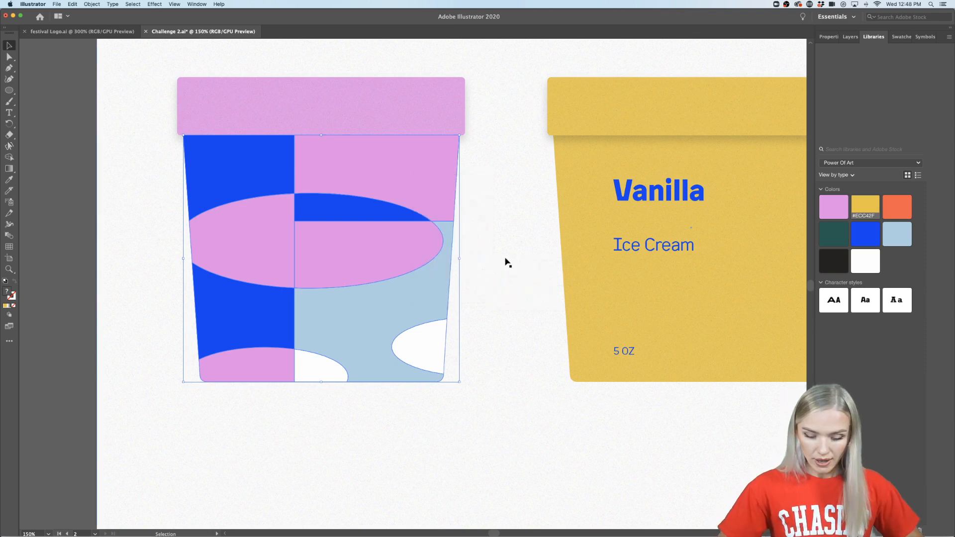
pyautogui.press('a')
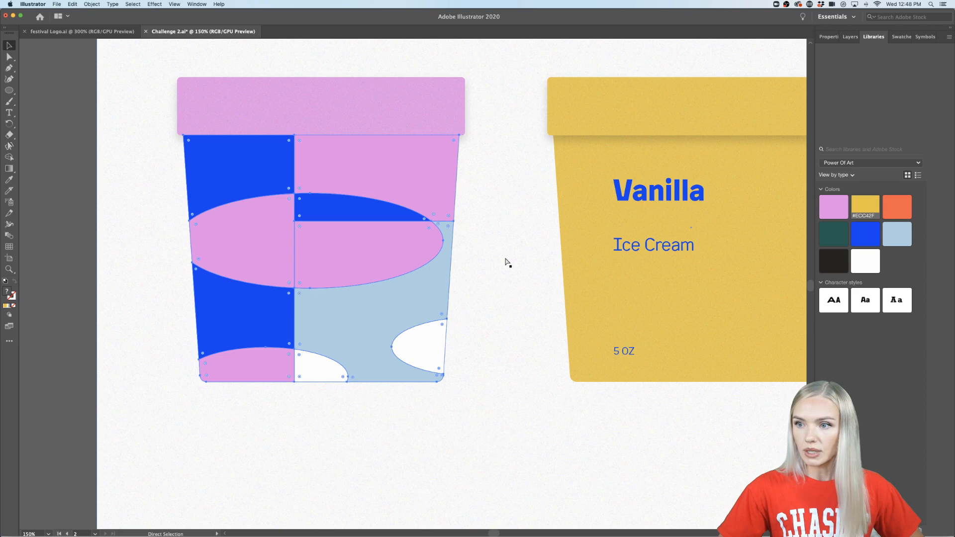
pyautogui.hotkey('ctrl', 'v')
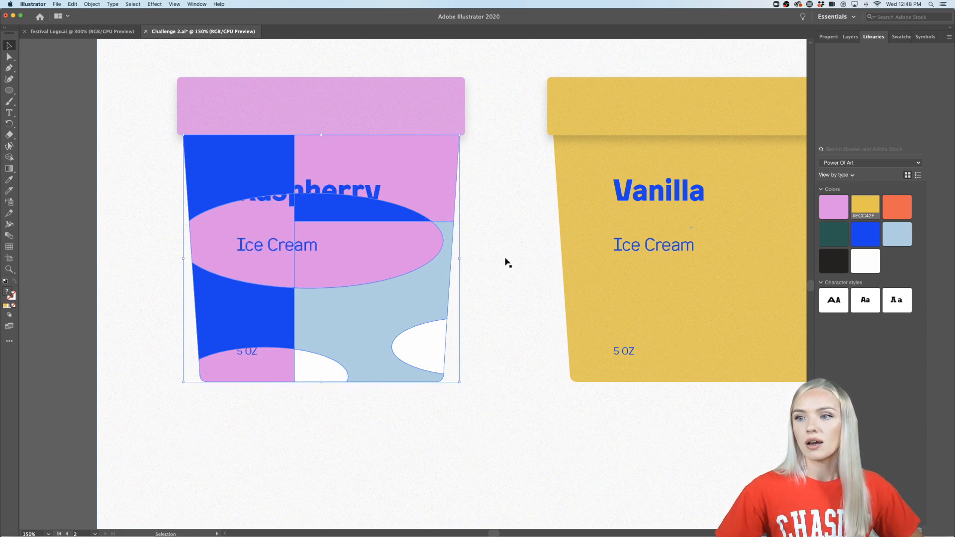
pyautogui.hotkey('ctrl', 'a')
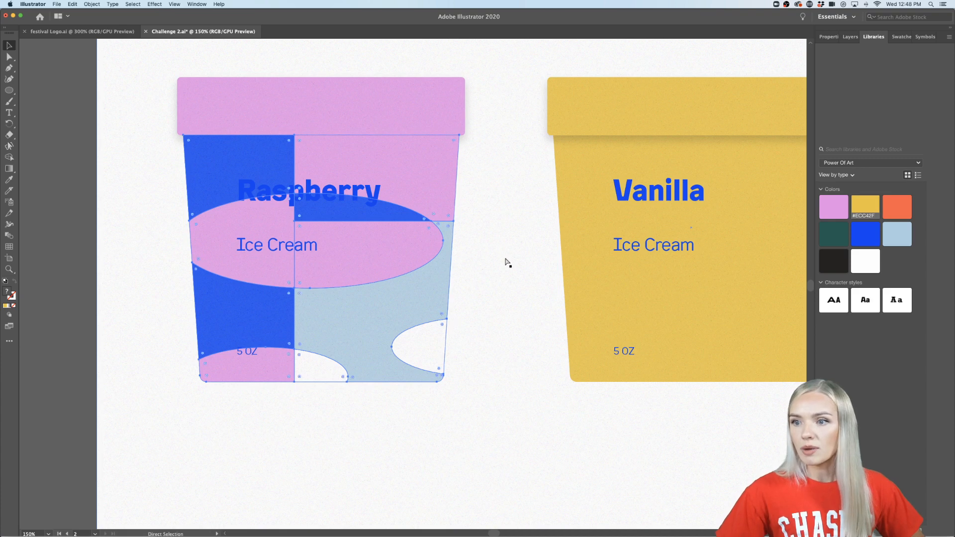
pyautogui.hotkey('ctrl', '7')
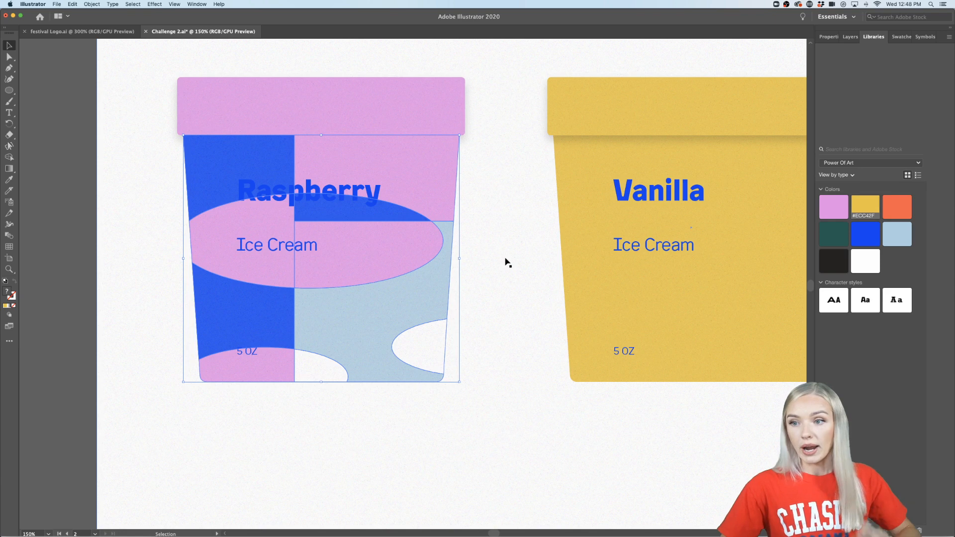
# - Select the Raspberry, Ice Cream and 5 OZ text blocks on the Raspberry cup together
pyautogui.click(360, 193)
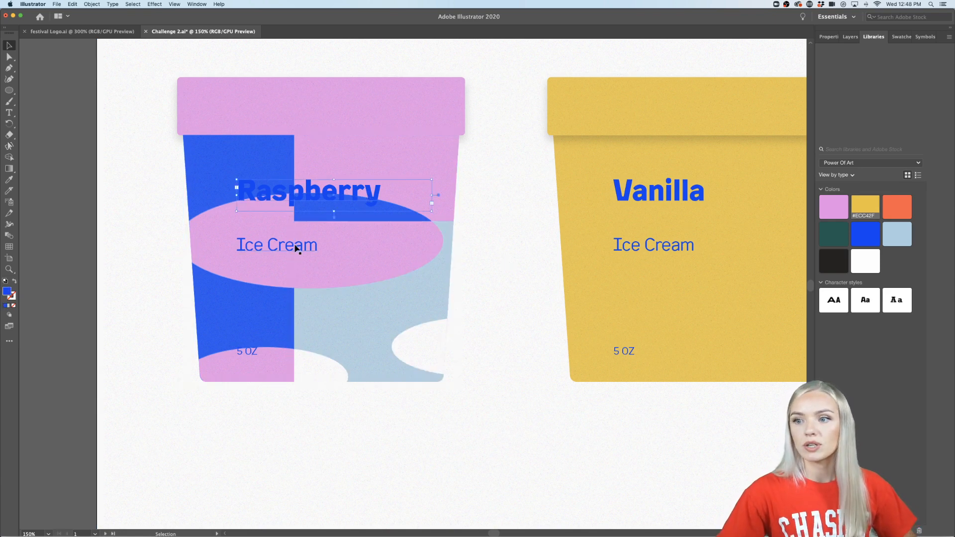
pyautogui.keyDown('shift'); pyautogui.click(298, 250); pyautogui.keyUp('shift')
pyautogui.keyDown('shift'); pyautogui.click(244, 353); pyautogui.keyUp('shift')
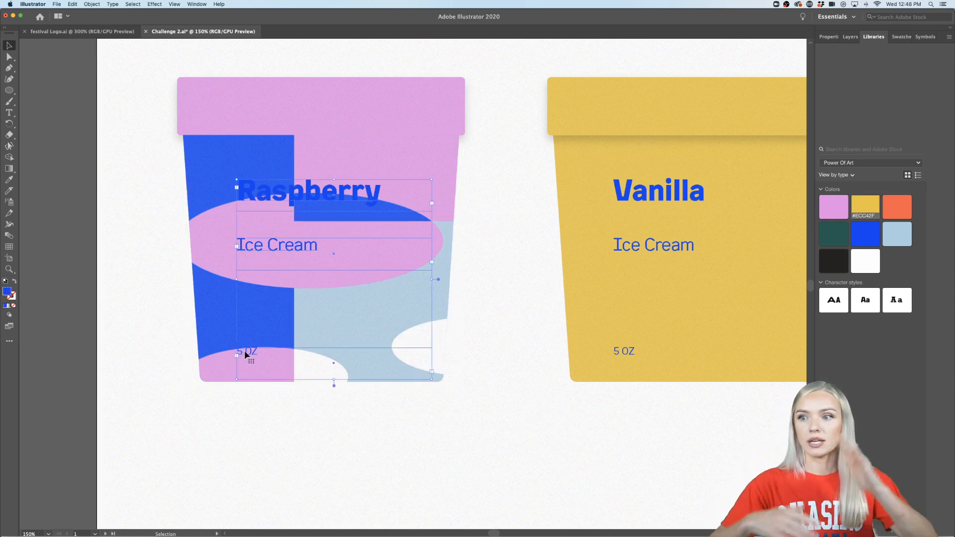
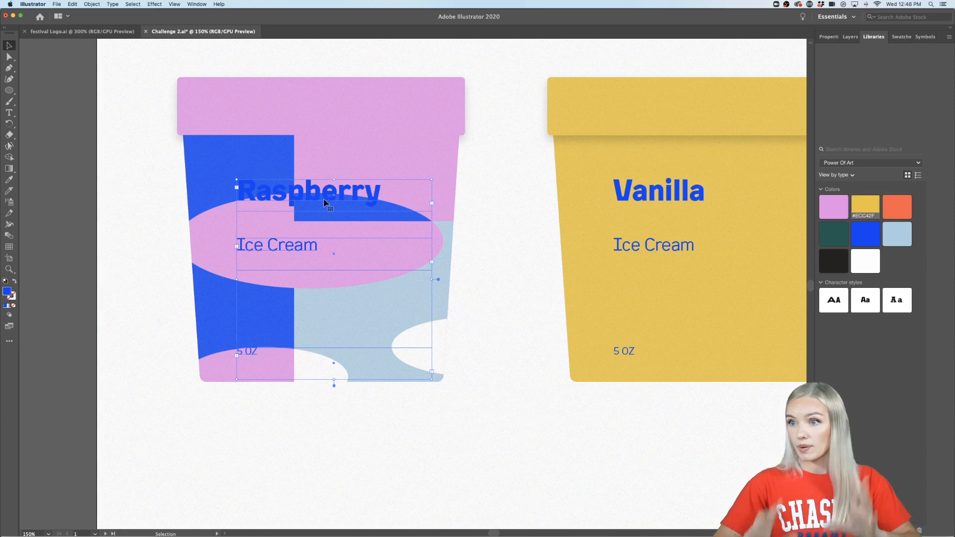
# - Try yellow, orange and light blue library fills on the Raspberry cup's selected text blocks, settling on near-black #262221
pyautogui.click(874, 203)
pyautogui.click(903, 206)
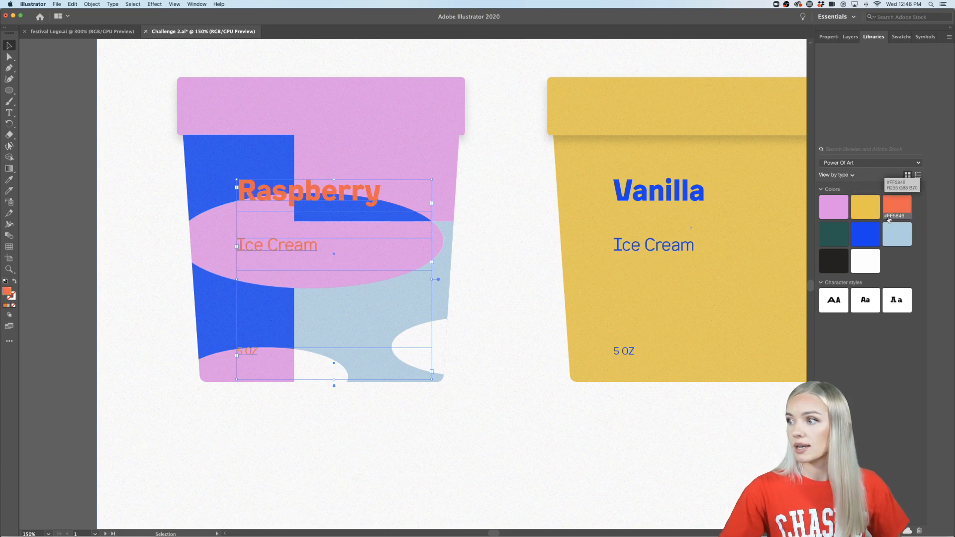
pyautogui.click(892, 233)
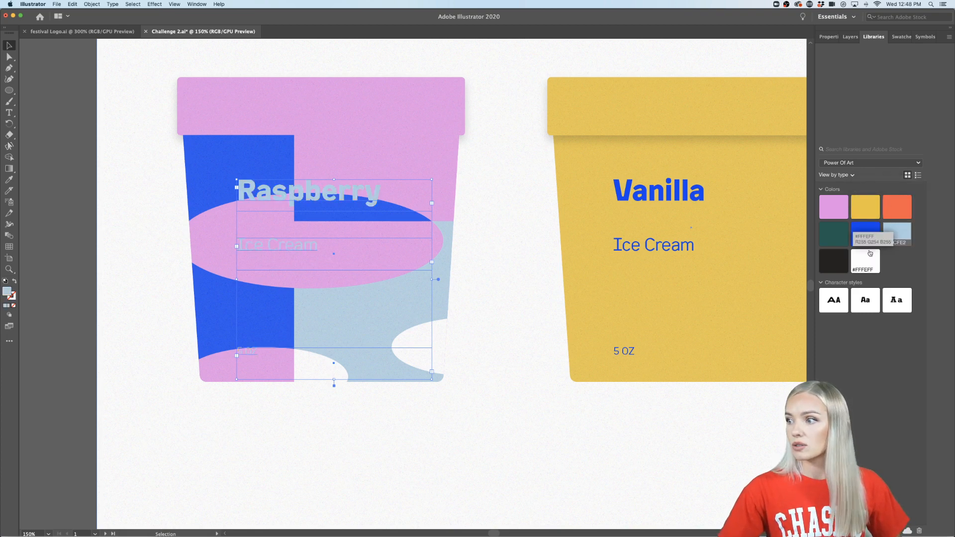
pyautogui.click(832, 257)
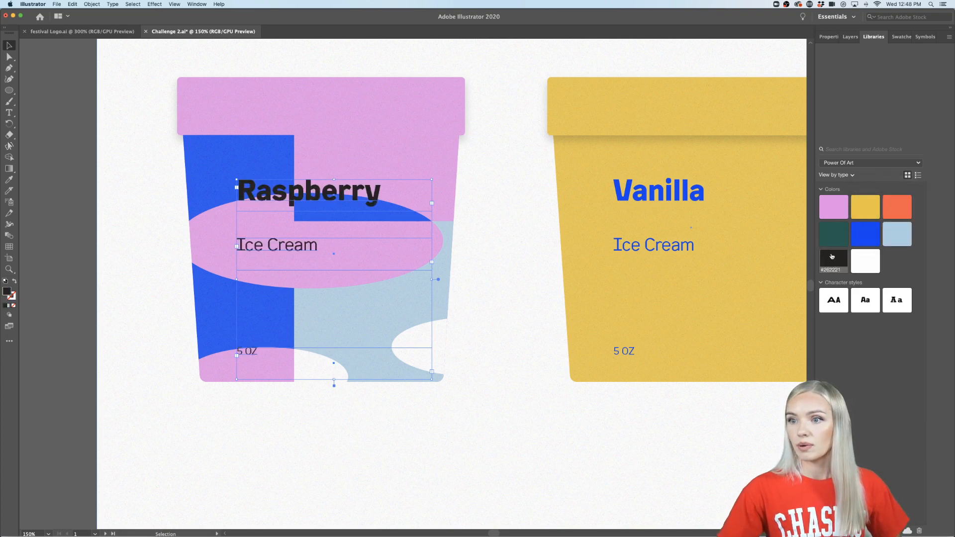
# - Select the artboard-sized background object behind the three cups and lock it
pyautogui.click(509, 439)
pyautogui.press('super+0')
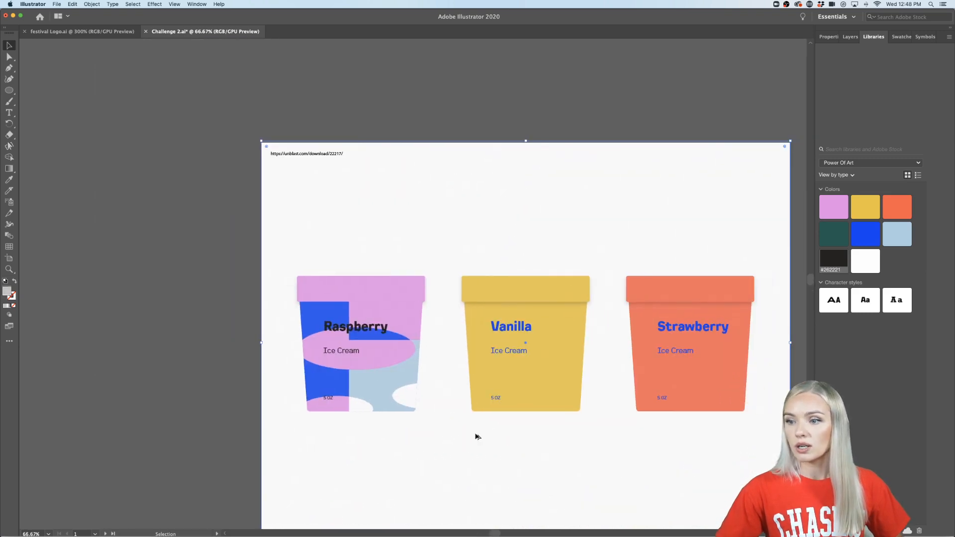
pyautogui.press('super+1')
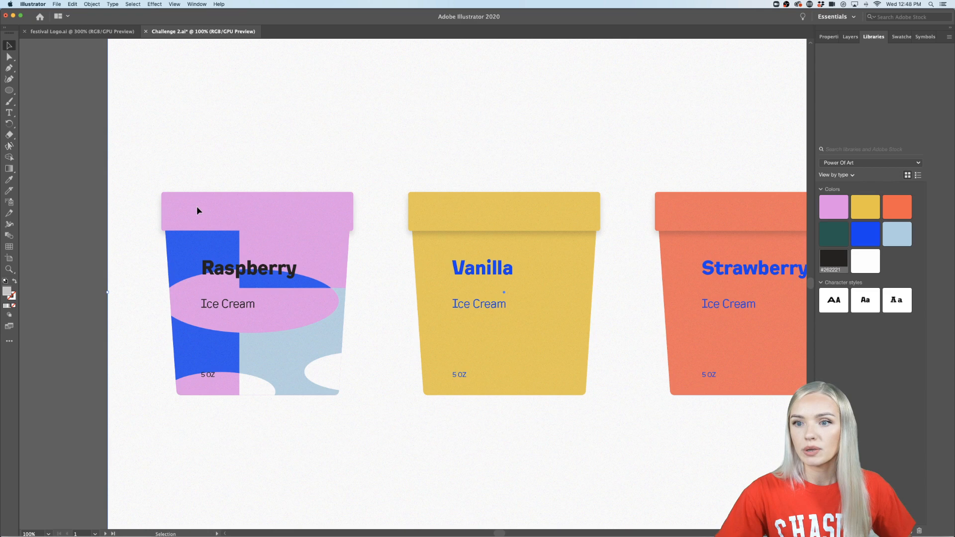
pyautogui.keyDown('alt'); pyautogui.scroll(-1, 127, 228); pyautogui.keyUp('alt')
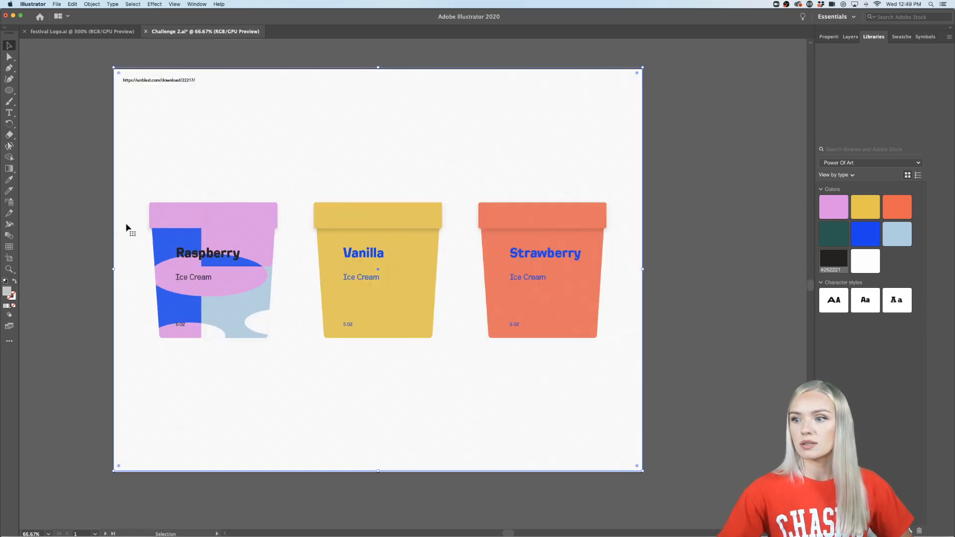
pyautogui.click(219, 120)
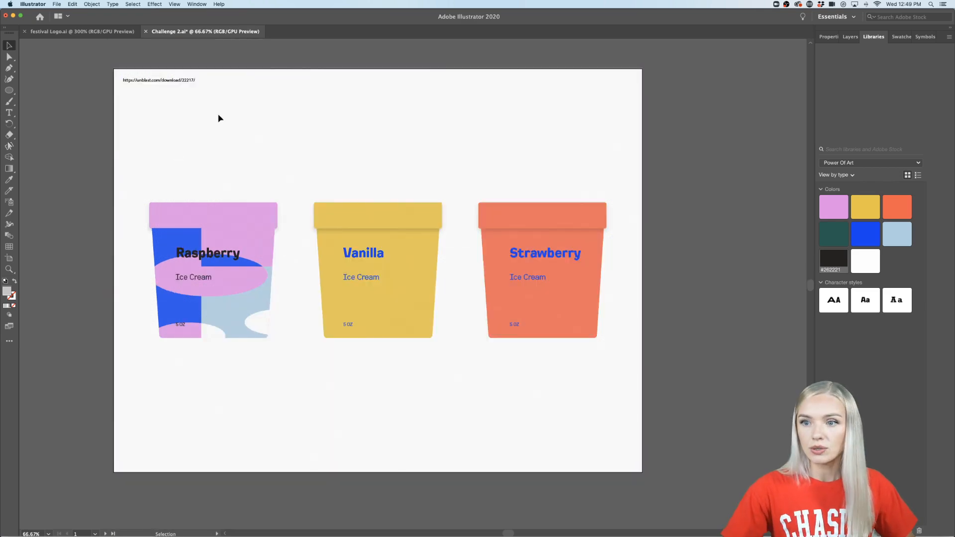
# - Bring the Raspberry cup's pink lid to the front of the stacking order and deselect it
pyautogui.keyDown('alt'); pyautogui.scroll(1, 213, 212); pyautogui.keyUp('alt')
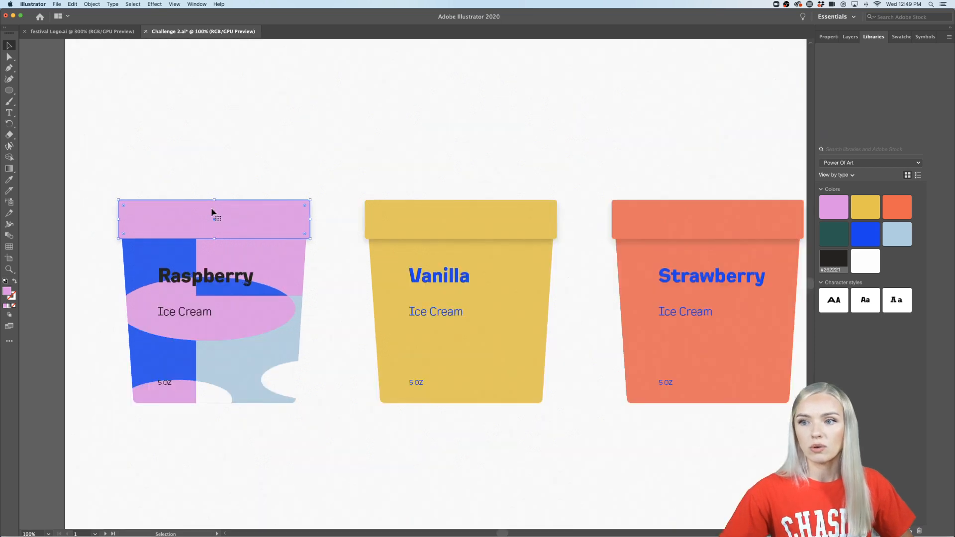
pyautogui.rightClick(249, 226)
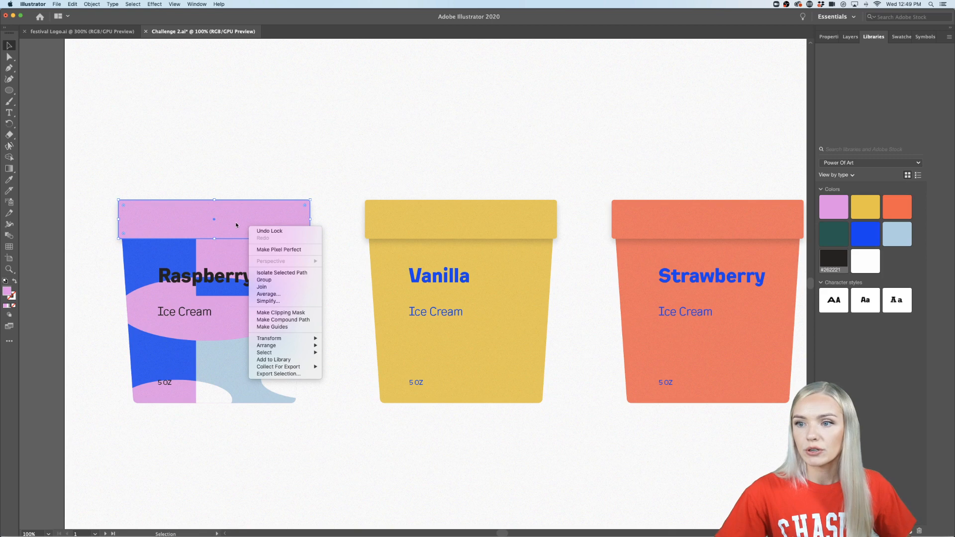
pyautogui.moveTo(294, 345)
pyautogui.click(331, 350)
pyautogui.click(308, 459)
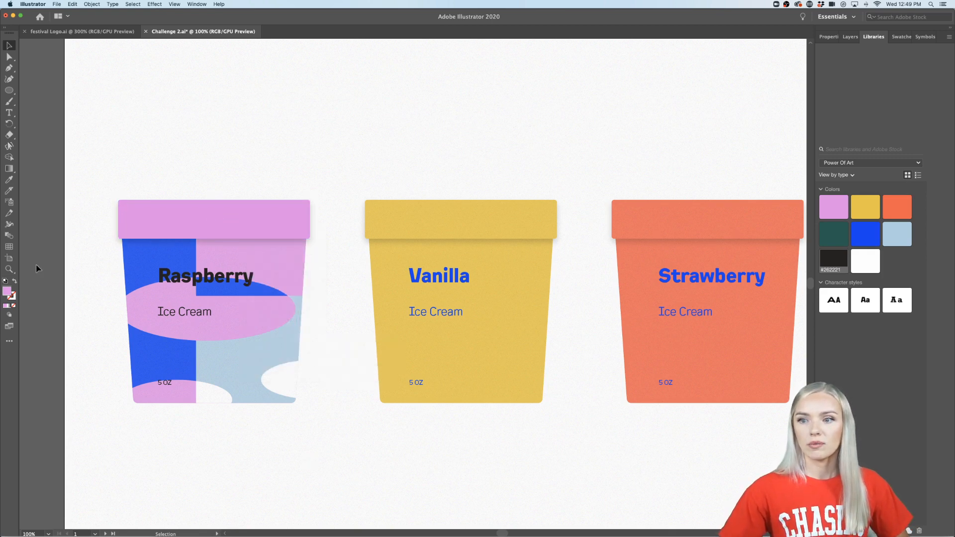
# - Examine the Raspberry cup beside the plain Vanilla and Strawberry cups and the patterned cups on the lower artboard
pyautogui.press('super+minus')
pyautogui.press('super+equal')
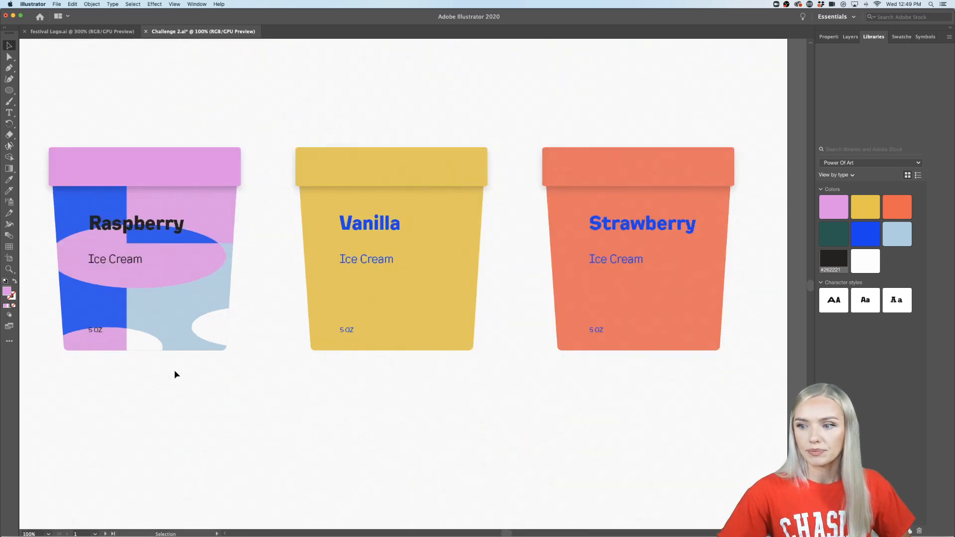
pyautogui.press('super+minus')
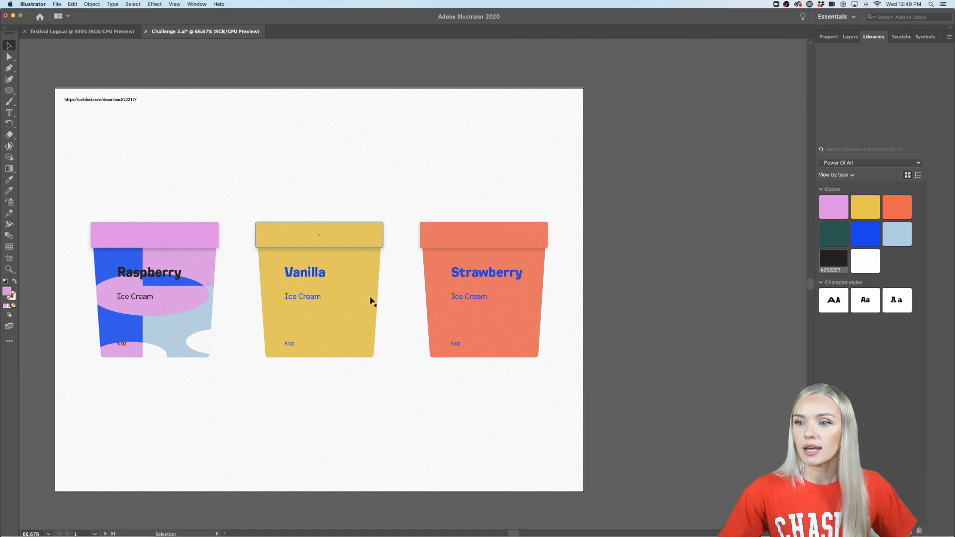
pyautogui.press('super+minus')
pyautogui.press('super+minus')
pyautogui.scroll(-6, 390, 426)
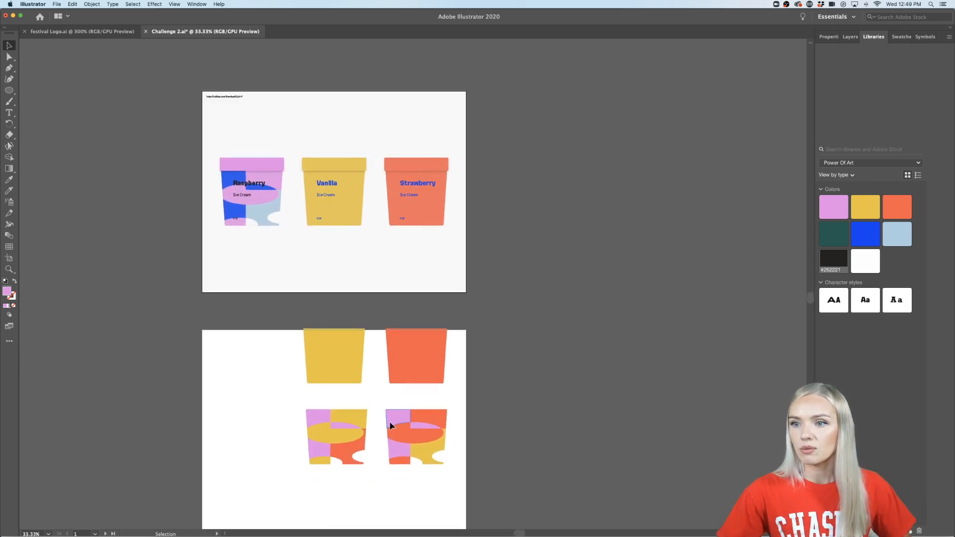
pyautogui.press('super+equal')
pyautogui.press('super+equal')
pyautogui.press('super+equal')
pyautogui.press('super+minus')
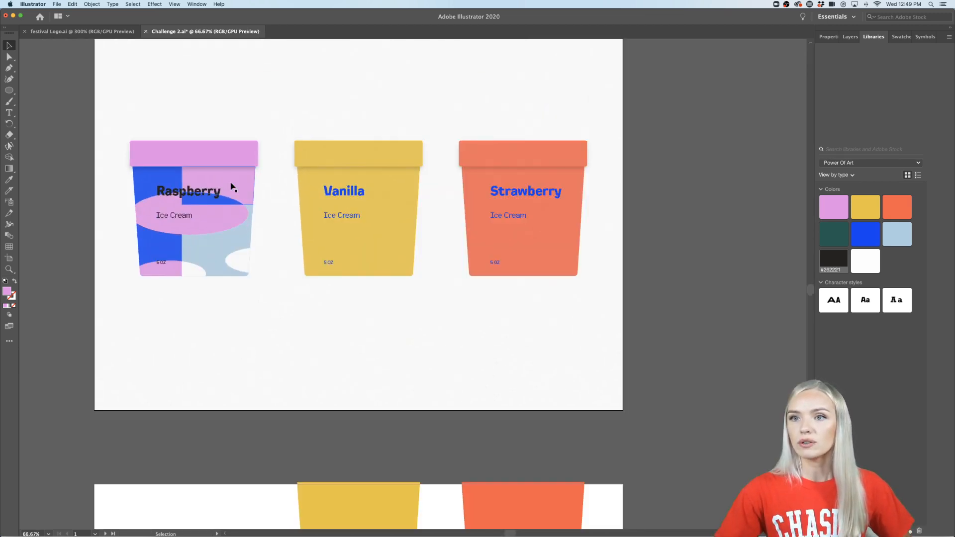
pyautogui.scroll(3, 230, 188)
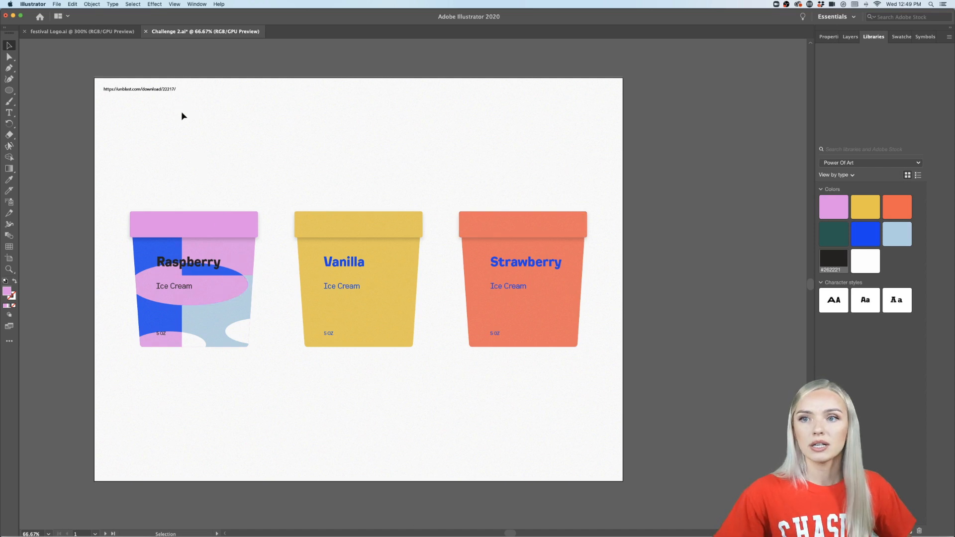
# - Draw a pink rectangle with the Rectangle tool covering the whole upper artboard
pyautogui.click(10, 91)
pyautogui.click(40, 90)
pyautogui.moveTo(95, 78); pyautogui.dragTo(626, 483)
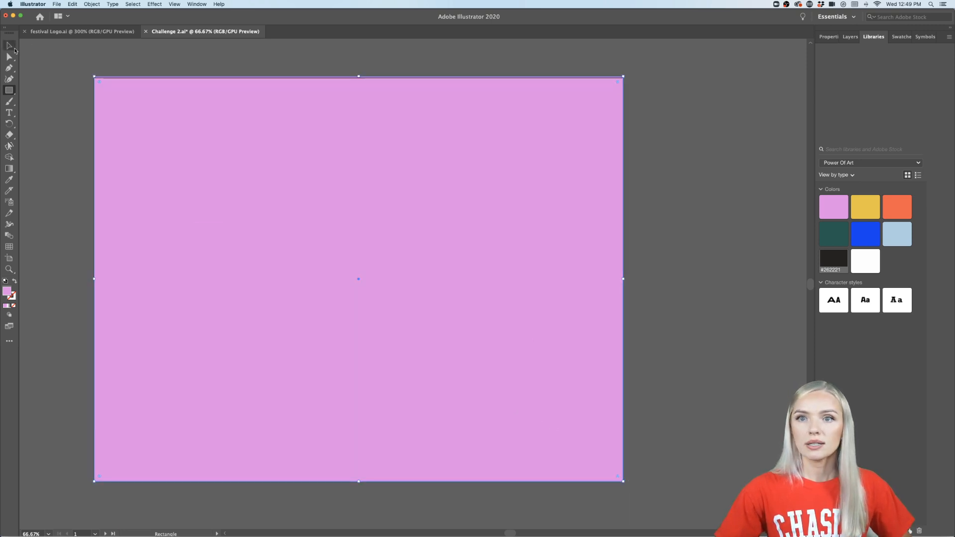
pyautogui.click(12, 47)
# - Send the artboard-sized pink rectangle to the back, behind the three cups, and deselect it
pyautogui.rightClick(223, 237)
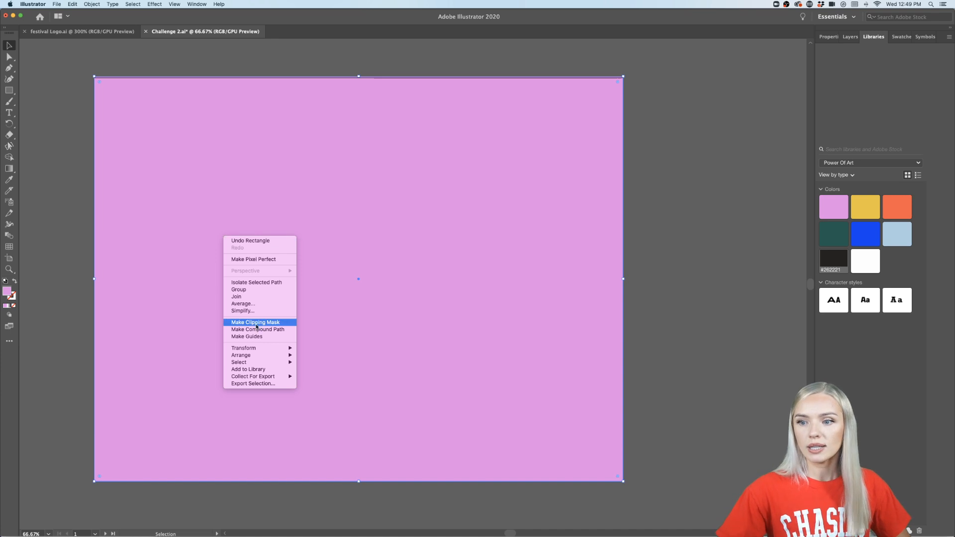
pyautogui.moveTo(279, 355)
pyautogui.click(318, 377)
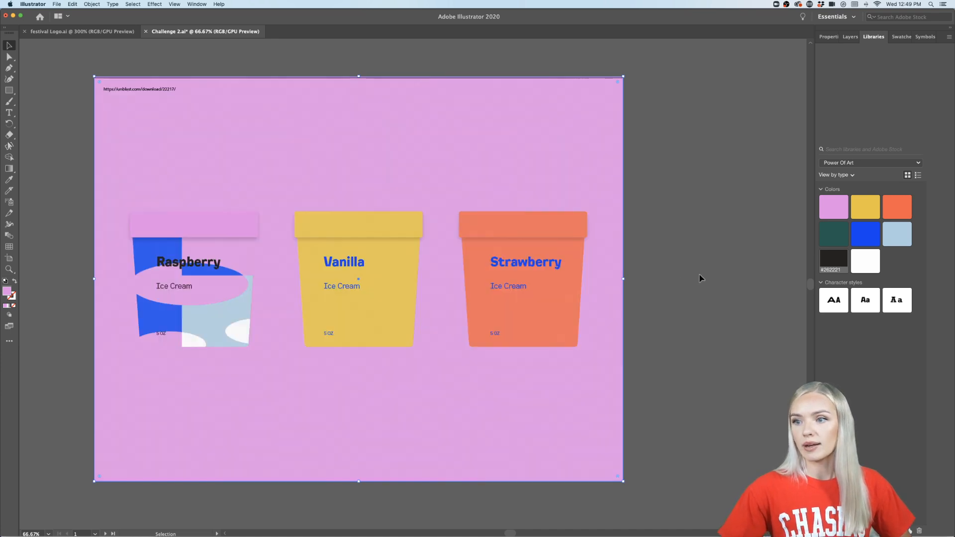
pyautogui.click(701, 299)
# - Change the background rectangle's fill to purple #C935C9 and deselect it
pyautogui.click(199, 420)
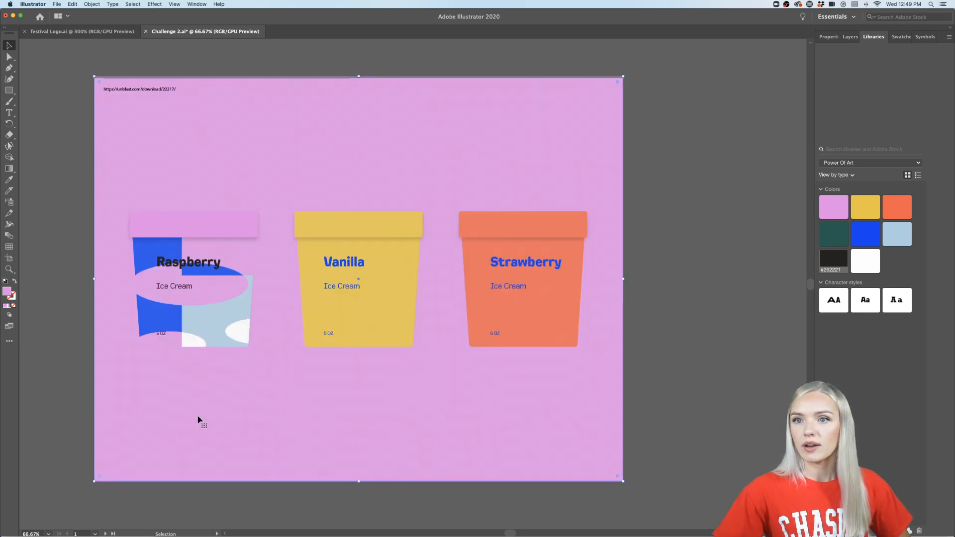
pyautogui.doubleClick(7, 293)
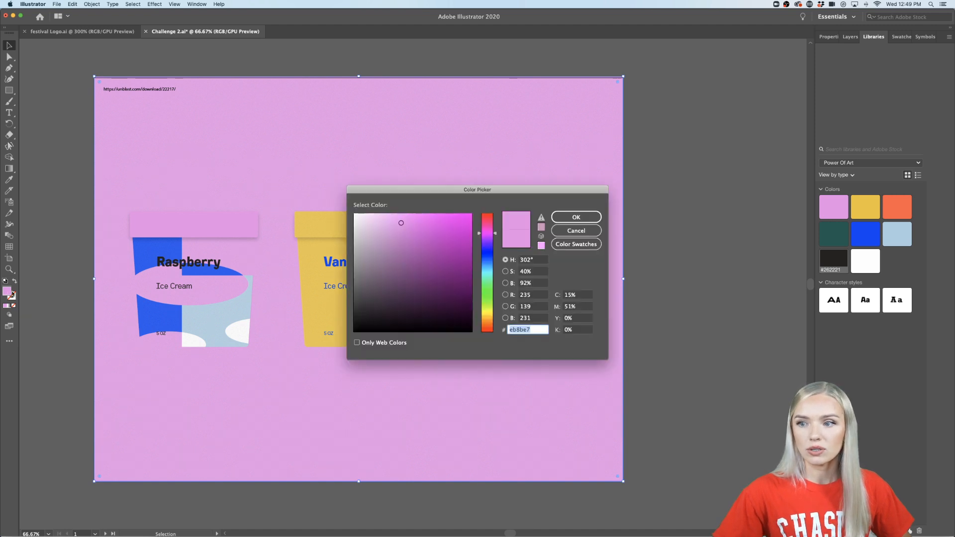
pyautogui.click(441, 235)
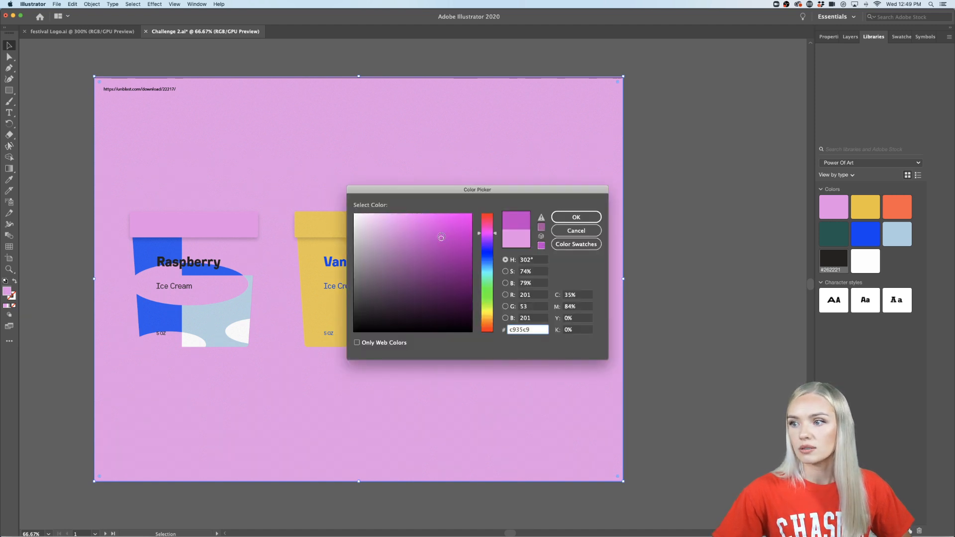
pyautogui.click(576, 217)
pyautogui.click(693, 246)
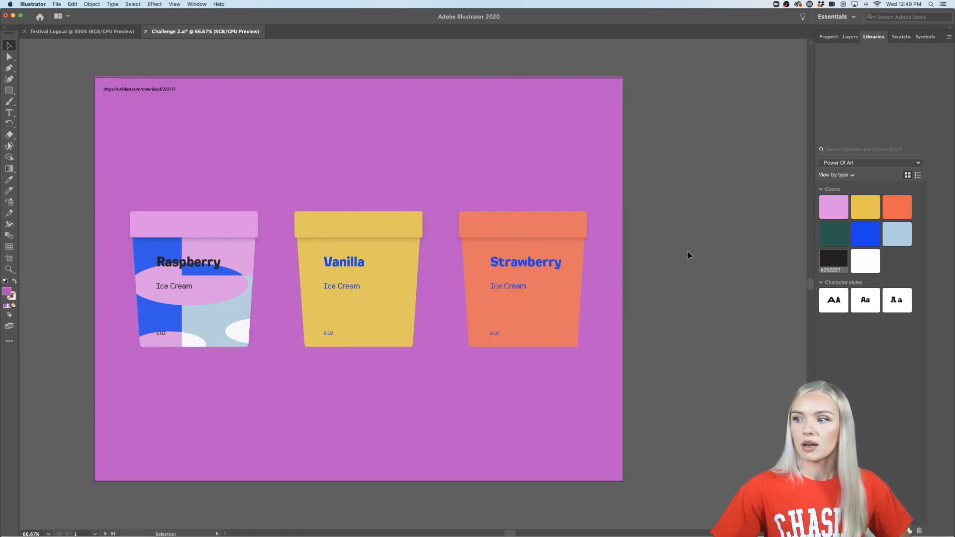
# - Fill the Raspberry title on the first cup with orange #FF5846 from the library
pyautogui.scroll(1, 177, 345)
pyautogui.scroll(2, 178, 342)
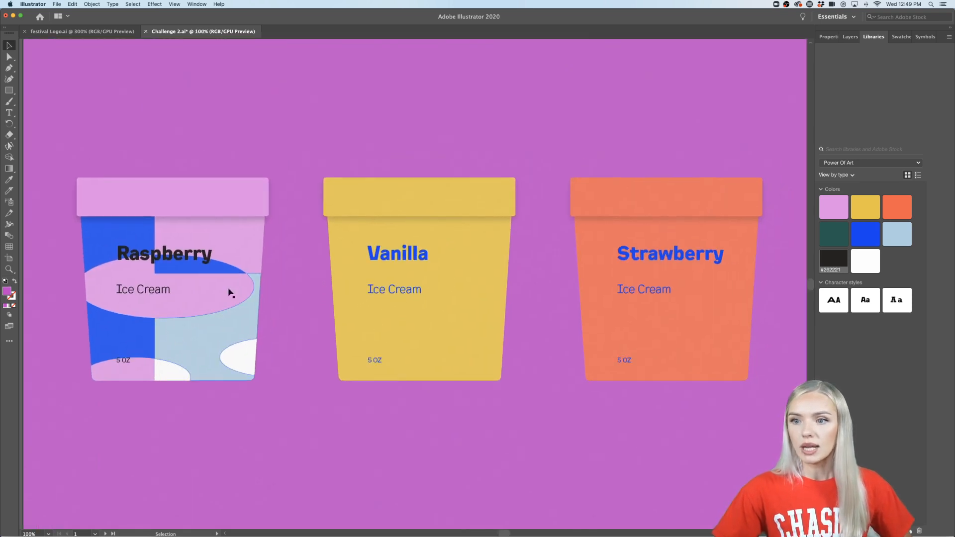
pyautogui.hscroll(2, 347, 258)
pyautogui.click(171, 282)
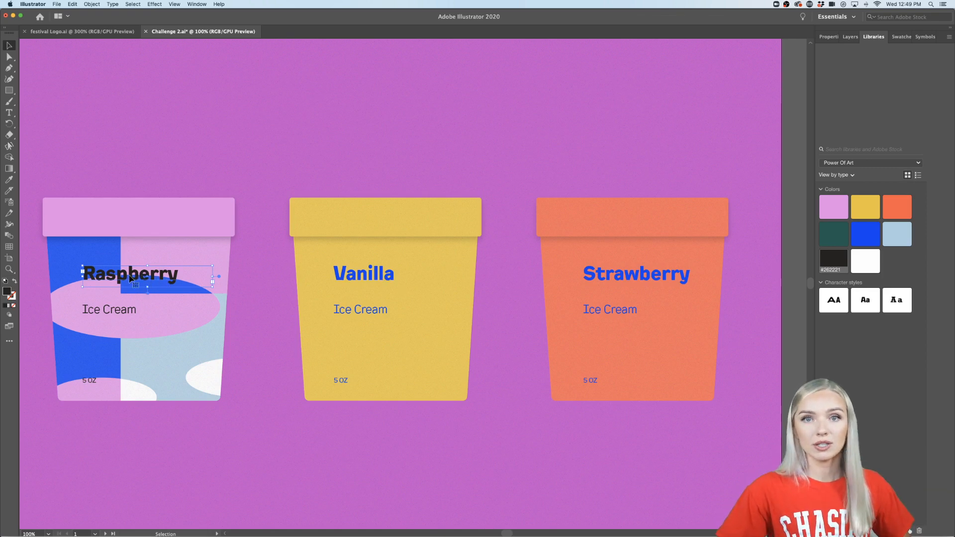
pyautogui.click(905, 206)
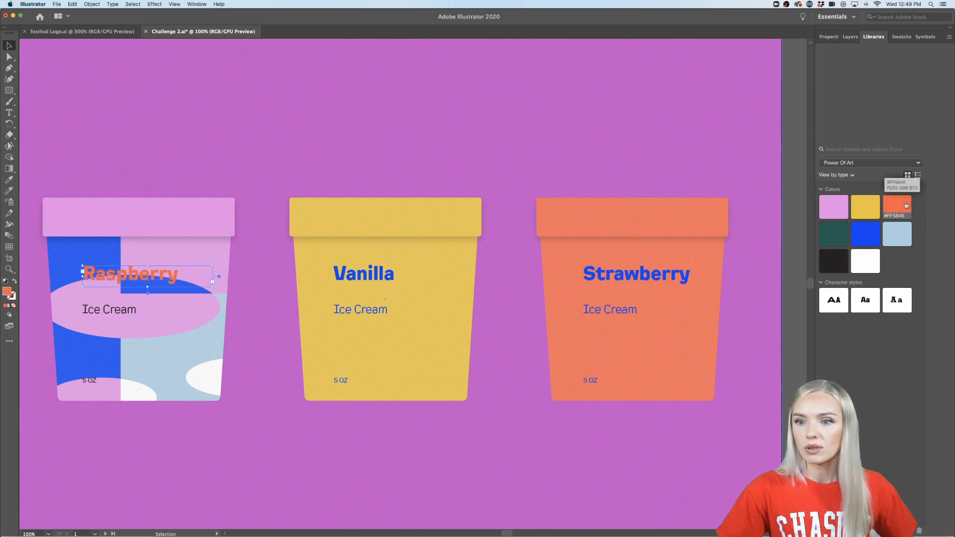
pyautogui.click(285, 462)
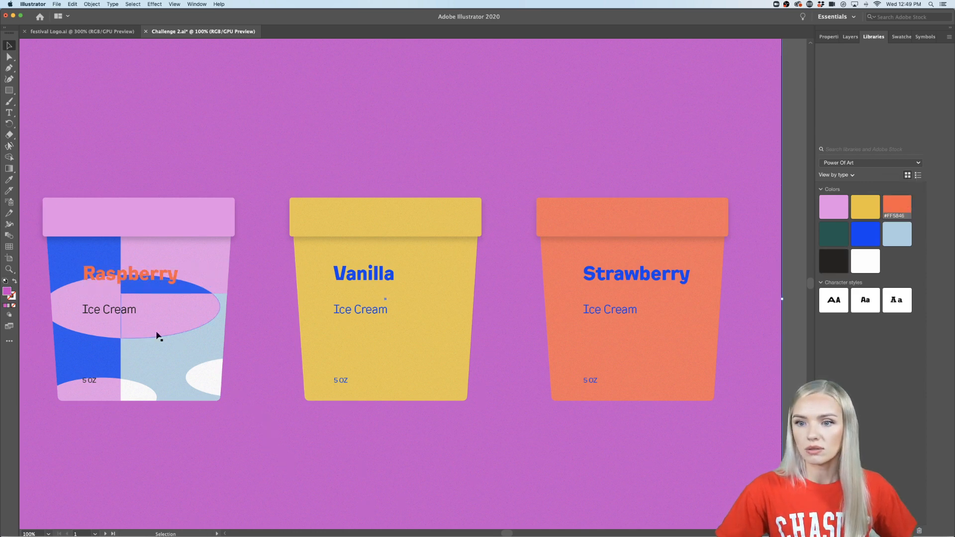
# - Fill the Ice Cream text on the Raspberry cup with blue #0540F4 from the library
pyautogui.click(128, 312)
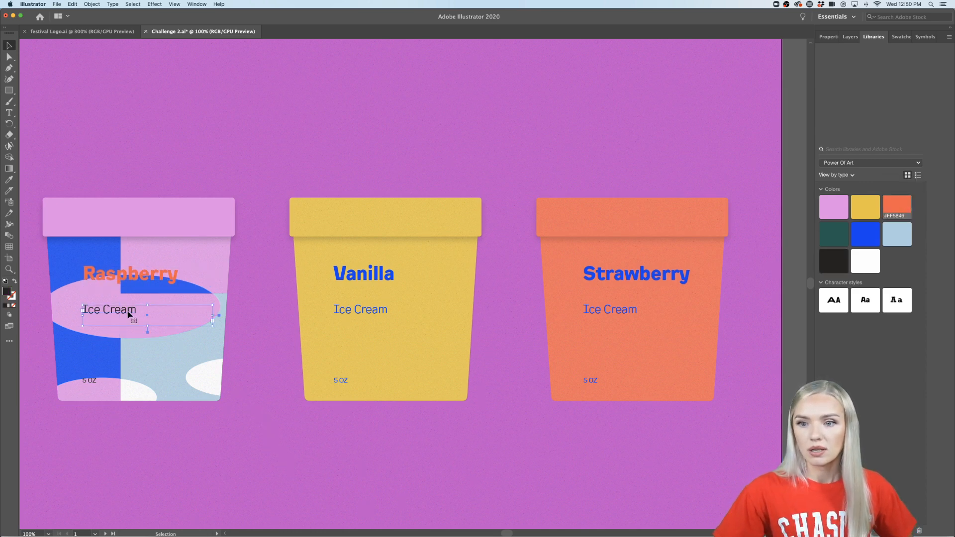
pyautogui.click(838, 239)
pyautogui.click(868, 238)
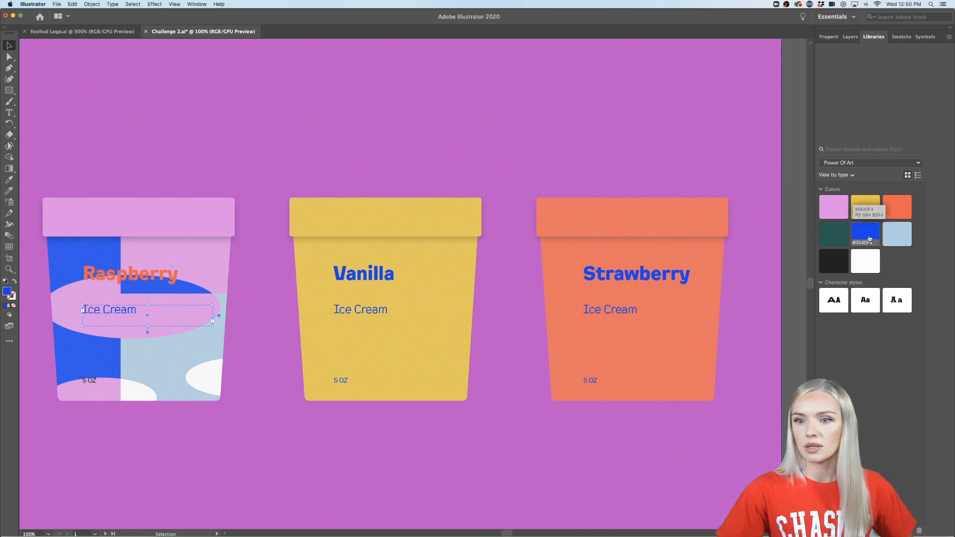
# - Move the 5 OZ text on the Raspberry, Vanilla and Strawberry cups slightly down, keeping all three level
pyautogui.click(90, 383)
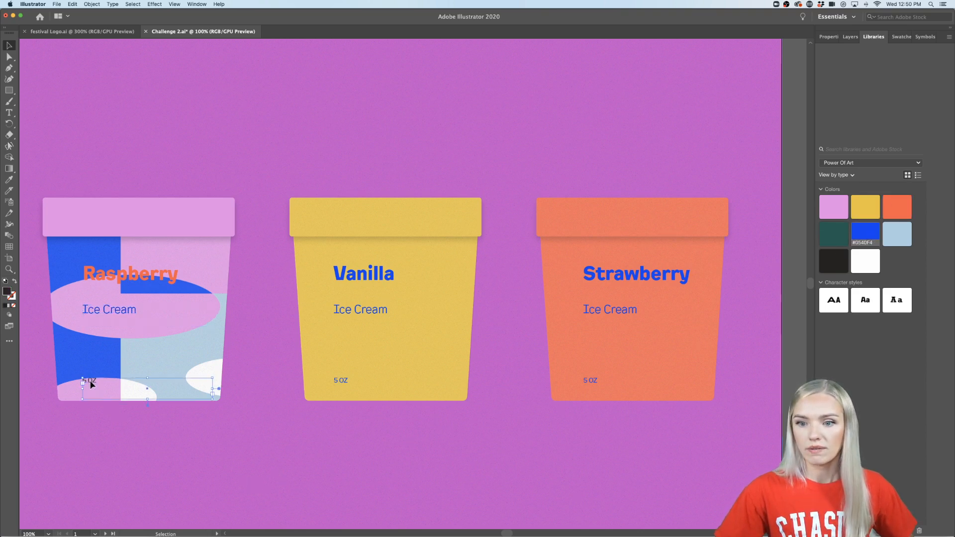
pyautogui.moveTo(91, 382); pyautogui.dragTo(90, 387)
pyautogui.click(339, 383)
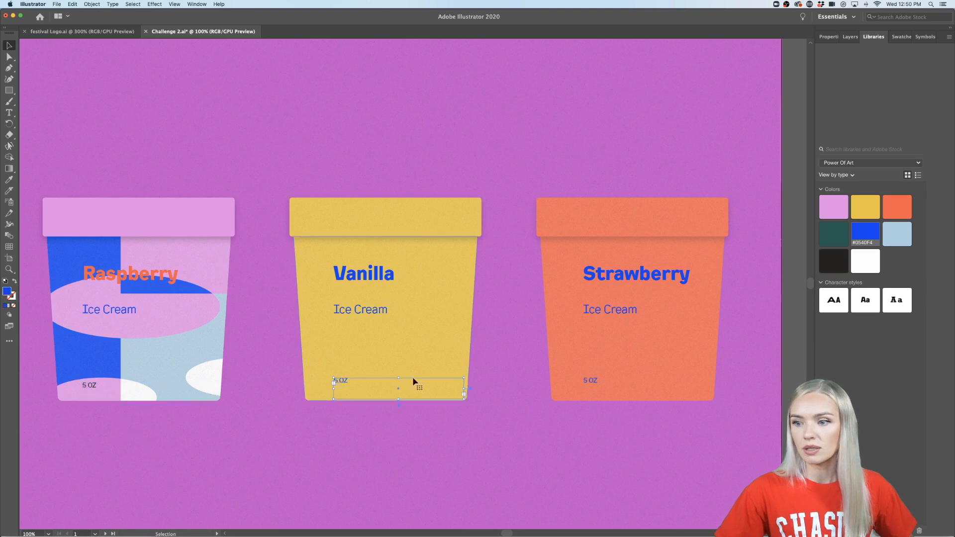
pyautogui.keyDown('shift'); pyautogui.click(592, 383); pyautogui.keyUp('shift')
pyautogui.moveTo(592, 384); pyautogui.dragTo(592, 392)
# - Change the background rectangle's fill from the color picker to a pale pinkish grey
pyautogui.click(572, 445)
pyautogui.scroll(-1, 574, 450)
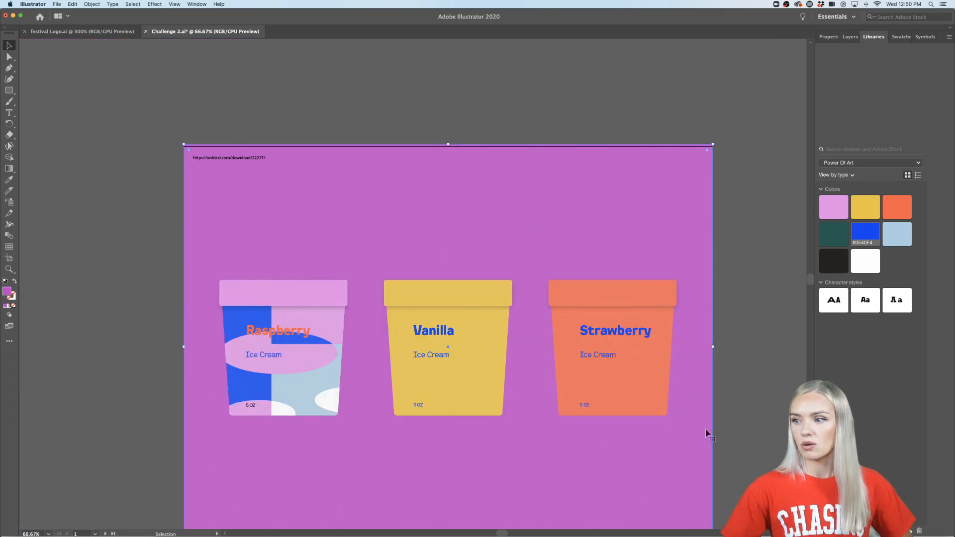
pyautogui.scroll(-2, 753, 420)
pyautogui.hscroll(1, 753, 420)
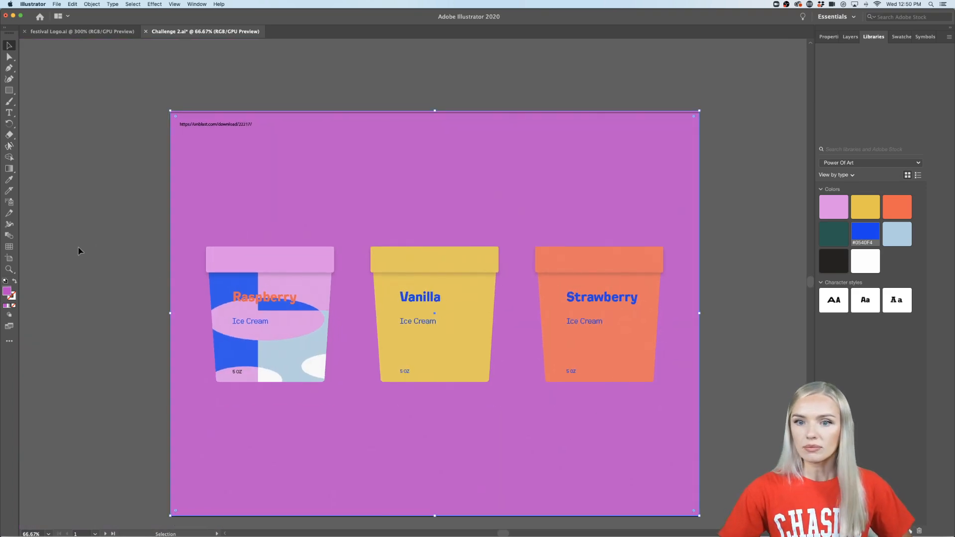
pyautogui.doubleClick(7, 291)
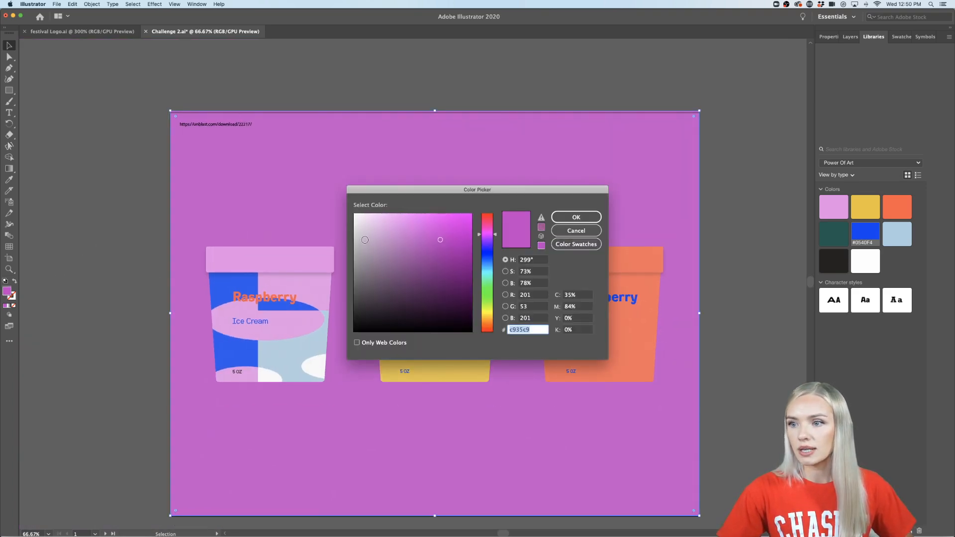
pyautogui.click(365, 240)
pyautogui.click(576, 217)
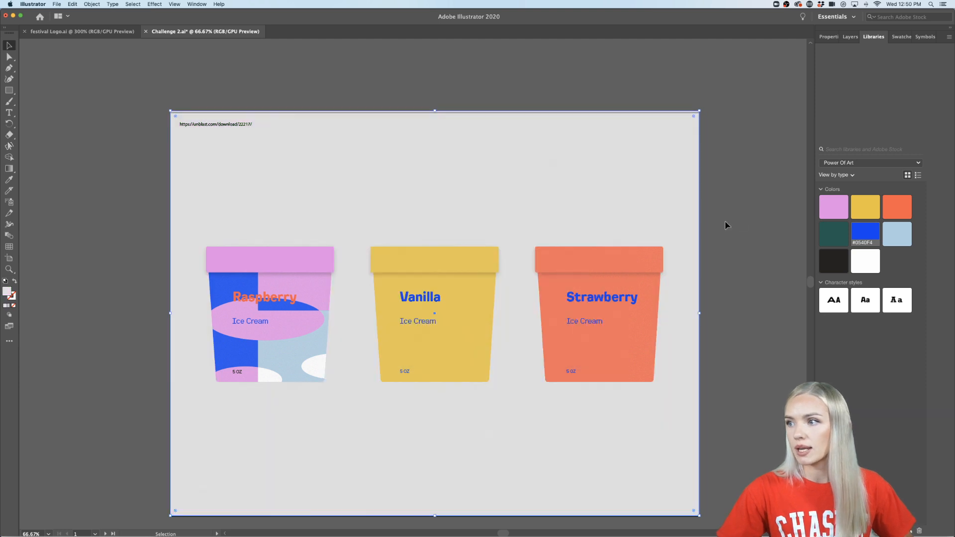
pyautogui.scroll(-2, 737, 252)
pyautogui.hscroll(1, 738, 252)
pyautogui.scroll(1, 323, 304)
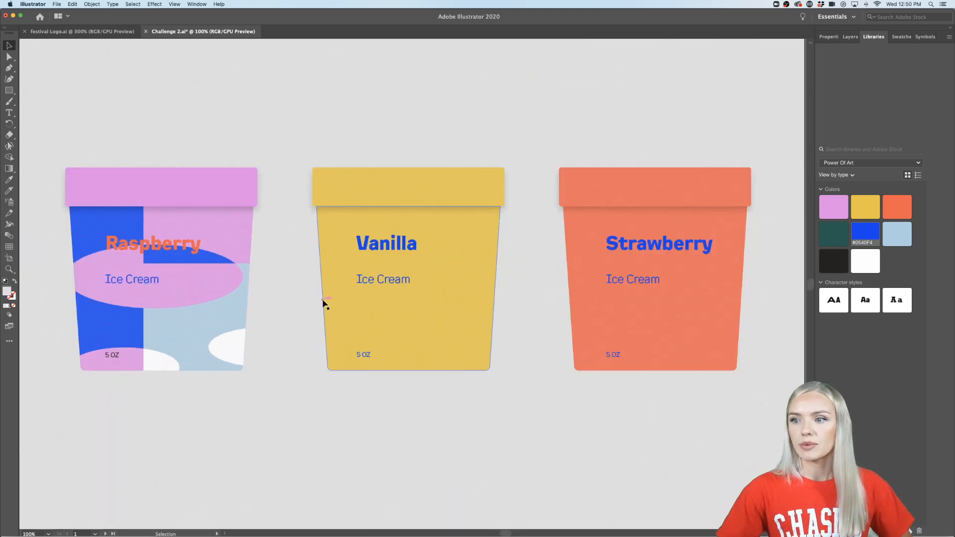
# - Place a copy of the pink, yellow and orange pattern with the yellow ellipse on the Vanilla cup
pyautogui.scroll(-3, 367, 369)
pyautogui.scroll(-4, 369, 368)
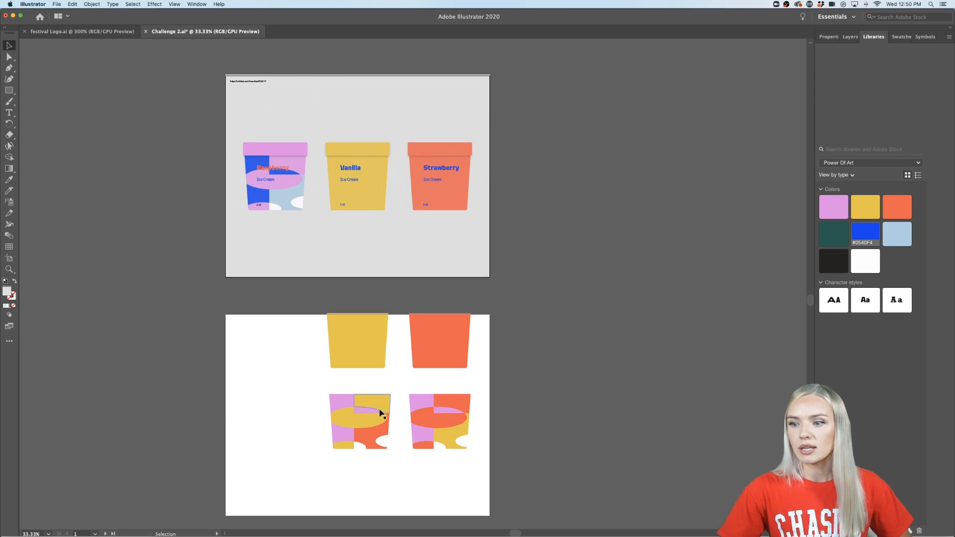
pyautogui.moveTo(381, 413); pyautogui.dragTo(378, 173)
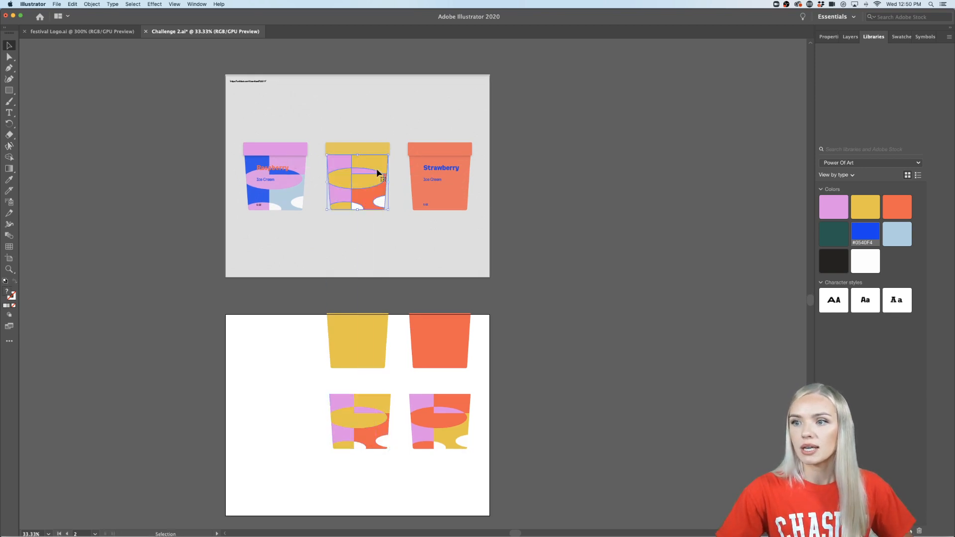
# - Nudge the Vanilla cup's pattern slightly down so it lines up with the cup body
pyautogui.scroll(7, 378, 173)
pyautogui.hscroll(-3, 378, 173)
pyautogui.scroll(-4, 378, 172)
pyautogui.scroll(1, 378, 172)
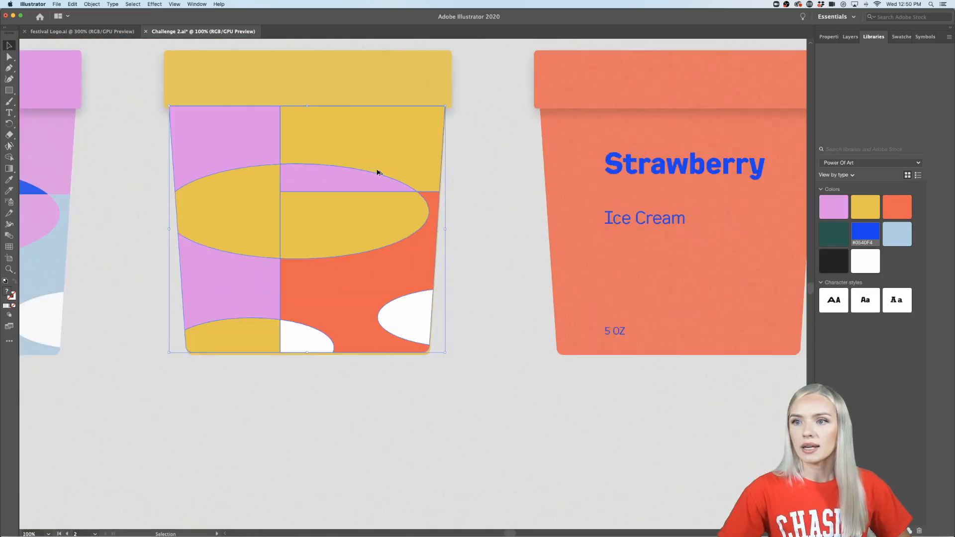
pyautogui.scroll(2, 379, 172)
pyautogui.hscroll(-1, 378, 172)
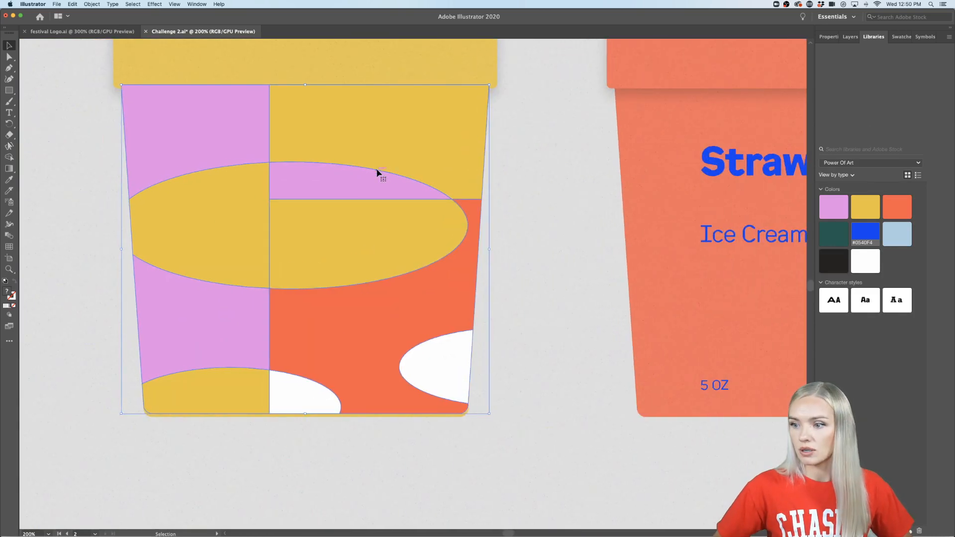
pyautogui.press('Down')
pyautogui.press('Down')
pyautogui.press('Down')
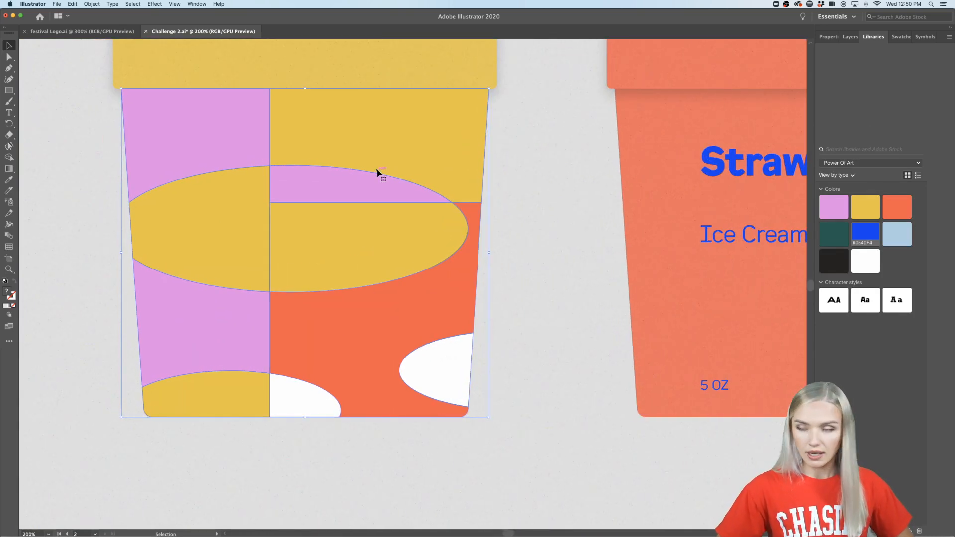
# - Send the Vanilla cup's pattern backward until it sits behind the Vanilla, Ice Cream and 5 OZ text
pyautogui.press('a')
pyautogui.press('super+[')
pyautogui.press('super+[')
pyautogui.press('super+[')
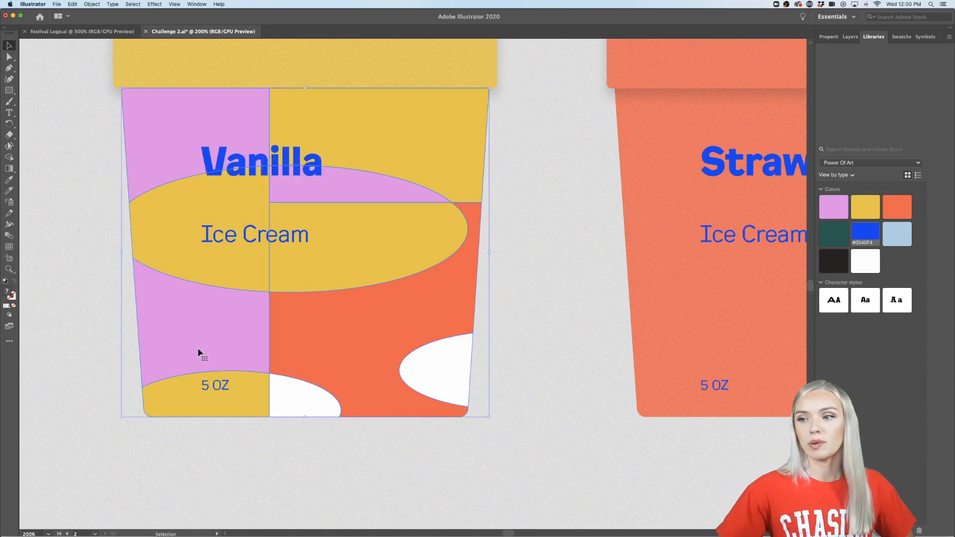
pyautogui.scroll(-1, 369, 457)
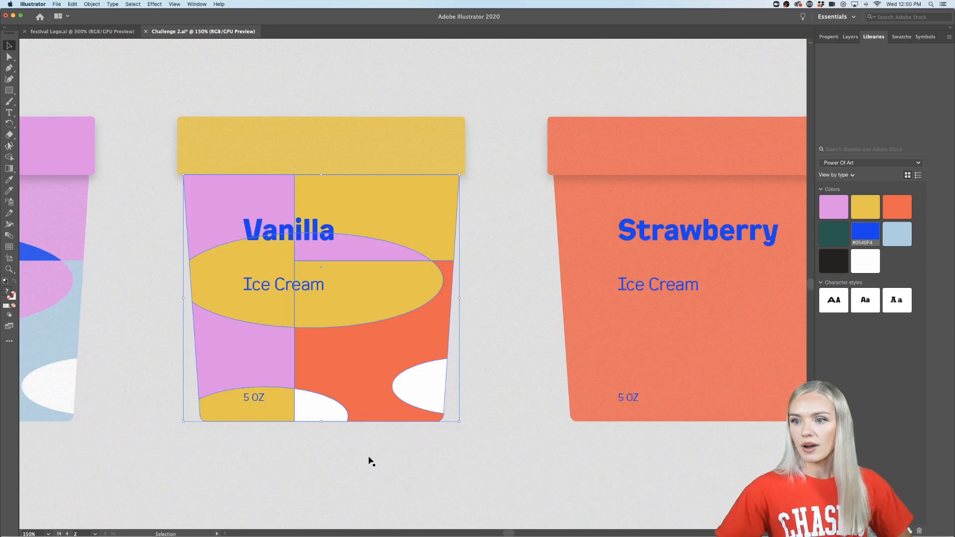
pyautogui.click(369, 456)
# - Try the library's pink and yellow #ECC42F on the Vanilla title and return it to blue #0540F4
pyautogui.scroll(-2, 369, 457)
pyautogui.scroll(-1, 374, 456)
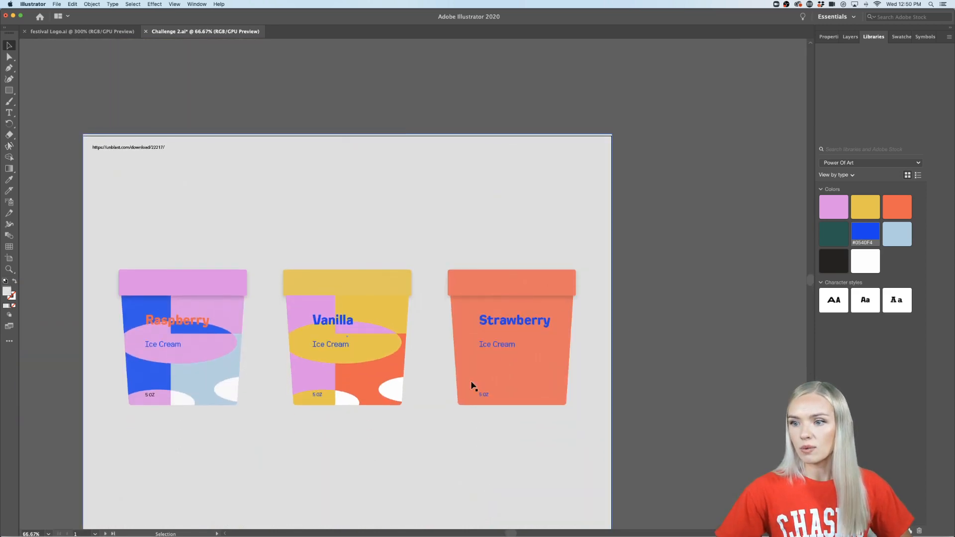
pyautogui.scroll(1, 327, 324)
pyautogui.click(328, 327)
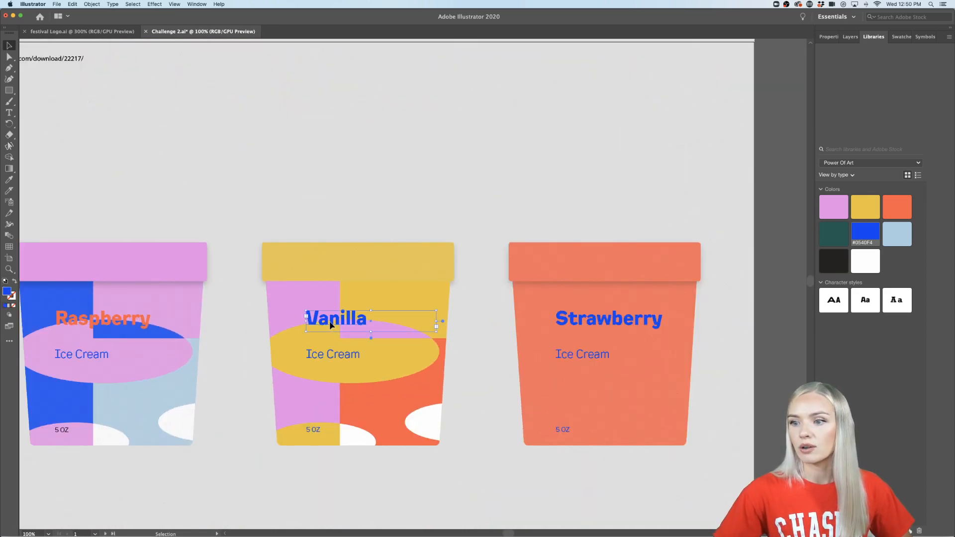
pyautogui.doubleClick(329, 324)
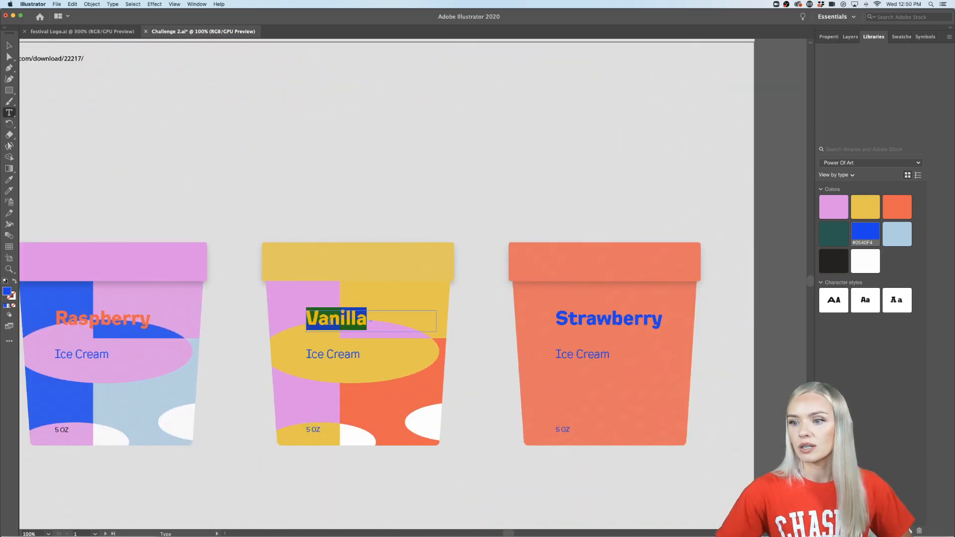
pyautogui.click(868, 205)
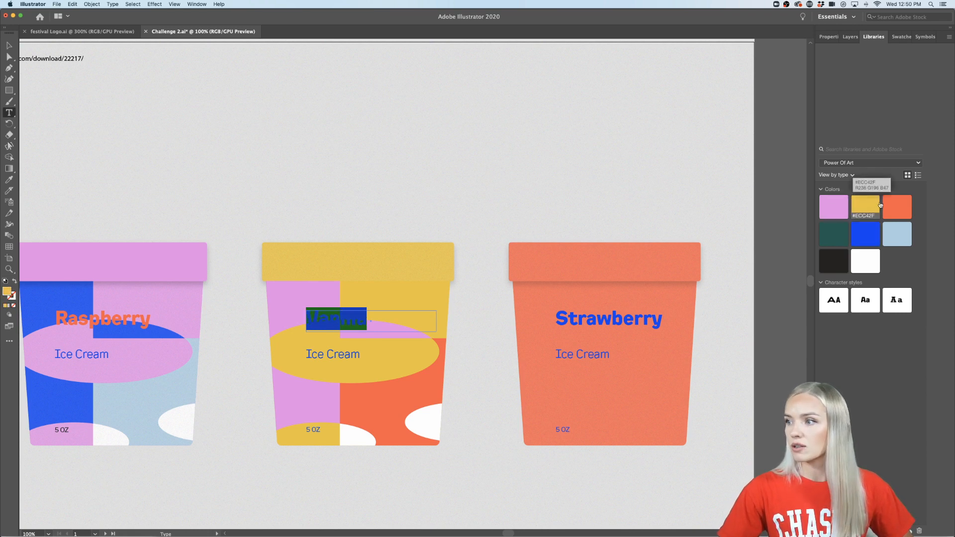
pyautogui.click(871, 231)
pyautogui.click(10, 45)
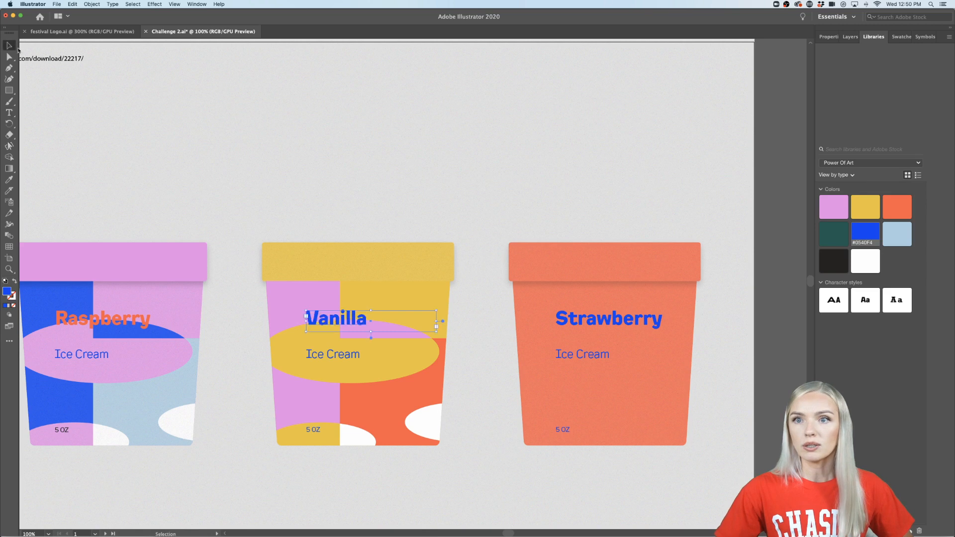
pyautogui.click(203, 160)
# - Unlock all objects and lock the artboard-sized rectangle
pyautogui.hscroll(-2, 203, 161)
pyautogui.scroll(-1, 203, 161)
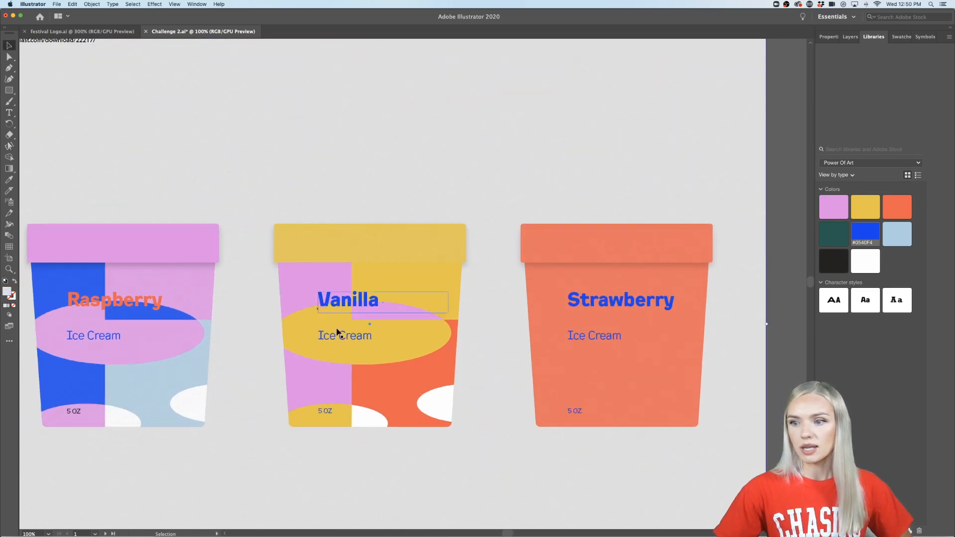
pyautogui.hscroll(5, 324, 345)
pyautogui.hscroll(2, 324, 345)
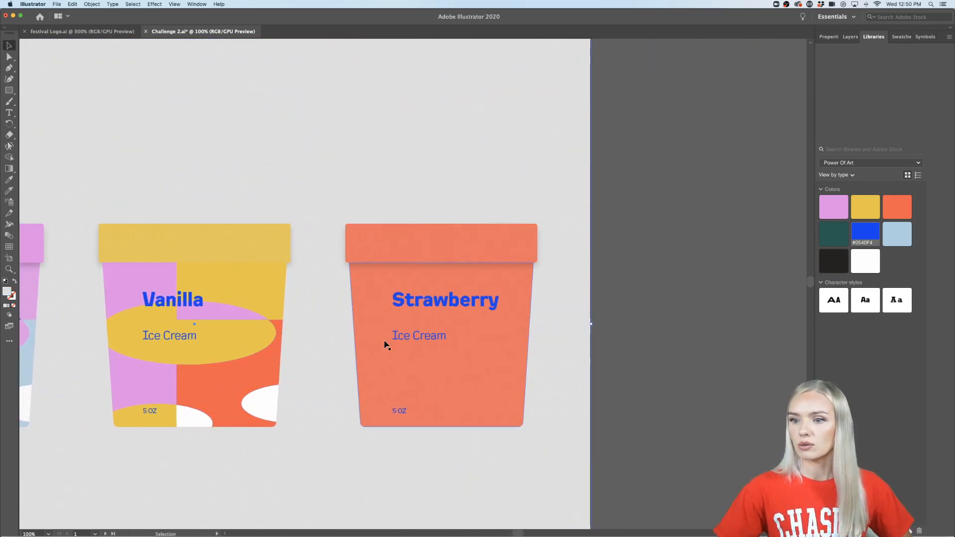
pyautogui.scroll(-2, 628, 356)
pyautogui.scroll(-1, 629, 357)
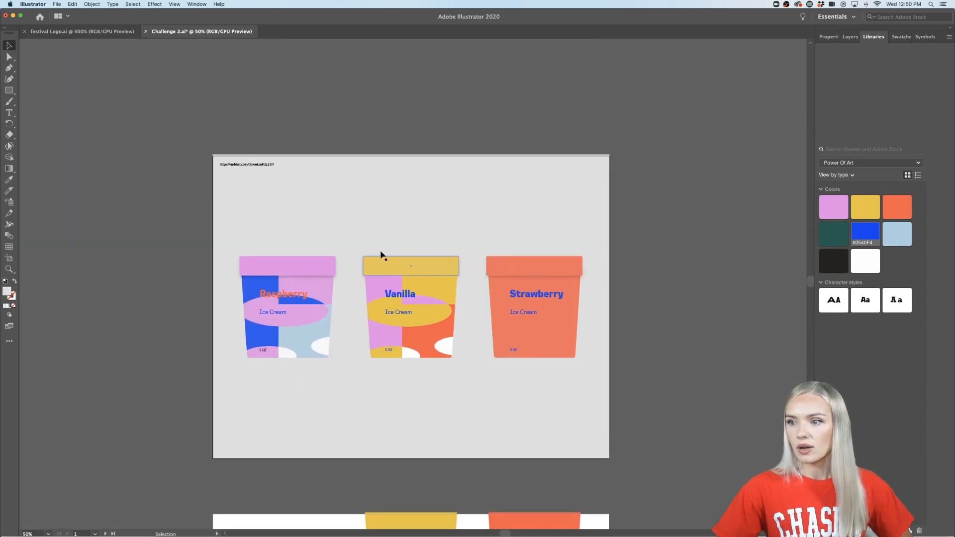
pyautogui.press('alt+super+2')
pyautogui.click(465, 139)
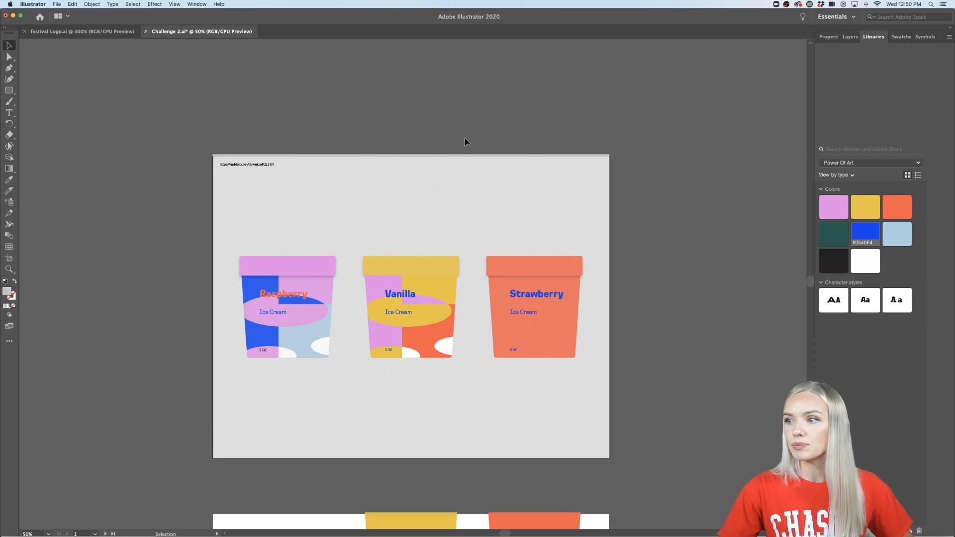
pyautogui.click(373, 195)
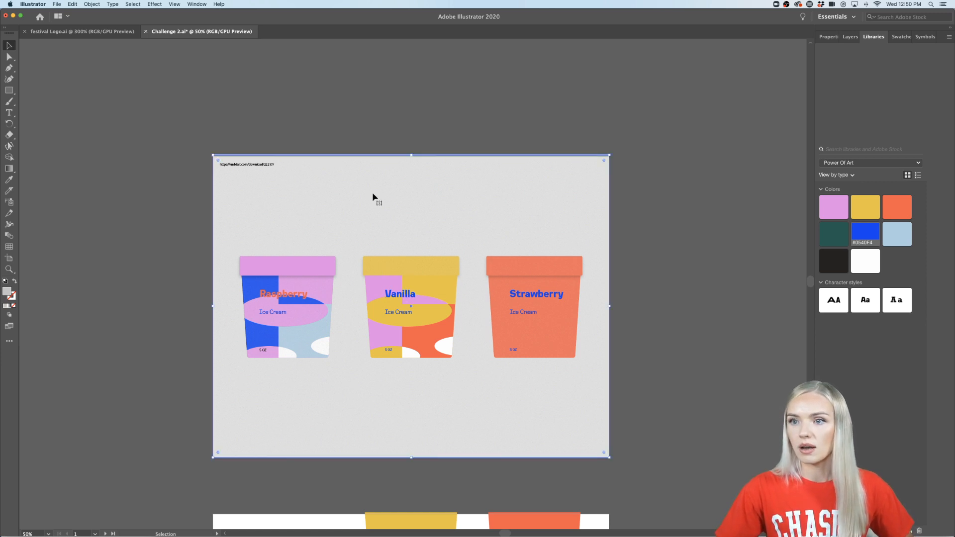
pyautogui.press('super+2')
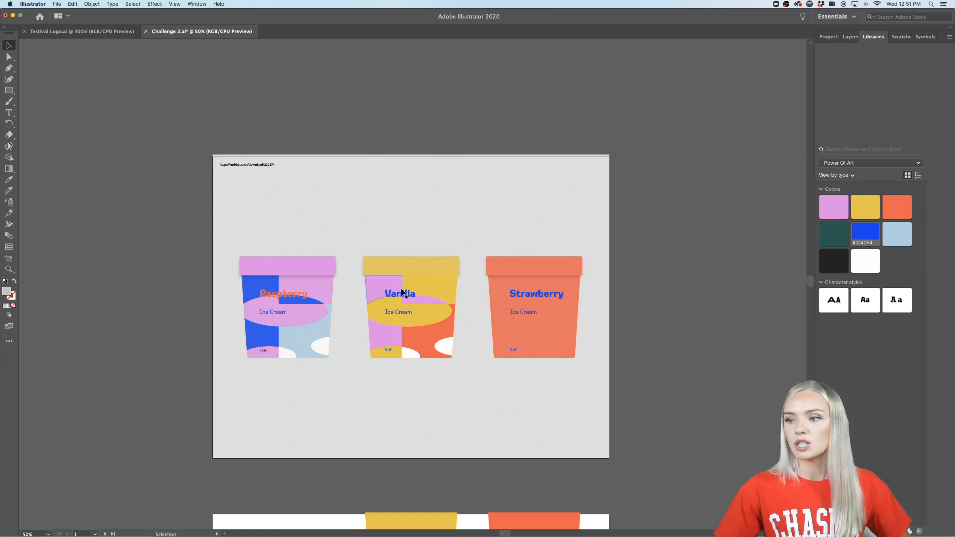
# - Bring the Vanilla cup's yellow lid to the front
pyautogui.scroll(1, 407, 274)
pyautogui.scroll(1, 407, 277)
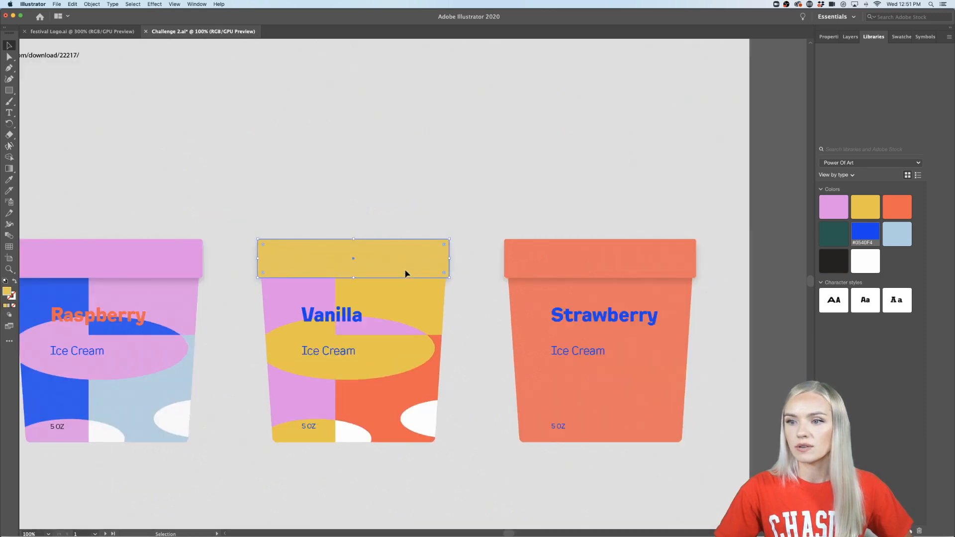
pyautogui.rightClick(405, 272)
pyautogui.moveTo(448, 392)
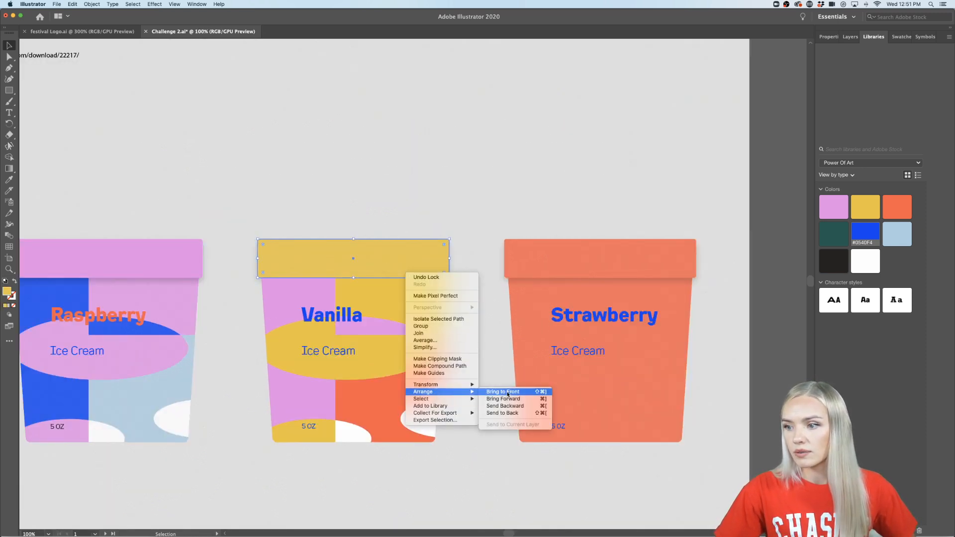
pyautogui.click(503, 392)
pyautogui.click(504, 481)
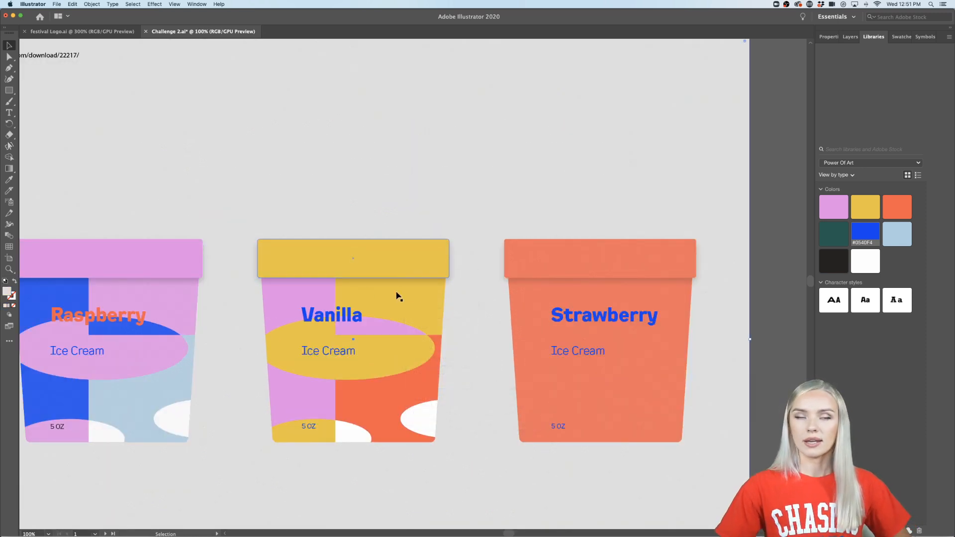
# - Place a copy of the pink, orange and yellow pattern with the orange ellipse on the Strawberry cup
pyautogui.scroll(-1, 406, 335)
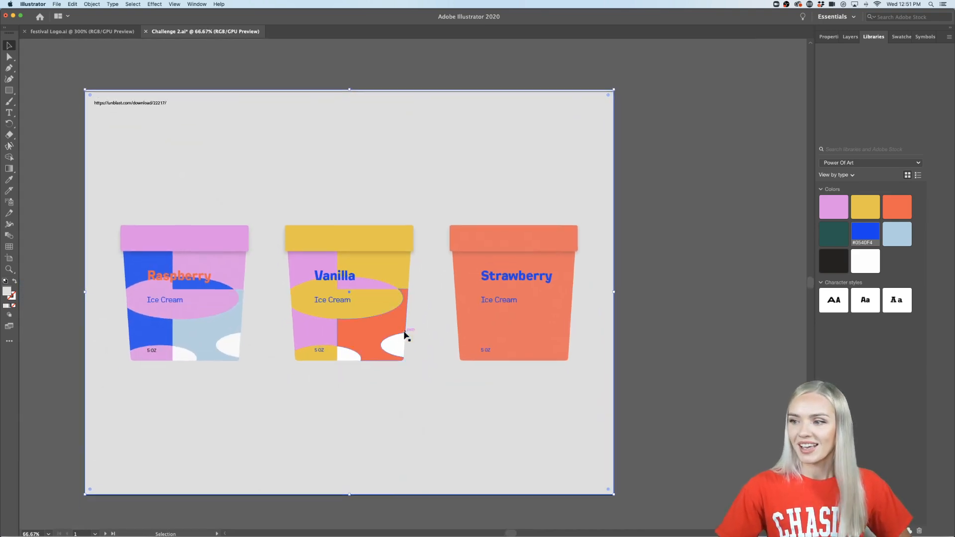
pyautogui.scroll(-1, 571, 345)
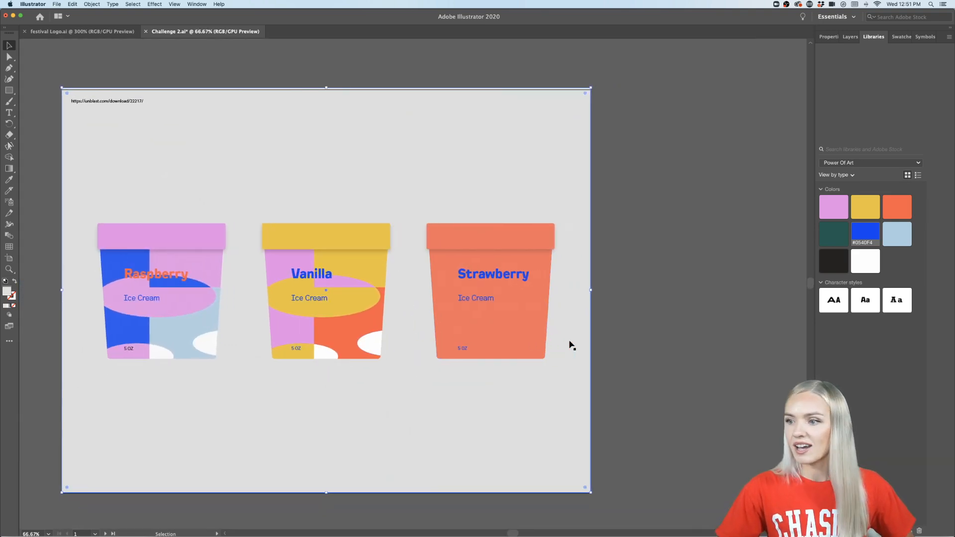
pyautogui.scroll(-1, 571, 345)
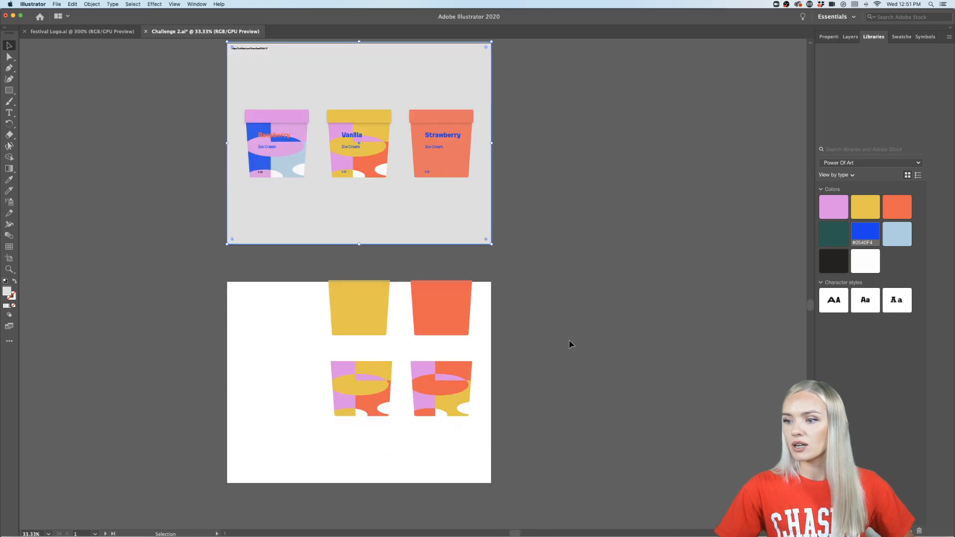
pyautogui.moveTo(454, 446); pyautogui.dragTo(452, 204)
# - Nudge the Strawberry cup's pattern slightly down and left so it fits the cup body
pyautogui.scroll(4, 452, 204)
pyautogui.scroll(3, 460, 192)
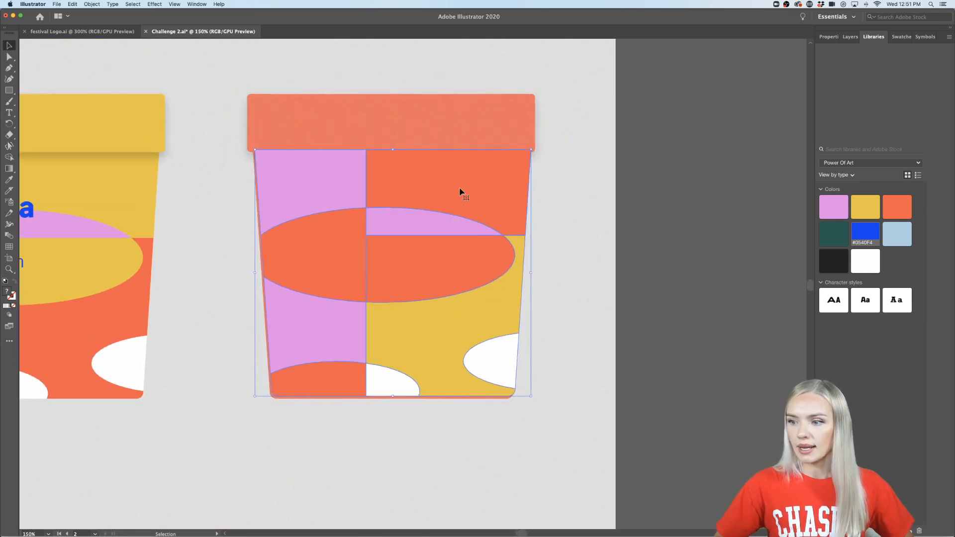
pyautogui.press('Down')
pyautogui.press('Down')
pyautogui.press('Down')
pyautogui.press('Left')
pyautogui.press('Left')
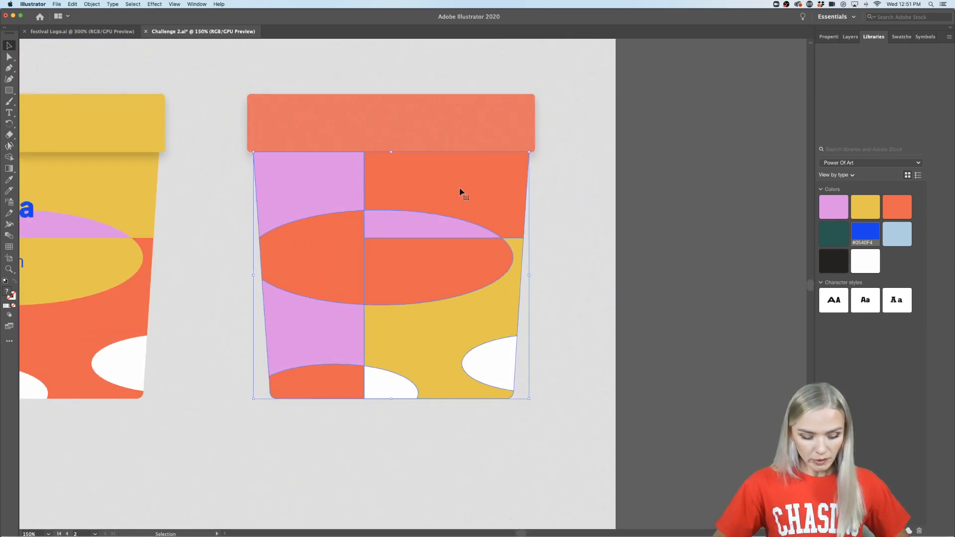
# - Send the Strawberry cup's pattern backward until it sits behind the Strawberry, Ice Cream and 5 OZ text
pyautogui.press('a')
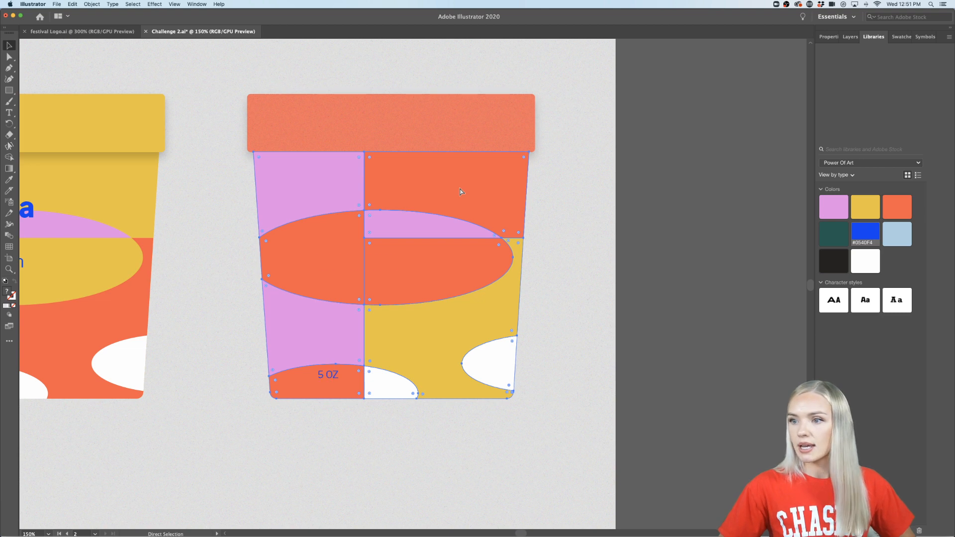
pyautogui.press('super+bracketleft')
pyautogui.press('super+bracketleft')
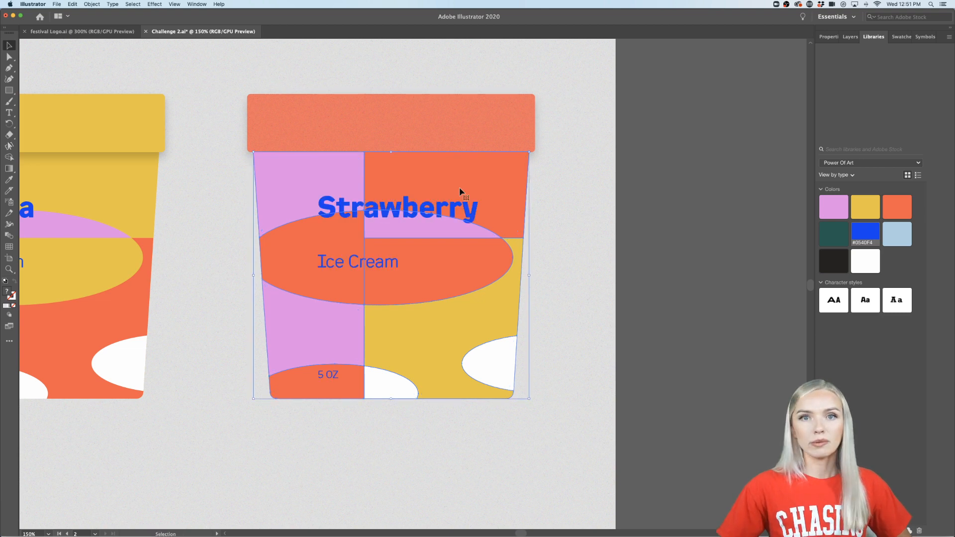
pyautogui.click(656, 241)
# - Bring the Strawberry cup's orange lid to the front
pyautogui.scroll(-3, 657, 242)
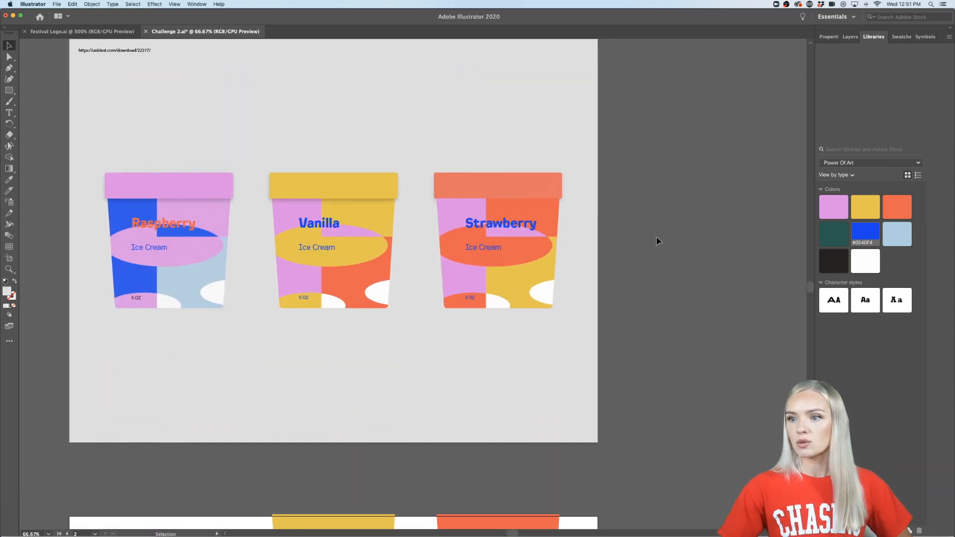
pyautogui.hscroll(-2, 656, 242)
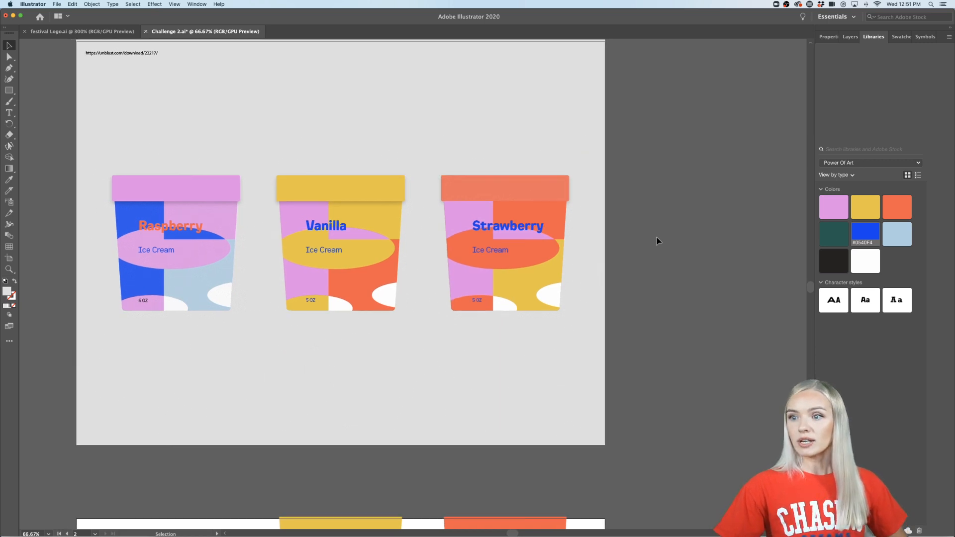
pyautogui.scroll(2, 657, 241)
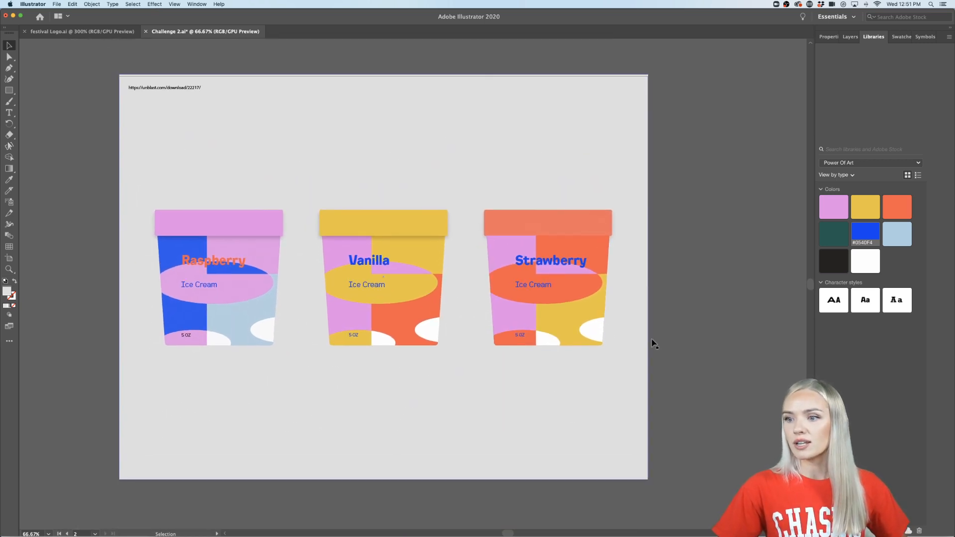
pyautogui.hscroll(1, 683, 302)
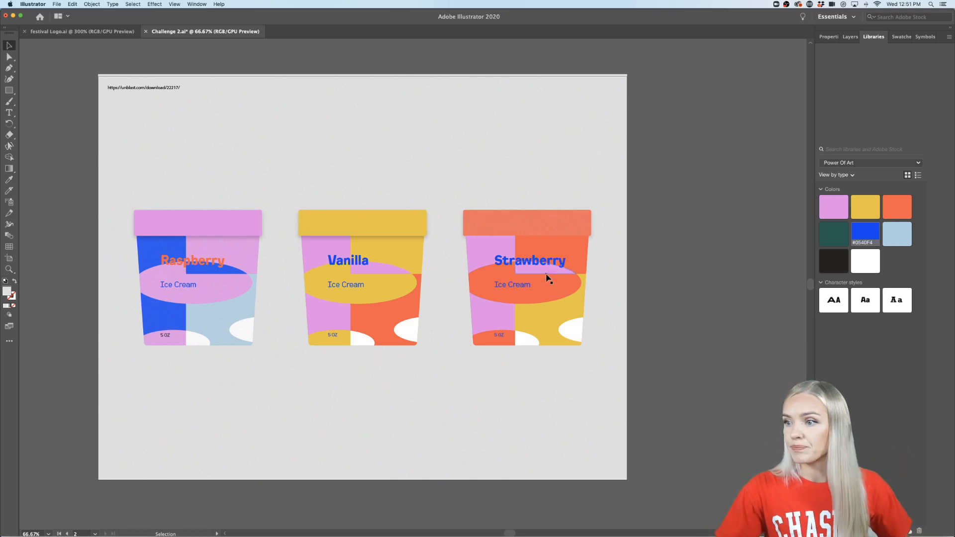
pyautogui.scroll(1, 547, 275)
pyautogui.hscroll(4, 547, 274)
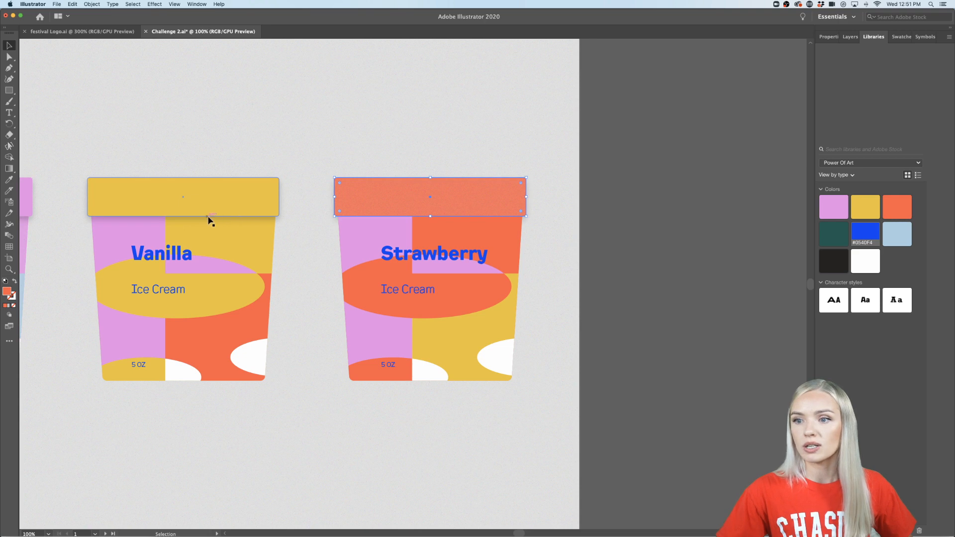
pyautogui.rightClick(416, 199)
pyautogui.moveTo(448, 318)
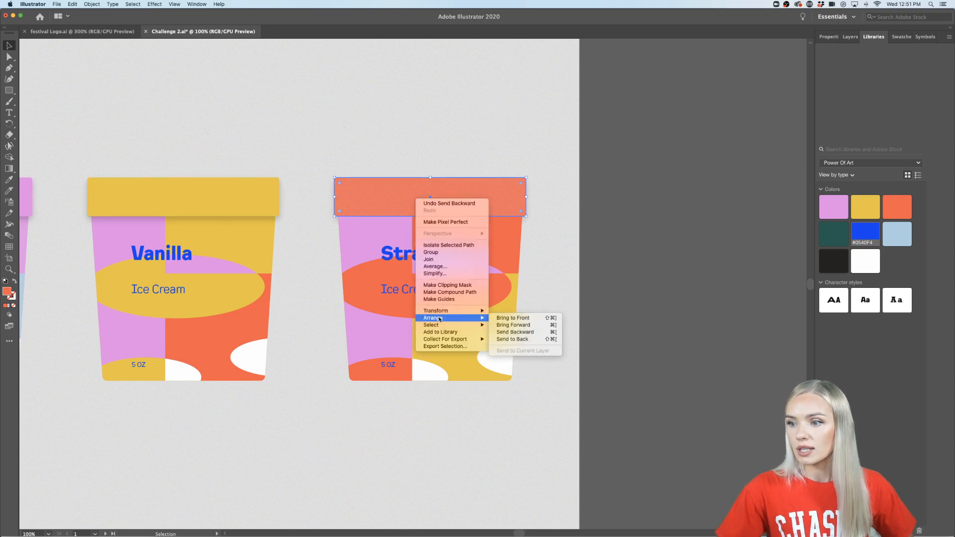
pyautogui.click(515, 333)
pyautogui.press('super+minus')
pyautogui.press('super+minus')
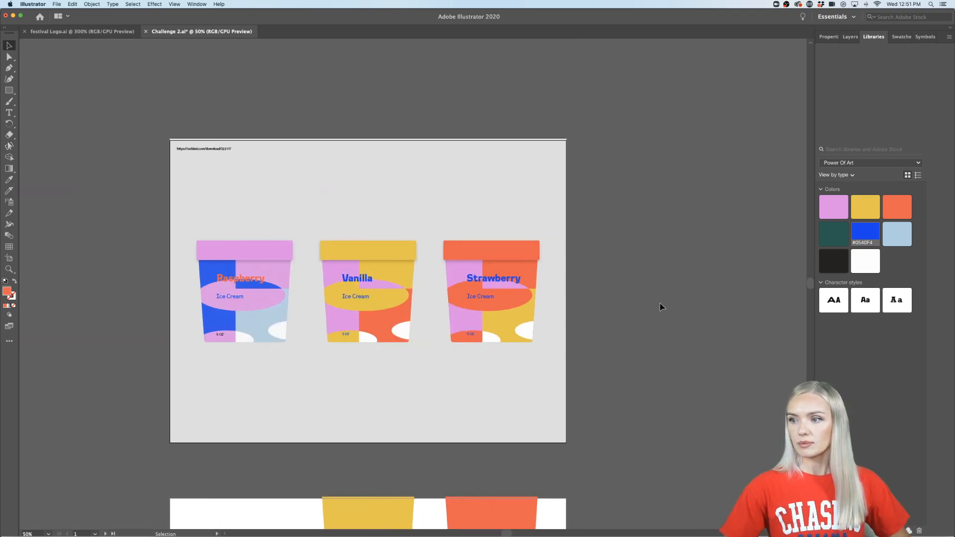
# - Send the grey background rectangle to the back so it sits behind the three ice cream cups
pyautogui.click(533, 182)
pyautogui.rightClick(532, 183)
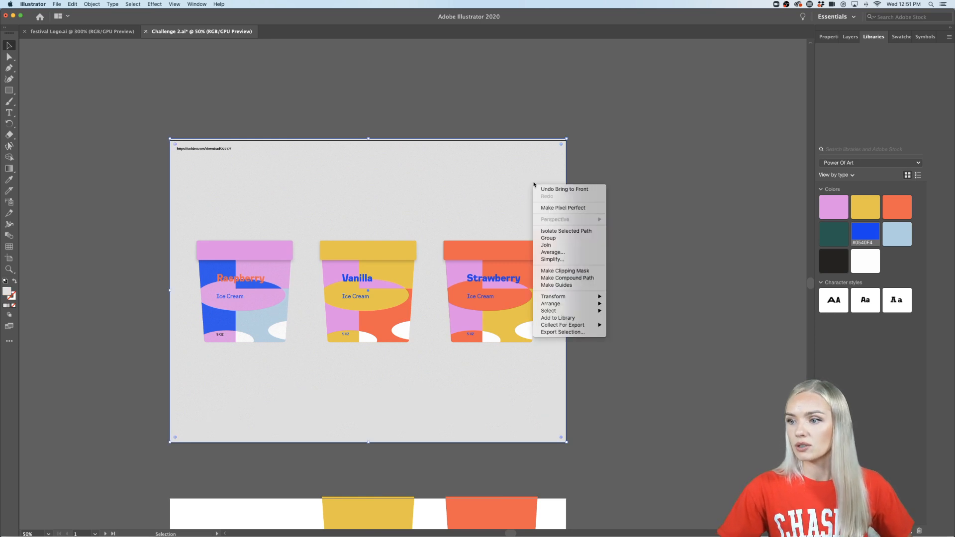
pyautogui.moveTo(567, 303)
pyautogui.click(641, 300)
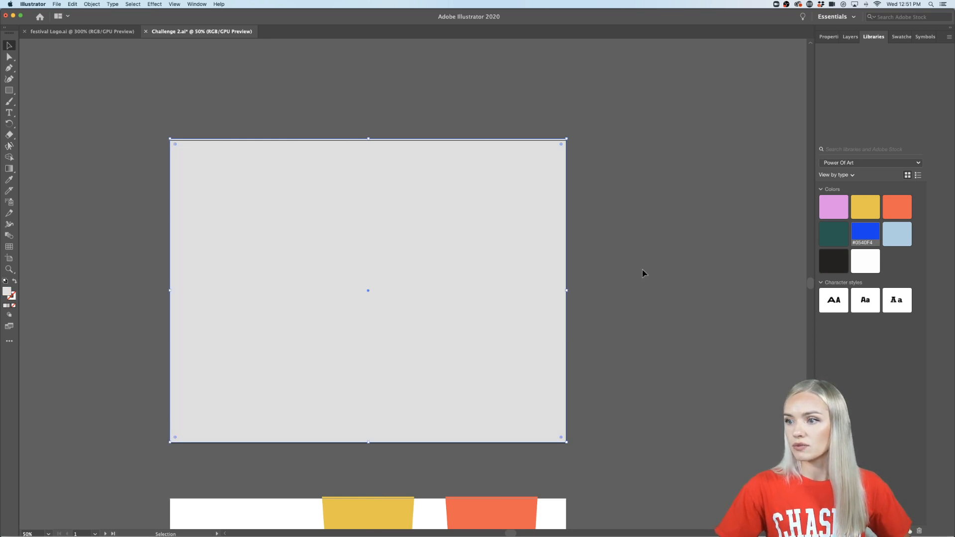
pyautogui.click(555, 292)
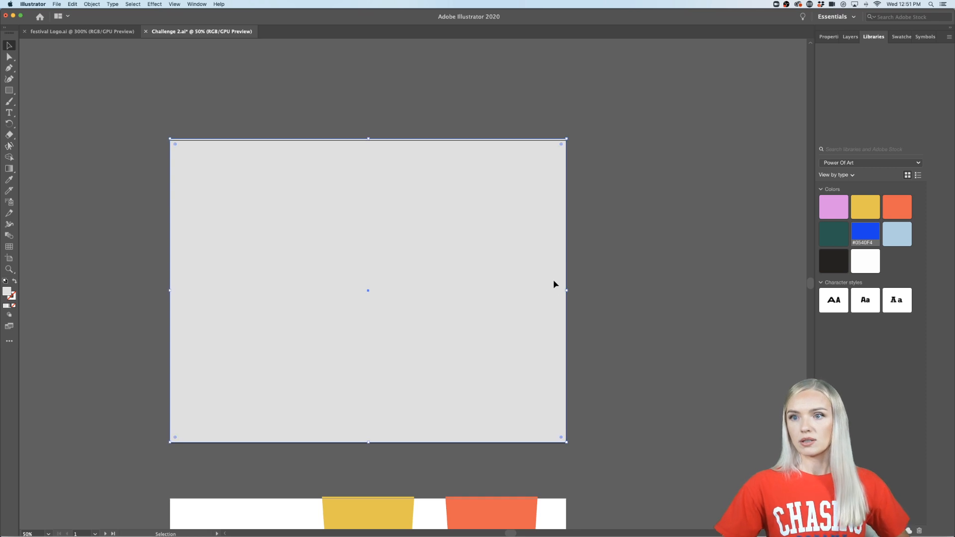
pyautogui.rightClick(554, 282)
pyautogui.moveTo(579, 402)
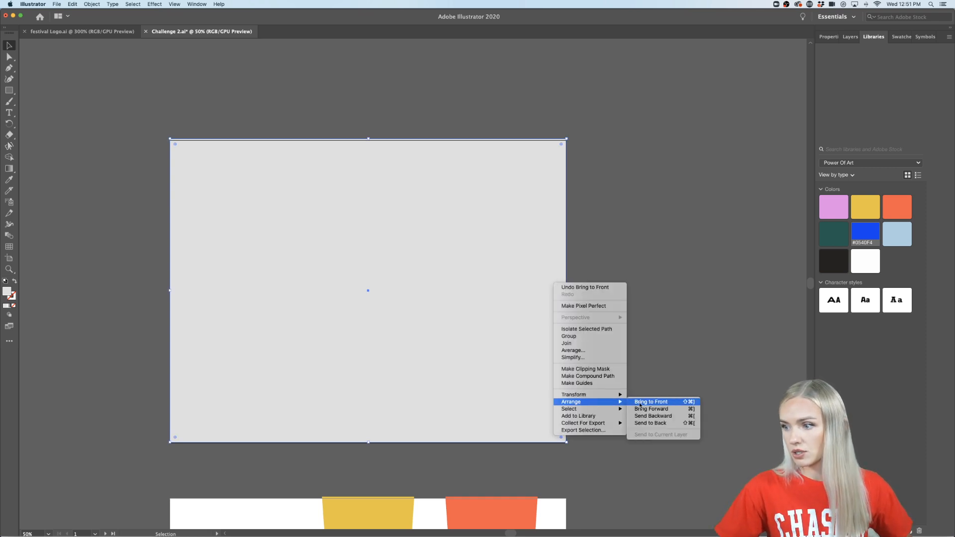
pyautogui.click(651, 423)
# - Examine the Vanilla and Strawberry cups up close, checking the lettering against the patterns, and return to the full lineup
pyautogui.scroll(1, 531, 286)
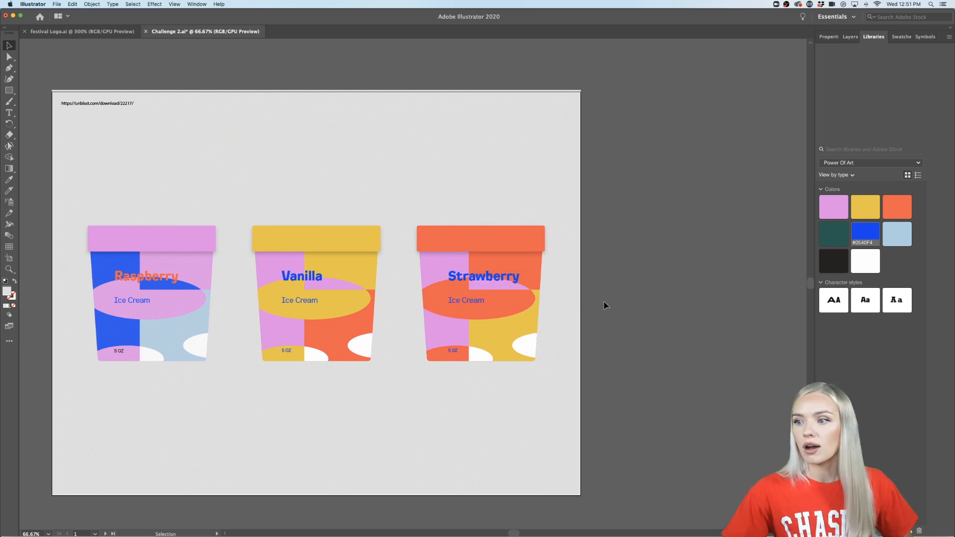
pyautogui.scroll(1, 604, 305)
pyautogui.hscroll(-1, 602, 305)
pyautogui.scroll(-1, 602, 305)
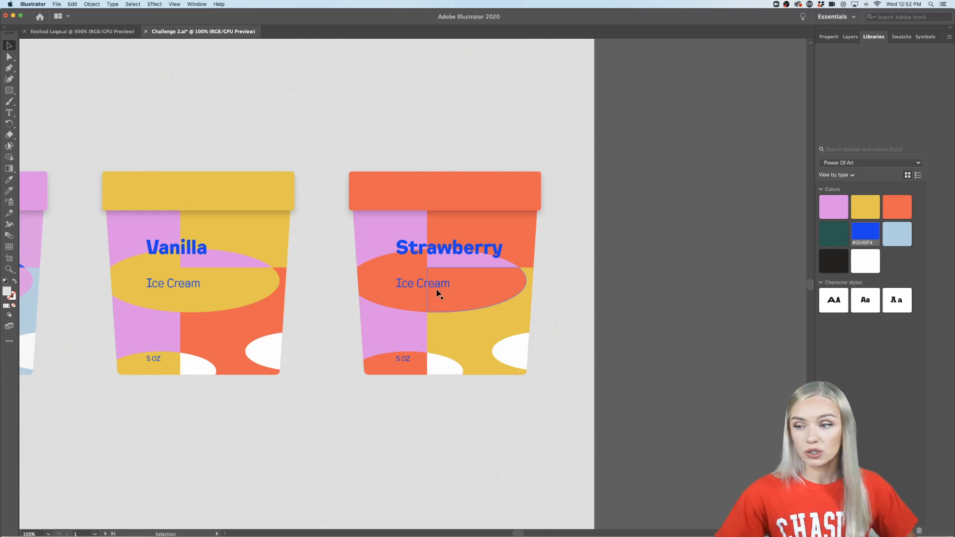
pyautogui.scroll(-1, 442, 291)
pyautogui.scroll(-1, 442, 291)
pyautogui.hscroll(-2, 443, 291)
pyautogui.scroll(1, 442, 291)
pyautogui.hscroll(2, 442, 291)
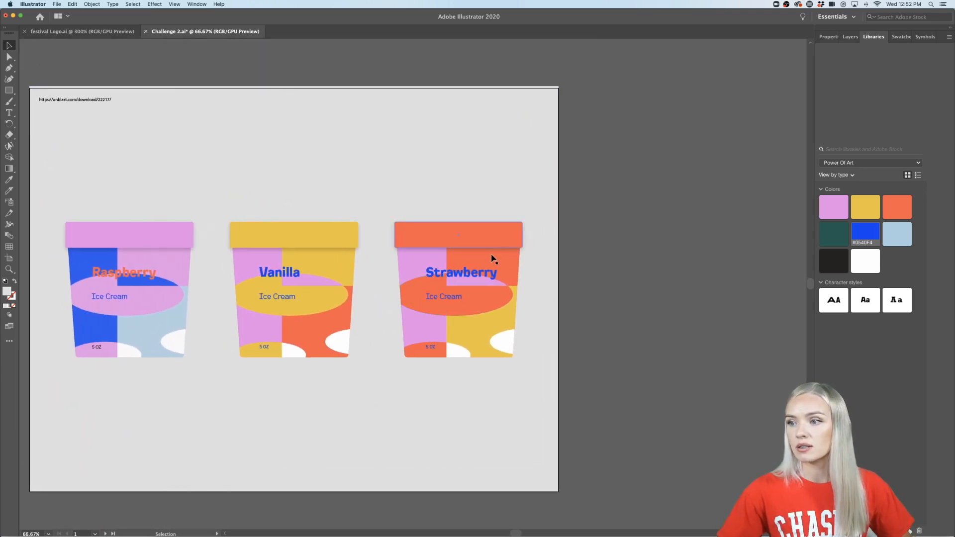
# - Recolor the Strawberry cup's Strawberry and Ice Cream text dark green from the Power Of Art library
pyautogui.click(472, 275)
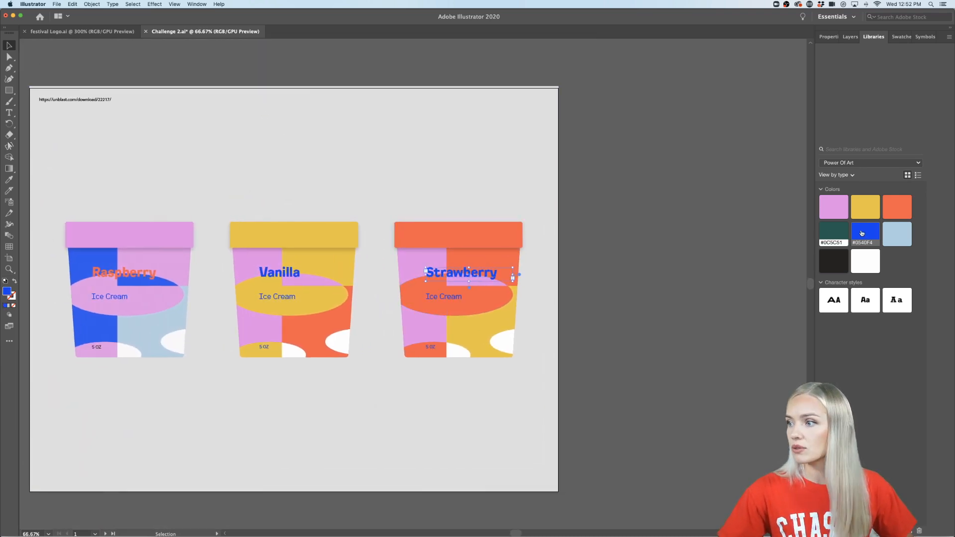
pyautogui.keyDown('shift'); pyautogui.click(456, 298); pyautogui.keyUp('shift')
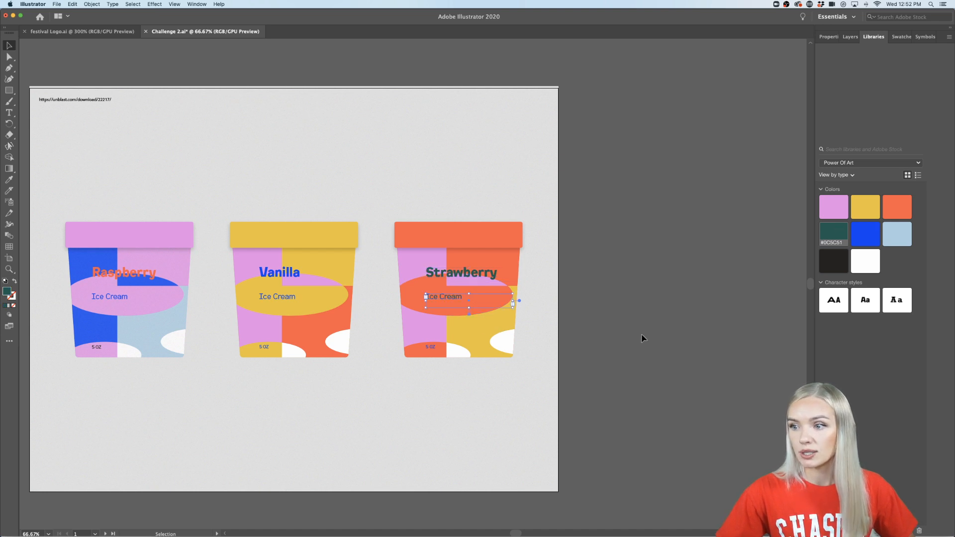
# - Recolor the 5 OZ text on the Strawberry and Vanilla cups with the near-black library color #262221
pyautogui.click(429, 347)
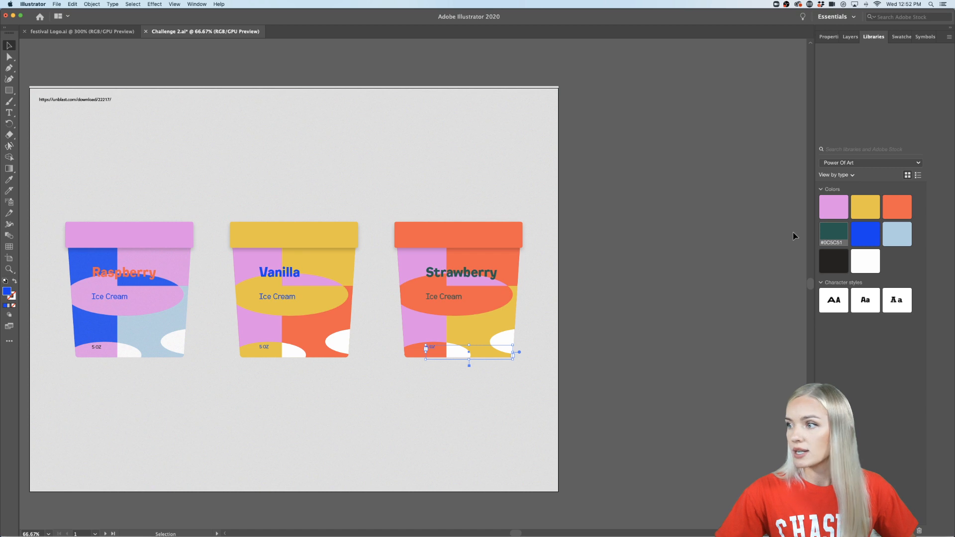
pyautogui.click(834, 261)
pyautogui.press('super+1')
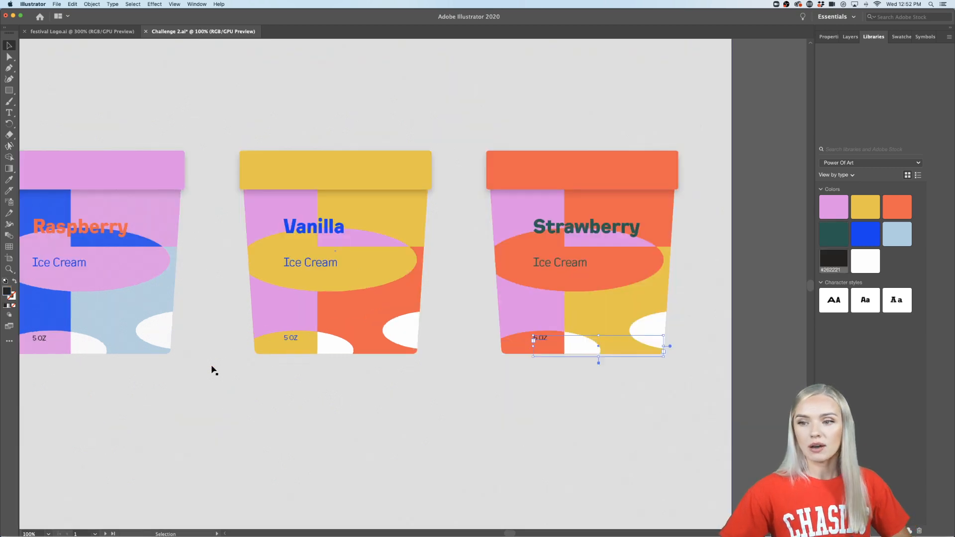
pyautogui.hscroll(-3, 211, 370)
pyautogui.click(334, 338)
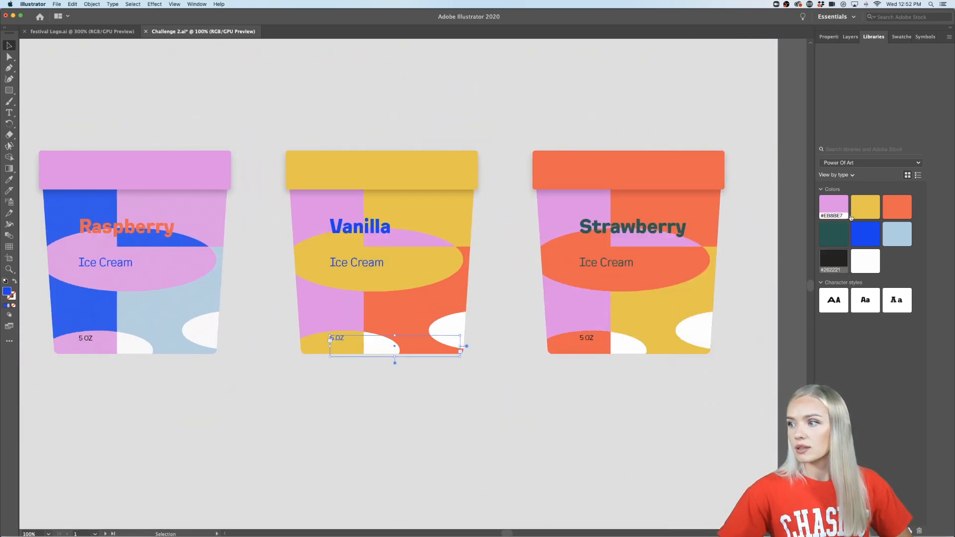
pyautogui.click(834, 260)
pyautogui.click(785, 380)
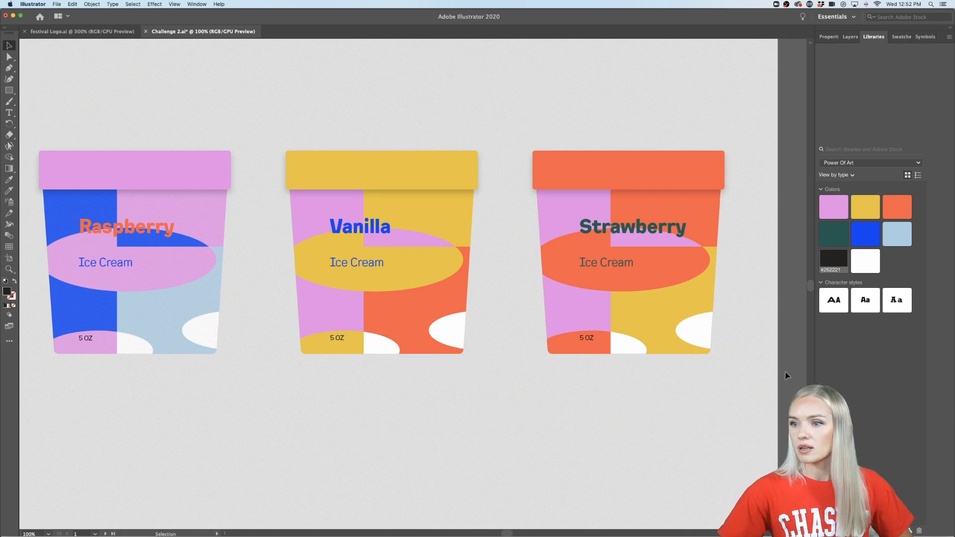
# - Delete the small download link text in the upper corner of the grey background
pyautogui.press('super+minus')
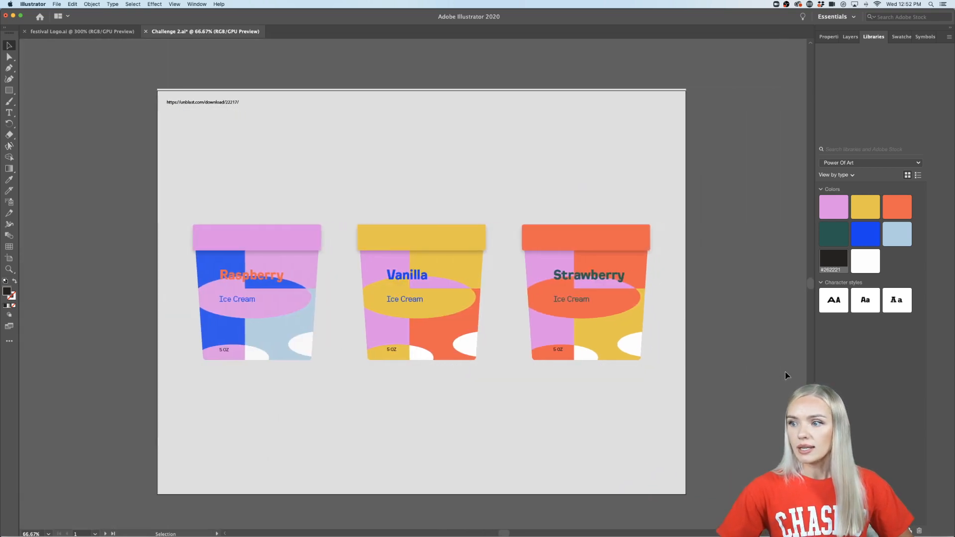
pyautogui.hscroll(2, 786, 375)
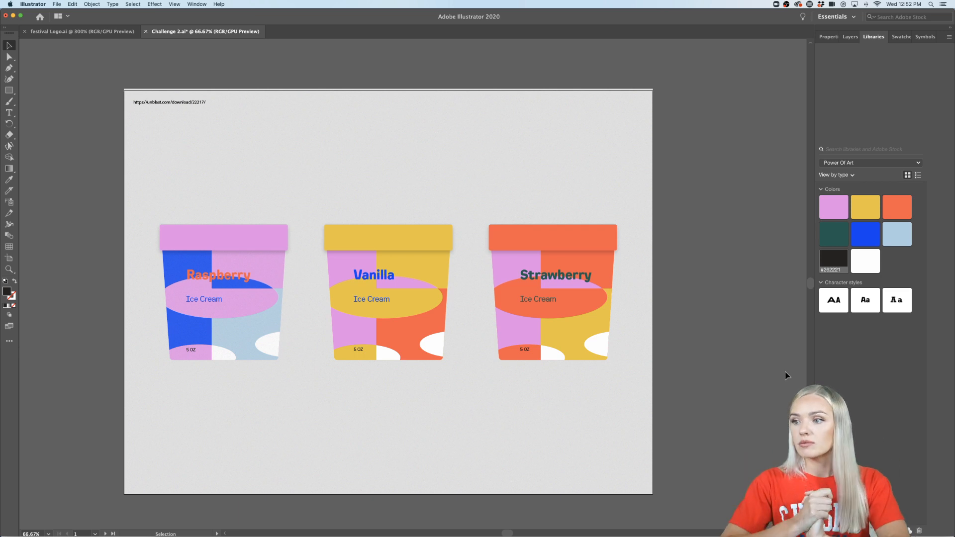
pyautogui.hscroll(2, 769, 381)
pyautogui.scroll(-1, 769, 381)
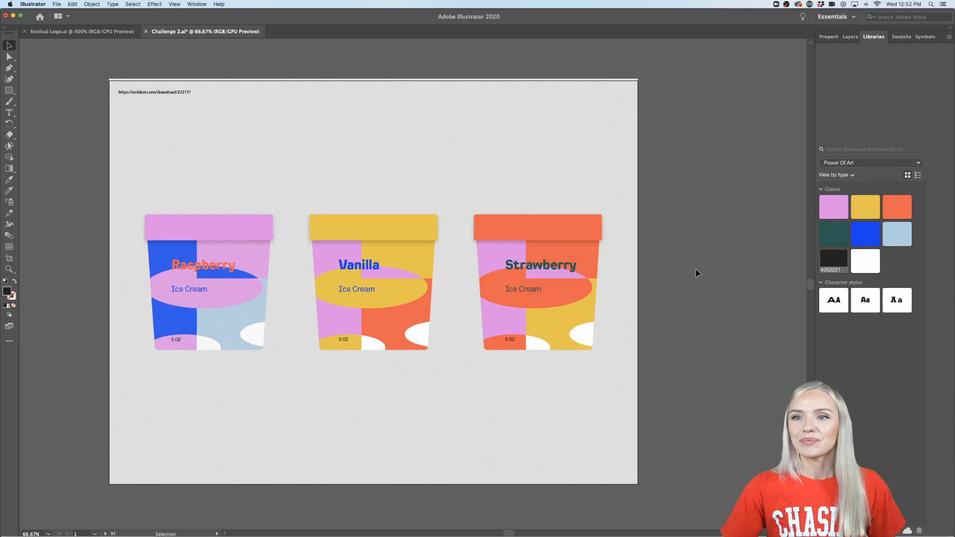
pyautogui.click(177, 92)
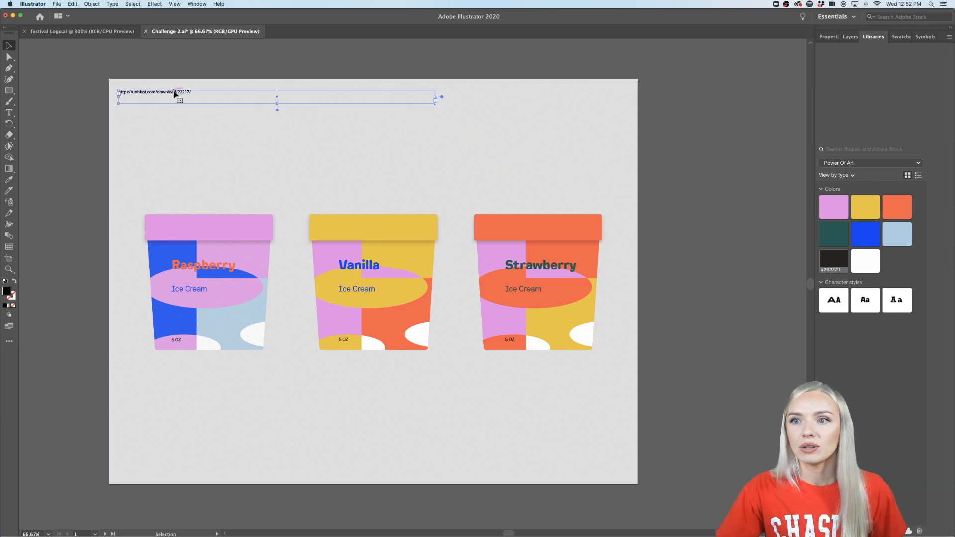
pyautogui.press('Delete')
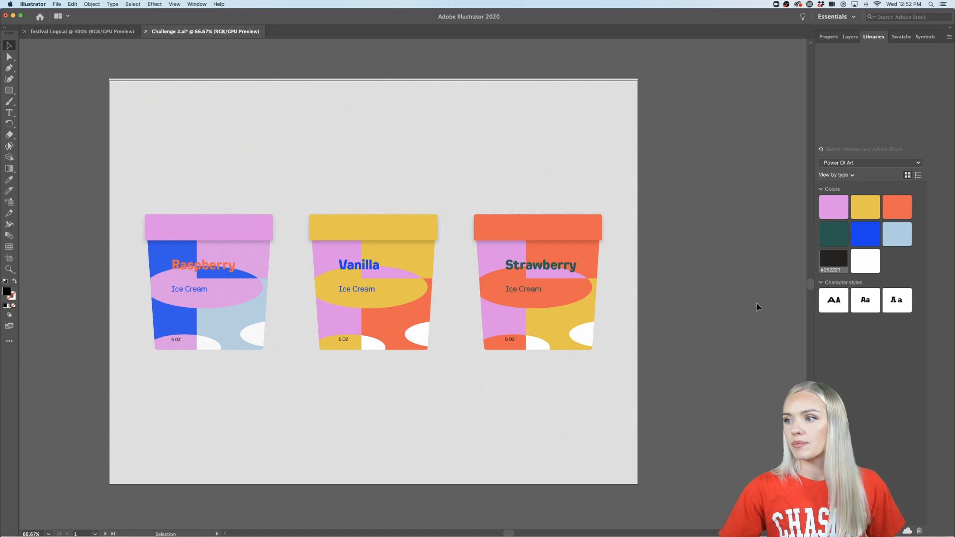
# - Review the whole cup lineup from a distance together with the spare artwork on the artboard below
pyautogui.scroll(-1, 722, 302)
pyautogui.scroll(1, 722, 301)
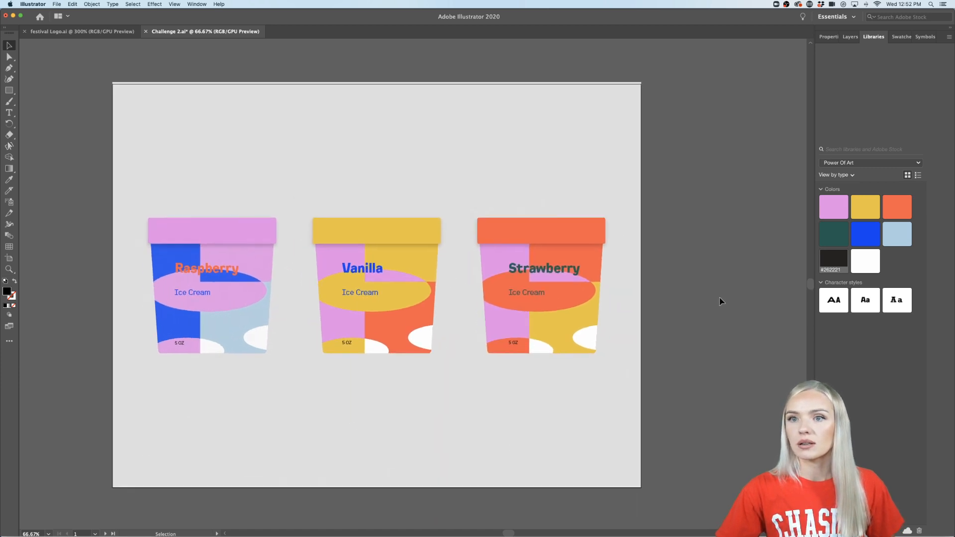
pyautogui.scroll(-2, 722, 301)
pyautogui.hscroll(5, 719, 301)
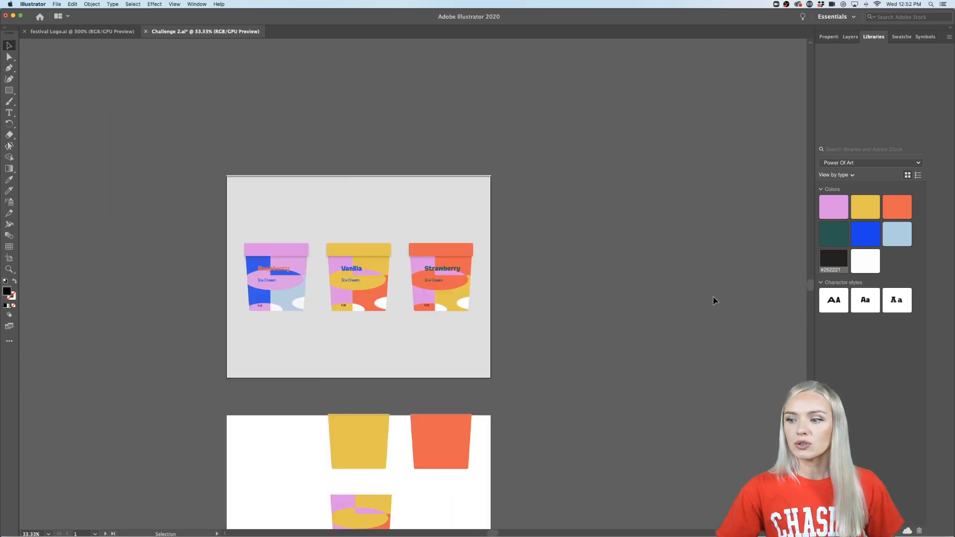
pyautogui.hscroll(-5, 714, 301)
pyautogui.scroll(2, 713, 300)
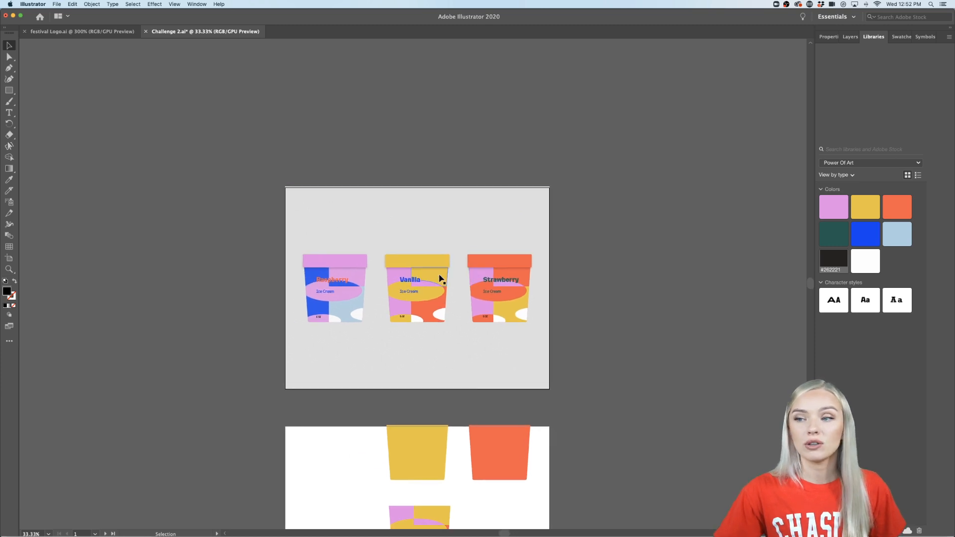
pyautogui.scroll(2, 440, 279)
pyautogui.scroll(-1, 441, 277)
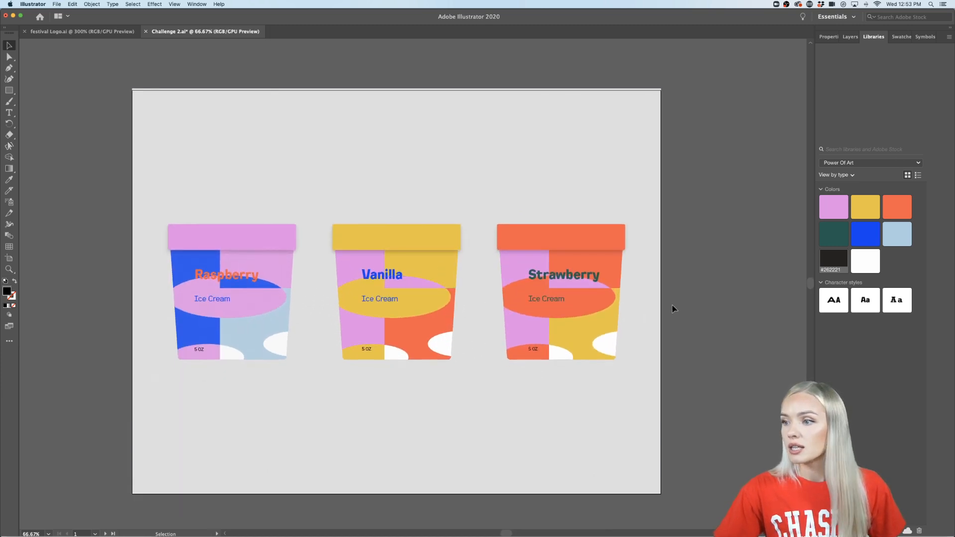
# - Try moving the Raspberry, Vanilla and Strawberry names together slightly up, clear of the large ellipses
pyautogui.click(251, 278)
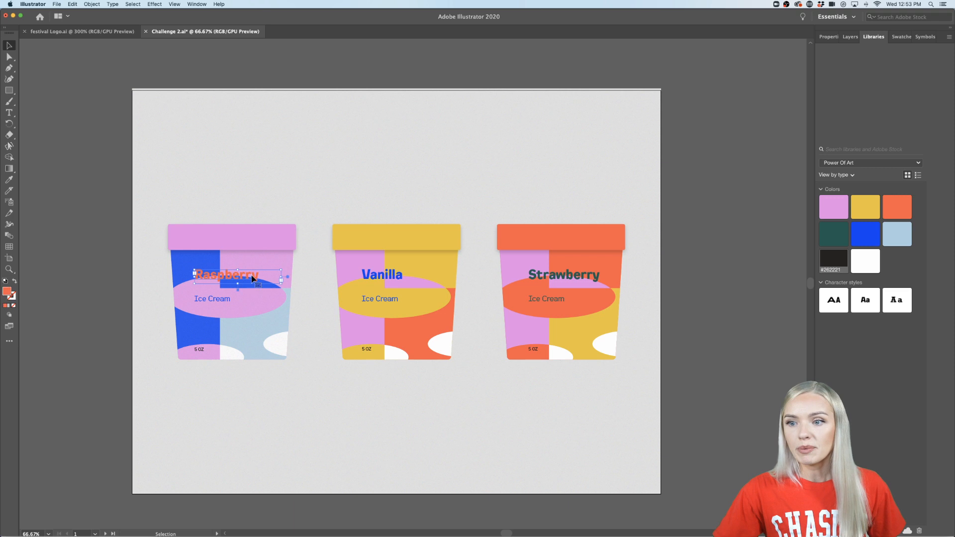
pyautogui.keyDown('shift'); pyautogui.click(382, 281); pyautogui.keyUp('shift')
pyautogui.keyDown('shift'); pyautogui.click(570, 277); pyautogui.keyUp('shift')
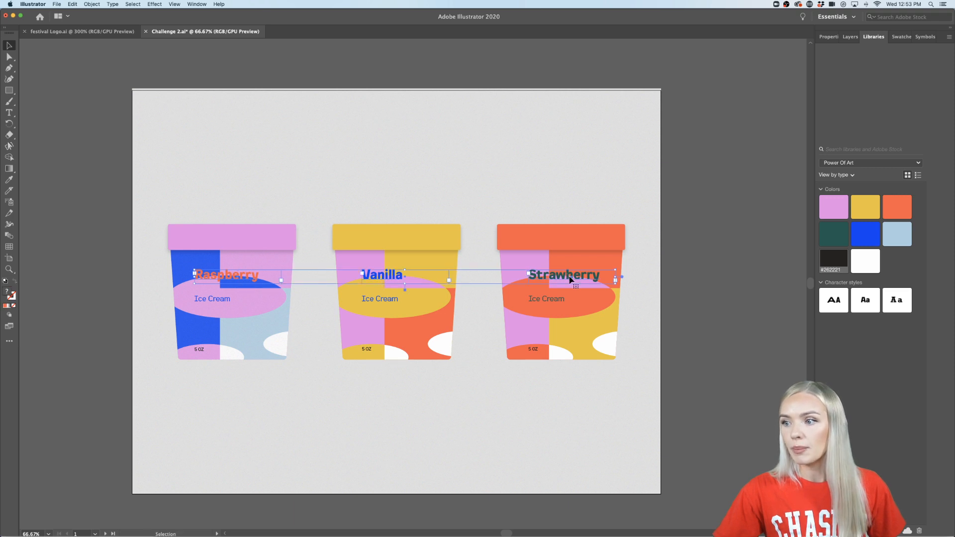
pyautogui.moveTo(569, 277); pyautogui.dragTo(569, 269)
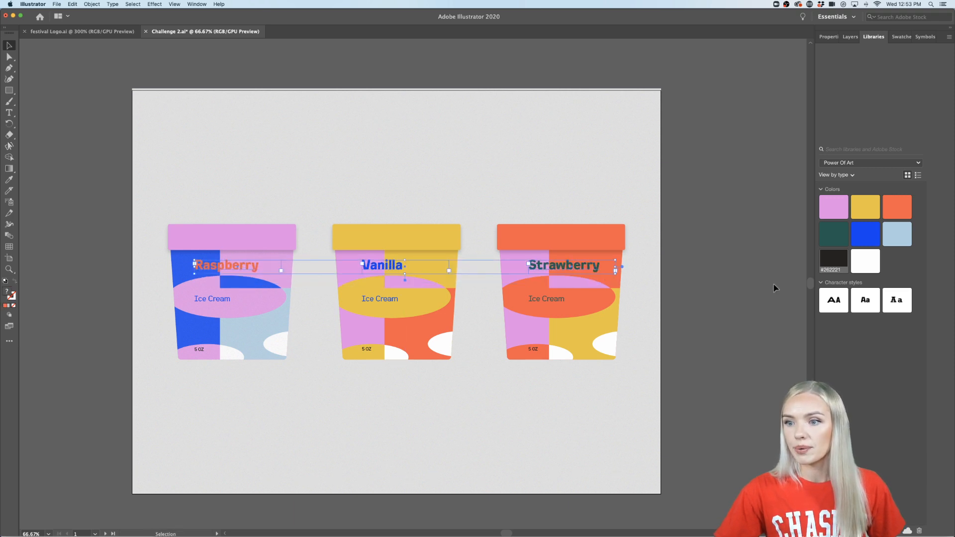
pyautogui.click(760, 307)
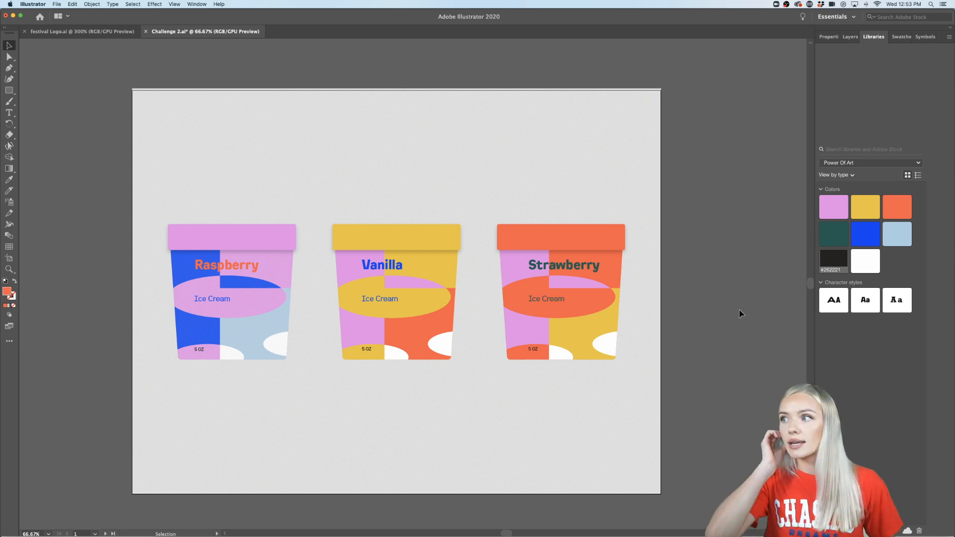
# - Move the three flavor names together back down so they overlap the tops of the large ellipses
pyautogui.click(568, 266)
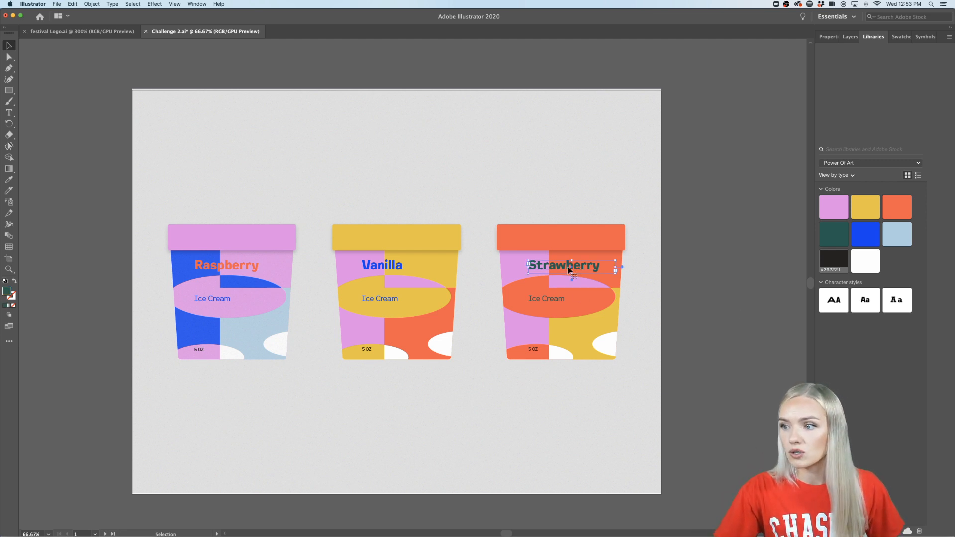
pyautogui.keyDown('shift'); pyautogui.click(383, 271); pyautogui.keyUp('shift')
pyautogui.keyDown('shift'); pyautogui.click(255, 267); pyautogui.keyUp('shift')
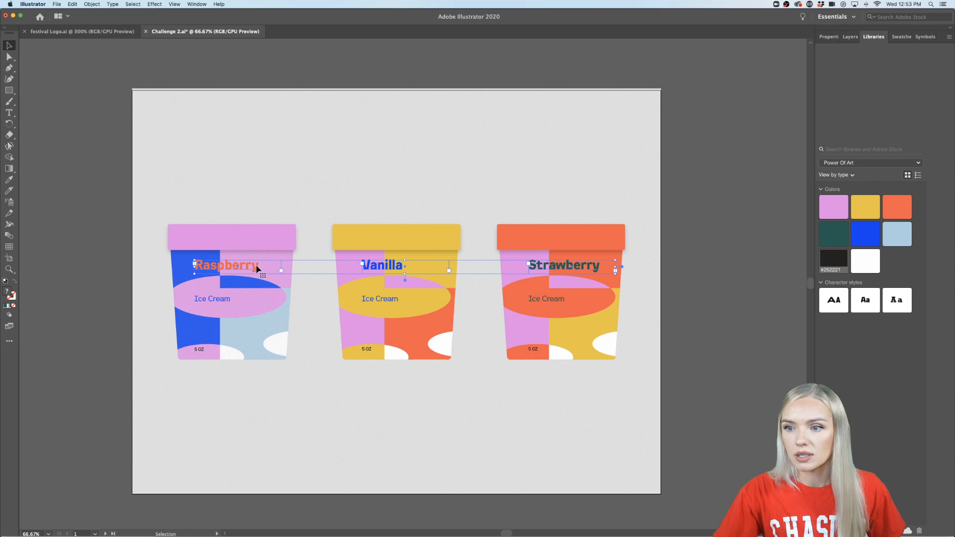
pyautogui.moveTo(255, 268); pyautogui.dragTo(257, 280)
pyautogui.click(711, 323)
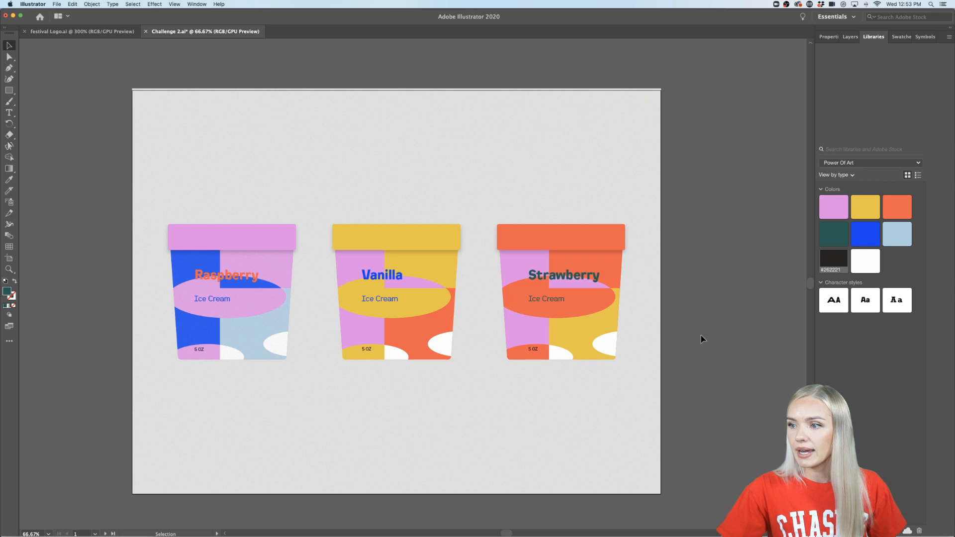
pyautogui.scroll(-1, 701, 336)
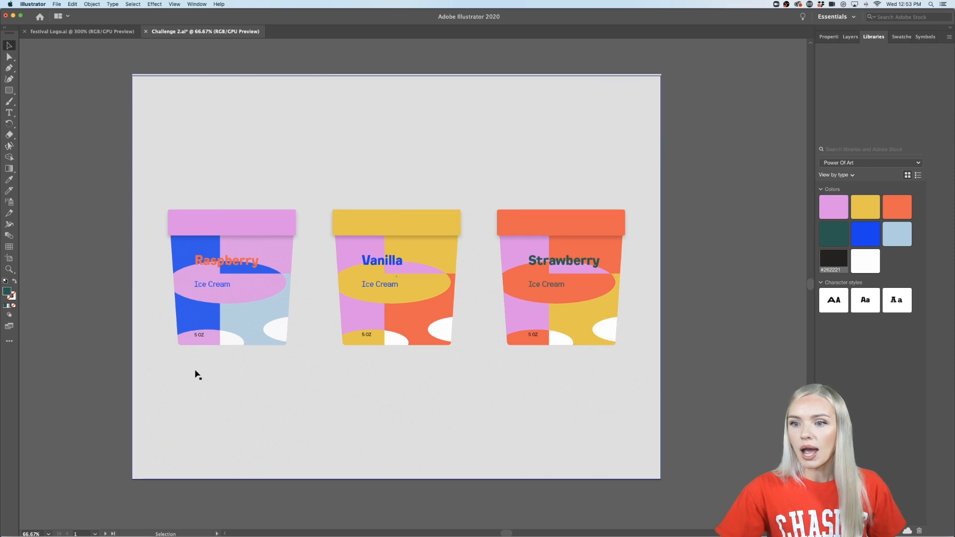
pyautogui.scroll(1, 723, 353)
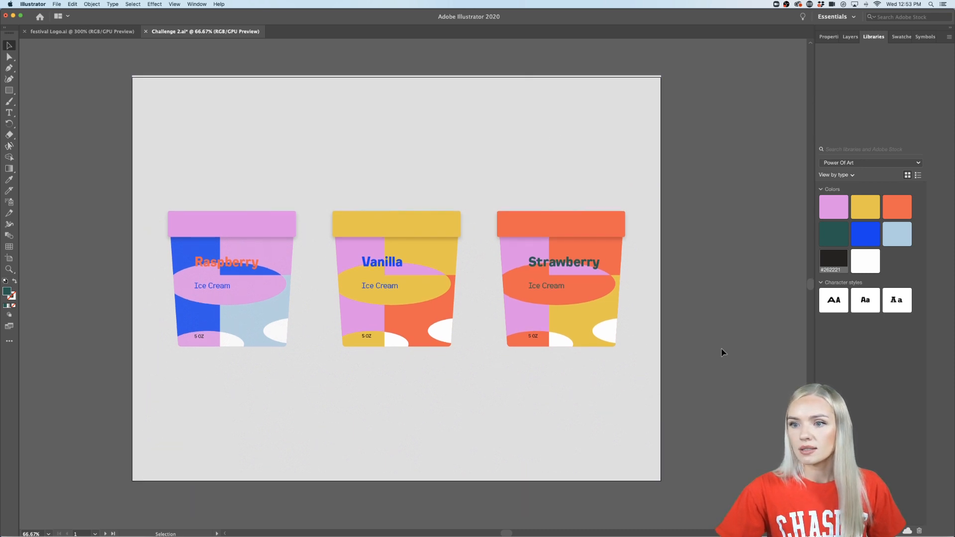
pyautogui.scroll(-1, 721, 349)
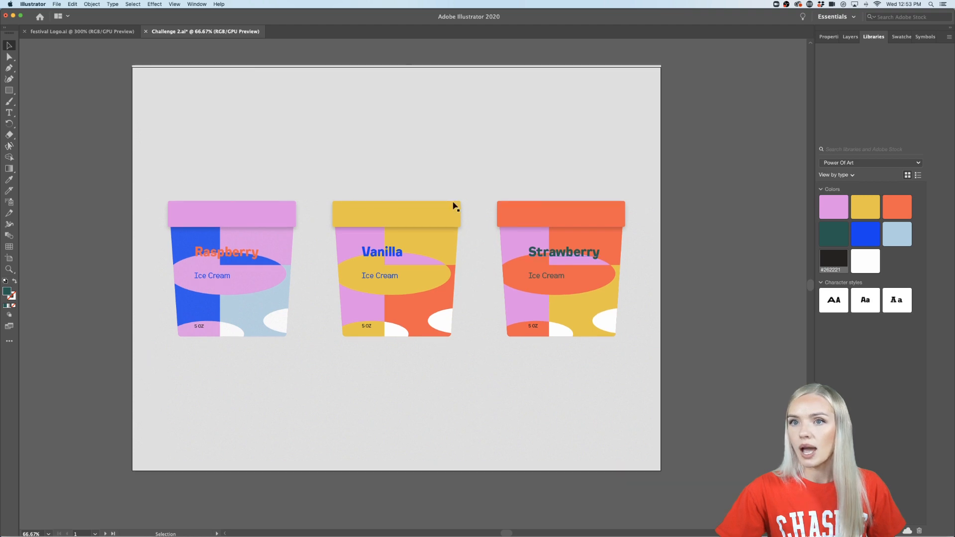
# - Copy the topmost bold POWER OF ART wordmark from the Festival Logo.ai document
pyautogui.click(86, 30)
pyautogui.scroll(-5, 435, 238)
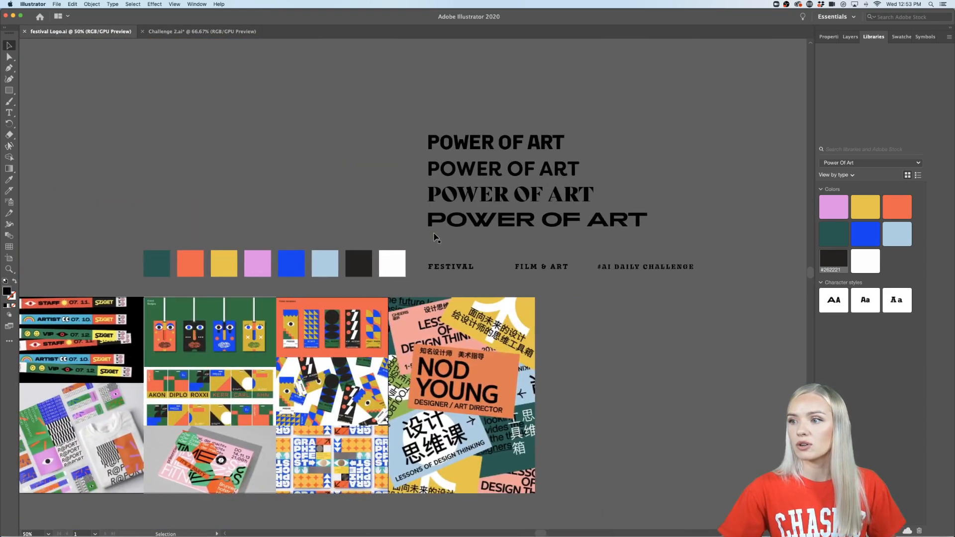
pyautogui.hscroll(1, 435, 238)
pyautogui.click(506, 141)
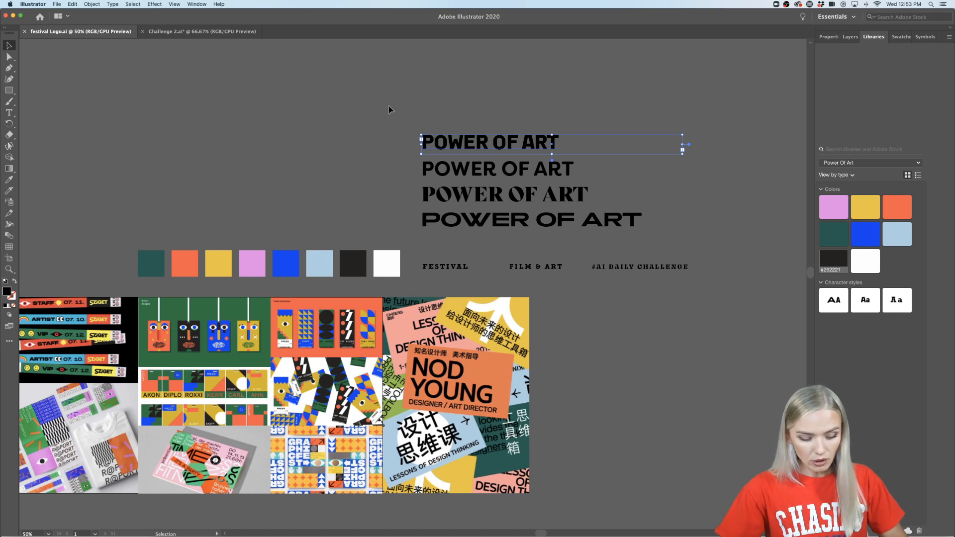
# - Paste the POWER OF ART wordmark into Challenge 2.ai, outline it and place it outside the grey artboard, beside the Strawberry cup
pyautogui.click(202, 31)
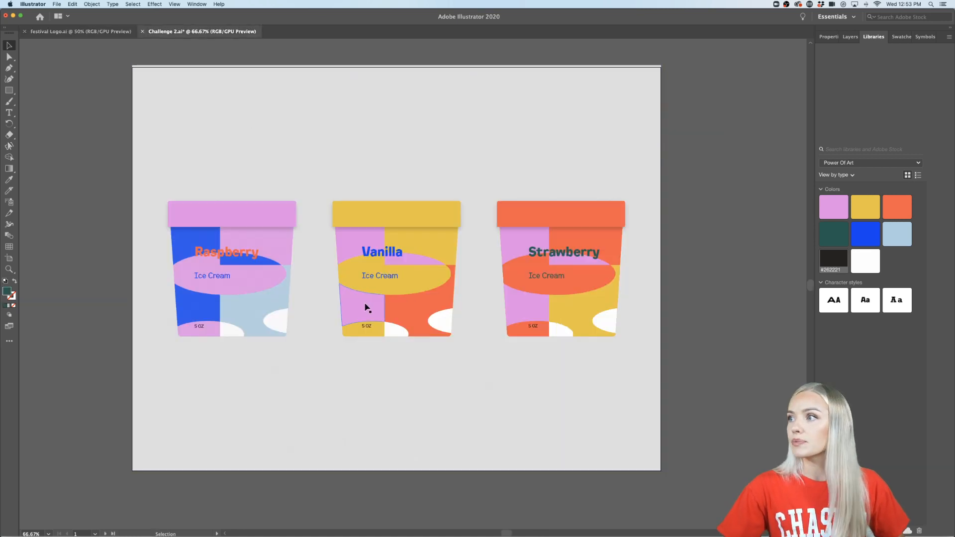
pyautogui.scroll(1, 260, 279)
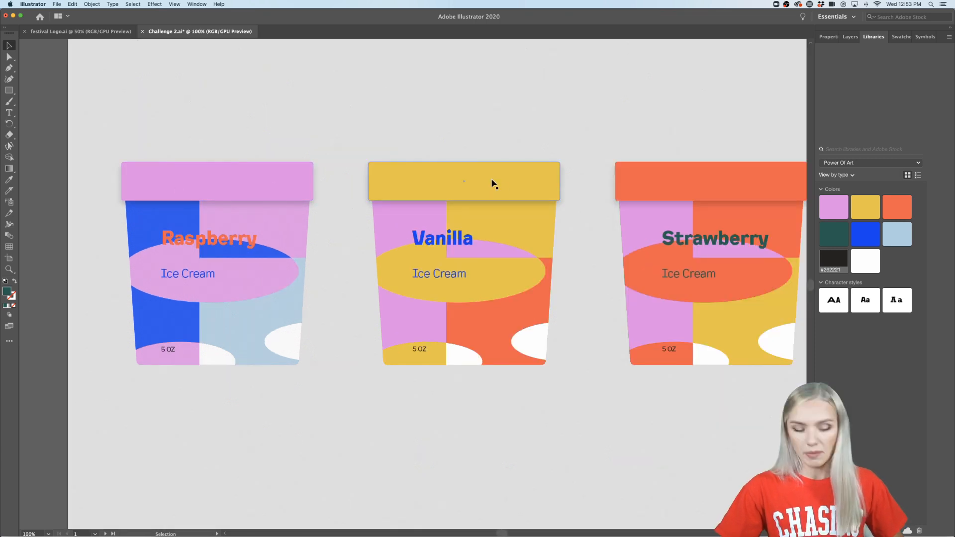
pyautogui.scroll(-1, 491, 183)
pyautogui.hscroll(3, 607, 178)
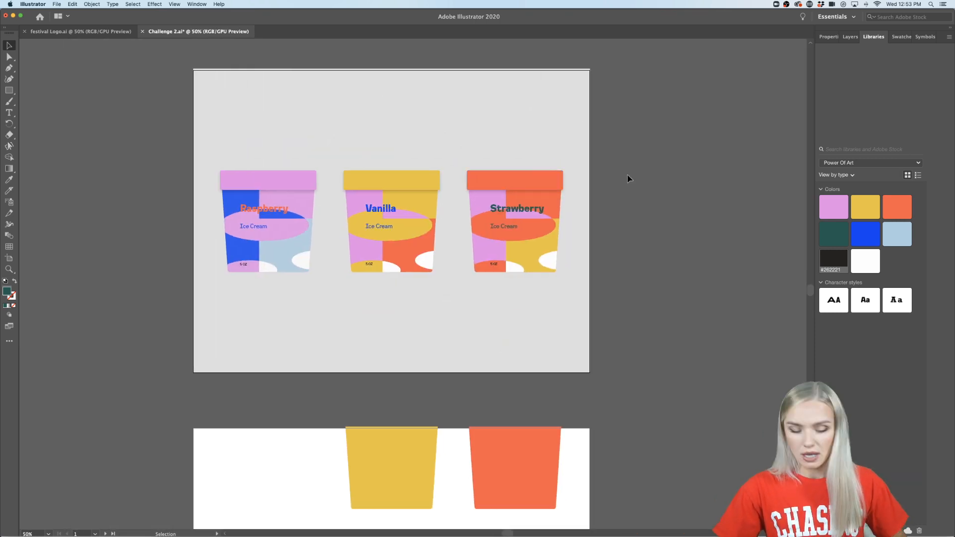
pyautogui.press('super+v')
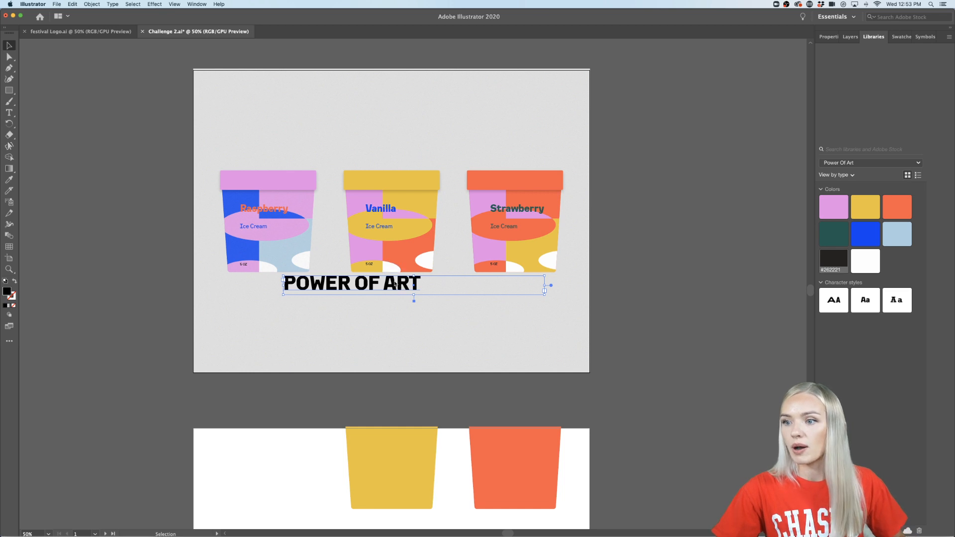
pyautogui.moveTo(397, 283); pyautogui.dragTo(720, 217)
pyautogui.hscroll(4, 720, 217)
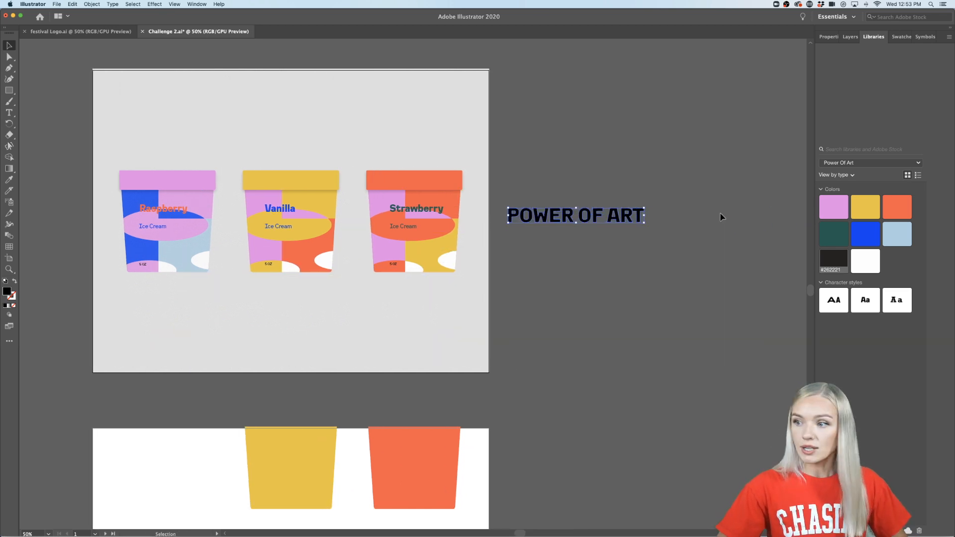
pyautogui.click(715, 220)
# - Draw a black rectangle about 526 by 86 px covering the POWER OF ART lettering
pyautogui.scroll(2, 665, 197)
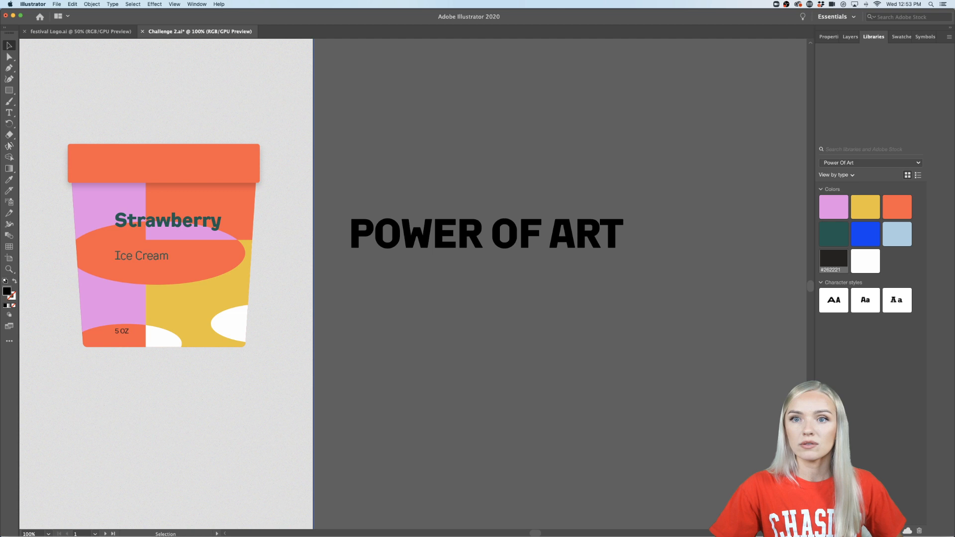
pyautogui.click(8, 91)
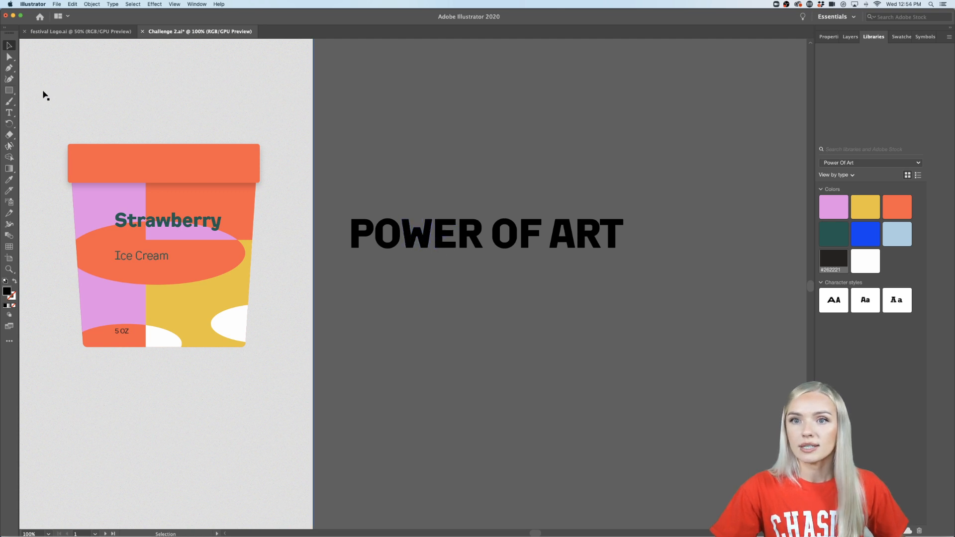
pyautogui.moveTo(339, 209); pyautogui.dragTo(634, 257)
pyautogui.click(8, 45)
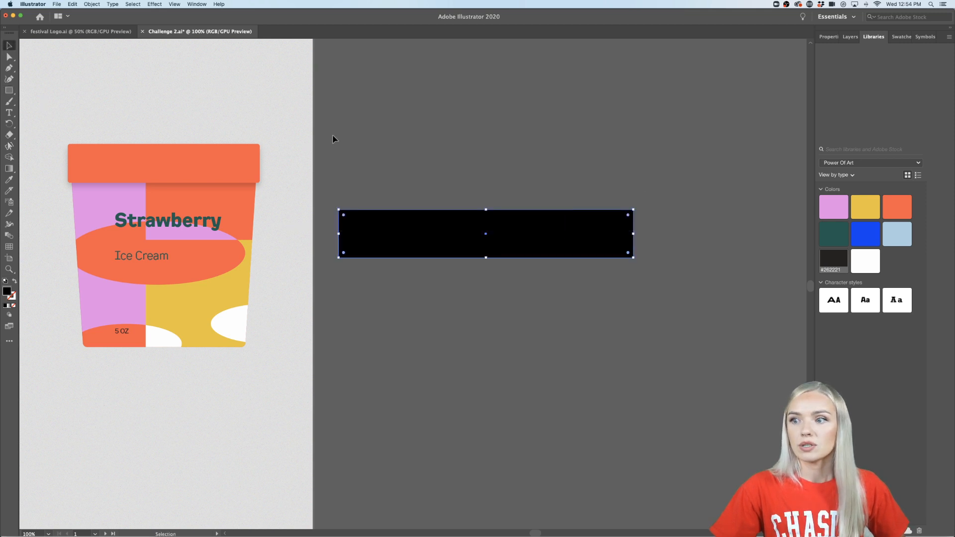
# - Try to subtract the front shape from the selected rectangle and POWER OF ART lettering using Minus Front
pyautogui.press('super+a')
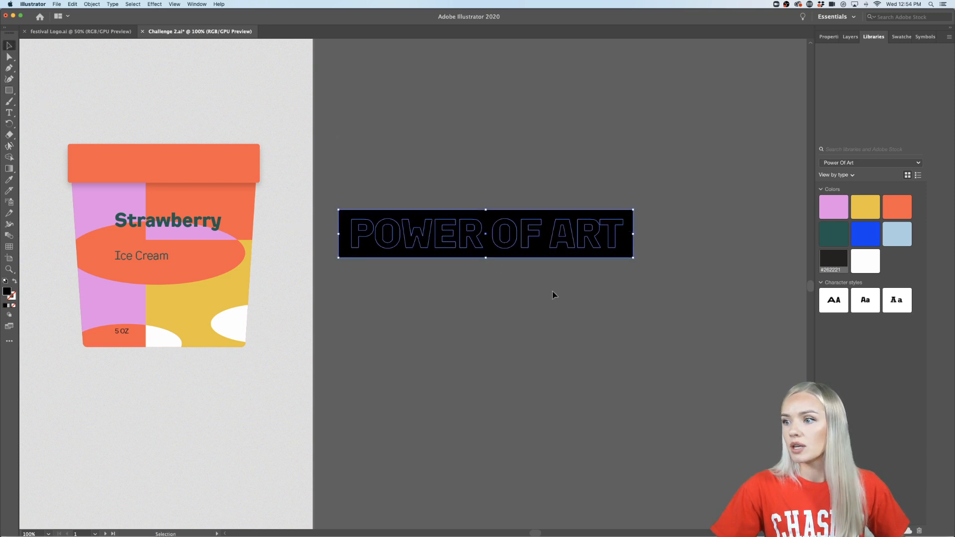
pyautogui.click(829, 36)
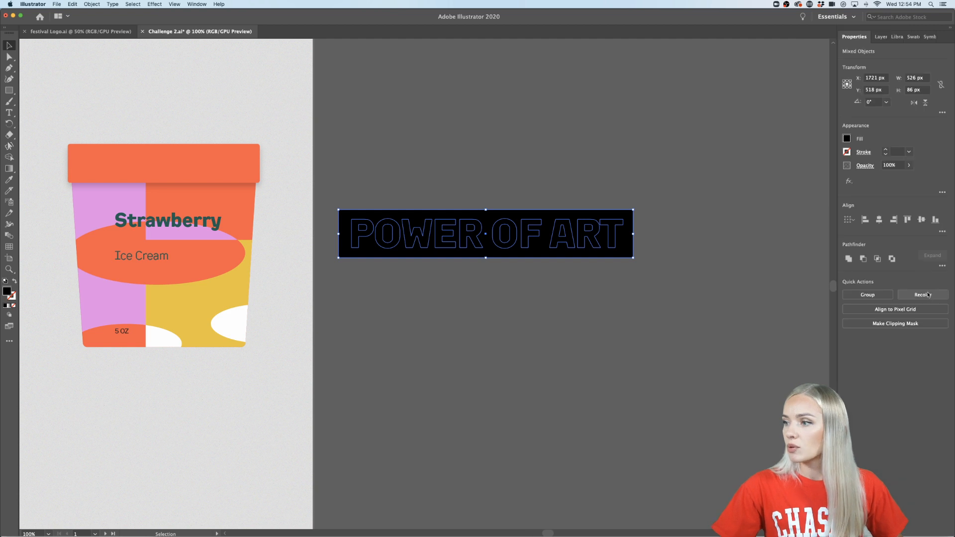
pyautogui.click(941, 267)
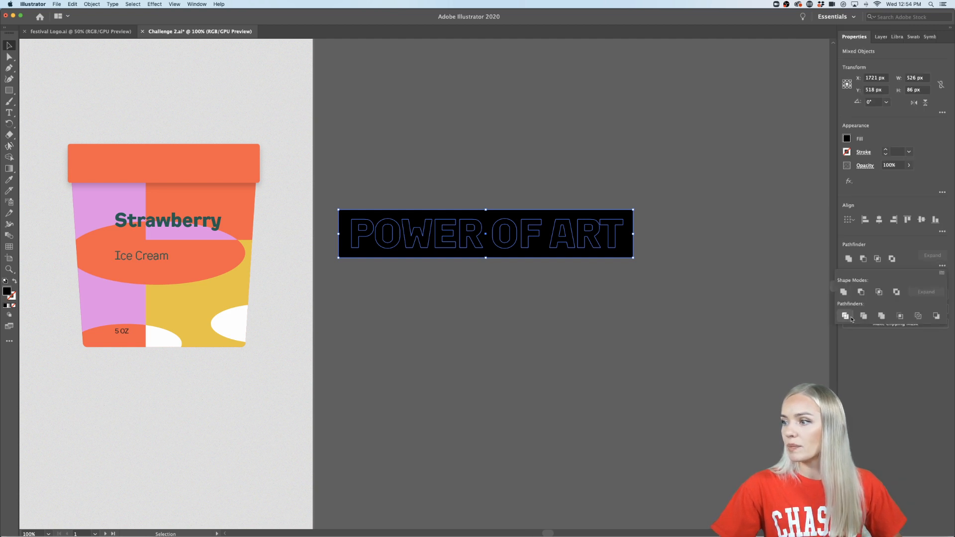
pyautogui.click(862, 293)
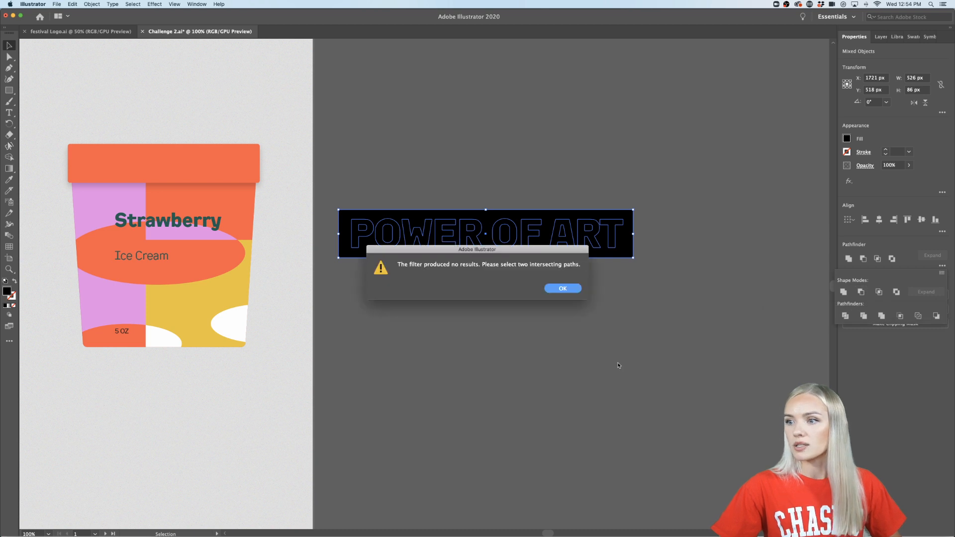
pyautogui.click(573, 293)
# - Delete the black rectangle covering the POWER OF ART lettering
pyautogui.click(630, 288)
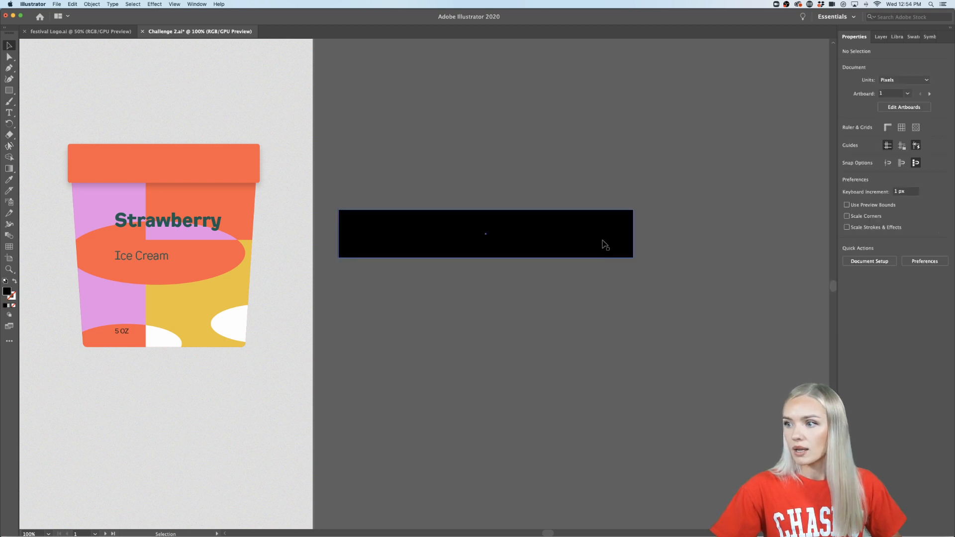
pyautogui.click(605, 245)
pyautogui.press('Delete')
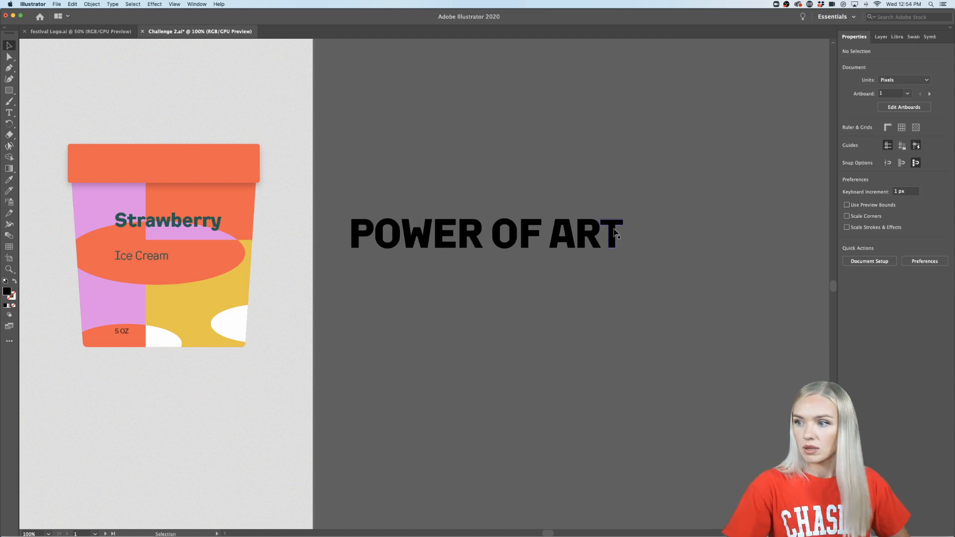
# - Draw a new black rectangle about 536 by 95 px over the POWER OF ART lettering
pyautogui.click(8, 90)
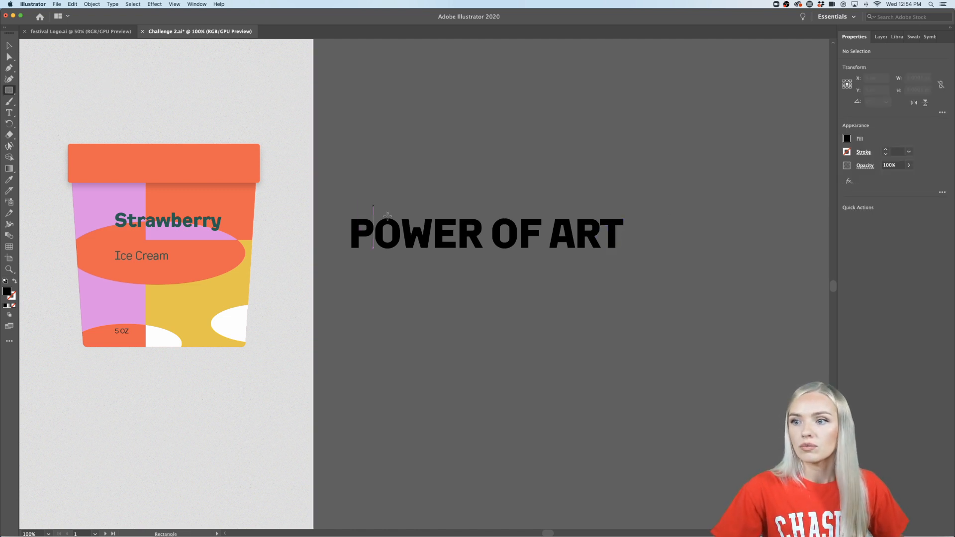
pyautogui.moveTo(338, 205); pyautogui.dragTo(638, 259)
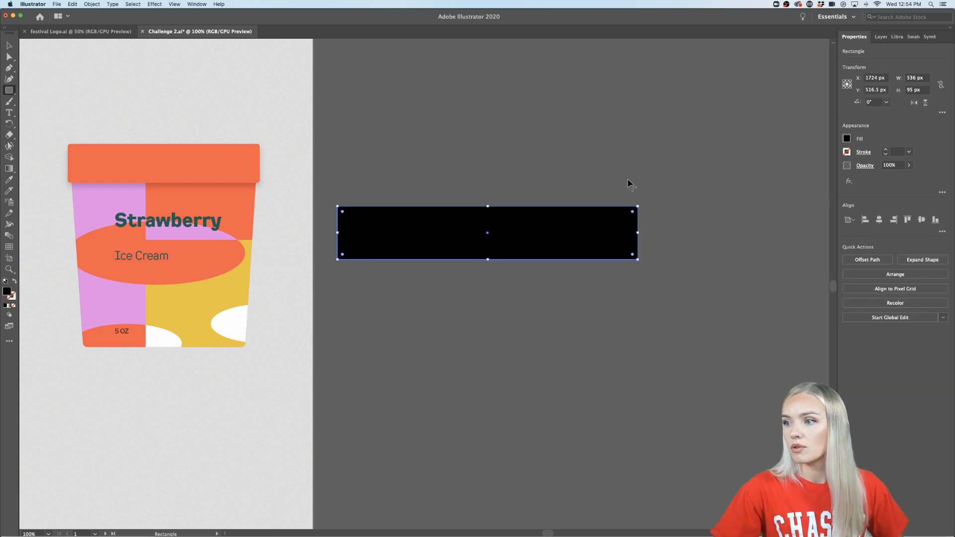
pyautogui.press('v')
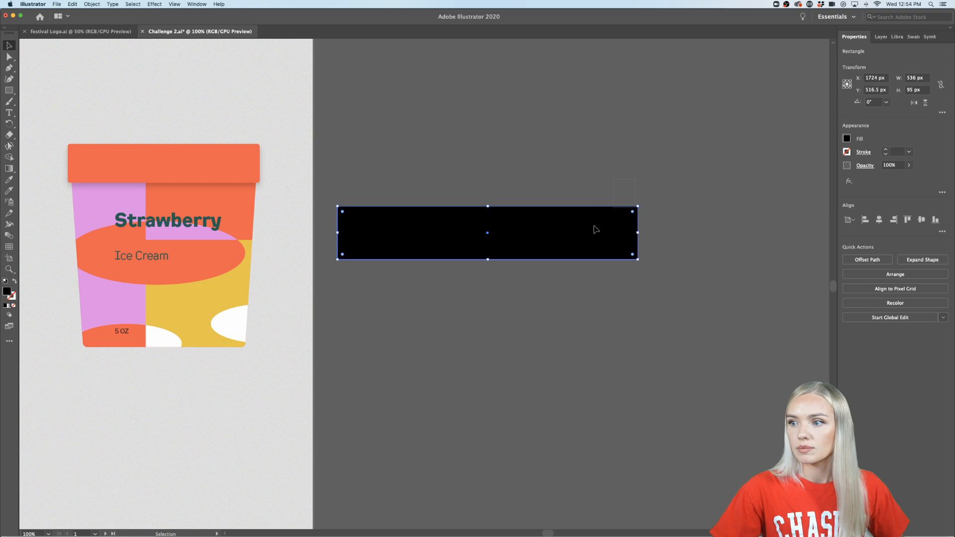
# - Try Minus Front again on the lettering and the new rectangle in front of it
pyautogui.press('super+a')
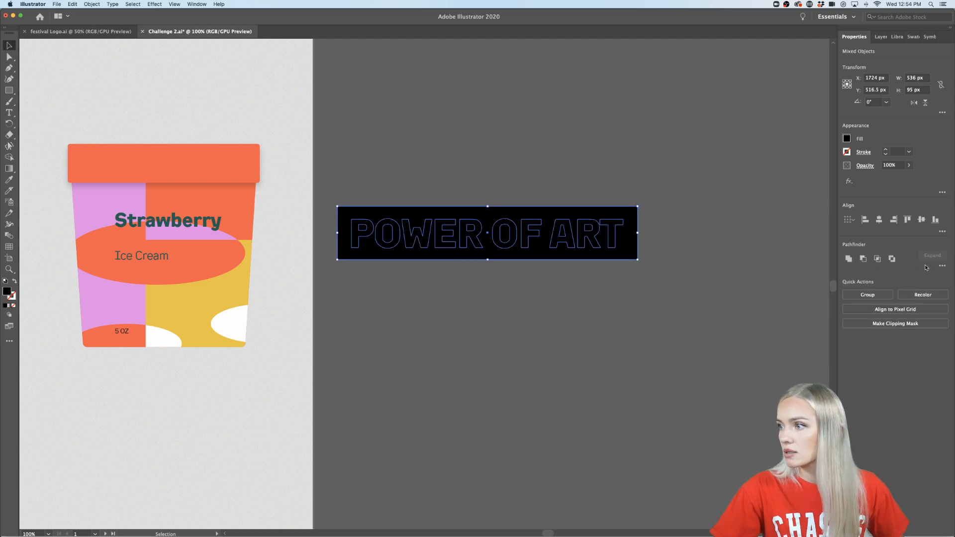
pyautogui.click(942, 267)
pyautogui.click(864, 259)
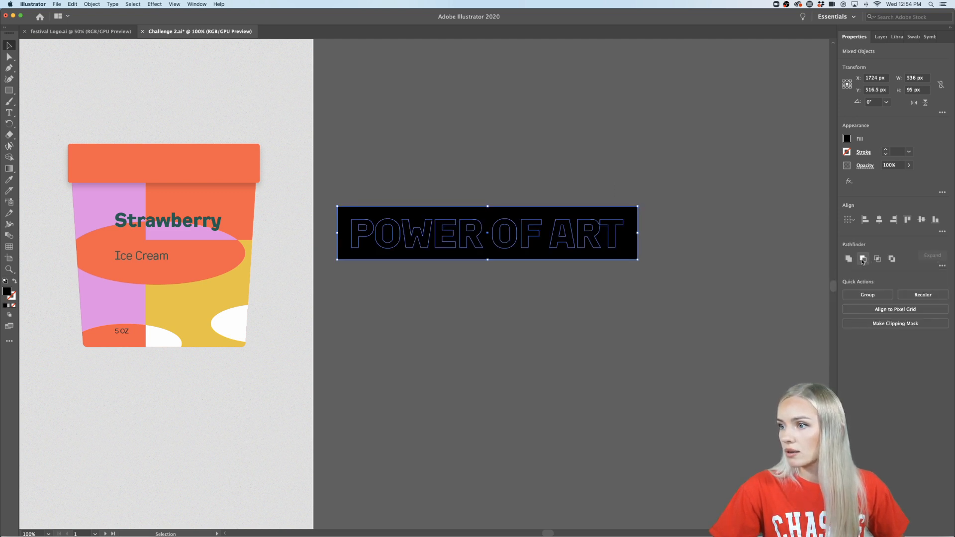
# - Send the black rectangle to the back, behind the POWER OF ART lettering
pyautogui.click(584, 258)
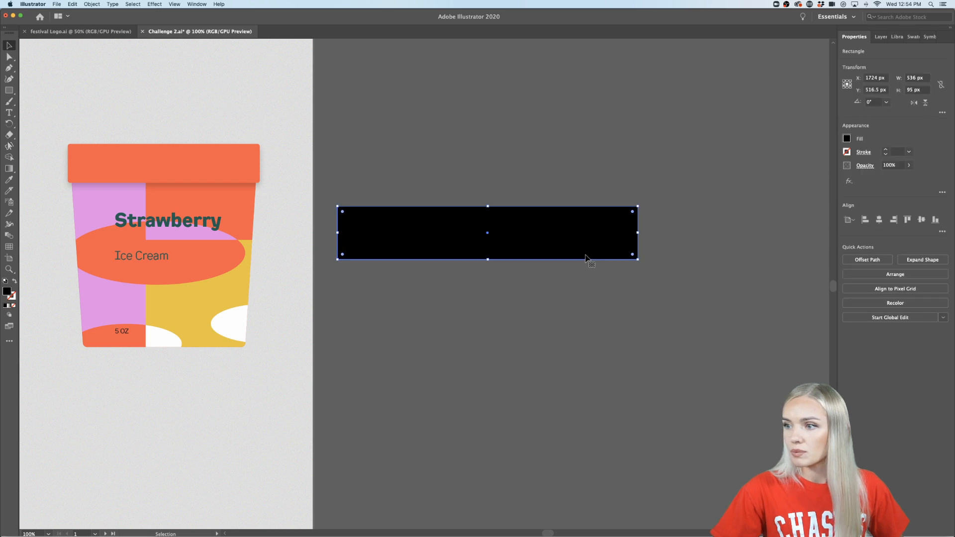
pyautogui.rightClick(586, 257)
pyautogui.moveTo(622, 376)
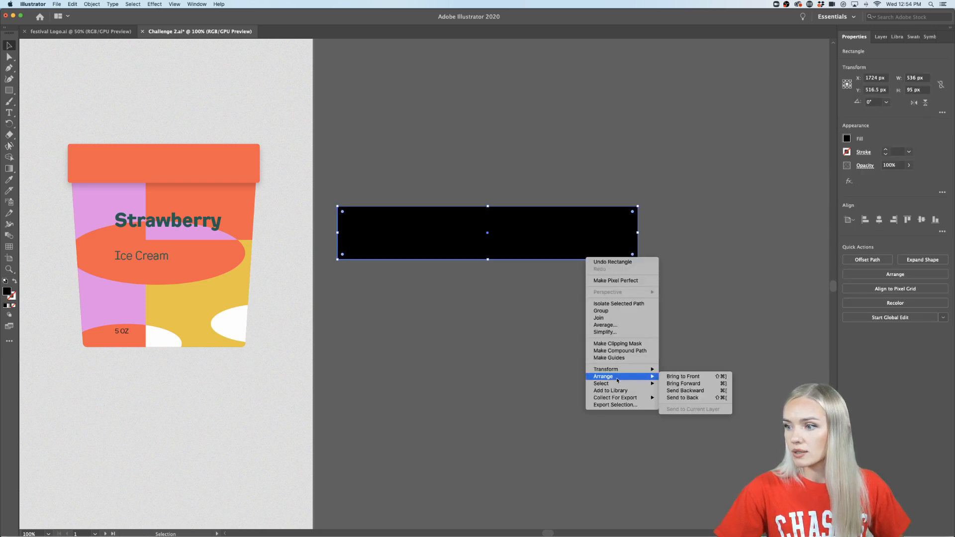
pyautogui.click(687, 398)
# - Cut the POWER OF ART letters out of the black rectangle with Minus Front
pyautogui.moveTo(682, 239); pyautogui.dragTo(536, 286)
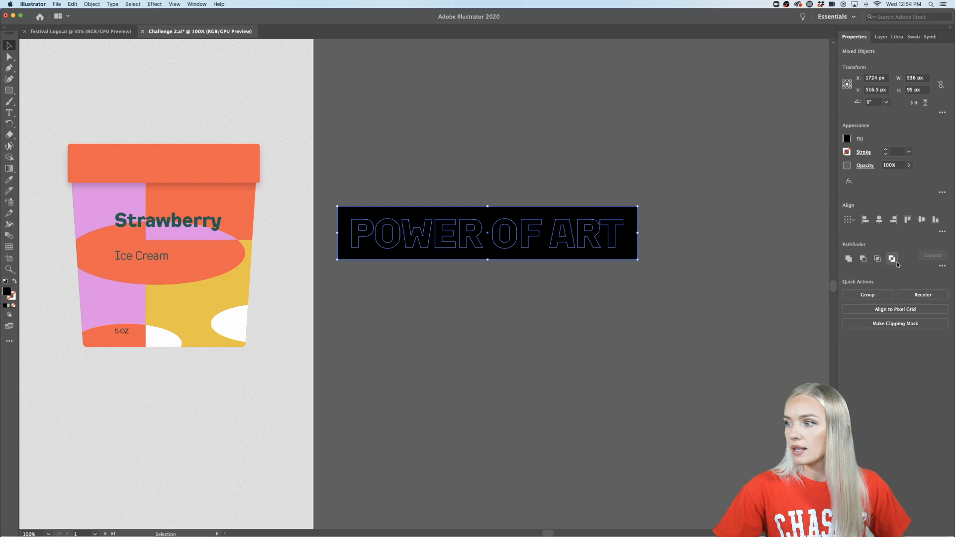
pyautogui.click(863, 259)
pyautogui.click(573, 324)
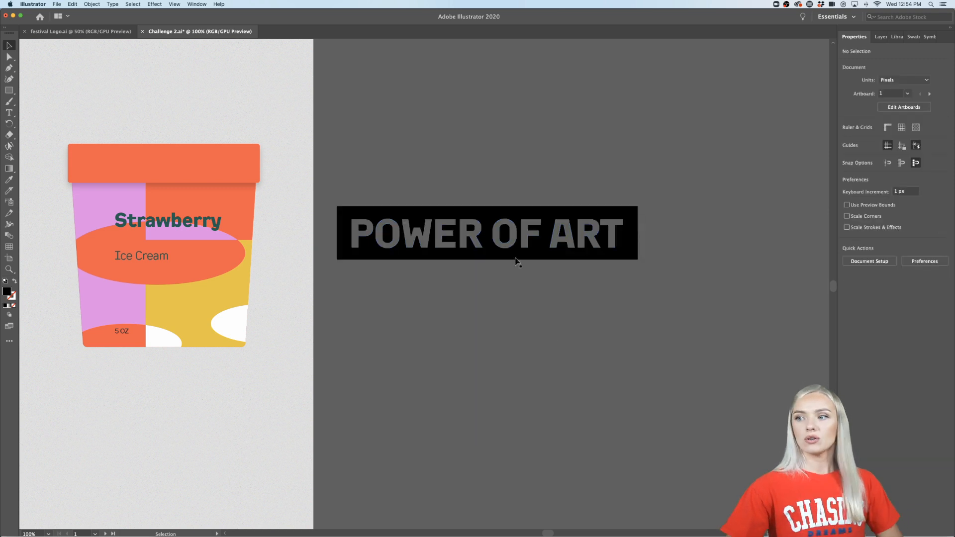
# - Scale down the POWER OF ART badge and place it in the lower-right corner of the grey artboard
pyautogui.scroll(-2, 510, 284)
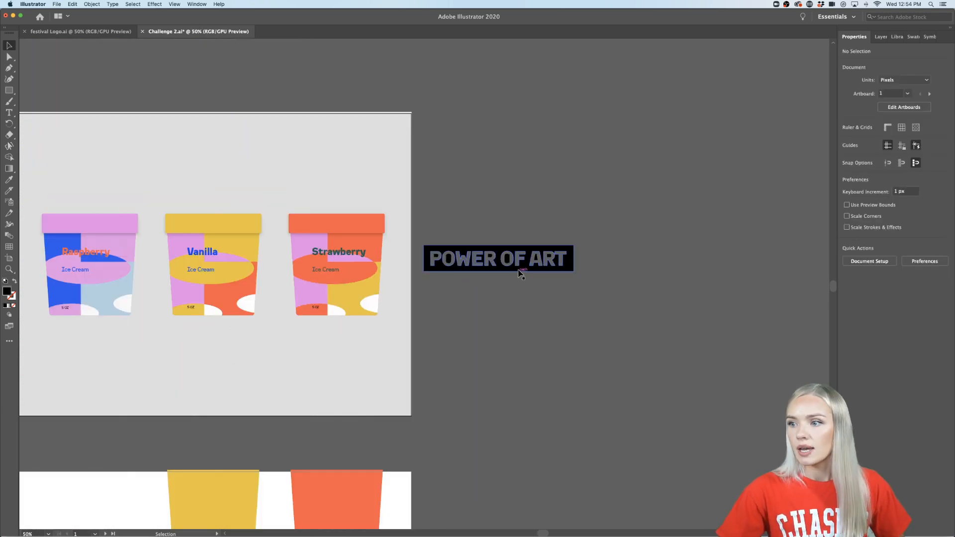
pyautogui.click(519, 271)
pyautogui.moveTo(572, 258); pyautogui.dragTo(388, 398)
pyautogui.click(447, 397)
pyautogui.hscroll(-5, 465, 397)
# - Recolor the POWER OF ART badge with the bright blue from the Power Of Art library
pyautogui.click(464, 397)
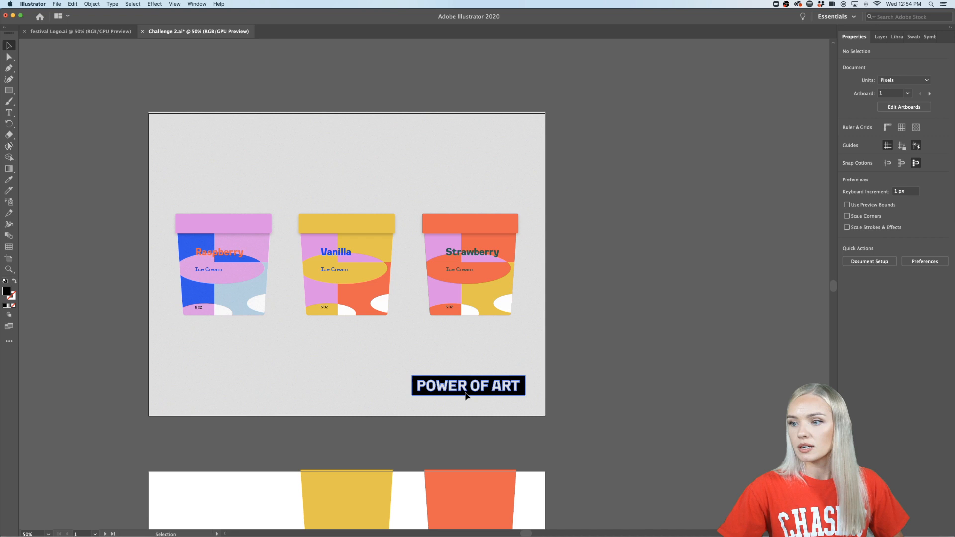
pyautogui.click(898, 38)
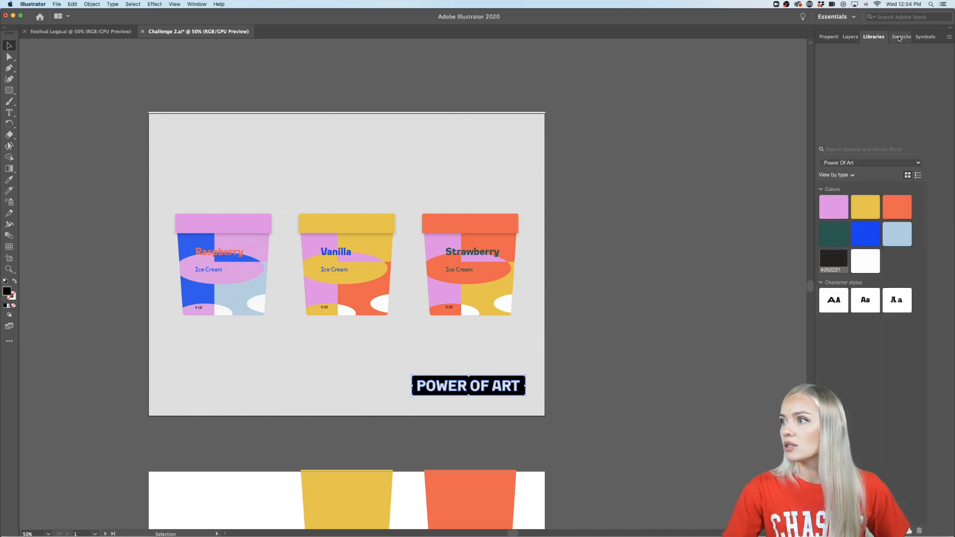
pyautogui.click(865, 233)
pyautogui.click(599, 374)
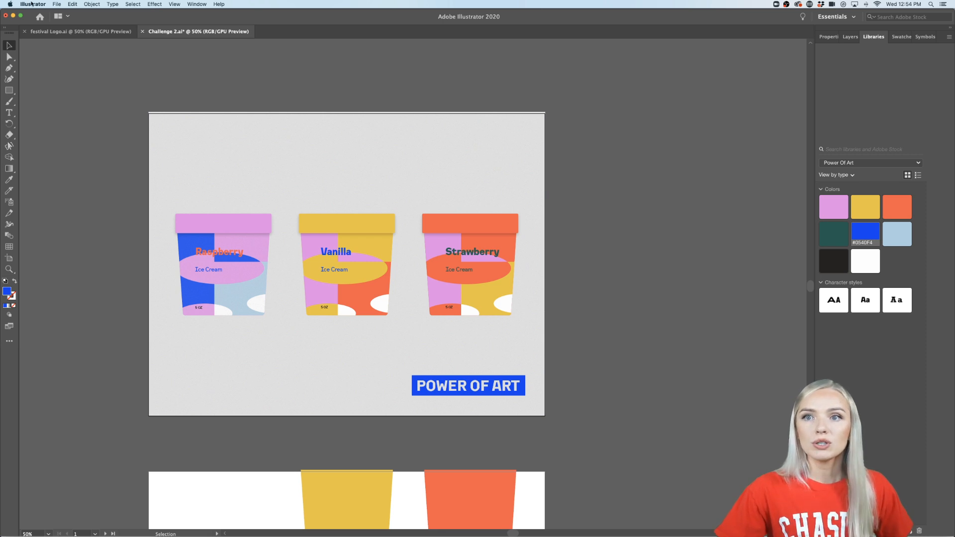
# - Export only Artboard 1 with Export for Screens as a 1x JPG 100, leaving the second artboard out, and return to the artwork
pyautogui.click(56, 5)
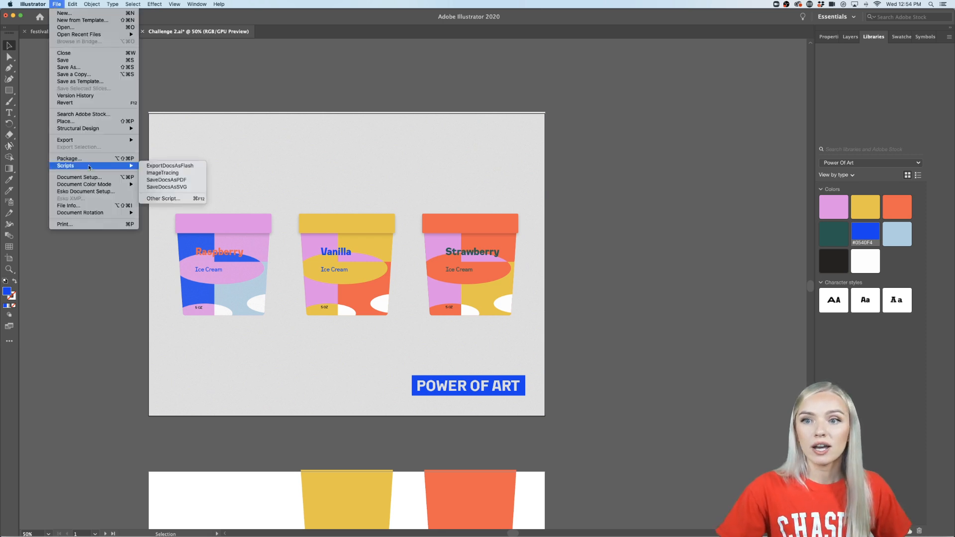
pyautogui.moveTo(89, 140)
pyautogui.click(169, 139)
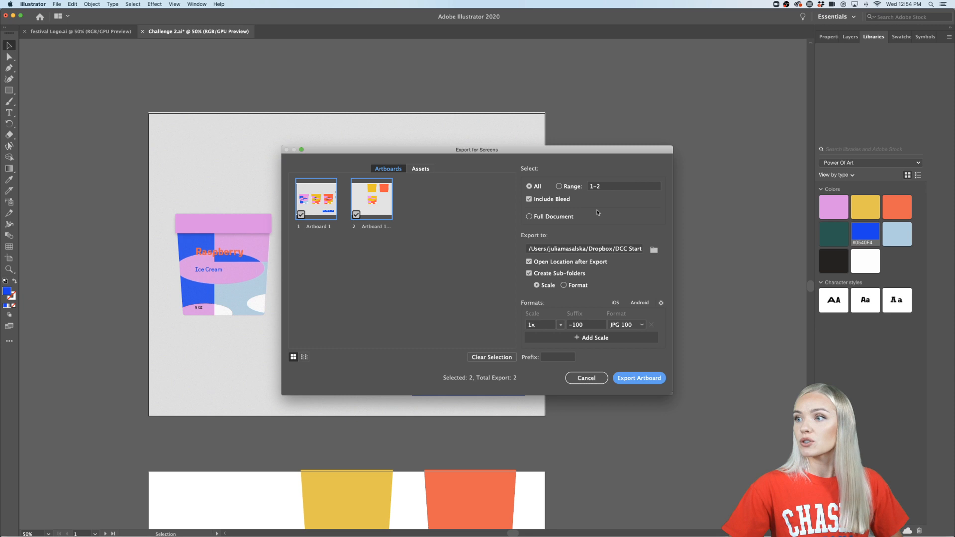
pyautogui.click(356, 214)
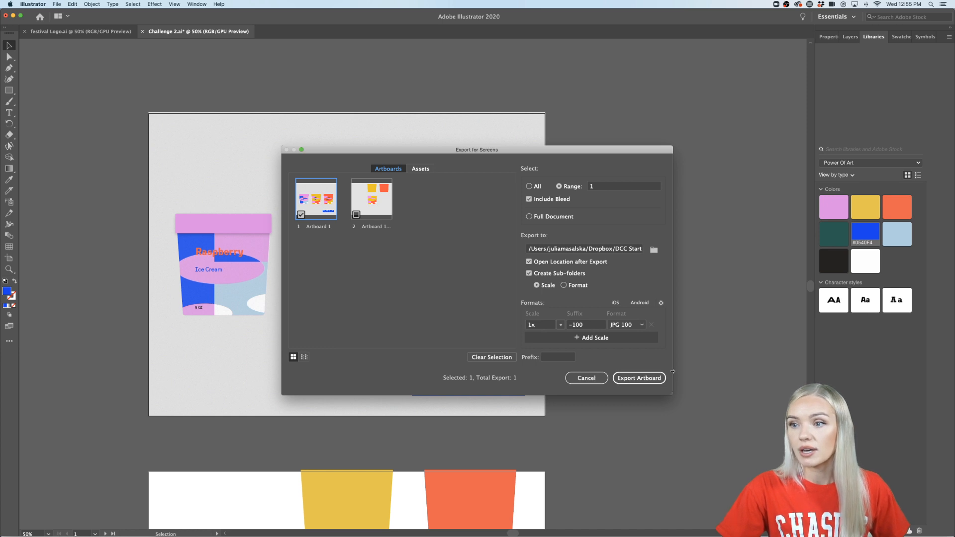
pyautogui.click(649, 380)
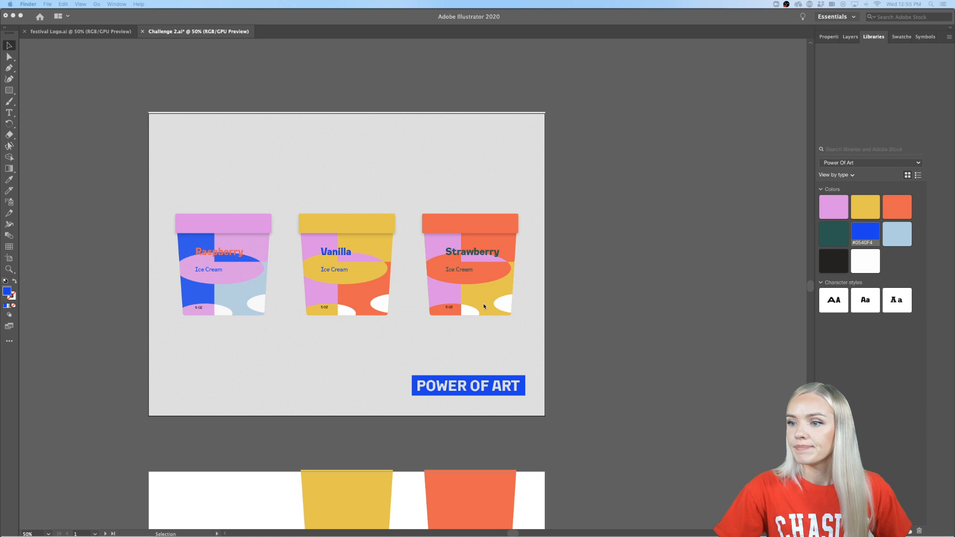
pyautogui.click(639, 324)
pyautogui.hscroll(-3, 638, 324)
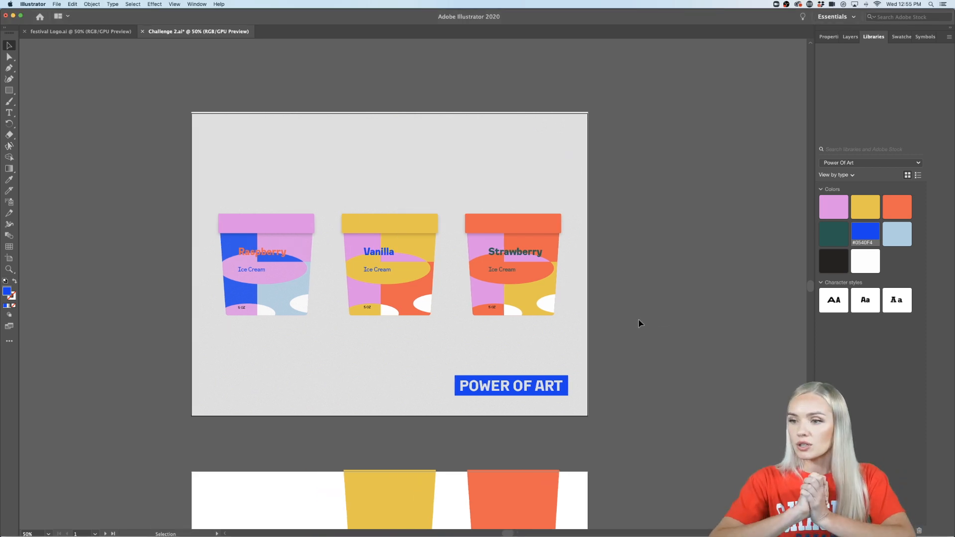
# - Switch to Safari and show the Discord #challenge channel in full screen to view the community's packaging submissions
pyautogui.moveTo(237, 533)
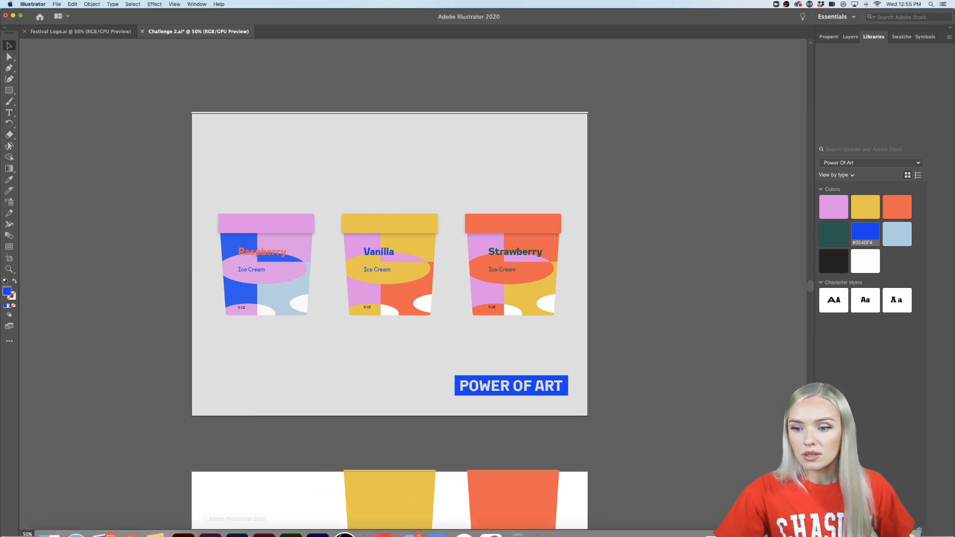
pyautogui.click(76, 534)
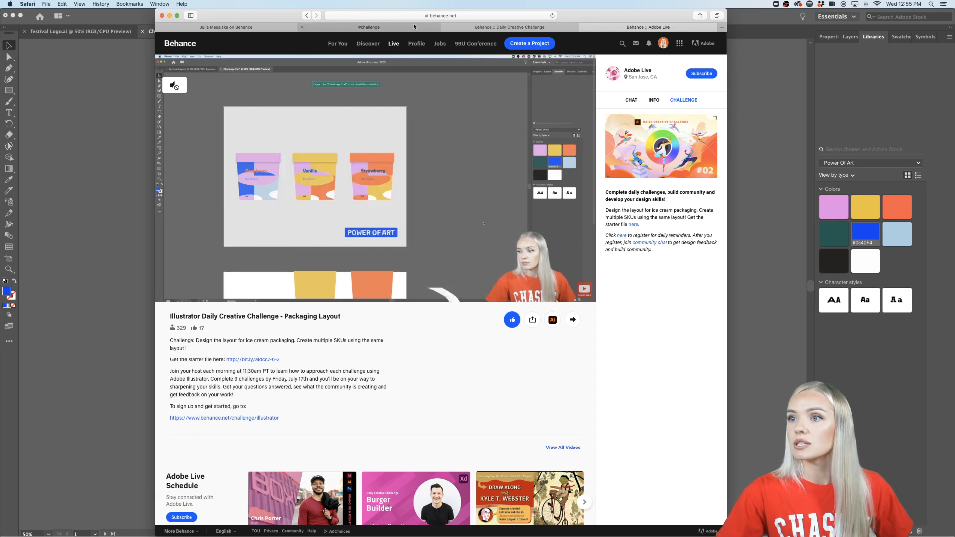
pyautogui.click(414, 26)
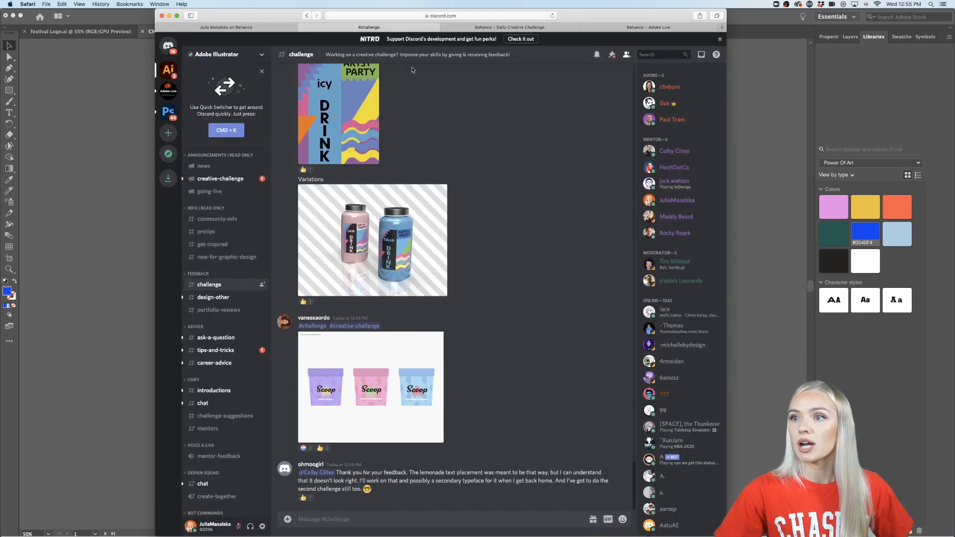
pyautogui.click(176, 15)
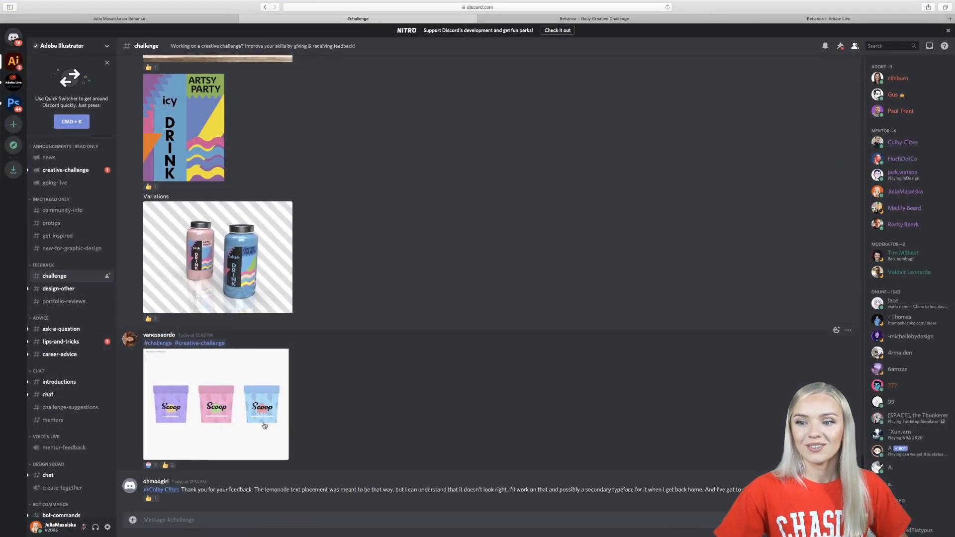